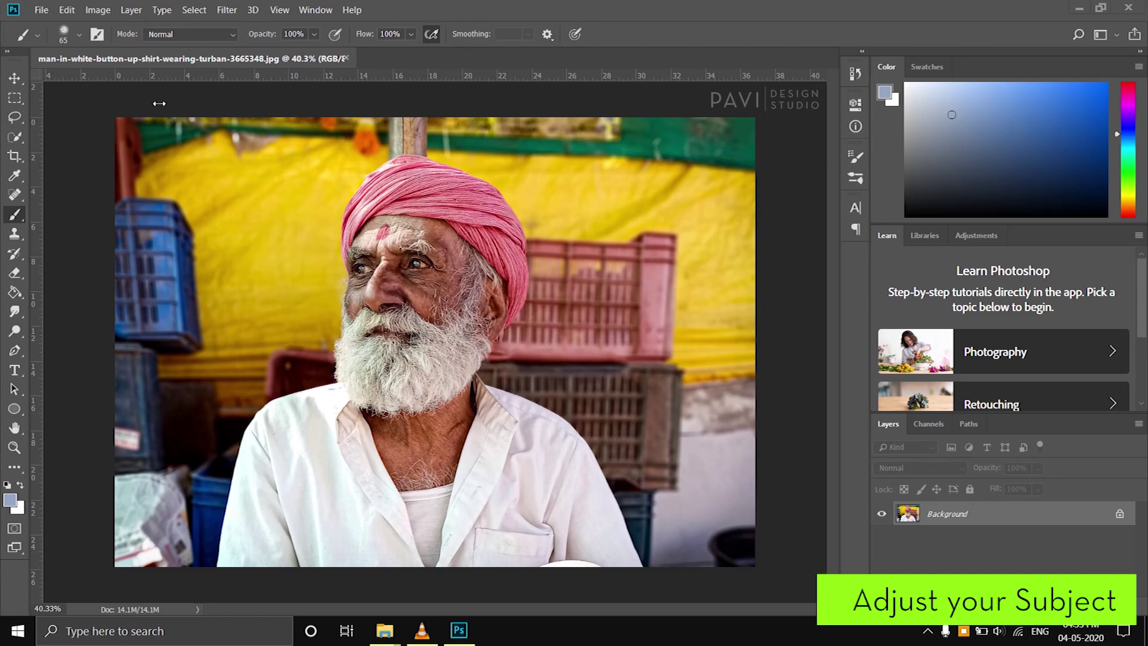
- Apply Camera Raw with Exposure +0.40, Contrast +14, Shadows +21, Clarity +8, Vibrance +34, Saturation +13
{"action": "left_click", "coordinate": [226, 10]}
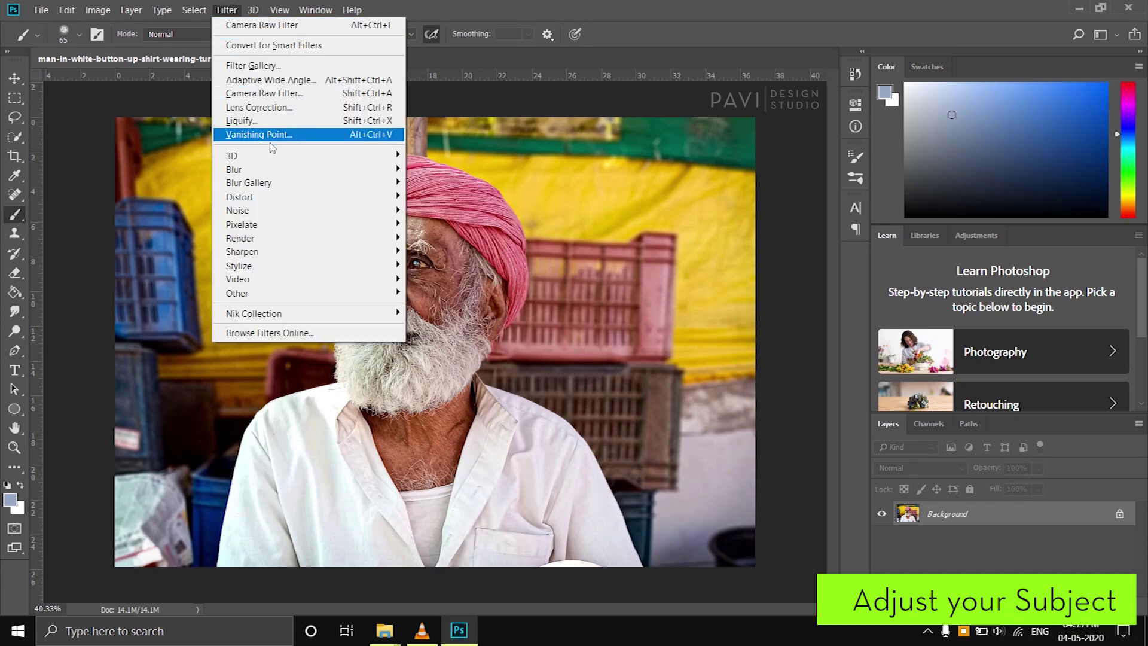
{"action": "left_click", "coordinate": [293, 94]}
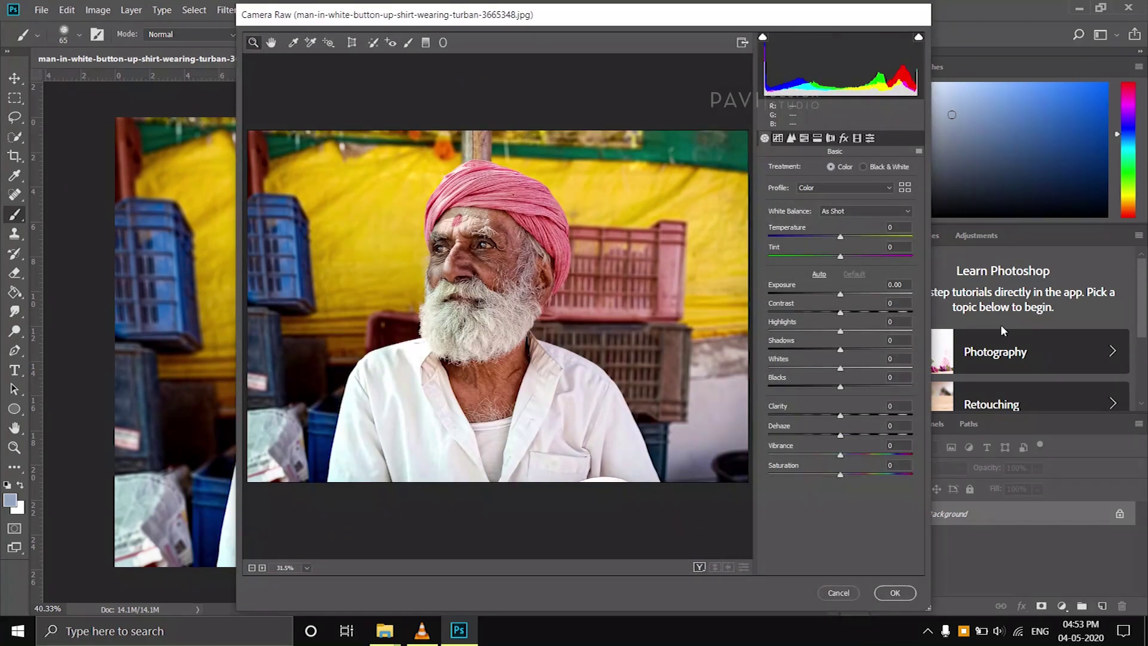
{"action": "left_click_drag", "start_coordinate": [842, 316], "coordinate": [852, 316]}
{"action": "left_click_drag", "start_coordinate": [840, 294], "coordinate": [847, 295]}
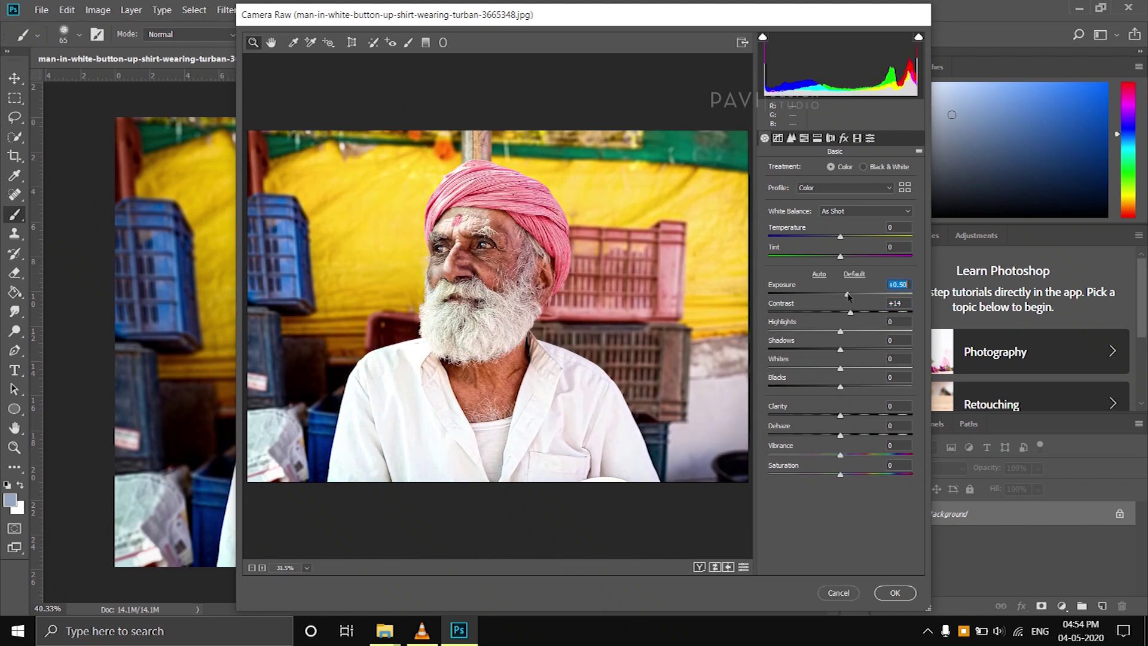
{"action": "left_click_drag", "start_coordinate": [847, 293], "coordinate": [846, 295]}
{"action": "left_click_drag", "start_coordinate": [841, 351], "coordinate": [854, 350]}
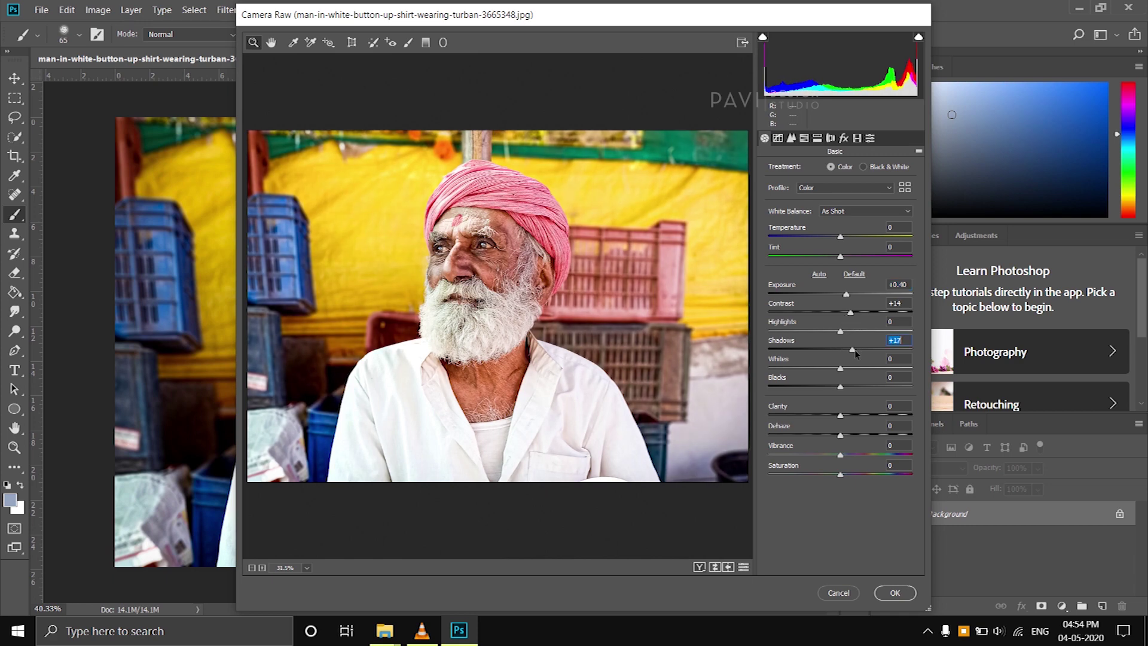
{"action": "left_click", "coordinate": [841, 414]}
{"action": "left_click_drag", "start_coordinate": [840, 456], "coordinate": [865, 456]}
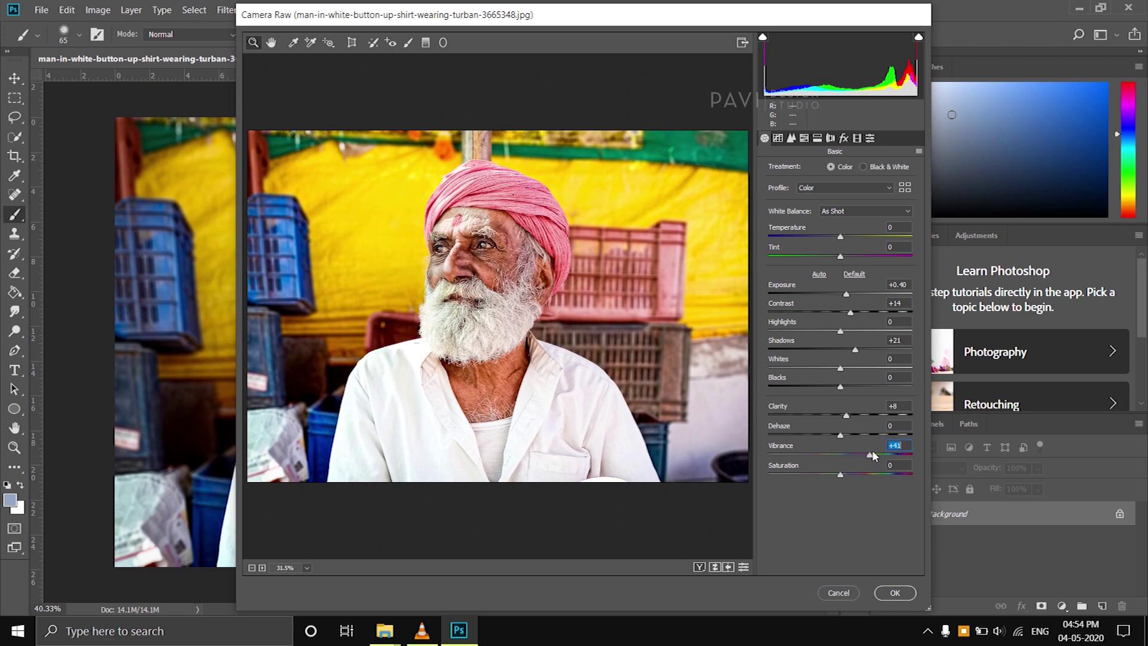
{"action": "left_click_drag", "start_coordinate": [845, 474], "coordinate": [853, 475]}
{"action": "left_click", "coordinate": [883, 595]}
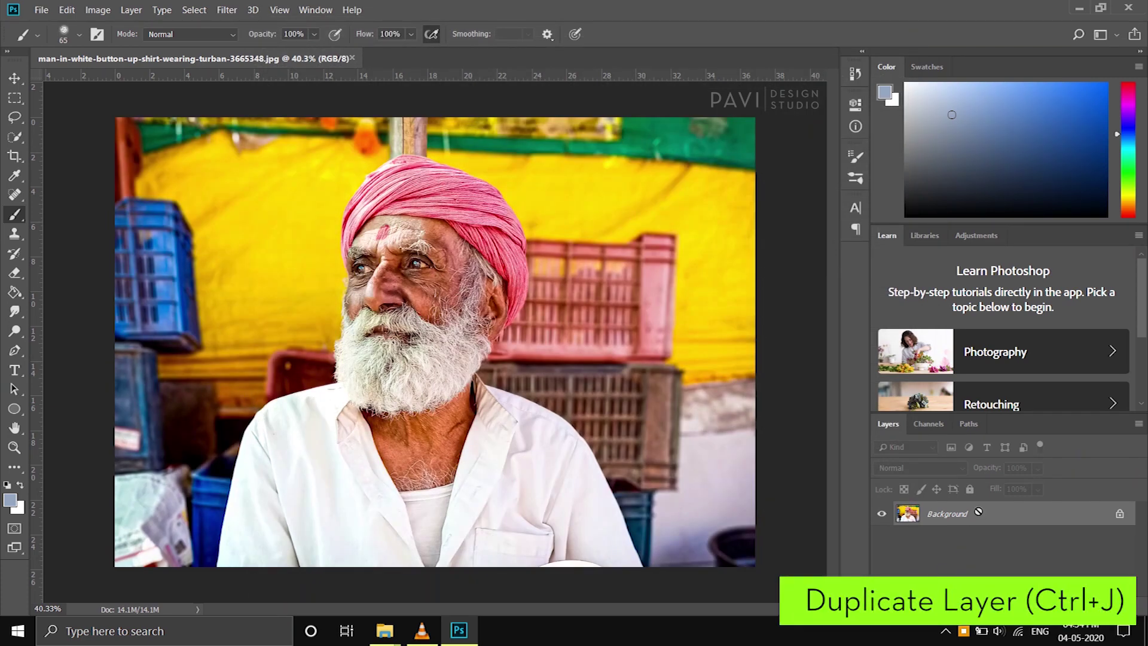
- Duplicate the photo onto Layer 1 and bring up Unsharp Mask, previewing the beard area
{"action": "key", "text": "ctrl+j"}
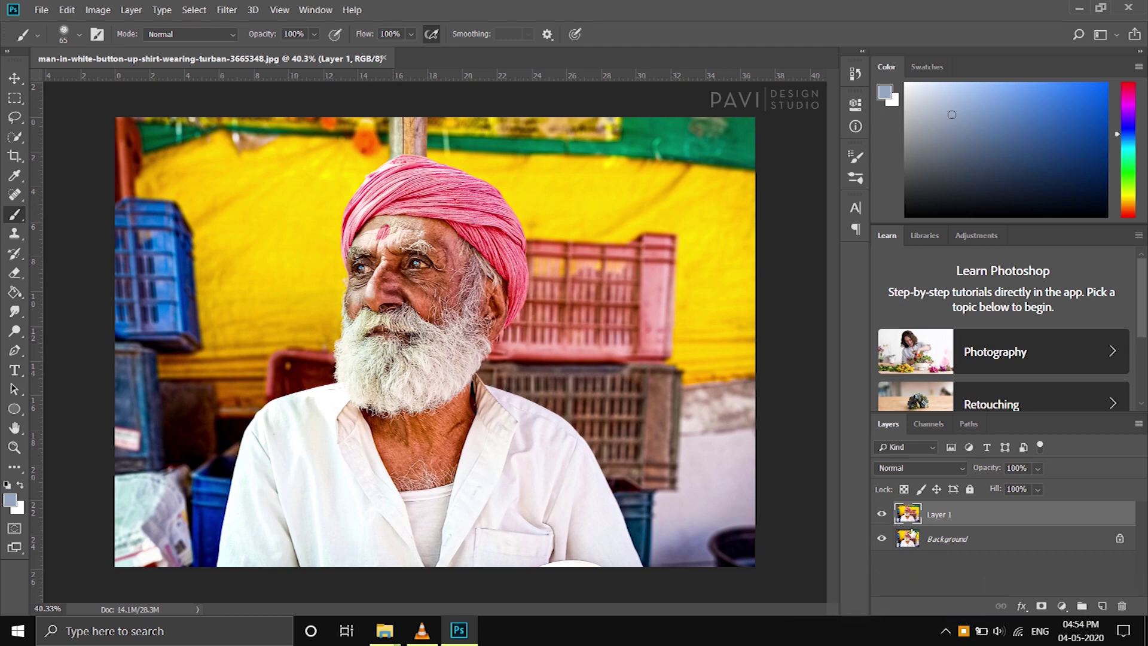
{"action": "key", "text": "v"}
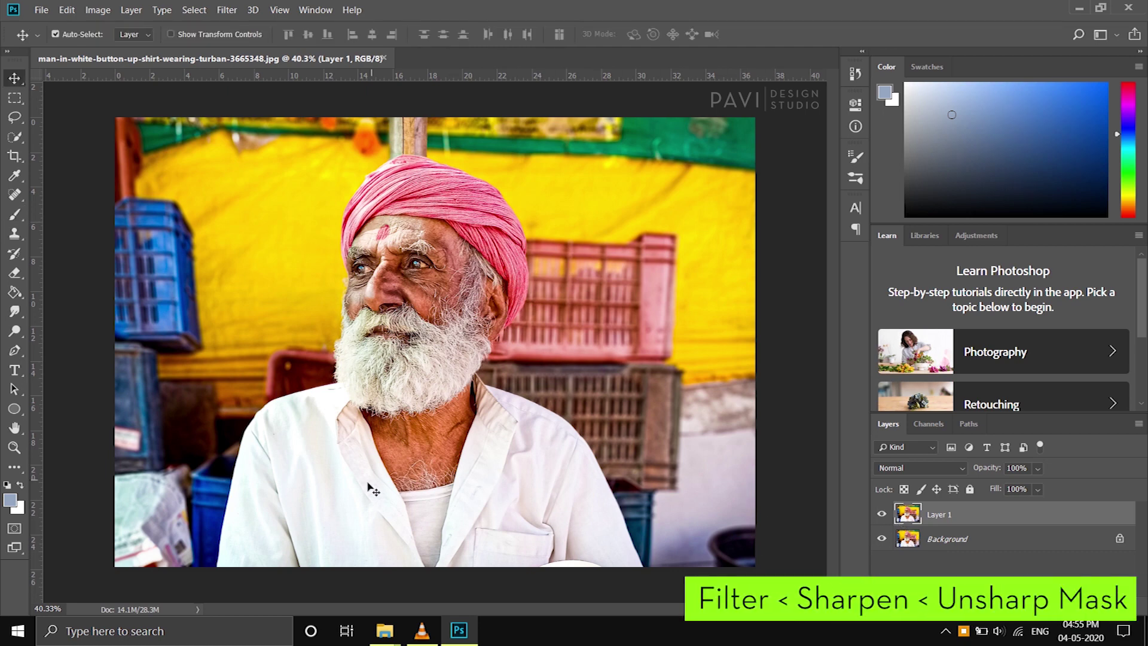
{"action": "left_click", "coordinate": [232, 11]}
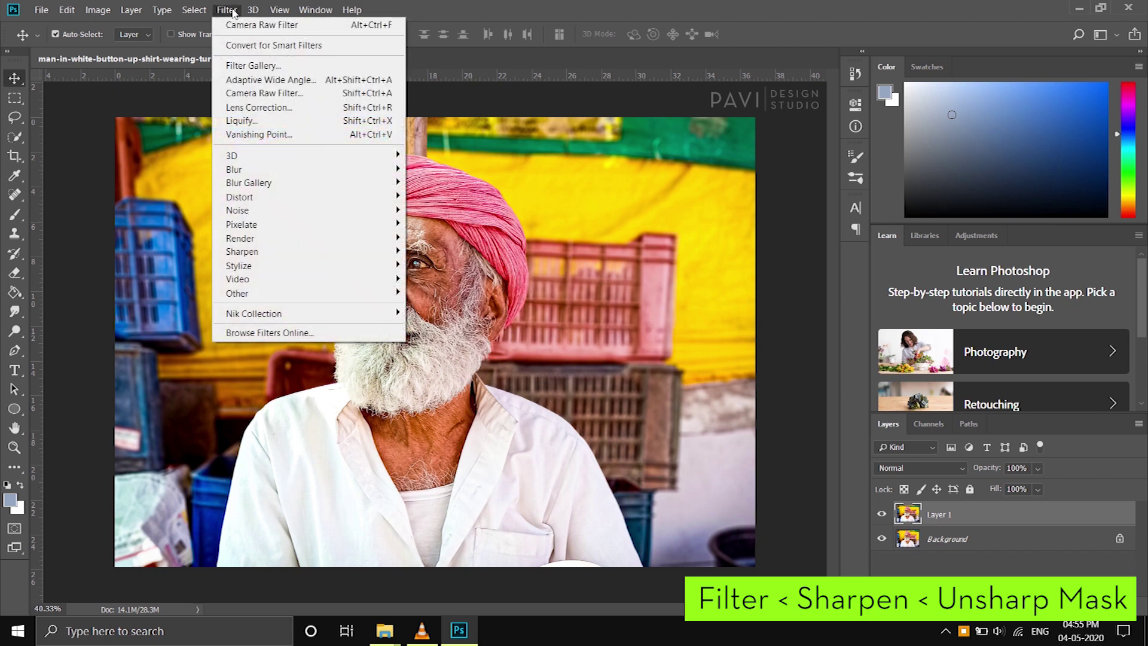
{"action": "mouse_move", "coordinate": [241, 251]}
{"action": "left_click", "coordinate": [446, 320]}
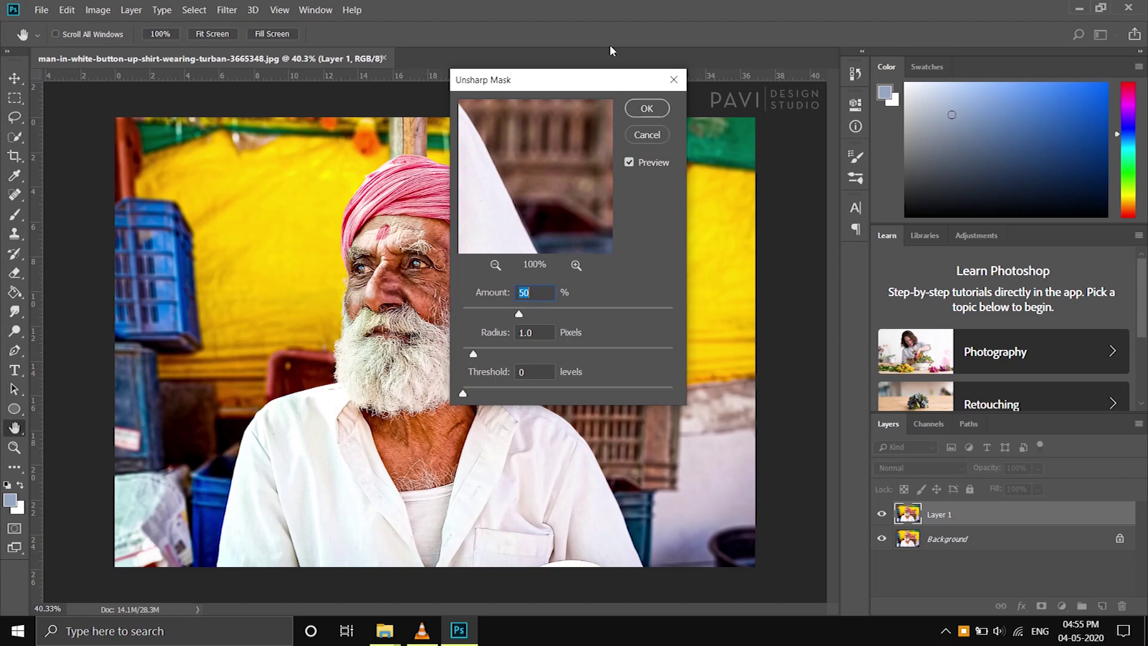
{"action": "left_click_drag", "start_coordinate": [556, 85], "coordinate": [642, 125]}
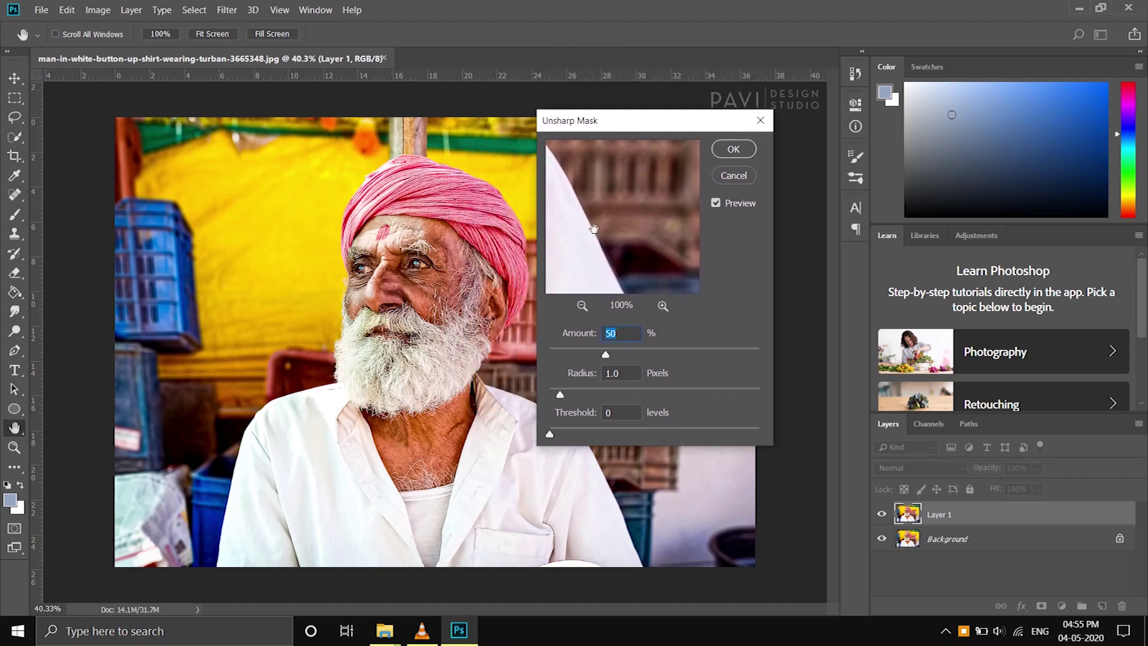
{"action": "mouse_move", "coordinate": [594, 229]}
{"action": "left_mouse_down"}
{"action": "mouse_move", "coordinate": [576, 201]}
{"action": "mouse_move", "coordinate": [594, 225]}
{"action": "left_mouse_up"}
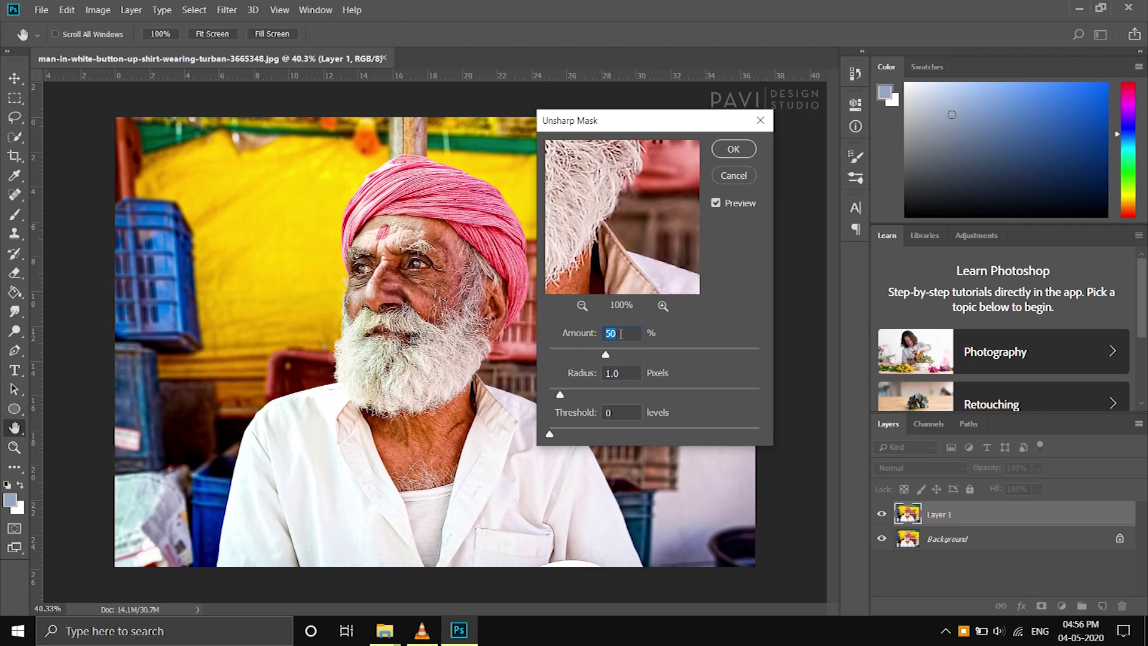
- Sharpen Layer 1 with Unsharp Mask at amount 50%, radius 4.4 pixels, threshold 0
{"action": "mouse_move", "coordinate": [605, 356]}
{"action": "left_mouse_down"}
{"action": "mouse_move", "coordinate": [638, 357]}
{"action": "mouse_move", "coordinate": [626, 363]}
{"action": "left_mouse_up"}
{"action": "key", "text": "shift+Up"}
{"action": "key", "text": "alt"}
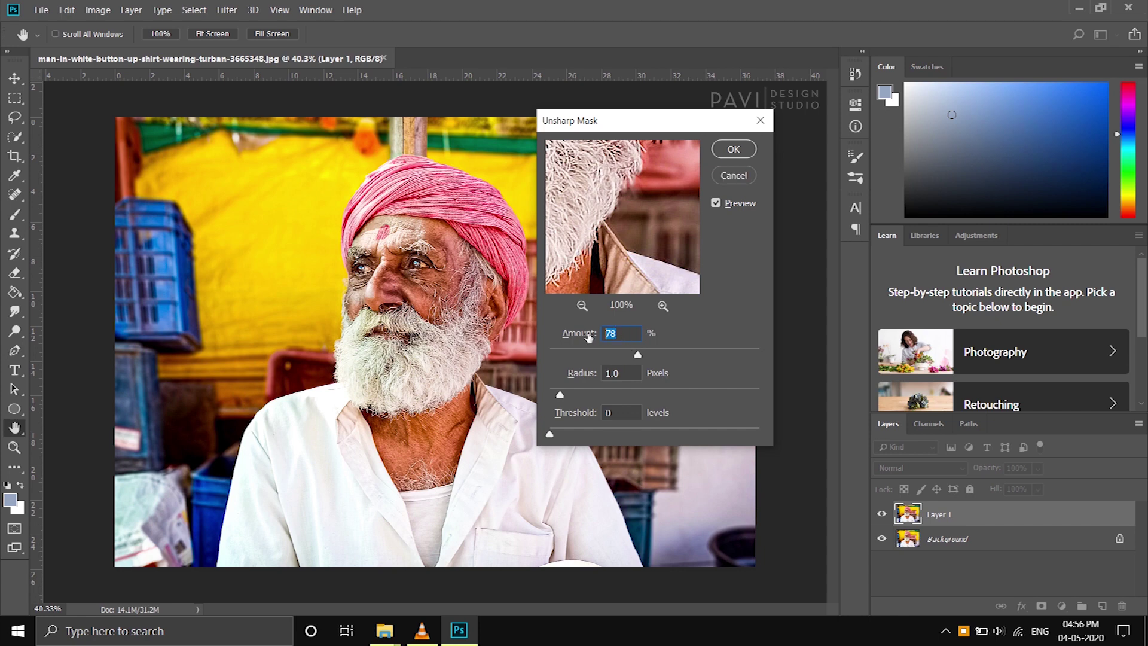
{"action": "type", "text": "50"}
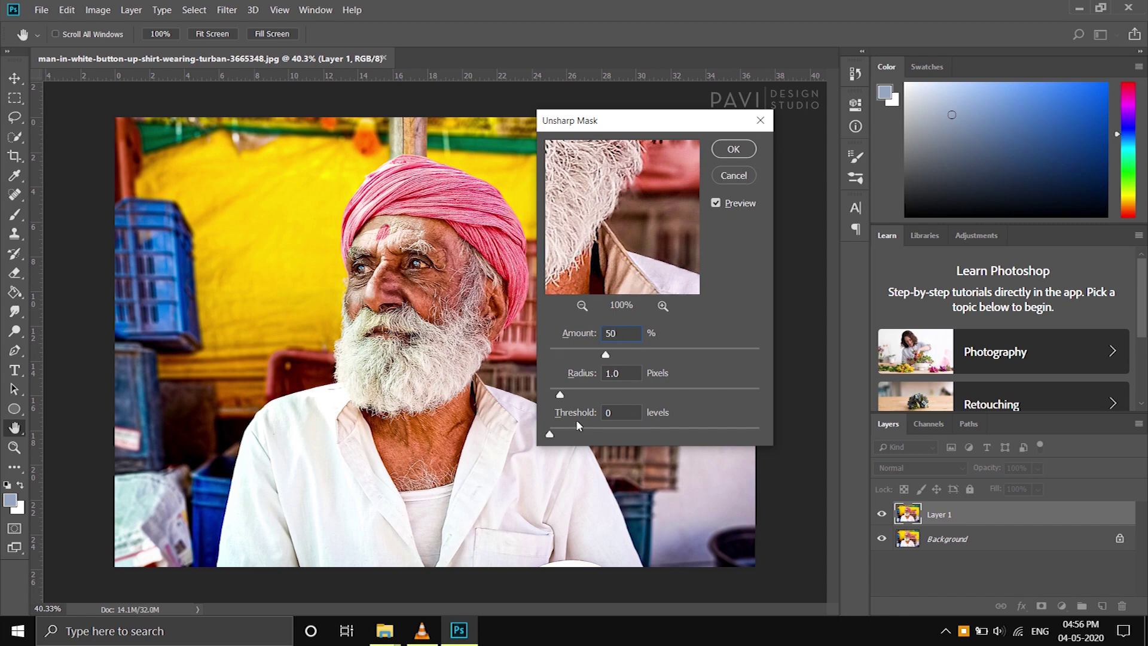
{"action": "left_click_drag", "start_coordinate": [577, 396], "coordinate": [607, 396]}
{"action": "mouse_move", "coordinate": [606, 395]}
{"action": "left_mouse_down"}
{"action": "mouse_move", "coordinate": [647, 396]}
{"action": "mouse_move", "coordinate": [561, 378]}
{"action": "mouse_move", "coordinate": [585, 400]}
{"action": "left_mouse_up"}
{"action": "left_click_drag", "start_coordinate": [602, 395], "coordinate": [599, 395]}
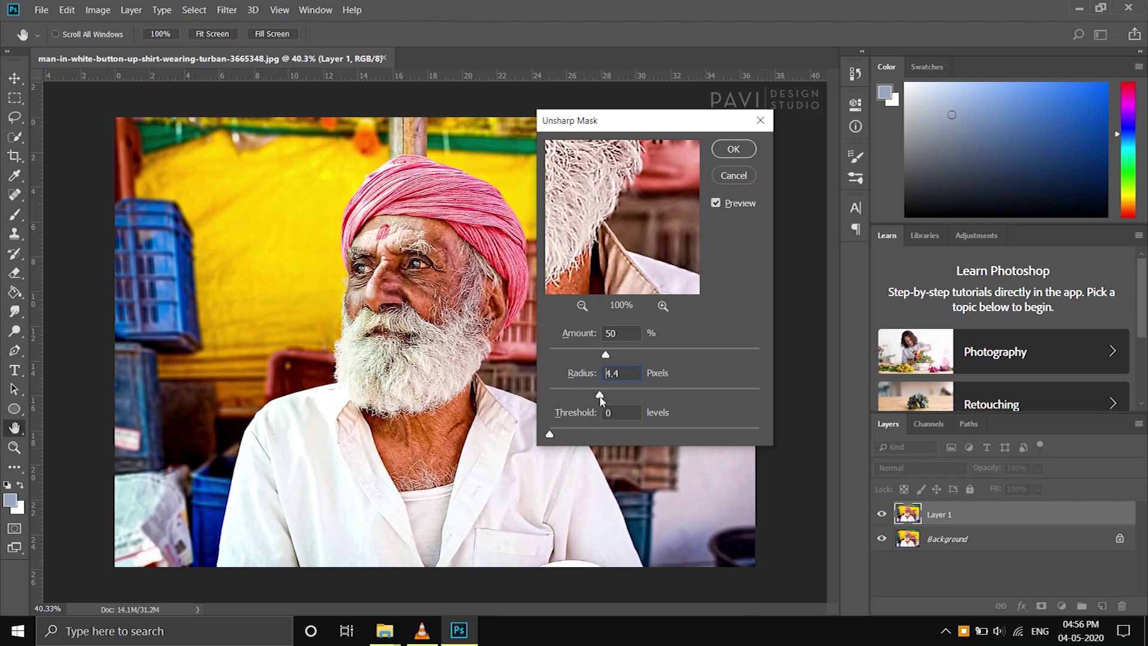
{"action": "left_click", "coordinate": [733, 148]}
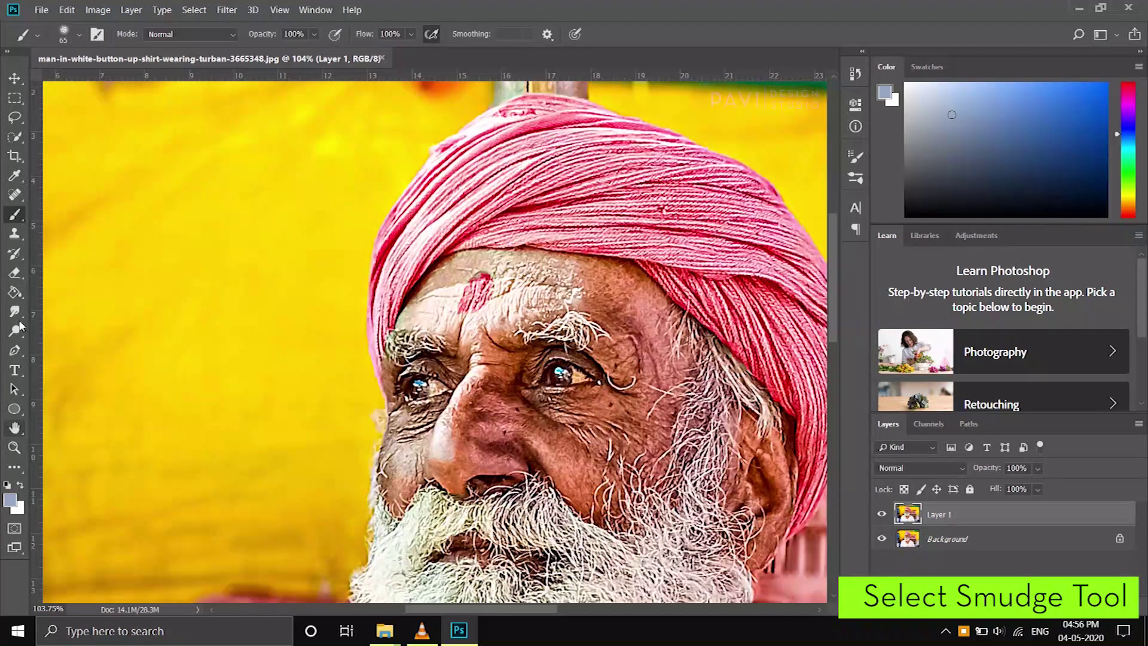
- Select the Smudge tool with the Smoothing Smudge Brush preset
{"action": "left_click", "coordinate": [15, 311]}
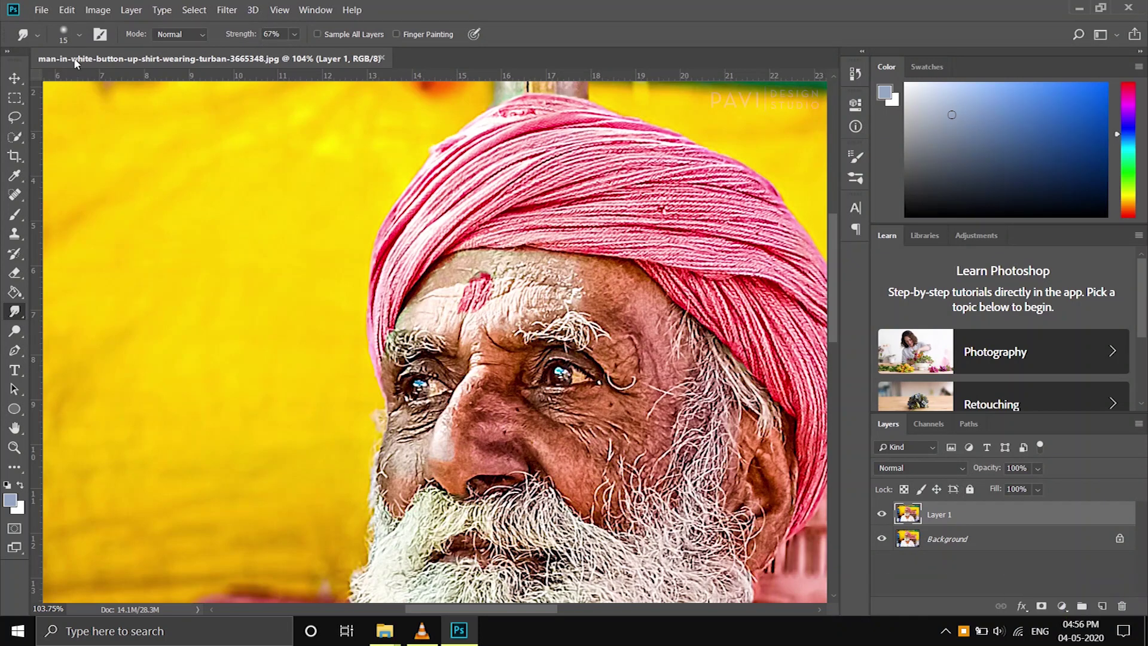
{"action": "left_click", "coordinate": [79, 35]}
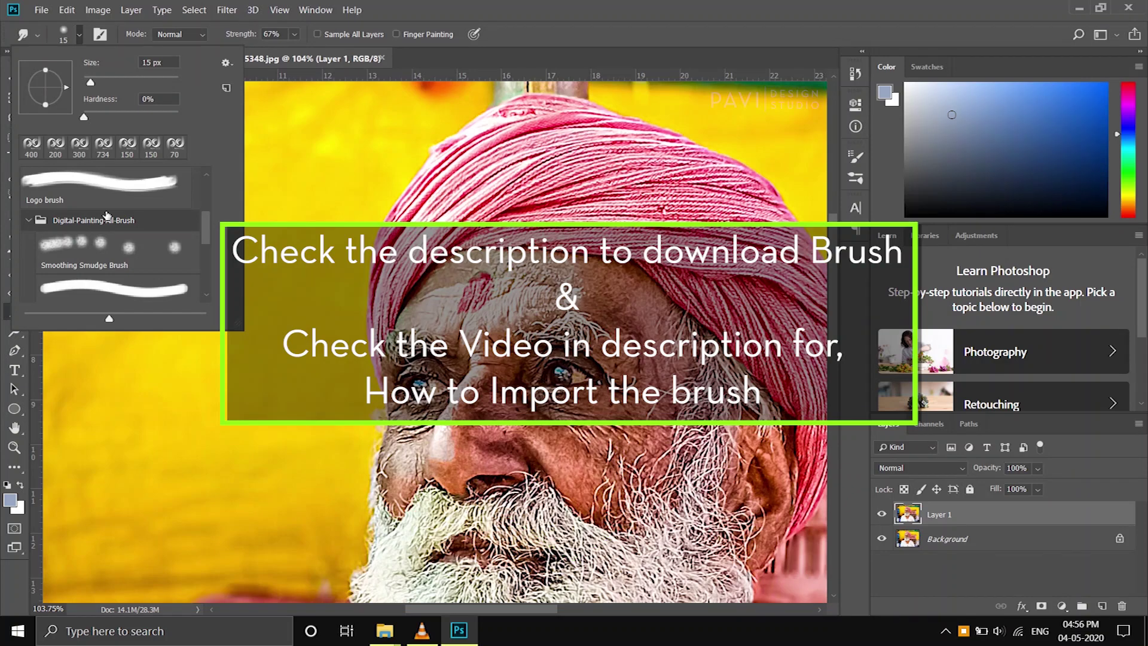
{"action": "left_click", "coordinate": [83, 242]}
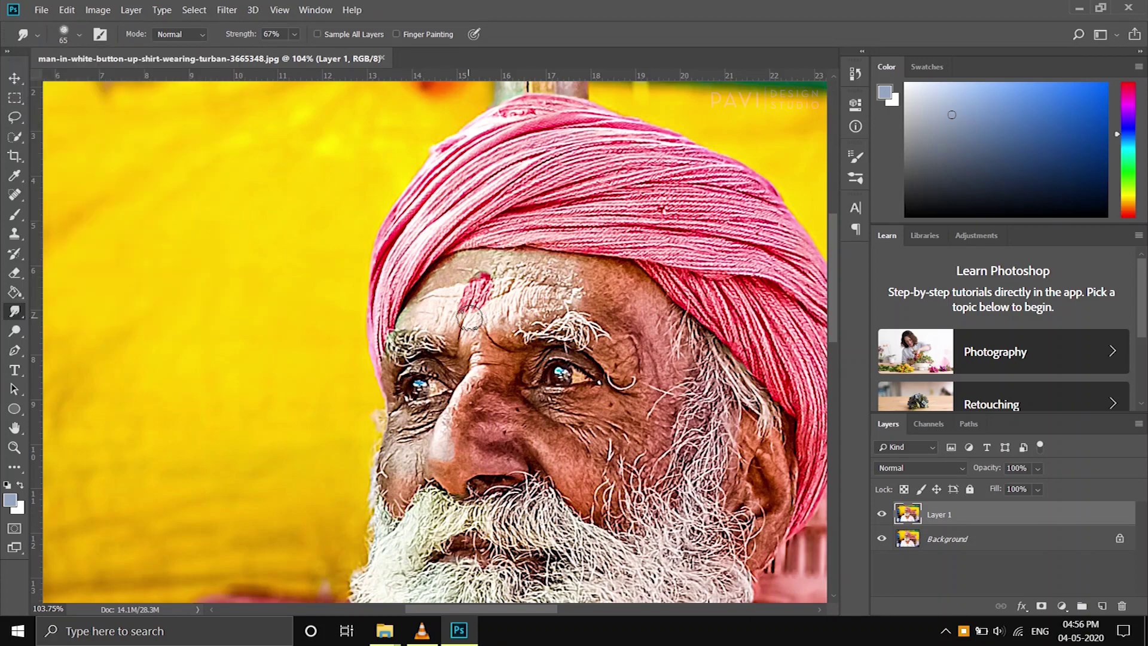
{"action": "scroll", "coordinate": [430, 281], "scroll_direction": "up", "scroll_amount": 2}
{"action": "scroll", "coordinate": [384, 281], "scroll_direction": "up", "scroll_amount": 2}
{"action": "scroll", "coordinate": [380, 314], "scroll_direction": "up", "scroll_amount": 2}
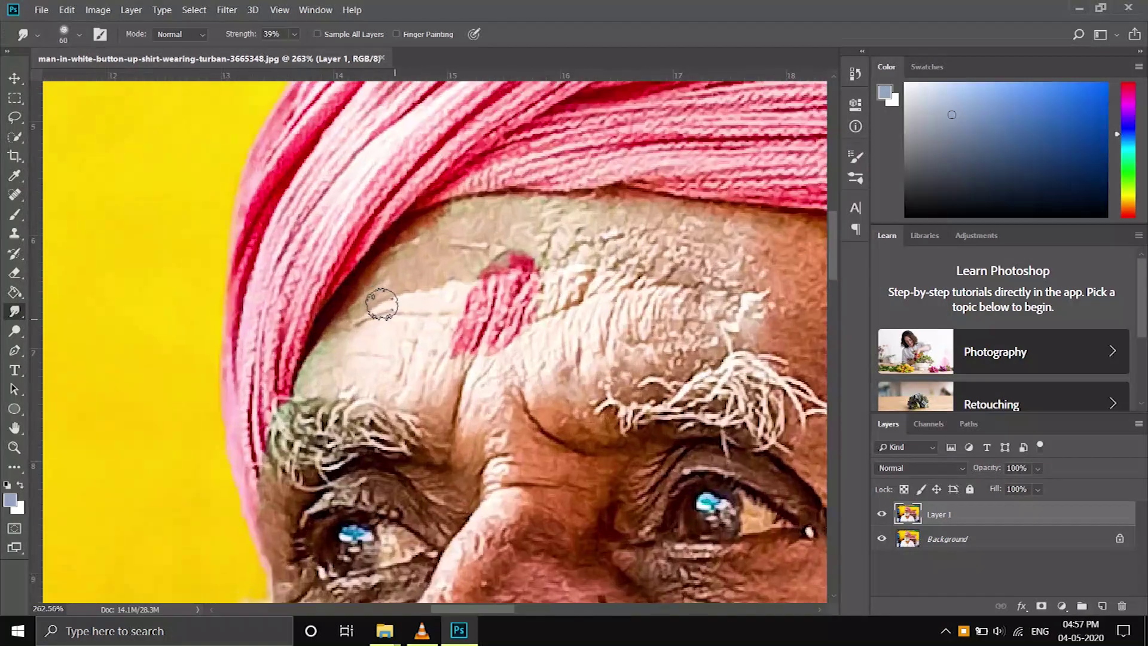
- Undo the trial forehead smudges and set Smudge strength to 30% with a smaller brush
{"action": "key", "text": "ctrl+z"}
{"action": "left_click_drag", "start_coordinate": [604, 279], "coordinate": [692, 264]}
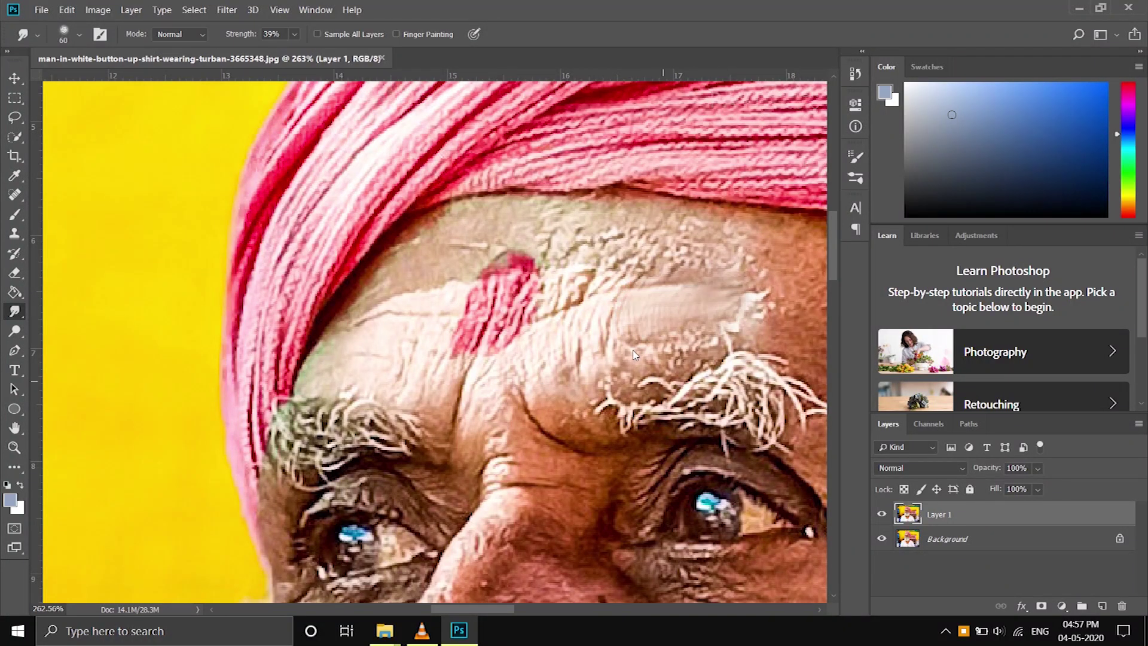
{"action": "key", "text": "ctrl+z"}
{"action": "left_click", "coordinate": [294, 35]}
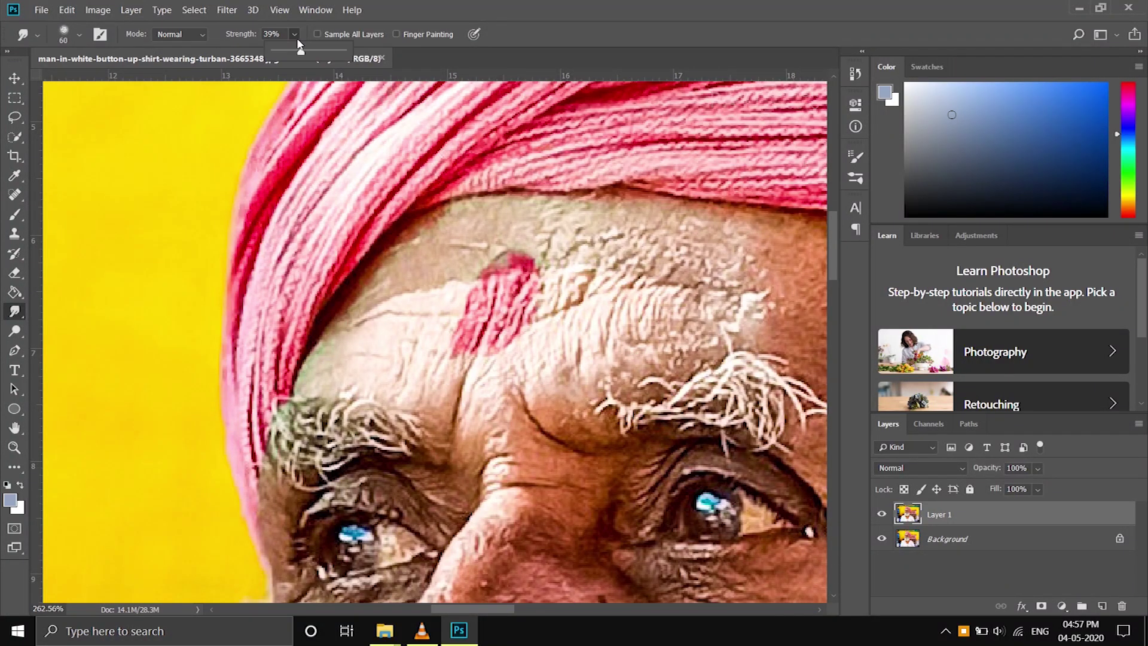
{"action": "left_click", "coordinate": [261, 291]}
{"action": "key", "text": "bracketleft"}
{"action": "key", "text": "bracketleft"}
{"action": "key", "text": "bracketleft"}
- Smooth the left forehead skin along the turban edge toward the eyebrow
{"action": "left_click_drag", "start_coordinate": [308, 357], "coordinate": [349, 277]}
{"action": "left_click_drag", "start_coordinate": [344, 321], "coordinate": [385, 224]}
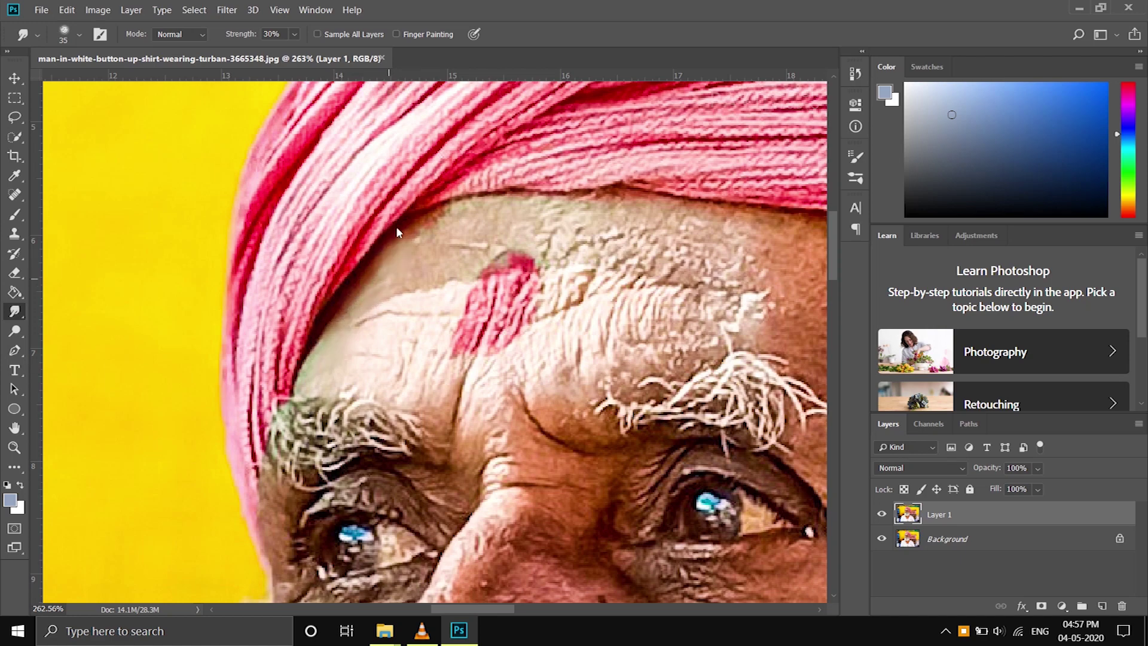
{"action": "left_click_drag", "start_coordinate": [318, 359], "coordinate": [379, 310]}
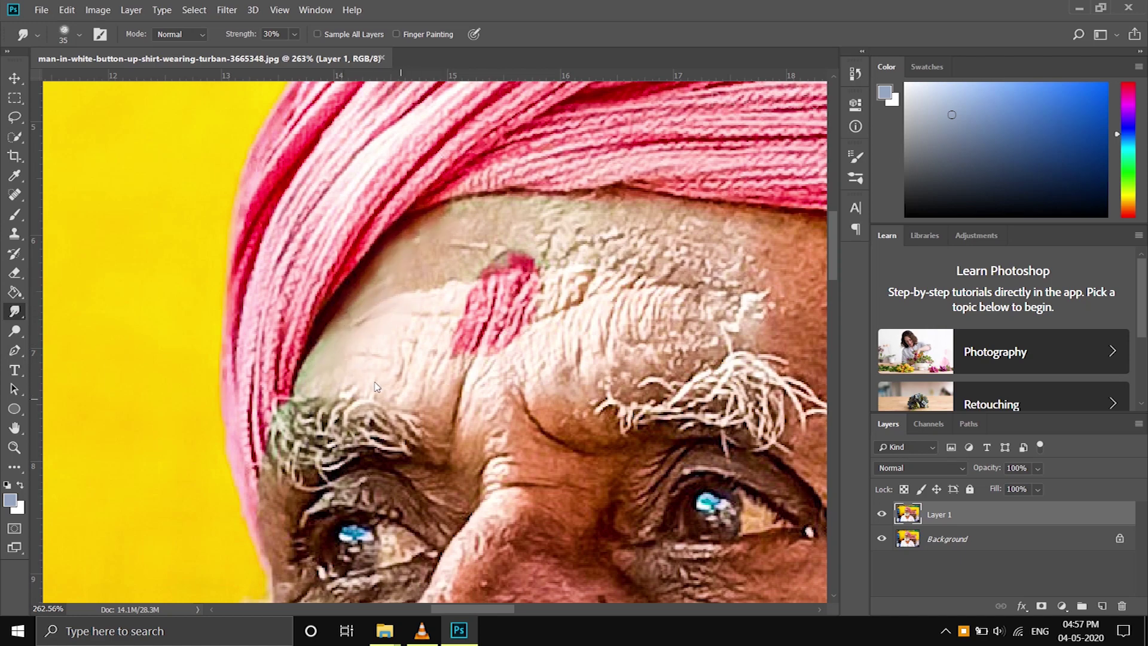
{"action": "left_click_drag", "start_coordinate": [376, 385], "coordinate": [420, 300]}
{"action": "left_click_drag", "start_coordinate": [399, 389], "coordinate": [432, 245]}
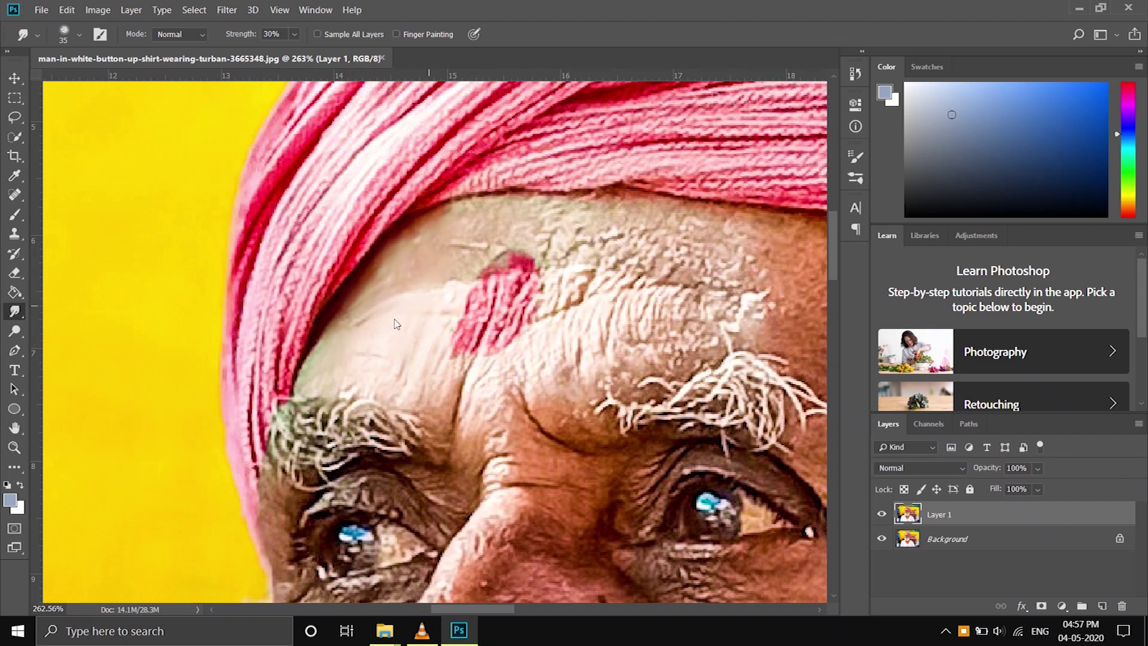
- Smear the red forehead mark into a soft patch and smooth the skin around it
{"action": "mouse_move", "coordinate": [439, 339]}
{"action": "left_mouse_down"}
{"action": "mouse_move", "coordinate": [489, 282]}
{"action": "mouse_move", "coordinate": [483, 326]}
{"action": "mouse_move", "coordinate": [523, 257]}
{"action": "left_mouse_up"}
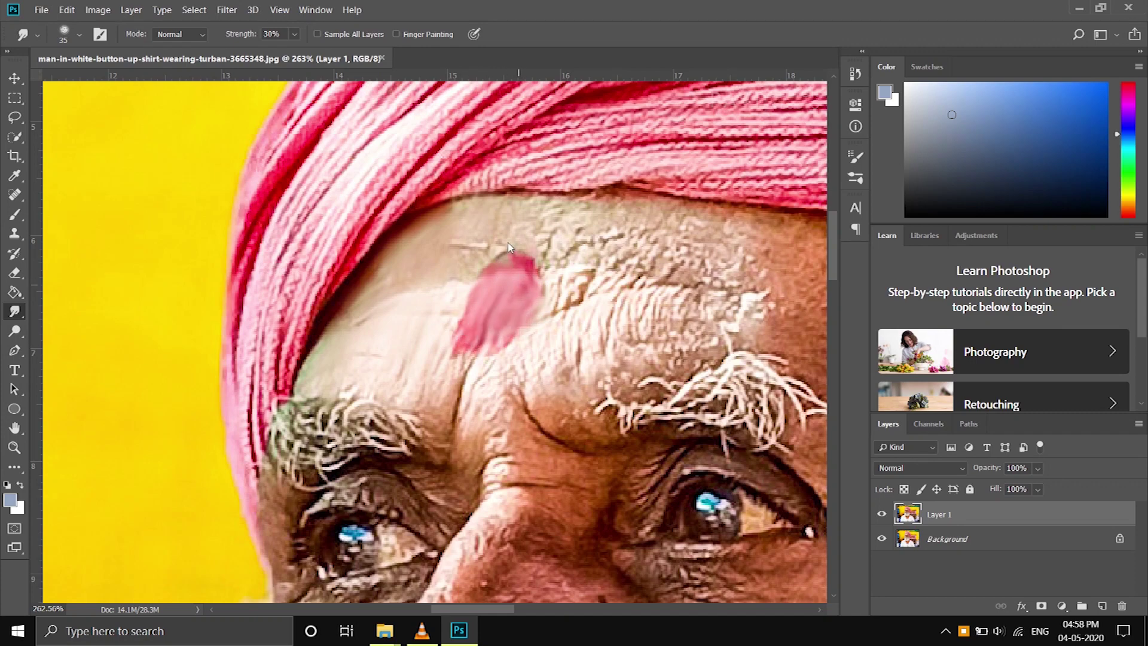
{"action": "left_click_drag", "start_coordinate": [425, 390], "coordinate": [541, 362]}
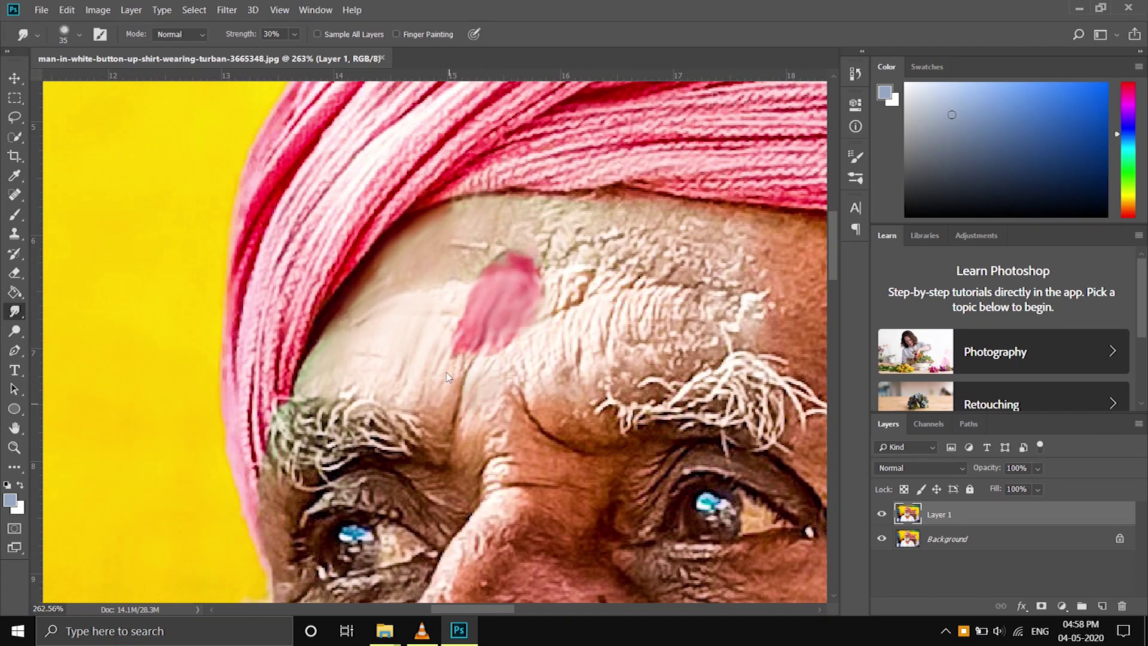
{"action": "left_click_drag", "start_coordinate": [554, 284], "coordinate": [570, 203]}
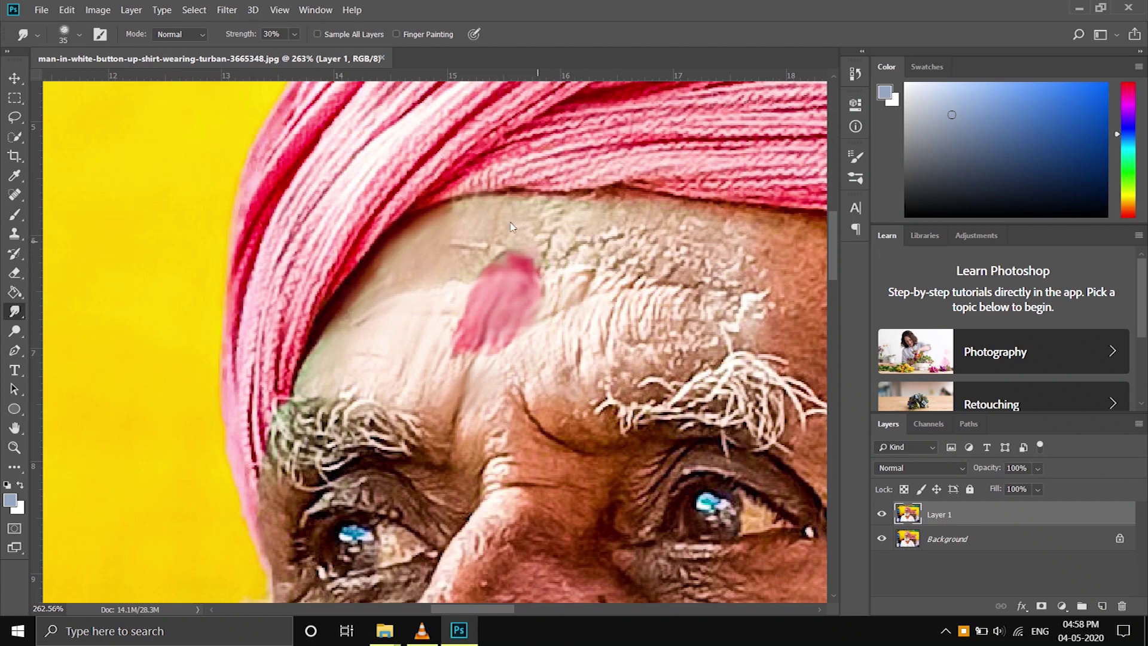
{"action": "mouse_move", "coordinate": [548, 252]}
{"action": "left_mouse_down"}
{"action": "mouse_move", "coordinate": [598, 318]}
{"action": "mouse_move", "coordinate": [643, 239]}
{"action": "mouse_move", "coordinate": [616, 341]}
{"action": "left_mouse_up"}
{"action": "scroll", "coordinate": [339, 294], "scroll_direction": "down", "scroll_amount": 3}
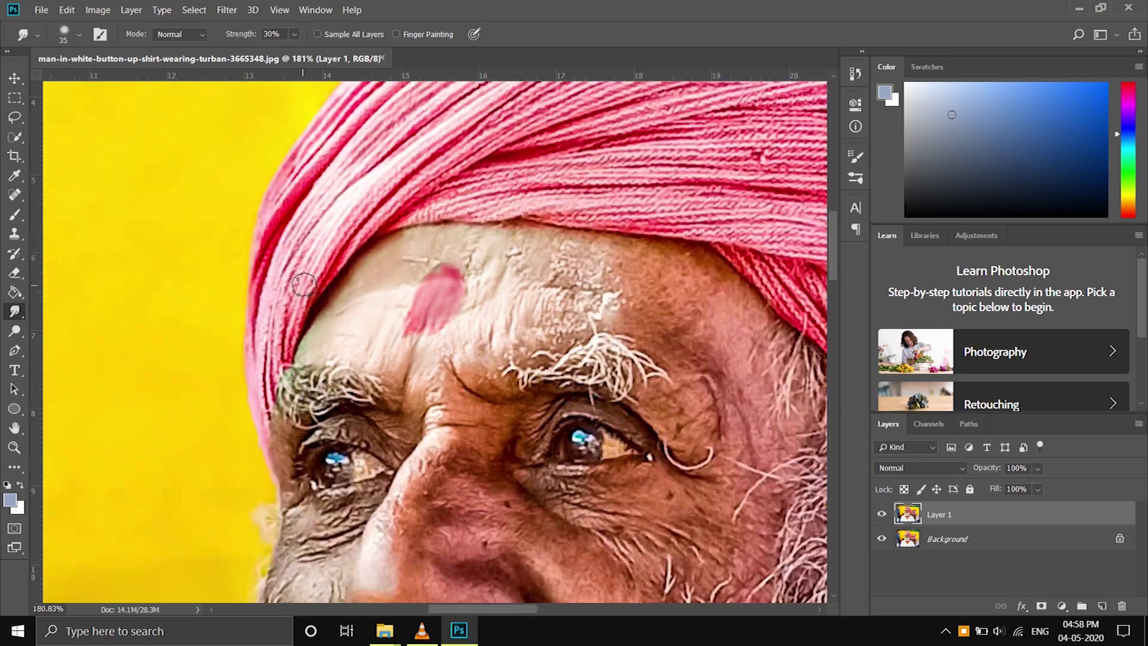
- Smudge the forehead between the red mark and eyebrow smooth
{"action": "scroll", "coordinate": [339, 294], "scroll_direction": "down", "scroll_amount": 2}
{"action": "scroll", "coordinate": [339, 295], "scroll_direction": "up", "scroll_amount": 5}
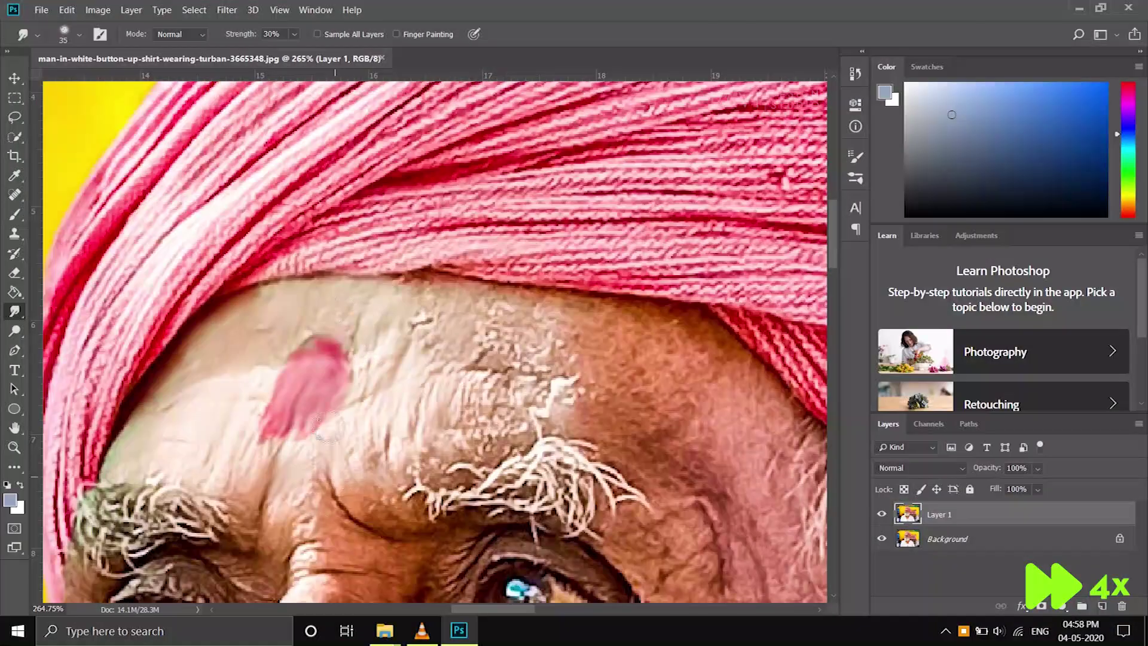
{"action": "mouse_move", "coordinate": [376, 412]}
{"action": "left_mouse_down"}
{"action": "mouse_move", "coordinate": [502, 353]}
{"action": "mouse_move", "coordinate": [555, 397]}
{"action": "mouse_move", "coordinate": [610, 299]}
{"action": "left_mouse_up"}
{"action": "left_click_drag", "start_coordinate": [610, 418], "coordinate": [643, 310]}
{"action": "scroll", "coordinate": [321, 200], "scroll_direction": "down", "scroll_amount": 5}
{"action": "scroll", "coordinate": [322, 199], "scroll_direction": "up", "scroll_amount": 4}
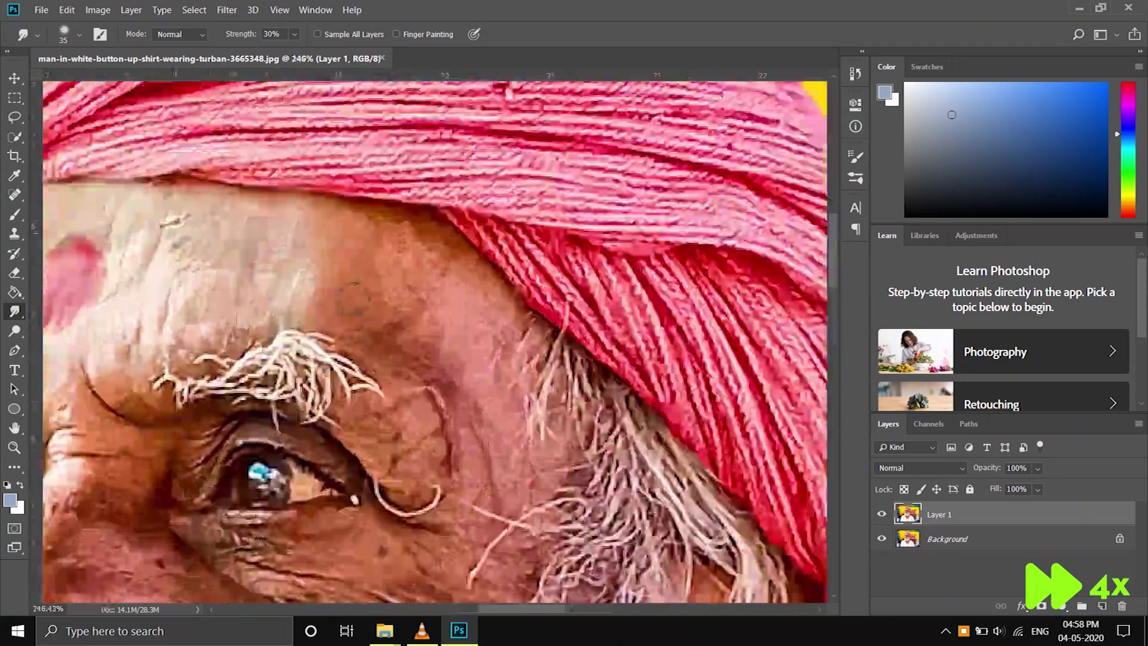
{"action": "scroll", "coordinate": [321, 200], "scroll_direction": "up", "scroll_amount": 1}
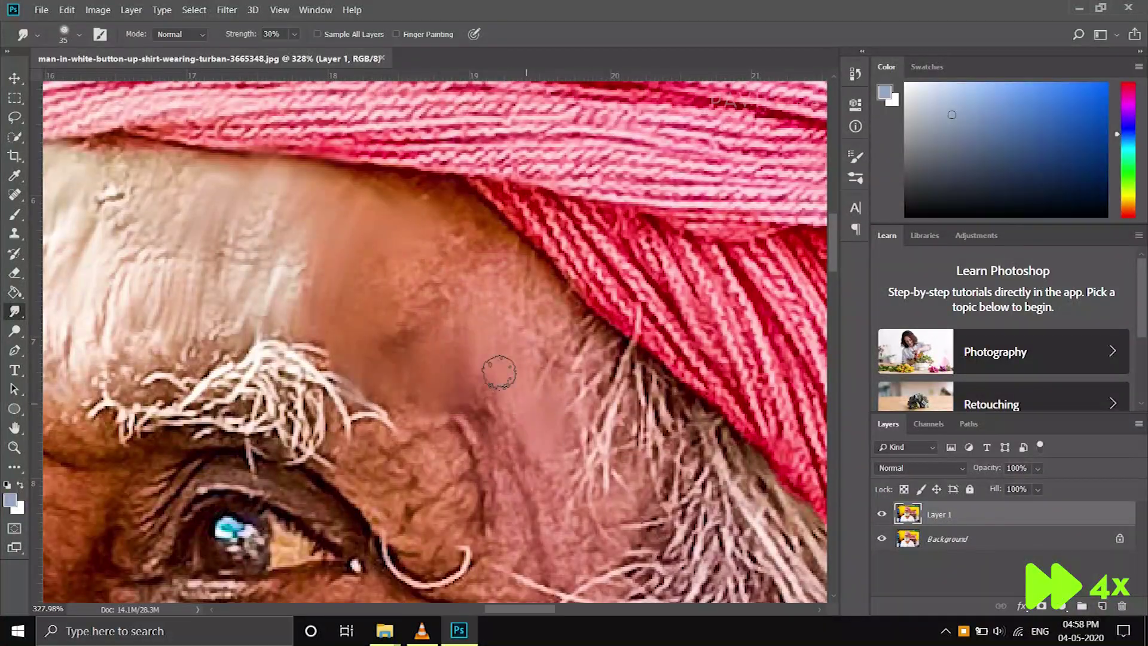
{"action": "scroll", "coordinate": [761, 183], "scroll_direction": "down", "scroll_amount": 4}
{"action": "scroll", "coordinate": [376, 303], "scroll_direction": "up", "scroll_amount": 3}
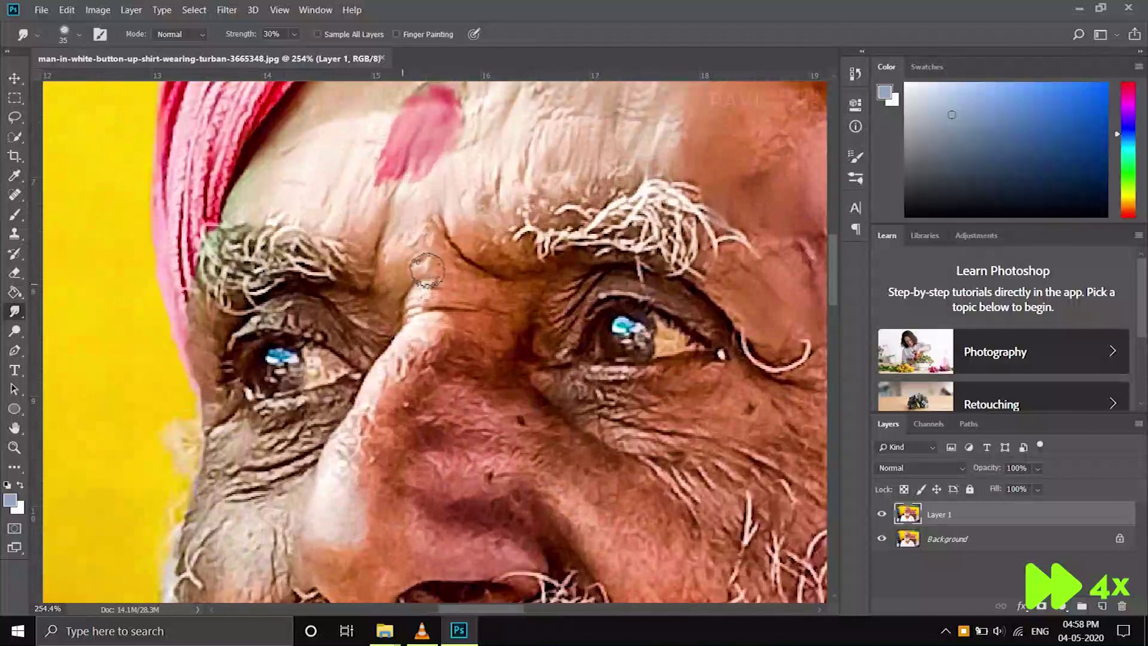
- Smooth the nose bridge between the eyes and the forehead wrinkles
{"action": "mouse_move", "coordinate": [430, 240]}
{"action": "left_mouse_down"}
{"action": "mouse_move", "coordinate": [500, 333]}
{"action": "mouse_move", "coordinate": [380, 378]}
{"action": "mouse_move", "coordinate": [474, 453]}
{"action": "left_mouse_up"}
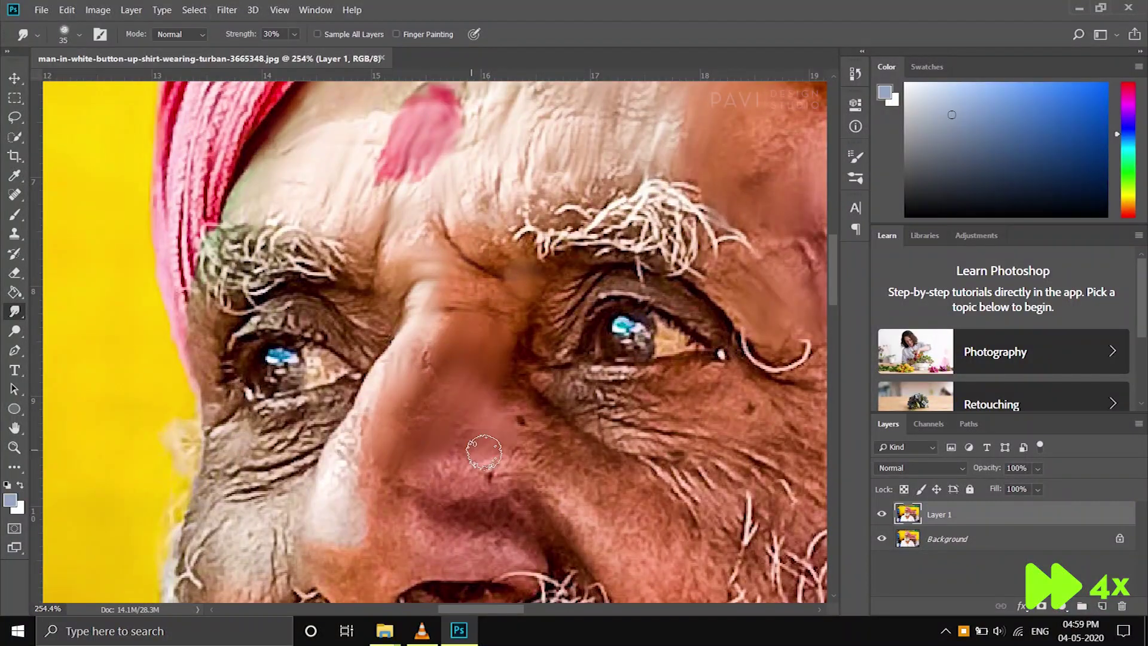
{"action": "scroll", "coordinate": [474, 454], "scroll_direction": "down", "scroll_amount": 3}
{"action": "scroll", "coordinate": [459, 257], "scroll_direction": "up", "scroll_amount": 3}
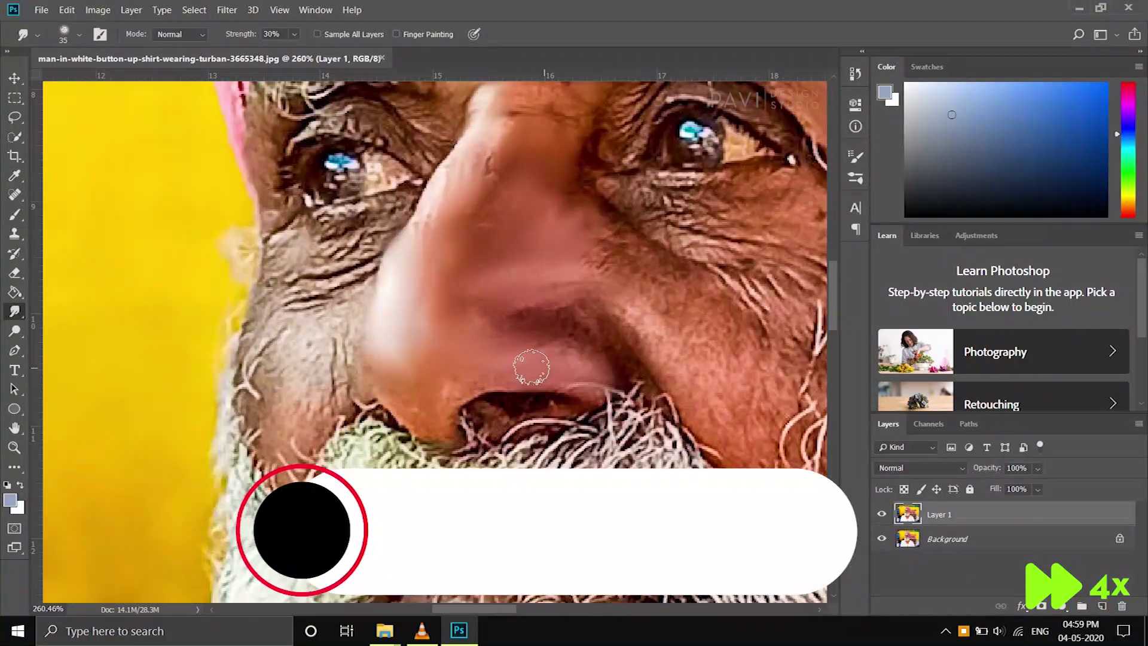
{"action": "scroll", "coordinate": [384, 87], "scroll_direction": "down", "scroll_amount": 3}
{"action": "scroll", "coordinate": [384, 86], "scroll_direction": "up", "scroll_amount": 3}
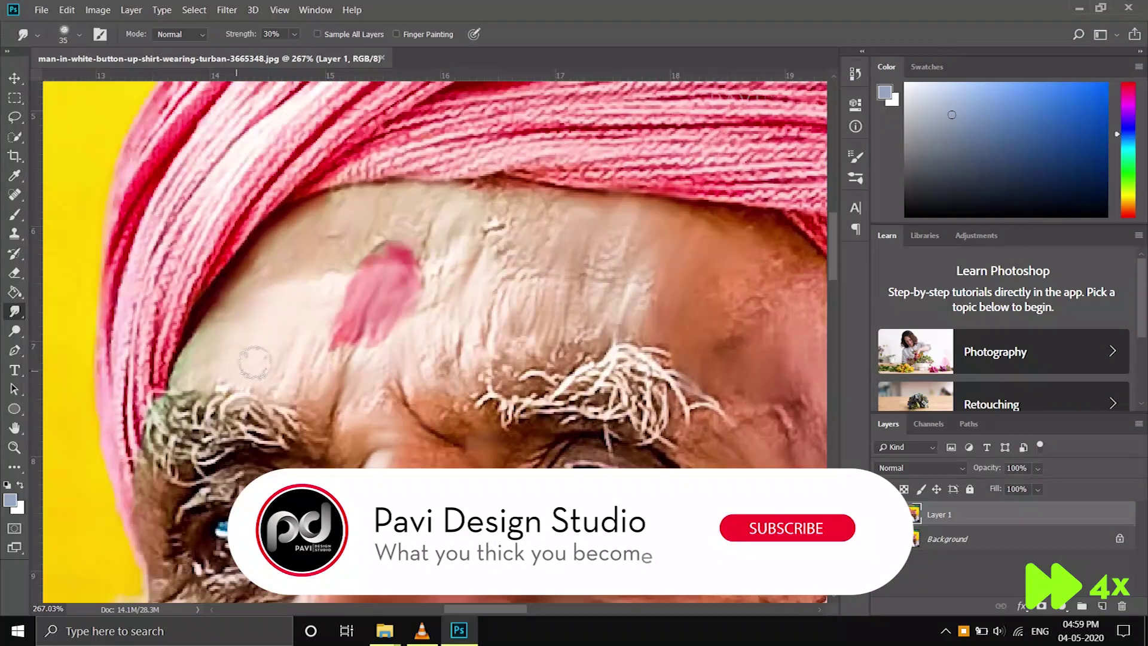
{"action": "mouse_move", "coordinate": [508, 251]}
{"action": "left_mouse_down"}
{"action": "mouse_move", "coordinate": [574, 305]}
{"action": "mouse_move", "coordinate": [412, 427]}
{"action": "left_mouse_up"}
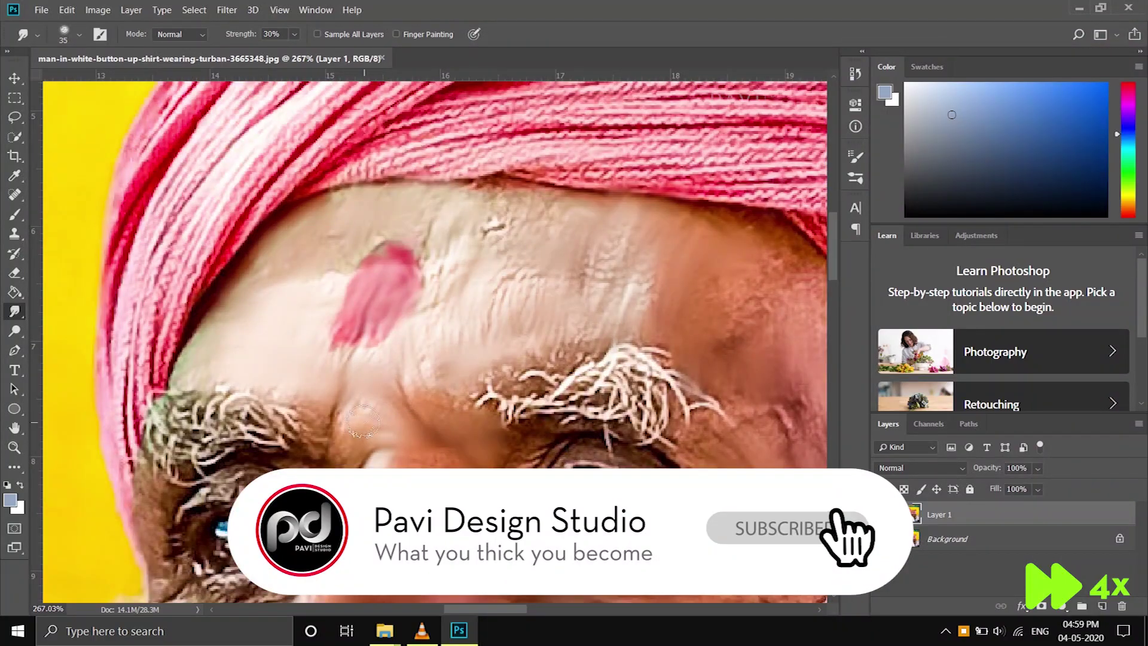
{"action": "scroll", "coordinate": [411, 427], "scroll_direction": "down", "scroll_amount": 2}
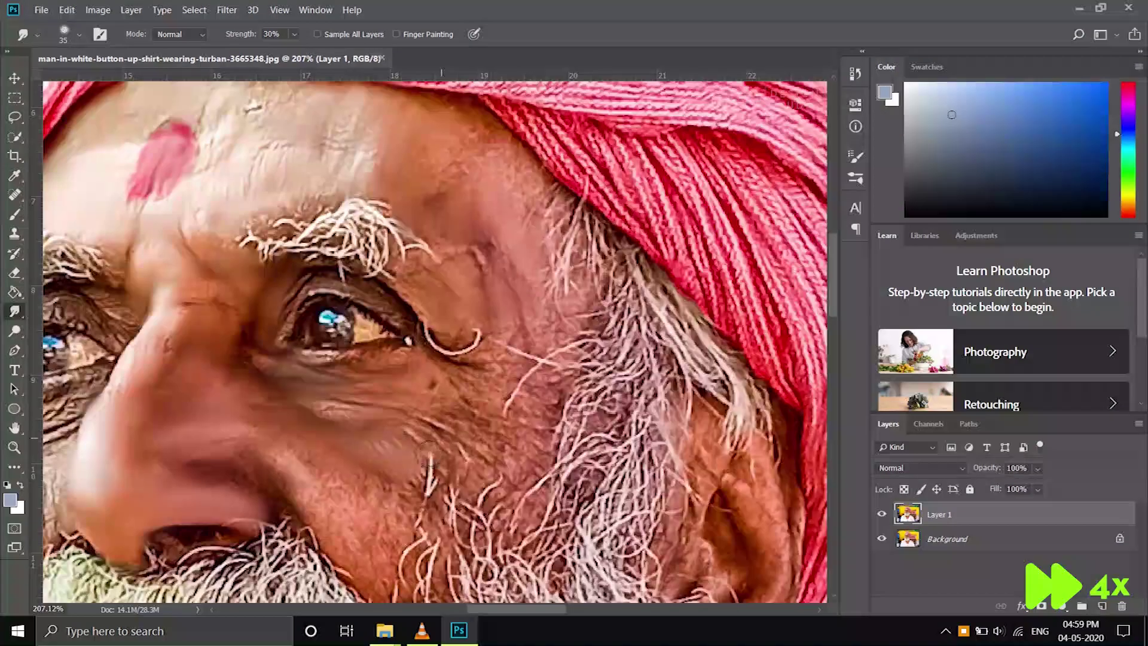
- Smudge the mustache area under the nose and the skin beside it
{"action": "left_click_drag", "start_coordinate": [335, 412], "coordinate": [454, 443]}
{"action": "scroll", "coordinate": [473, 261], "scroll_direction": "down", "scroll_amount": 3}
{"action": "scroll", "coordinate": [490, 403], "scroll_direction": "up", "scroll_amount": 3}
{"action": "mouse_move", "coordinate": [185, 225]}
{"action": "left_mouse_down"}
{"action": "mouse_move", "coordinate": [251, 269]}
{"action": "mouse_move", "coordinate": [359, 382]}
{"action": "mouse_move", "coordinate": [393, 257]}
{"action": "mouse_move", "coordinate": [497, 258]}
{"action": "left_mouse_up"}
{"action": "scroll", "coordinate": [496, 257], "scroll_direction": "down", "scroll_amount": 2}
{"action": "scroll", "coordinate": [464, 190], "scroll_direction": "up", "scroll_amount": 2}
- Smooth the temple, cheek, eyelid and wrinkles below the eye
{"action": "mouse_move", "coordinate": [464, 190]}
{"action": "left_mouse_down"}
{"action": "mouse_move", "coordinate": [520, 388]}
{"action": "mouse_move", "coordinate": [504, 464]}
{"action": "mouse_move", "coordinate": [563, 353]}
{"action": "mouse_move", "coordinate": [444, 330]}
{"action": "left_mouse_up"}
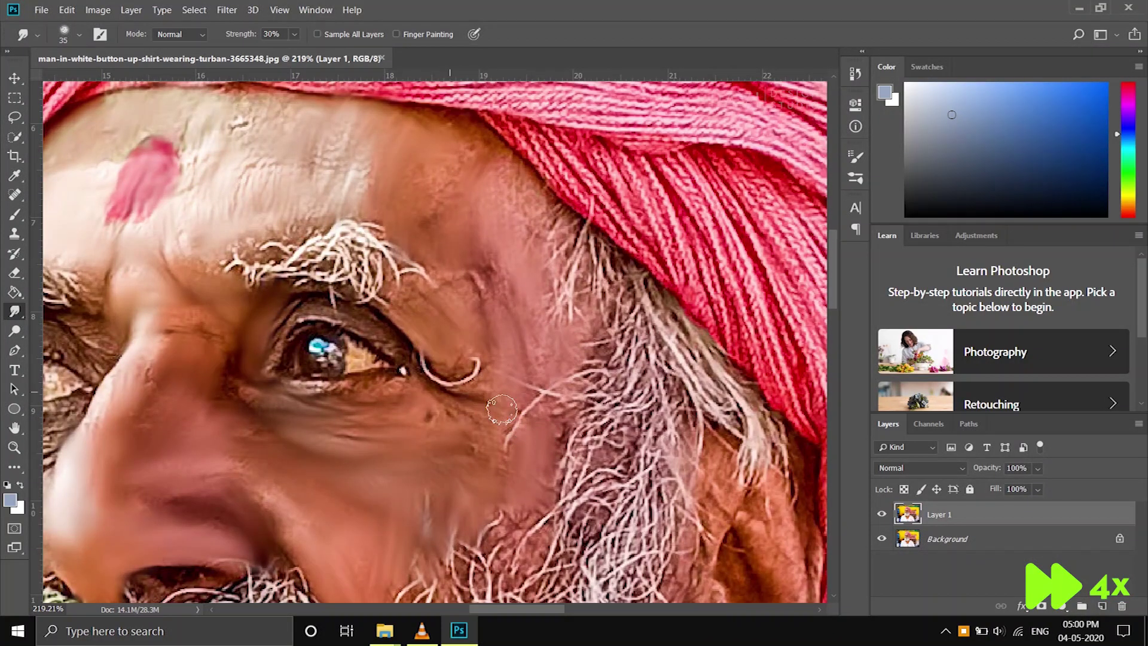
{"action": "scroll", "coordinate": [498, 438], "scroll_direction": "down", "scroll_amount": 3}
{"action": "scroll", "coordinate": [538, 466], "scroll_direction": "up", "scroll_amount": 2}
{"action": "left_click_drag", "start_coordinate": [588, 403], "coordinate": [541, 430]}
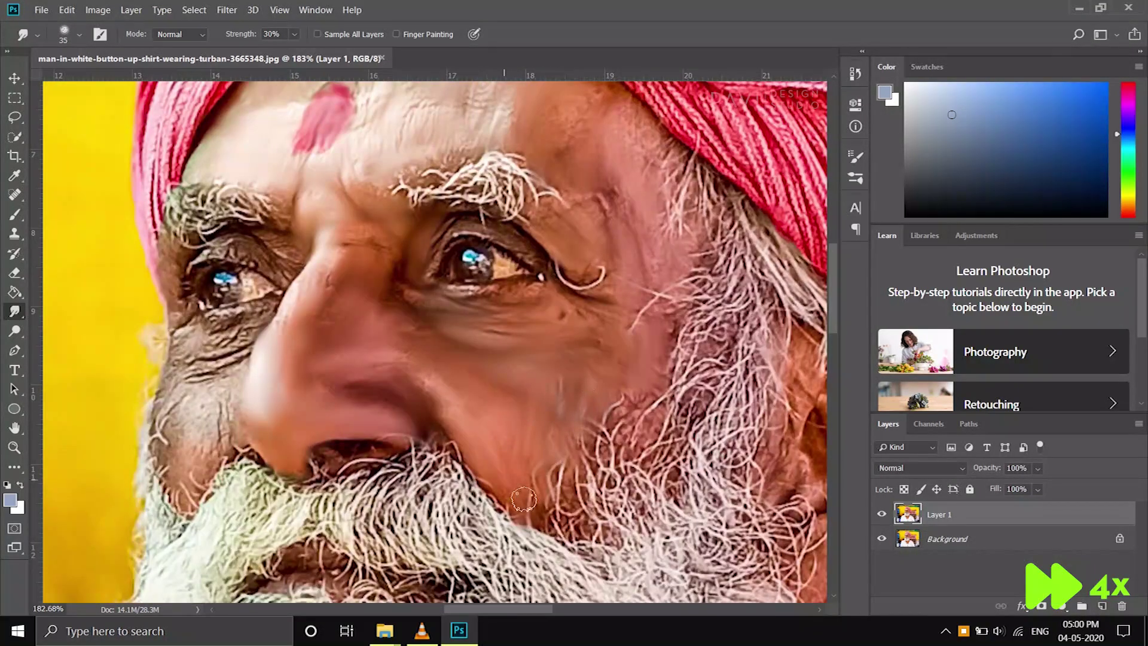
{"action": "scroll", "coordinate": [541, 454], "scroll_direction": "down", "scroll_amount": 2}
{"action": "scroll", "coordinate": [594, 155], "scroll_direction": "up", "scroll_amount": 2}
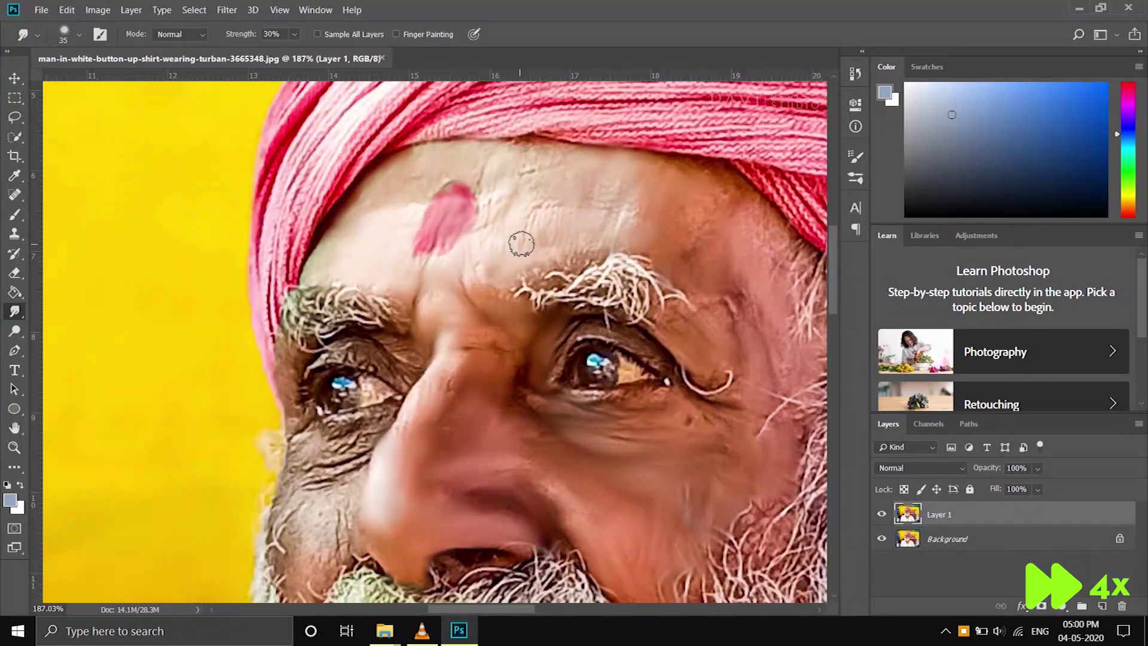
{"action": "scroll", "coordinate": [711, 200], "scroll_direction": "down", "scroll_amount": 2}
{"action": "scroll", "coordinate": [519, 233], "scroll_direction": "up", "scroll_amount": 3}
{"action": "mouse_move", "coordinate": [518, 234]}
{"action": "left_mouse_down"}
{"action": "mouse_move", "coordinate": [562, 287]}
{"action": "mouse_move", "coordinate": [687, 275]}
{"action": "left_mouse_up"}
{"action": "mouse_move", "coordinate": [574, 179]}
{"action": "left_mouse_down"}
{"action": "mouse_move", "coordinate": [730, 161]}
{"action": "mouse_move", "coordinate": [610, 323]}
{"action": "mouse_move", "coordinate": [514, 418]}
{"action": "left_mouse_up"}
{"action": "left_click_drag", "start_coordinate": [556, 466], "coordinate": [609, 359]}
- Soften the edge of the beard with a smudge stroke
{"action": "scroll", "coordinate": [598, 335], "scroll_direction": "down", "scroll_amount": 1}
{"action": "scroll", "coordinate": [588, 297], "scroll_direction": "down", "scroll_amount": 3}
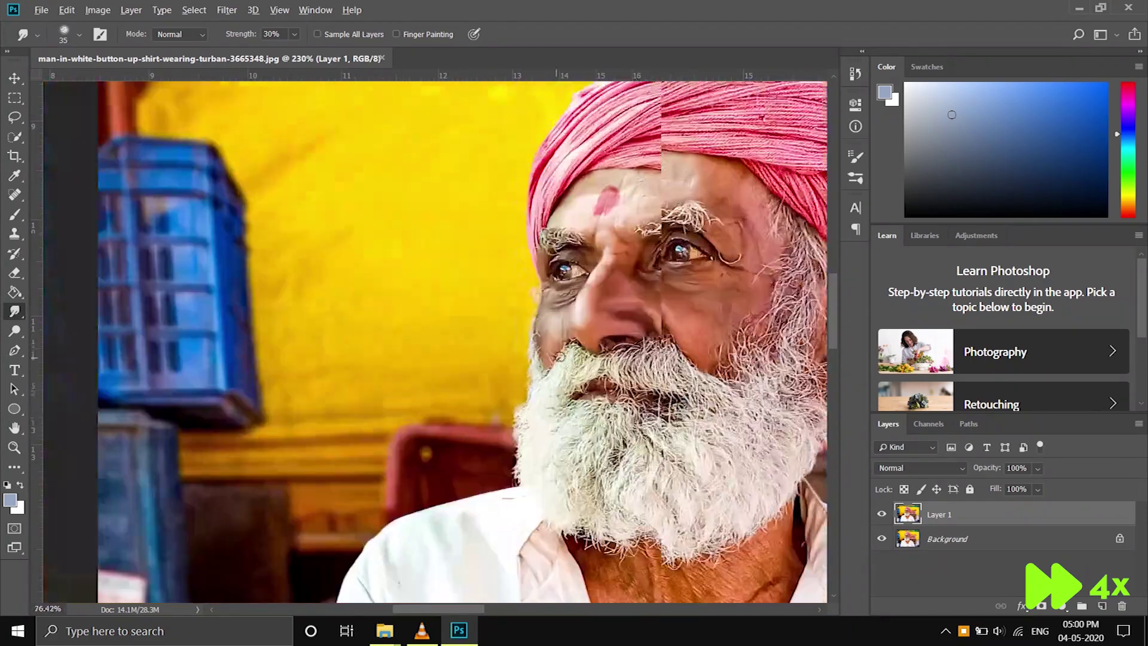
{"action": "scroll", "coordinate": [419, 297], "scroll_direction": "down", "scroll_amount": 1}
{"action": "scroll", "coordinate": [267, 297], "scroll_direction": "up", "scroll_amount": 3}
{"action": "scroll", "coordinate": [267, 297], "scroll_direction": "up", "scroll_amount": 2}
{"action": "left_click_drag", "start_coordinate": [266, 297], "coordinate": [192, 478]}
{"action": "scroll", "coordinate": [543, 301], "scroll_direction": "down", "scroll_amount": 2}
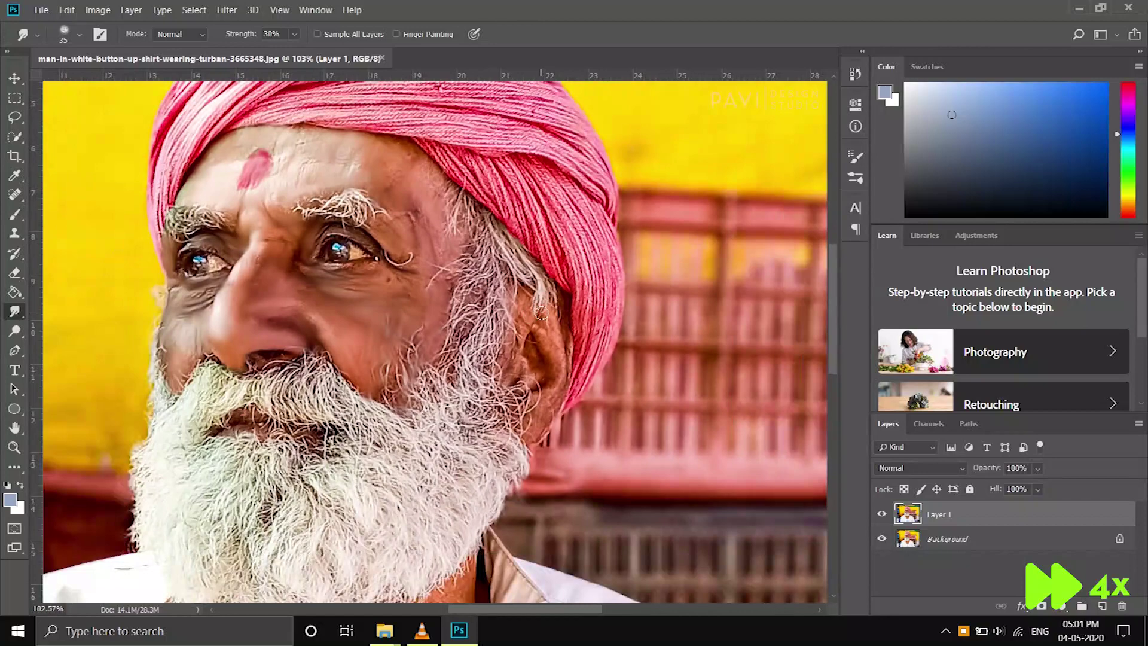
{"action": "scroll", "coordinate": [544, 306], "scroll_direction": "up", "scroll_amount": 2}
{"action": "scroll", "coordinate": [544, 306], "scroll_direction": "up", "scroll_amount": 1}
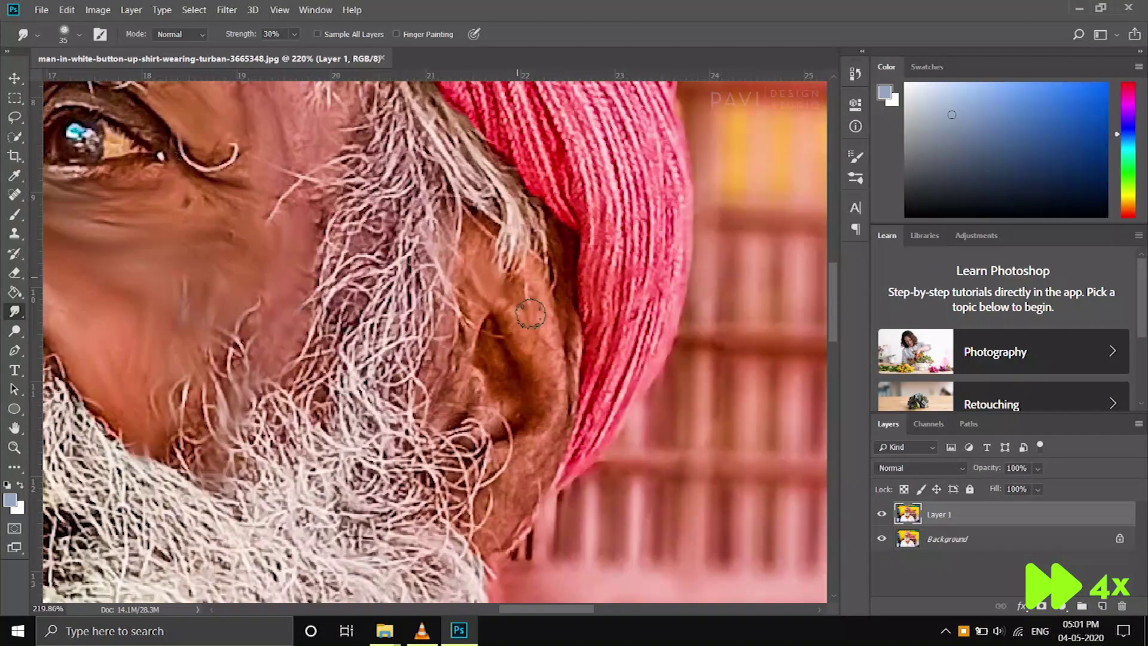
- Smooth the inner hollow of the ear and the hairs around it
{"action": "left_click_drag", "start_coordinate": [503, 334], "coordinate": [539, 412]}
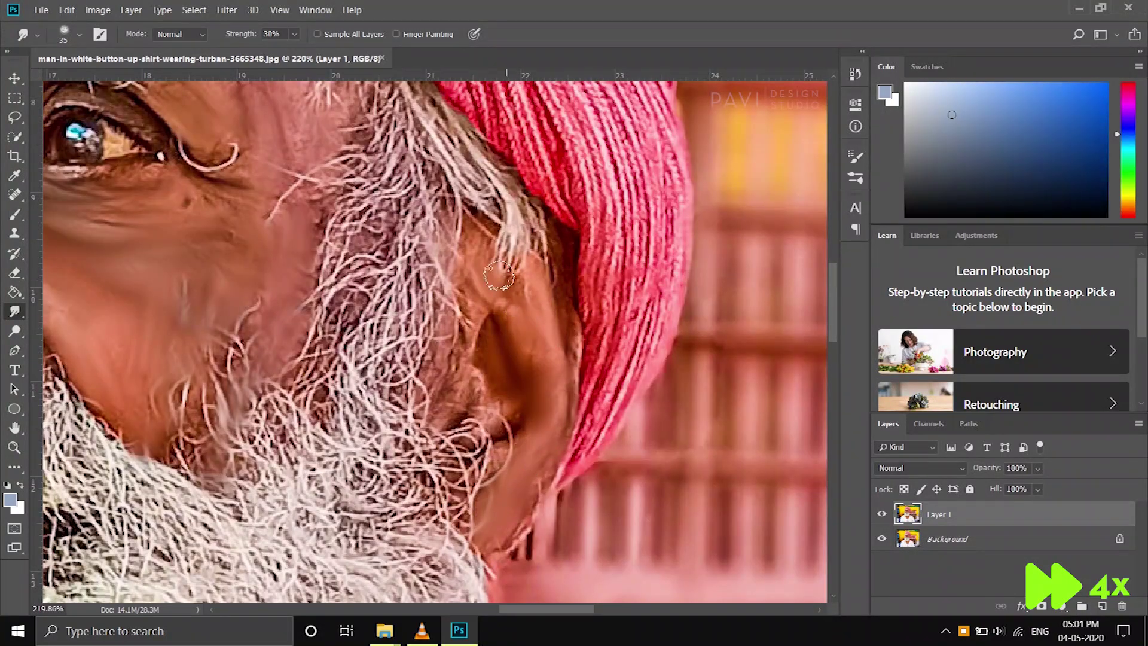
{"action": "left_click_drag", "start_coordinate": [443, 370], "coordinate": [501, 397]}
{"action": "scroll", "coordinate": [500, 397], "scroll_direction": "down", "scroll_amount": 4}
{"action": "scroll", "coordinate": [500, 397], "scroll_direction": "down", "scroll_amount": 1}
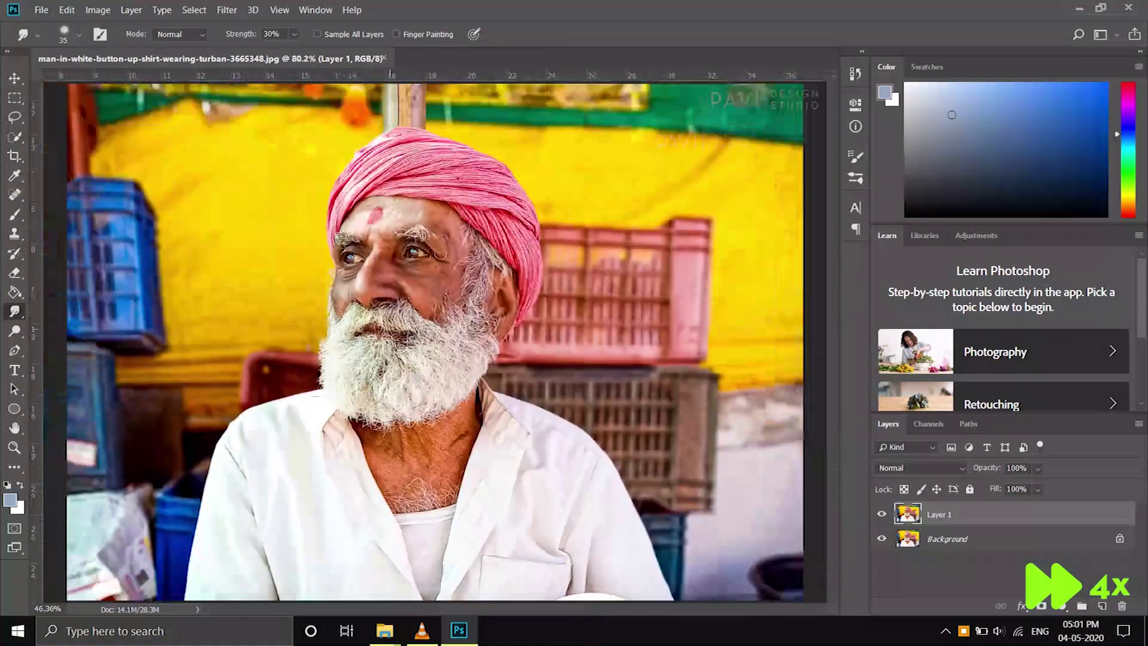
{"action": "scroll", "coordinate": [261, 333], "scroll_direction": "up", "scroll_amount": 3}
{"action": "scroll", "coordinate": [260, 333], "scroll_direction": "up", "scroll_amount": 2}
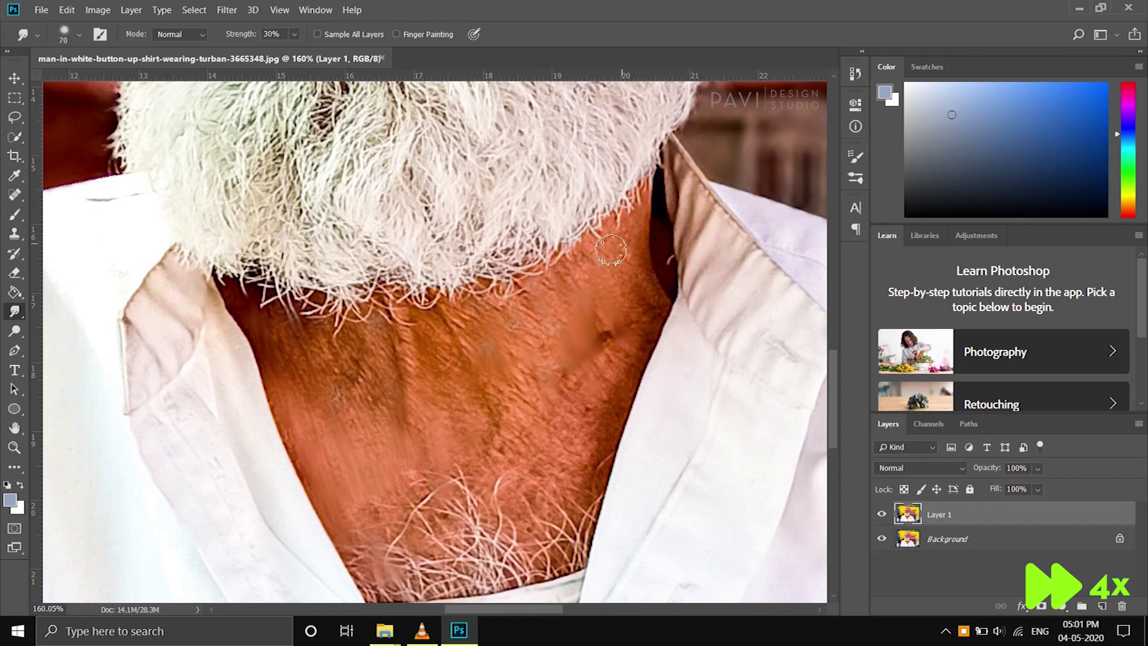
- Smear the neck skin diagonally and, with a smaller brush, the chest hair
{"action": "mouse_move", "coordinate": [610, 259]}
{"action": "left_mouse_down"}
{"action": "mouse_move", "coordinate": [574, 371]}
{"action": "mouse_move", "coordinate": [293, 410]}
{"action": "mouse_move", "coordinate": [302, 479]}
{"action": "left_mouse_up"}
{"action": "left_click_drag", "start_coordinate": [490, 446], "coordinate": [590, 456]}
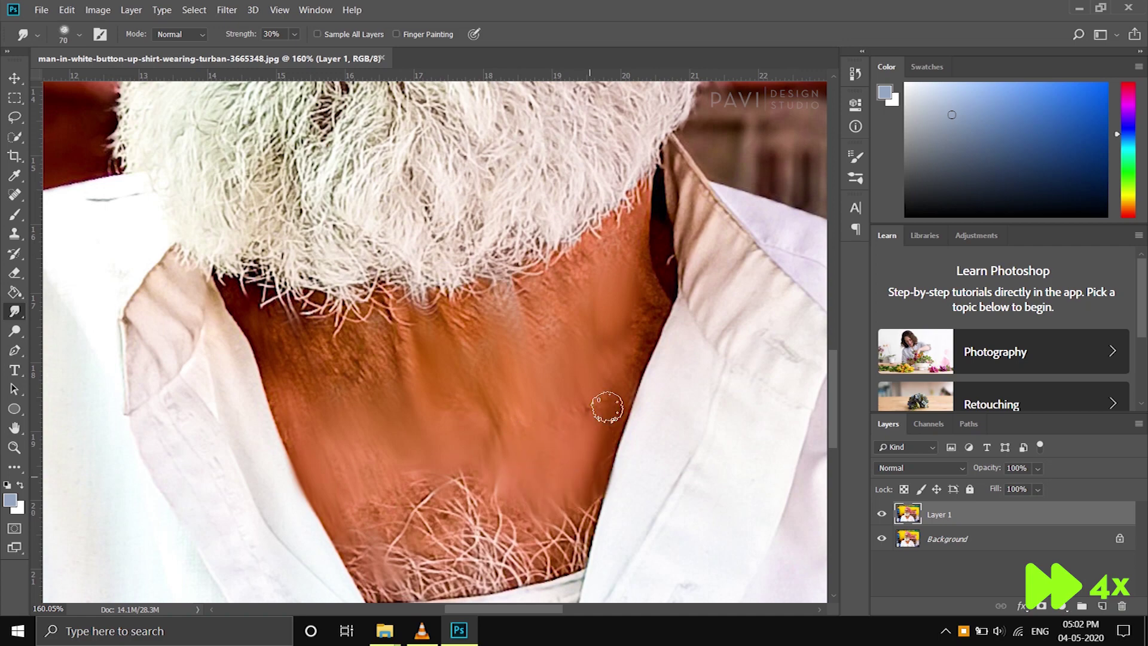
{"action": "key", "text": "bracketleft"}
{"action": "key", "text": "bracketleft"}
{"action": "scroll", "coordinate": [379, 556], "scroll_direction": "down", "scroll_amount": 1}
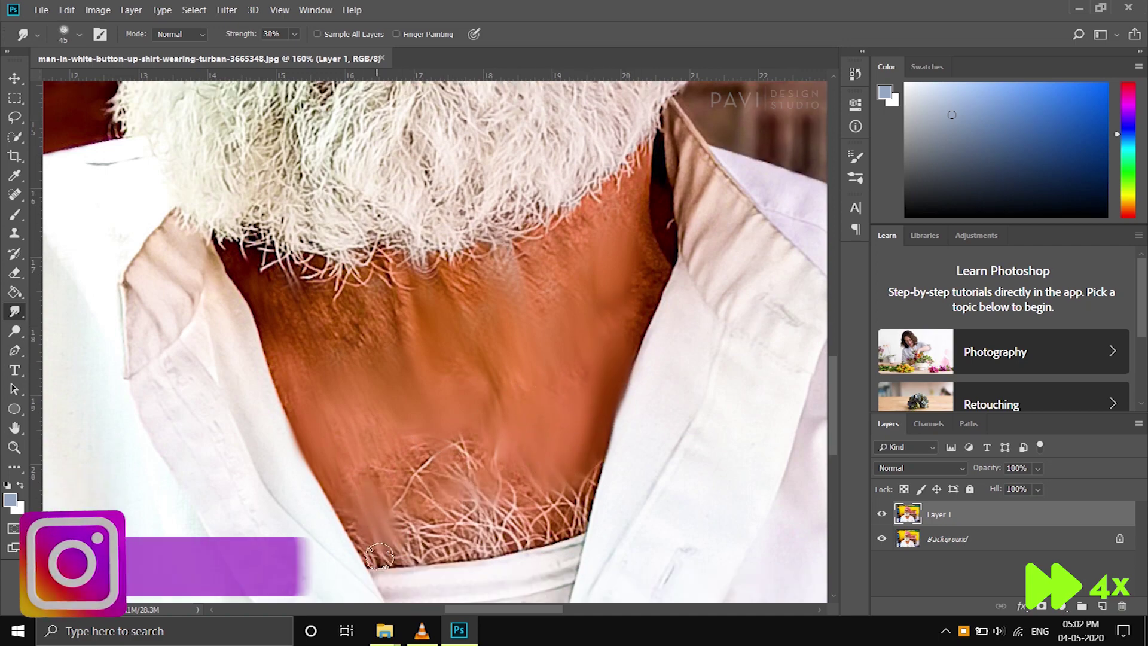
{"action": "mouse_move", "coordinate": [379, 556]}
{"action": "left_mouse_down"}
{"action": "mouse_move", "coordinate": [454, 520]}
{"action": "mouse_move", "coordinate": [526, 520]}
{"action": "mouse_move", "coordinate": [598, 497]}
{"action": "left_mouse_up"}
- Blend the beard hairs into the left side of the neck, checking the whole photo
{"action": "key", "text": "ctrl+0"}
{"action": "scroll", "coordinate": [370, 460], "scroll_direction": "up", "scroll_amount": 5}
{"action": "scroll", "coordinate": [436, 402], "scroll_direction": "up", "scroll_amount": 3}
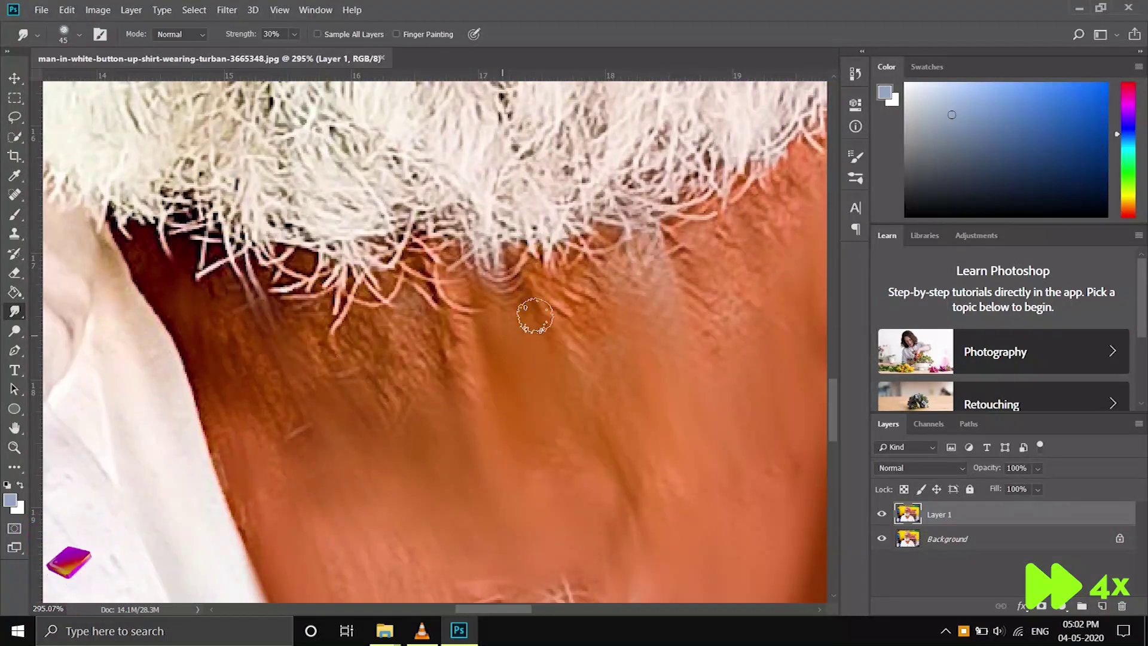
{"action": "key", "text": "ctrl+0"}
{"action": "scroll", "coordinate": [443, 409], "scroll_direction": "up", "scroll_amount": 5}
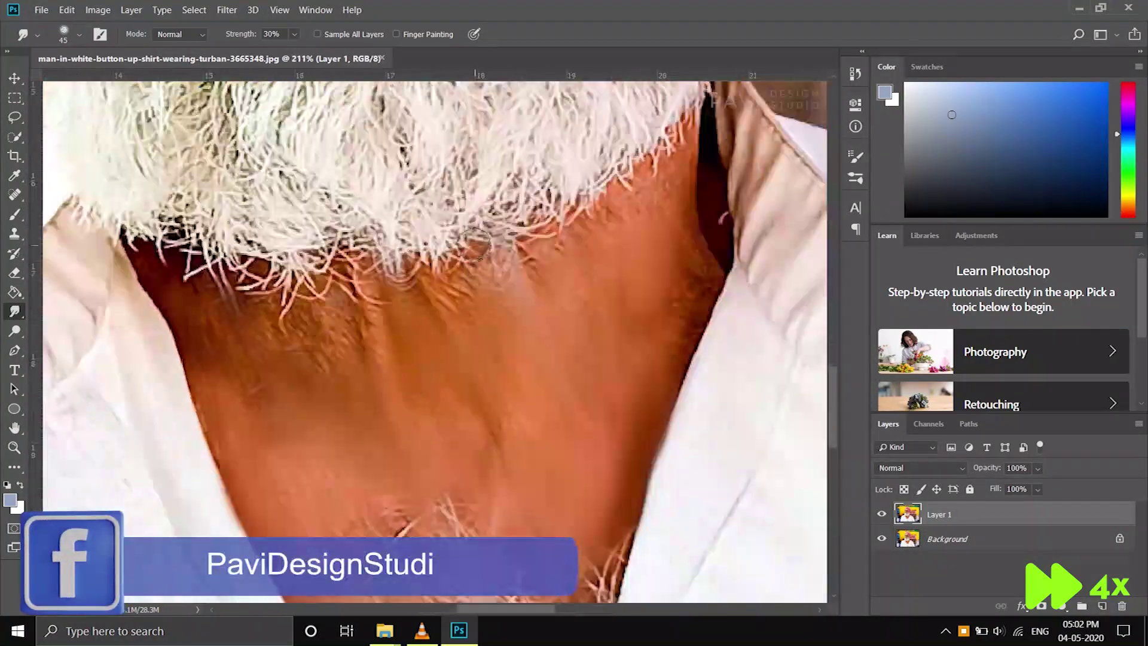
{"action": "left_click_drag", "start_coordinate": [373, 324], "coordinate": [354, 453]}
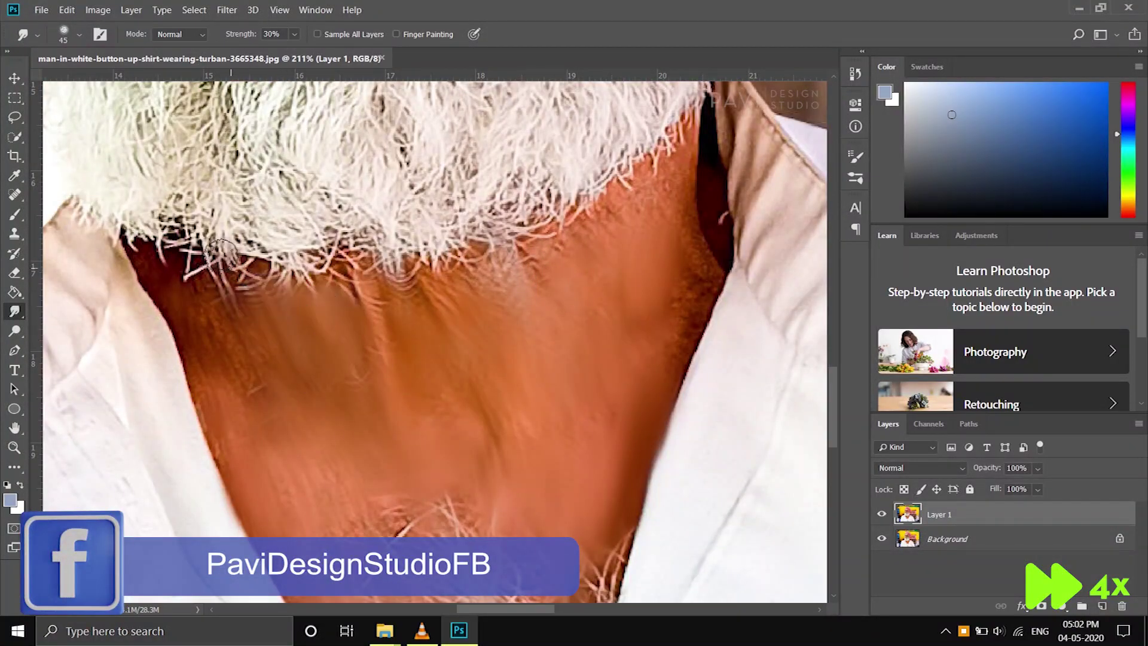
{"action": "key", "text": "ctrl+0"}
{"action": "scroll", "coordinate": [247, 394], "scroll_direction": "up", "scroll_amount": 3}
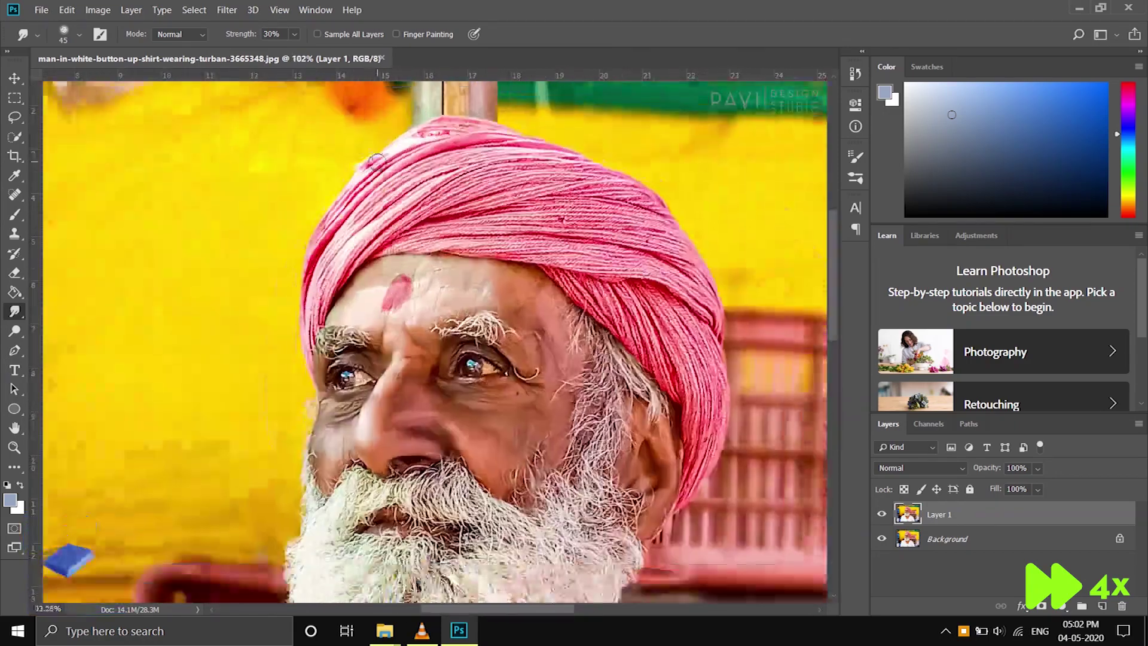
- Smudge the turban's left edge and upper folds into diagonal streaks
{"action": "scroll", "coordinate": [246, 395], "scroll_direction": "up", "scroll_amount": 2}
{"action": "left_click_drag", "start_coordinate": [247, 395], "coordinate": [236, 502]}
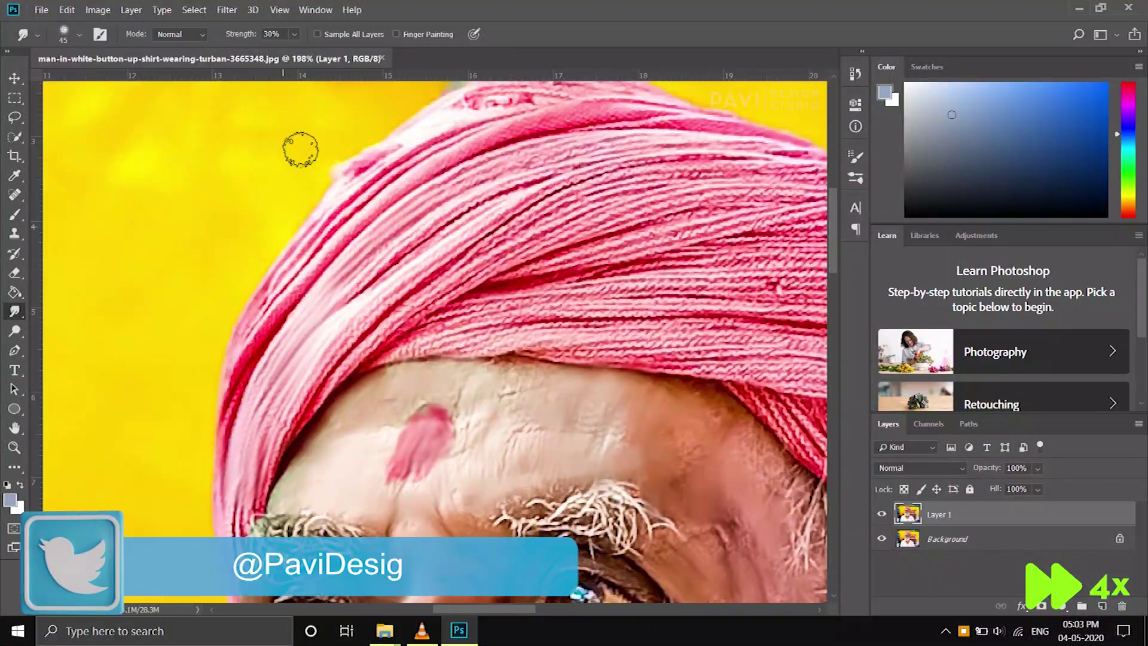
{"action": "left_click_drag", "start_coordinate": [675, 114], "coordinate": [443, 233]}
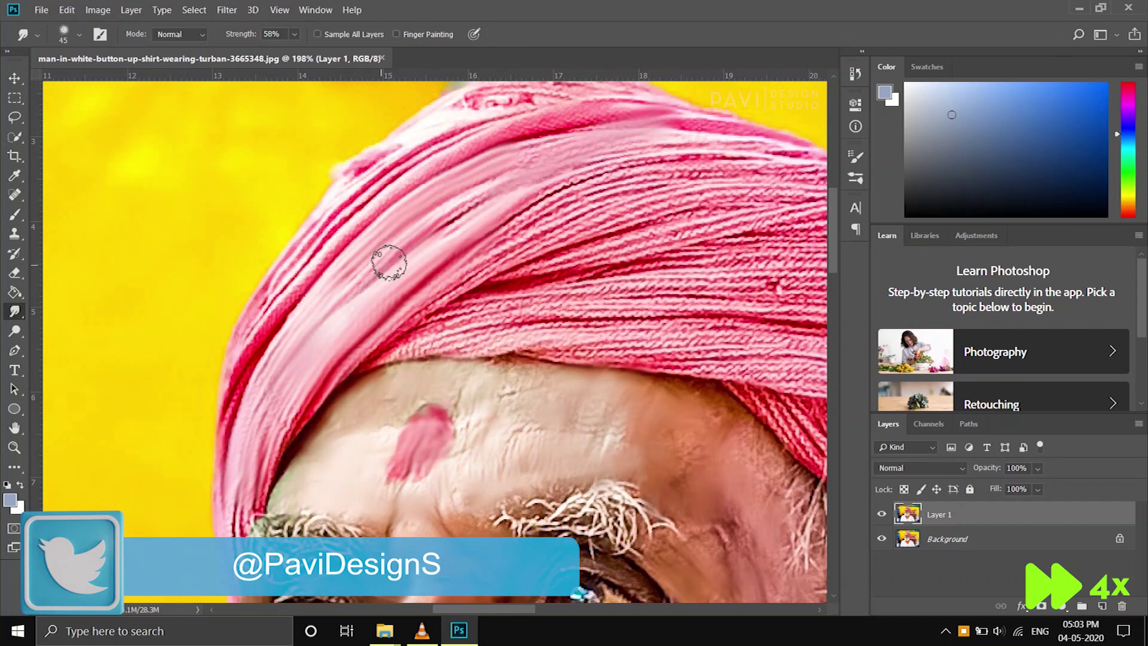
{"action": "key", "text": "bracketleft"}
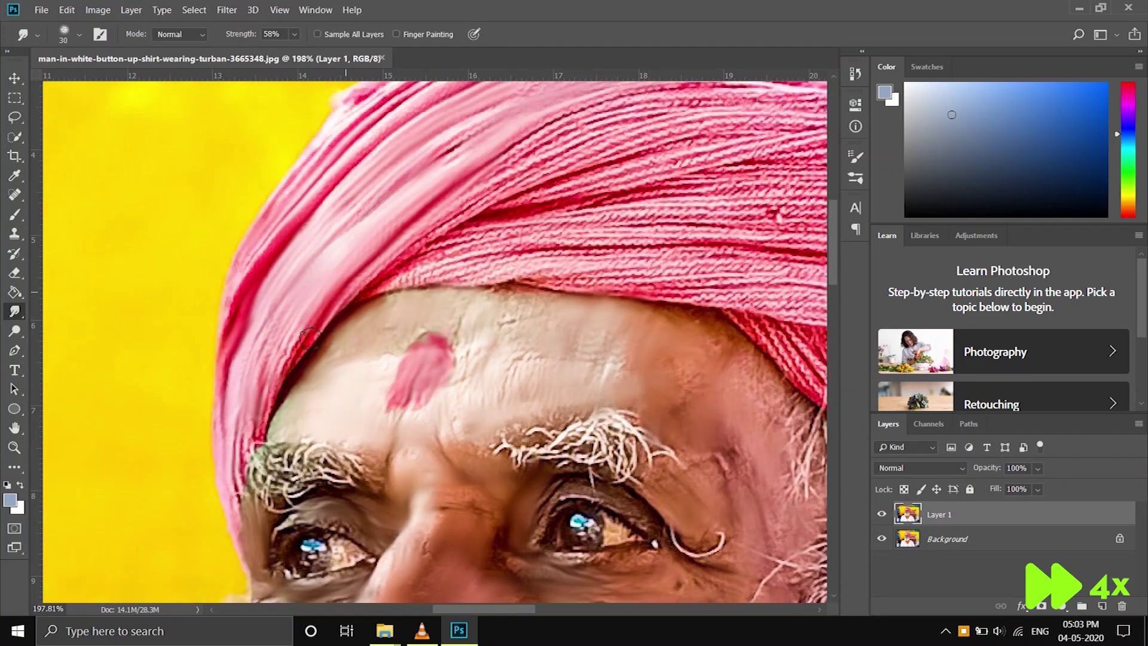
{"action": "scroll", "coordinate": [302, 313], "scroll_direction": "up", "scroll_amount": 3}
{"action": "mouse_move", "coordinate": [359, 251]}
{"action": "left_mouse_down"}
{"action": "mouse_move", "coordinate": [535, 177]}
{"action": "mouse_move", "coordinate": [602, 161]}
{"action": "mouse_move", "coordinate": [640, 180]}
{"action": "mouse_move", "coordinate": [446, 235]}
{"action": "mouse_move", "coordinate": [475, 341]}
{"action": "left_mouse_up"}
- With a larger smudge brush, smear the turban's woven texture in long horizontal strokes
{"action": "scroll", "coordinate": [280, 526], "scroll_direction": "down", "scroll_amount": 3}
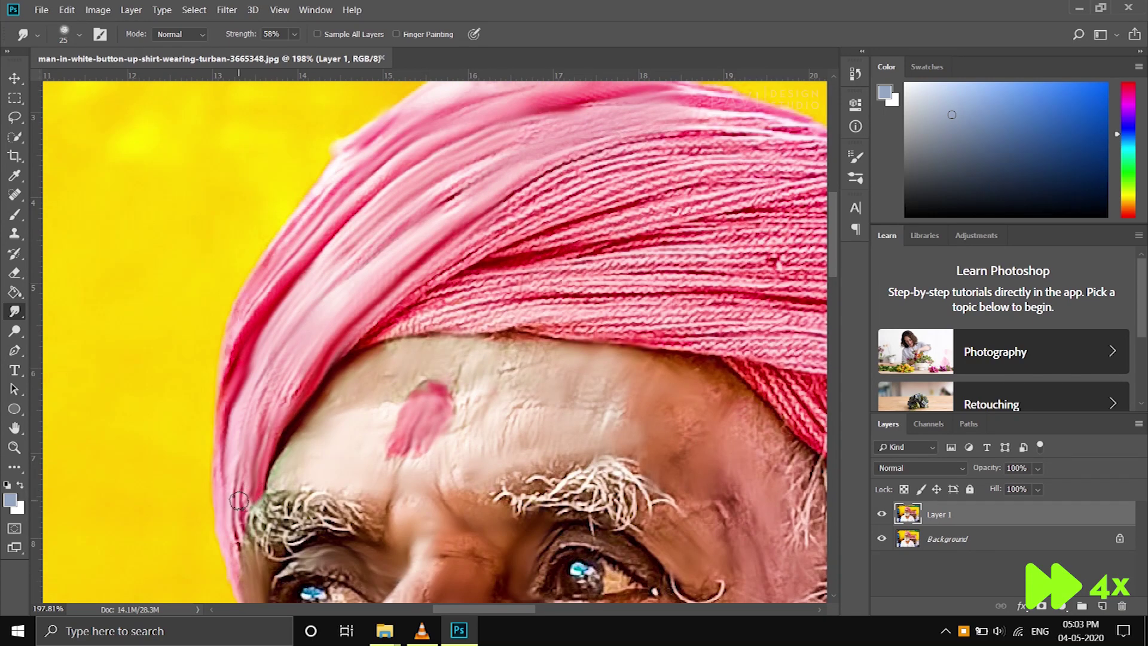
{"action": "scroll", "coordinate": [373, 414], "scroll_direction": "up", "scroll_amount": 2}
{"action": "key", "text": "]"}
{"action": "mouse_move", "coordinate": [436, 389]}
{"action": "left_mouse_down"}
{"action": "mouse_move", "coordinate": [760, 406]}
{"action": "mouse_move", "coordinate": [435, 377]}
{"action": "mouse_move", "coordinate": [777, 305]}
{"action": "mouse_move", "coordinate": [633, 263]}
{"action": "left_mouse_up"}
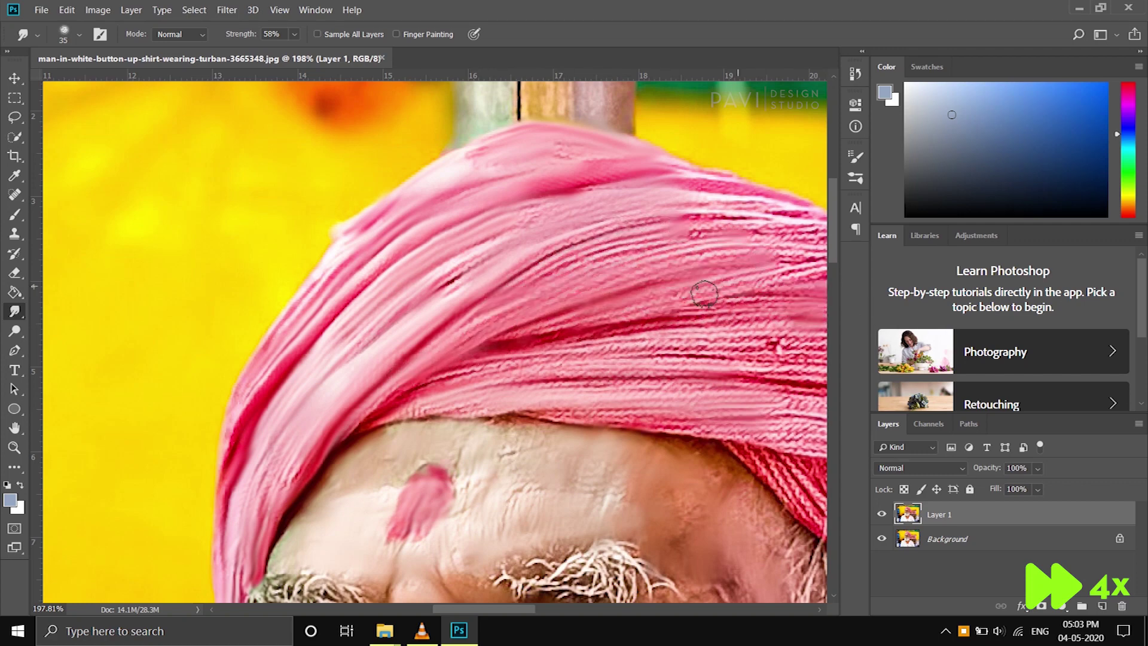
{"action": "scroll", "coordinate": [633, 314], "scroll_direction": "down", "scroll_amount": 5}
{"action": "scroll", "coordinate": [633, 314], "scroll_direction": "up", "scroll_amount": 5}
{"action": "mouse_move", "coordinate": [174, 244]}
{"action": "left_mouse_down"}
{"action": "mouse_move", "coordinate": [602, 184]}
{"action": "mouse_move", "coordinate": [436, 217]}
{"action": "mouse_move", "coordinate": [765, 190]}
{"action": "mouse_move", "coordinate": [469, 210]}
{"action": "mouse_move", "coordinate": [584, 220]}
{"action": "mouse_move", "coordinate": [389, 243]}
{"action": "mouse_move", "coordinate": [348, 208]}
{"action": "mouse_move", "coordinate": [599, 256]}
{"action": "left_mouse_up"}
- Smudge the turban top, a middle band, and the lower fold edges
{"action": "scroll", "coordinate": [584, 220], "scroll_direction": "up", "scroll_amount": 2}
{"action": "scroll", "coordinate": [600, 256], "scroll_direction": "down", "scroll_amount": 2}
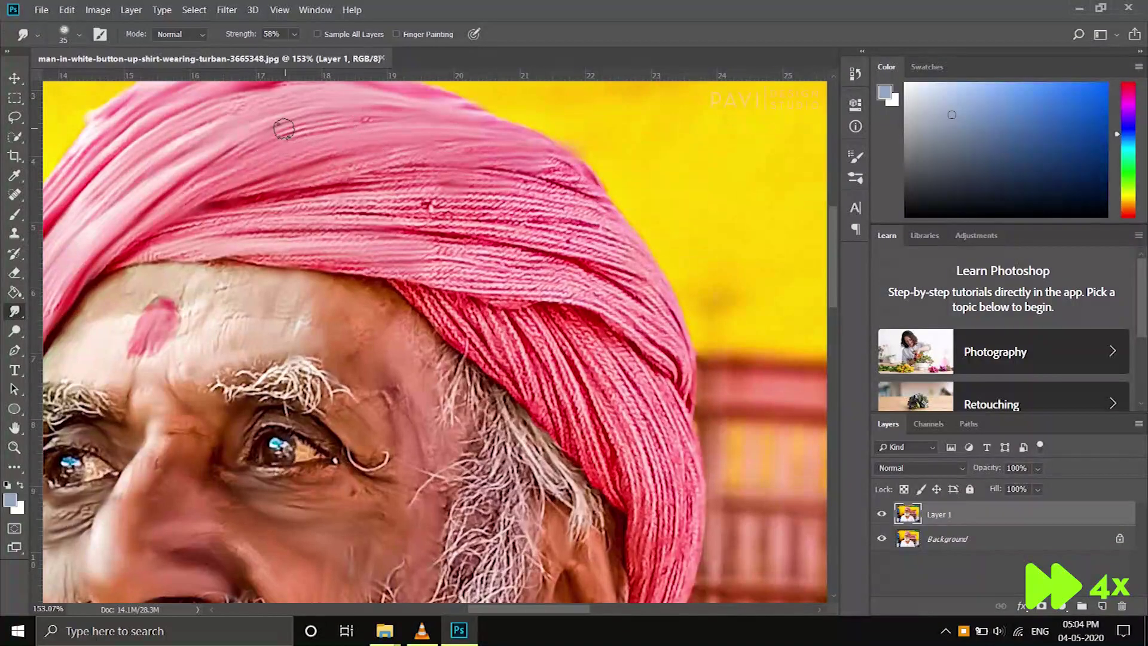
{"action": "left_click_drag", "start_coordinate": [603, 194], "coordinate": [148, 227]}
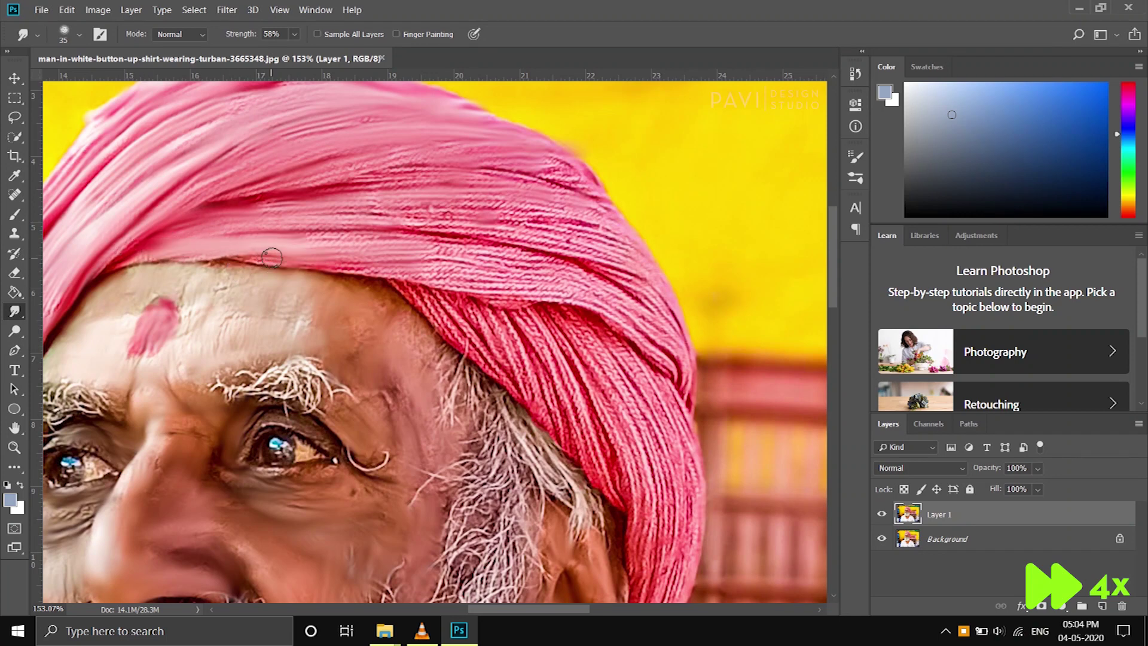
{"action": "mouse_move", "coordinate": [268, 259]}
{"action": "left_mouse_down"}
{"action": "mouse_move", "coordinate": [562, 239]}
{"action": "mouse_move", "coordinate": [318, 220]}
{"action": "mouse_move", "coordinate": [580, 228]}
{"action": "mouse_move", "coordinate": [607, 203]}
{"action": "left_mouse_up"}
{"action": "mouse_move", "coordinate": [661, 297]}
{"action": "left_mouse_down"}
{"action": "mouse_move", "coordinate": [574, 263]}
{"action": "mouse_move", "coordinate": [622, 311]}
{"action": "mouse_move", "coordinate": [548, 300]}
{"action": "left_mouse_up"}
{"action": "left_click_drag", "start_coordinate": [440, 305], "coordinate": [511, 384]}
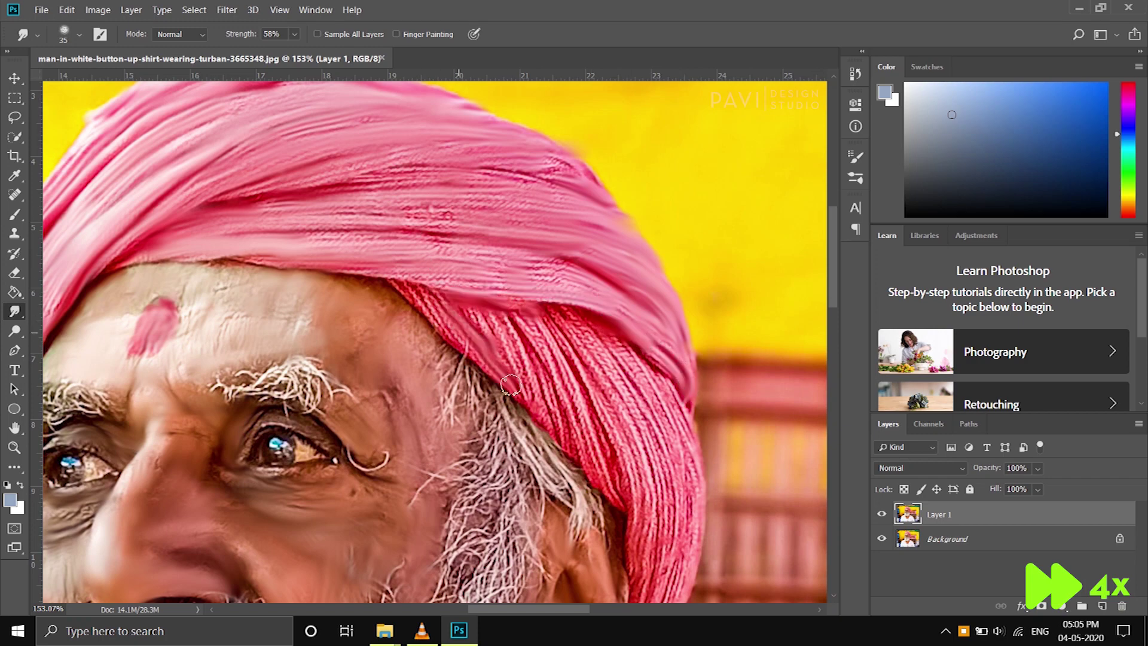
{"action": "left_click_drag", "start_coordinate": [403, 286], "coordinate": [562, 401]}
{"action": "left_click_drag", "start_coordinate": [520, 326], "coordinate": [593, 441]}
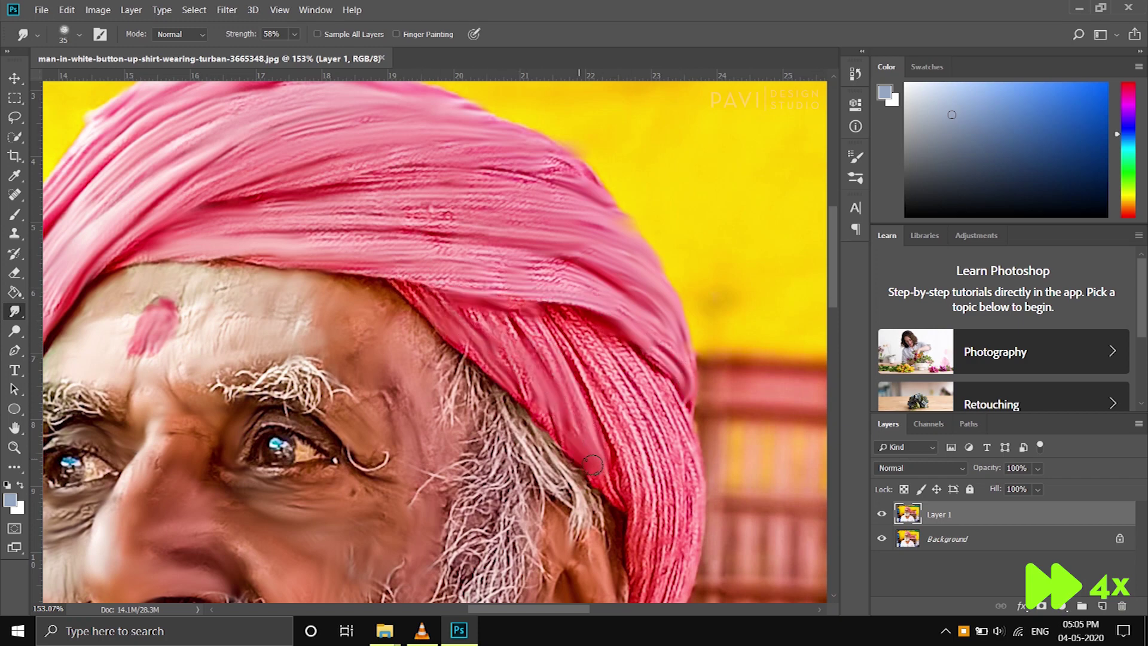
- Smear the braided turban texture downward and near its right edge into diagonal streaks
{"action": "scroll", "coordinate": [592, 464], "scroll_direction": "down", "scroll_amount": 5}
{"action": "scroll", "coordinate": [403, 287], "scroll_direction": "up", "scroll_amount": 5}
{"action": "left_click_drag", "start_coordinate": [403, 286], "coordinate": [411, 365]}
{"action": "left_click_drag", "start_coordinate": [345, 151], "coordinate": [431, 401]}
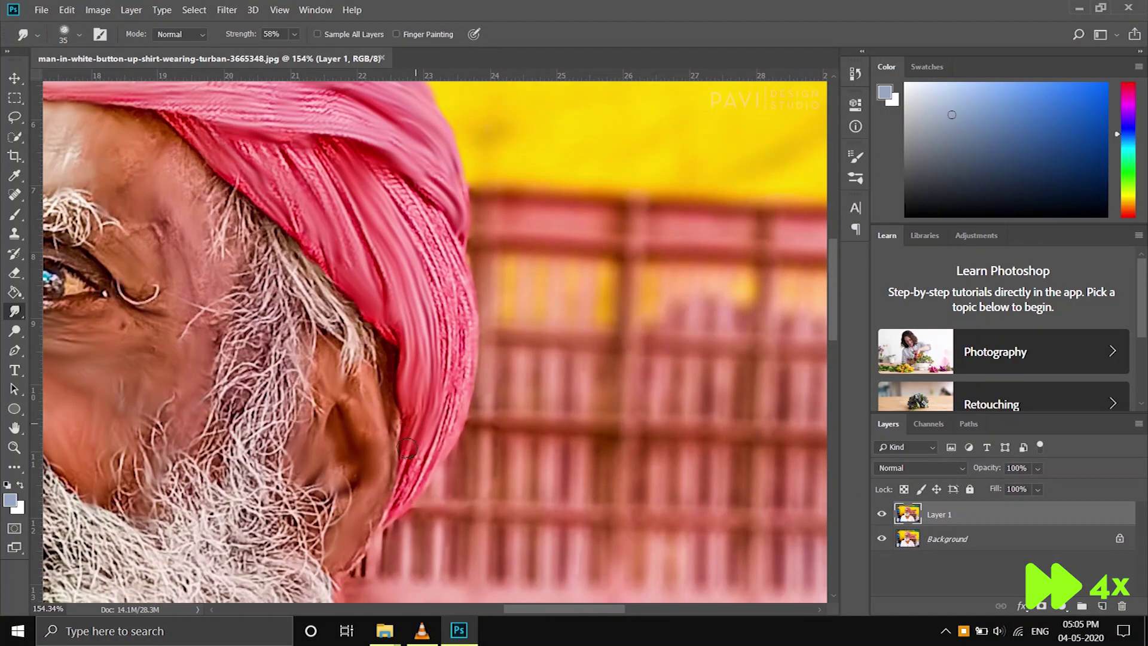
{"action": "mouse_move", "coordinate": [449, 269]}
{"action": "left_mouse_down"}
{"action": "mouse_move", "coordinate": [430, 180]}
{"action": "mouse_move", "coordinate": [441, 255]}
{"action": "left_mouse_up"}
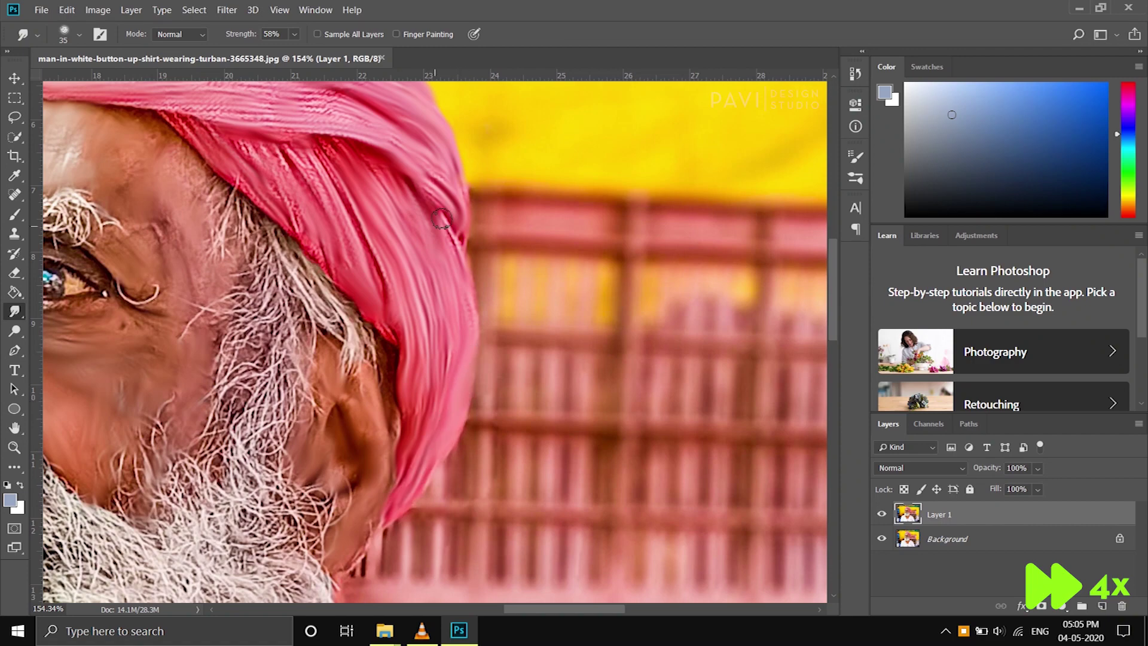
{"action": "key", "text": "ctrl+0"}
{"action": "scroll", "coordinate": [440, 227], "scroll_direction": "up", "scroll_amount": 5}
{"action": "scroll", "coordinate": [437, 238], "scroll_direction": "up", "scroll_amount": 2}
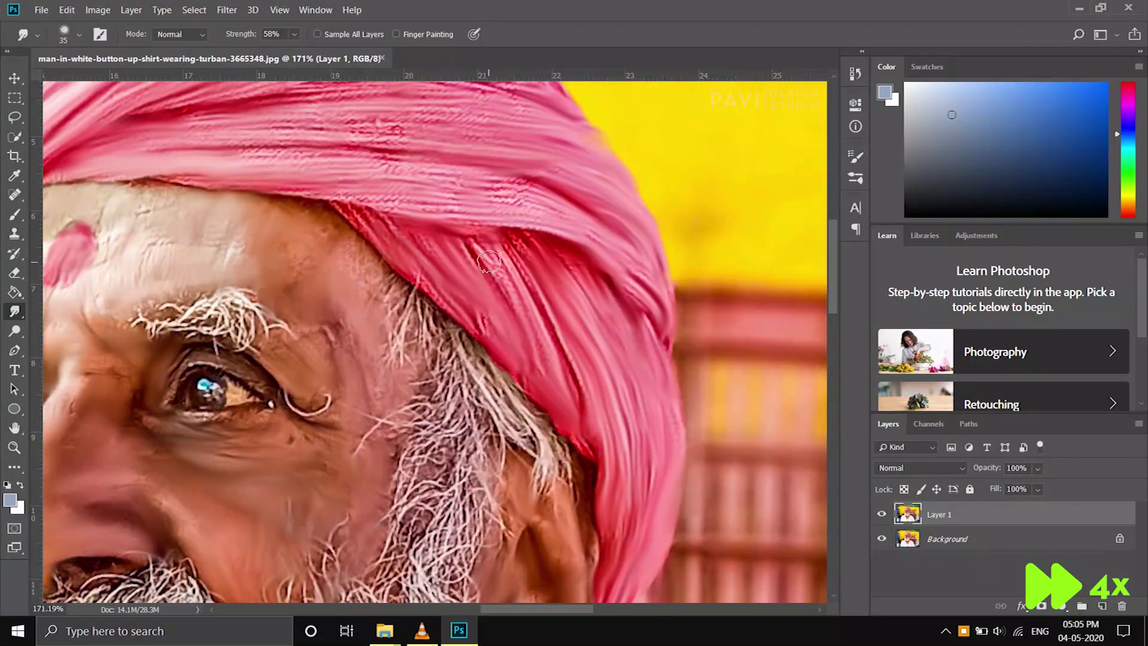
{"action": "left_click_drag", "start_coordinate": [489, 262], "coordinate": [530, 290]}
- Shrink the smudge brush and start softening the eyebrow hairs into streaks
{"action": "scroll", "coordinate": [537, 203], "scroll_direction": "down", "scroll_amount": 3}
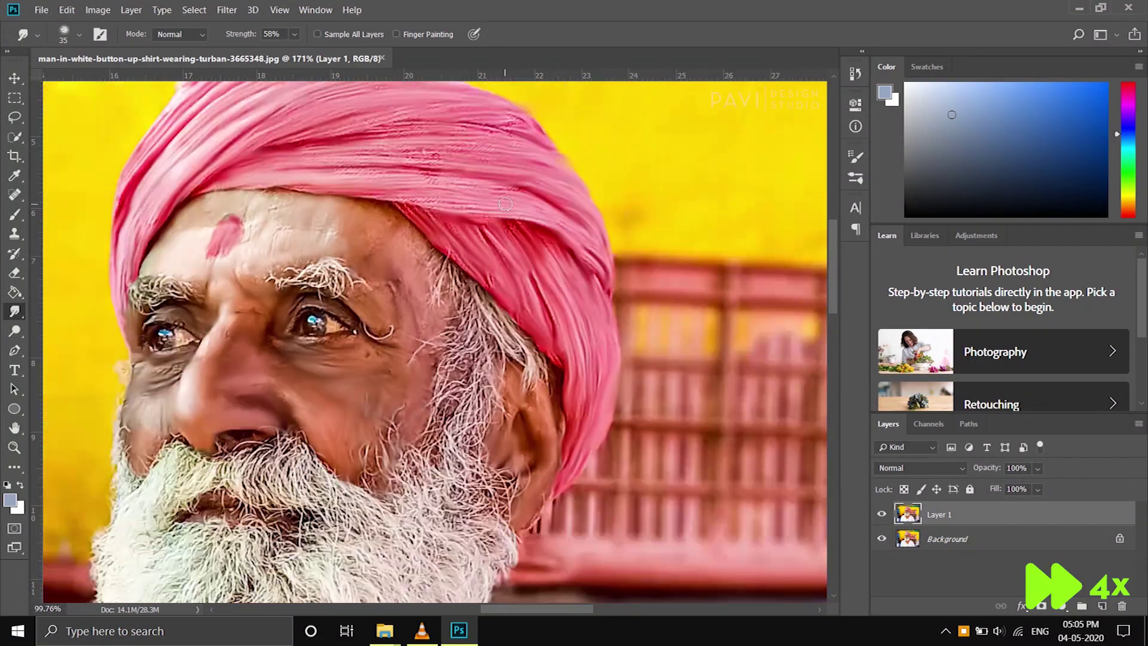
{"action": "scroll", "coordinate": [478, 179], "scroll_direction": "down", "scroll_amount": 2}
{"action": "scroll", "coordinate": [463, 185], "scroll_direction": "up", "scroll_amount": 8}
{"action": "key", "text": "bracketleft"}
{"action": "key", "text": "bracketleft"}
{"action": "left_click_drag", "start_coordinate": [478, 382], "coordinate": [311, 359]}
- Smudge the first eyebrow's hairs along the brow into soft streaks
{"action": "mouse_move", "coordinate": [269, 394]}
{"action": "left_mouse_down"}
{"action": "mouse_move", "coordinate": [418, 352]}
{"action": "mouse_move", "coordinate": [372, 392]}
{"action": "left_mouse_up"}
{"action": "mouse_move", "coordinate": [240, 376]}
{"action": "left_mouse_down"}
{"action": "mouse_move", "coordinate": [347, 411]}
{"action": "mouse_move", "coordinate": [251, 418]}
{"action": "left_mouse_up"}
{"action": "mouse_move", "coordinate": [239, 335]}
{"action": "left_mouse_down"}
{"action": "mouse_move", "coordinate": [341, 335]}
{"action": "mouse_move", "coordinate": [260, 371]}
{"action": "left_mouse_up"}
{"action": "scroll", "coordinate": [281, 345], "scroll_direction": "down", "scroll_amount": 1}
{"action": "scroll", "coordinate": [281, 345], "scroll_direction": "right", "scroll_amount": 5}
- Smear the other eyebrow, stray hairs over the eye, and the brow near the earring
{"action": "left_click_drag", "start_coordinate": [388, 359], "coordinate": [527, 329]}
{"action": "left_click_drag", "start_coordinate": [425, 377], "coordinate": [568, 353]}
{"action": "mouse_move", "coordinate": [657, 341]}
{"action": "left_mouse_down"}
{"action": "mouse_move", "coordinate": [504, 363]}
{"action": "mouse_move", "coordinate": [652, 310]}
{"action": "left_mouse_up"}
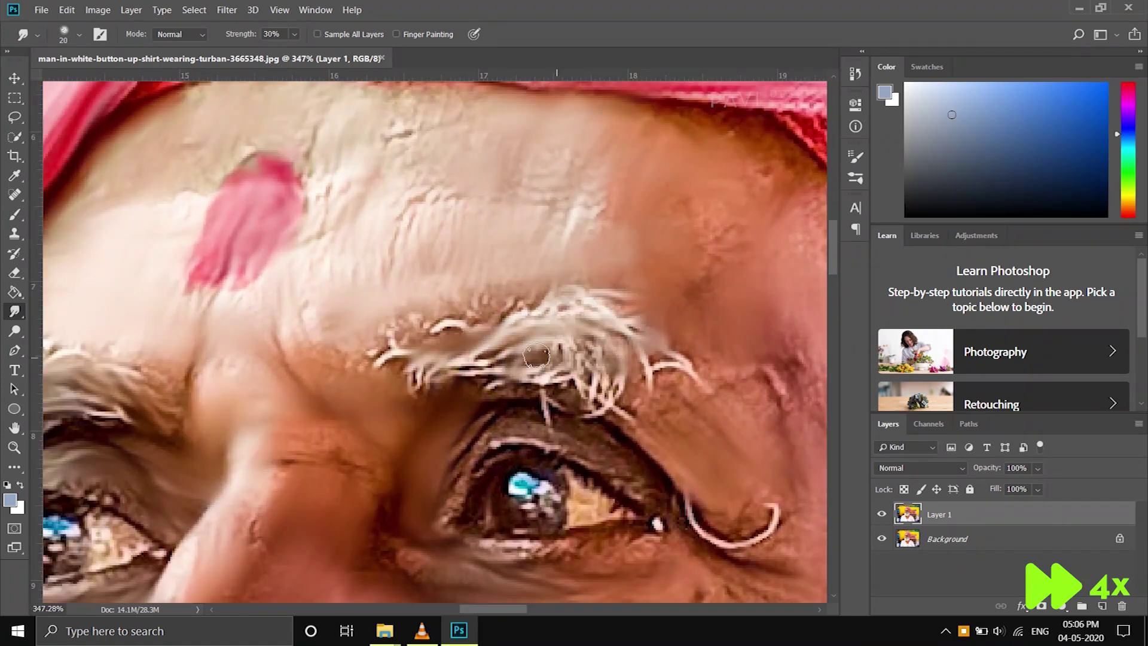
{"action": "left_click_drag", "start_coordinate": [526, 376], "coordinate": [645, 367]}
{"action": "left_click_drag", "start_coordinate": [386, 349], "coordinate": [424, 379]}
{"action": "left_click_drag", "start_coordinate": [353, 358], "coordinate": [430, 377]}
{"action": "mouse_move", "coordinate": [627, 406]}
{"action": "left_mouse_down"}
{"action": "mouse_move", "coordinate": [533, 341]}
{"action": "mouse_move", "coordinate": [442, 322]}
{"action": "left_mouse_up"}
{"action": "left_click_drag", "start_coordinate": [687, 508], "coordinate": [777, 526]}
- Smudge the skin and hair along the turban edge
{"action": "scroll", "coordinate": [598, 418], "scroll_direction": "down", "scroll_amount": 10}
{"action": "scroll", "coordinate": [583, 408], "scroll_direction": "up", "scroll_amount": 5}
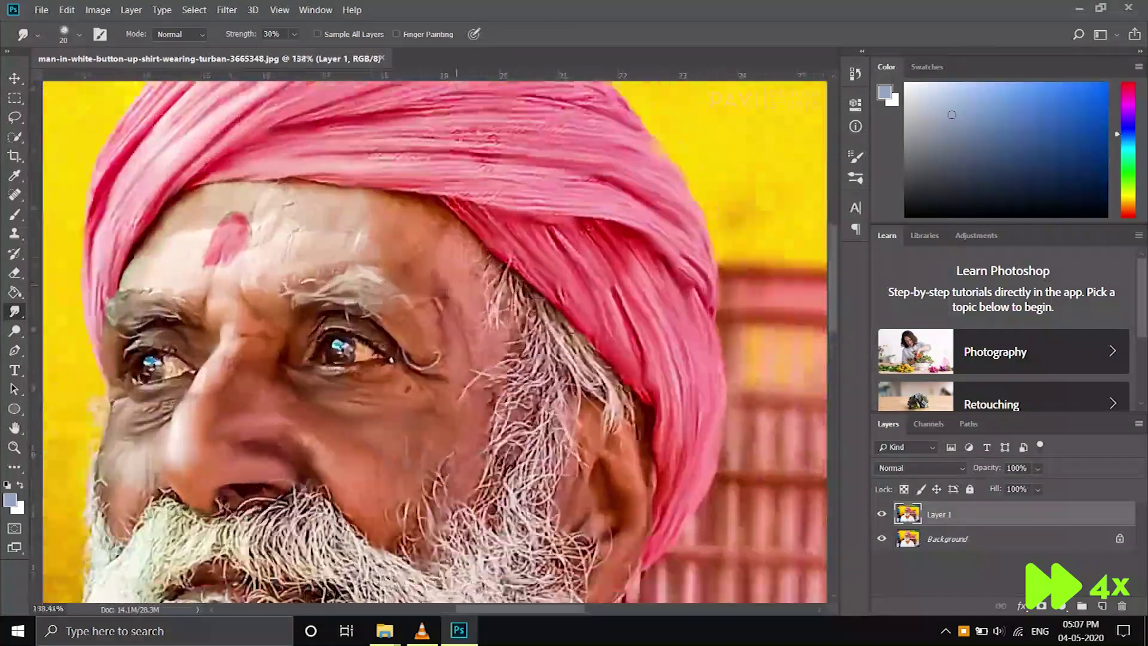
{"action": "scroll", "coordinate": [542, 403], "scroll_direction": "up", "scroll_amount": 3}
{"action": "left_click_drag", "start_coordinate": [333, 130], "coordinate": [396, 178]}
{"action": "key", "text": "p"}
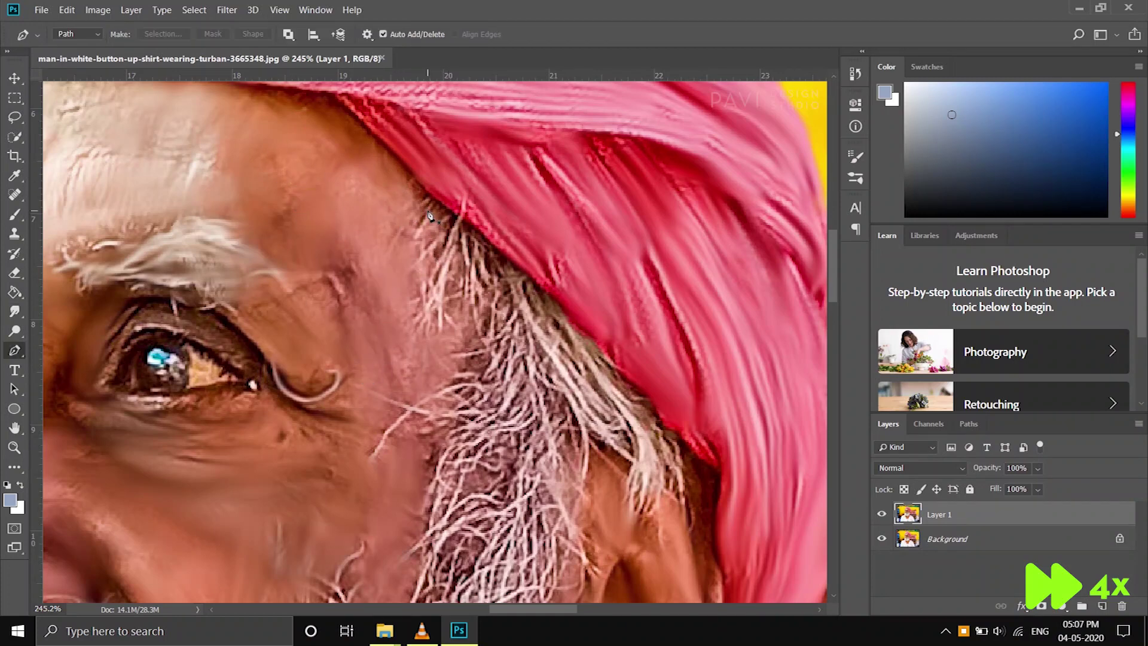
{"action": "left_click", "coordinate": [15, 312]}
{"action": "left_click_drag", "start_coordinate": [443, 218], "coordinate": [663, 458]}
- Smear the grey temple hair down-left and the upper beard strands upward
{"action": "mouse_move", "coordinate": [511, 313]}
{"action": "left_mouse_down"}
{"action": "mouse_move", "coordinate": [452, 410]}
{"action": "mouse_move", "coordinate": [508, 508]}
{"action": "left_mouse_up"}
{"action": "scroll", "coordinate": [419, 388], "scroll_direction": "up", "scroll_amount": 2}
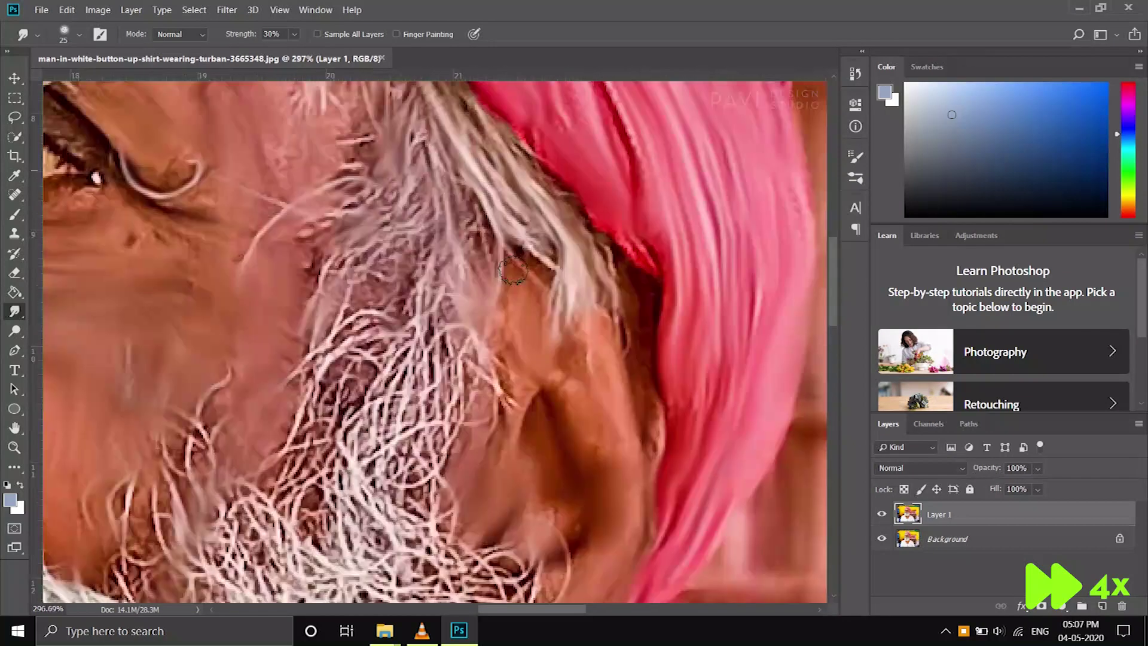
{"action": "left_click_drag", "start_coordinate": [341, 370], "coordinate": [281, 443]}
{"action": "mouse_move", "coordinate": [382, 359]}
{"action": "left_mouse_down"}
{"action": "mouse_move", "coordinate": [419, 466]}
{"action": "mouse_move", "coordinate": [430, 263]}
{"action": "left_mouse_up"}
{"action": "left_click_drag", "start_coordinate": [430, 478], "coordinate": [443, 436]}
{"action": "scroll", "coordinate": [443, 436], "scroll_direction": "down", "scroll_amount": 5}
{"action": "scroll", "coordinate": [456, 281], "scroll_direction": "up", "scroll_amount": 4}
- Blend the central beard hair into soft smudged streaks
{"action": "left_click_drag", "start_coordinate": [392, 295], "coordinate": [347, 358]}
{"action": "mouse_move", "coordinate": [335, 311]}
{"action": "left_mouse_down"}
{"action": "mouse_move", "coordinate": [359, 406]}
{"action": "mouse_move", "coordinate": [418, 335]}
{"action": "mouse_move", "coordinate": [450, 410]}
{"action": "mouse_move", "coordinate": [418, 317]}
{"action": "left_mouse_up"}
{"action": "left_click_drag", "start_coordinate": [496, 461], "coordinate": [514, 269]}
{"action": "left_click_drag", "start_coordinate": [473, 334], "coordinate": [502, 502]}
{"action": "left_click_drag", "start_coordinate": [598, 412], "coordinate": [518, 283]}
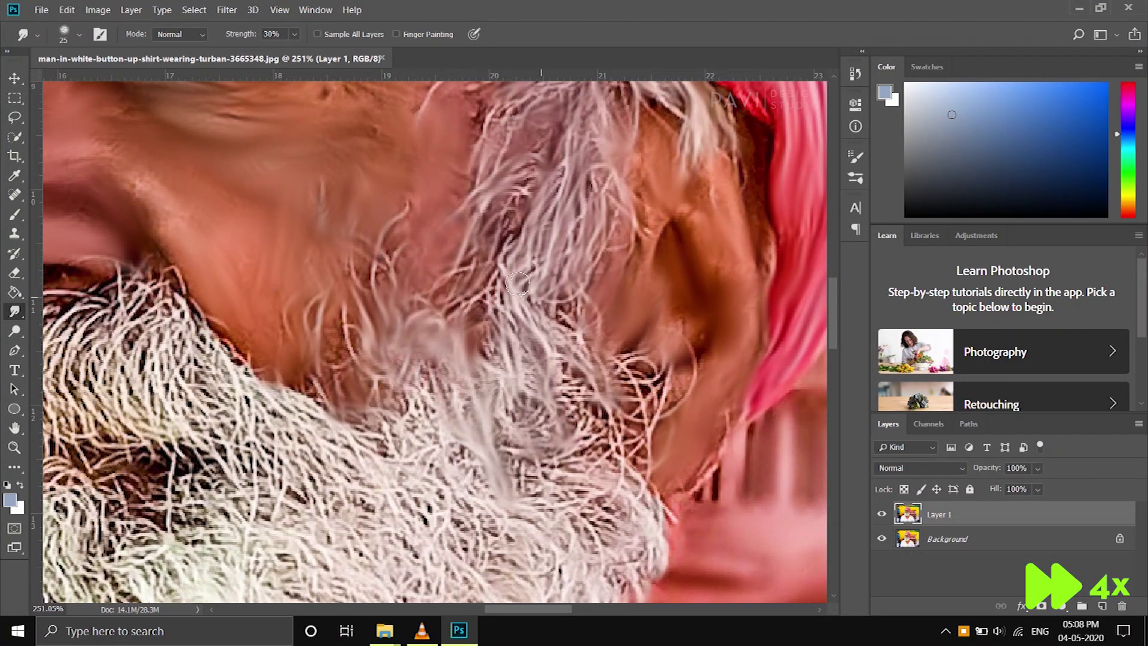
{"action": "scroll", "coordinate": [517, 283], "scroll_direction": "down", "scroll_amount": 2}
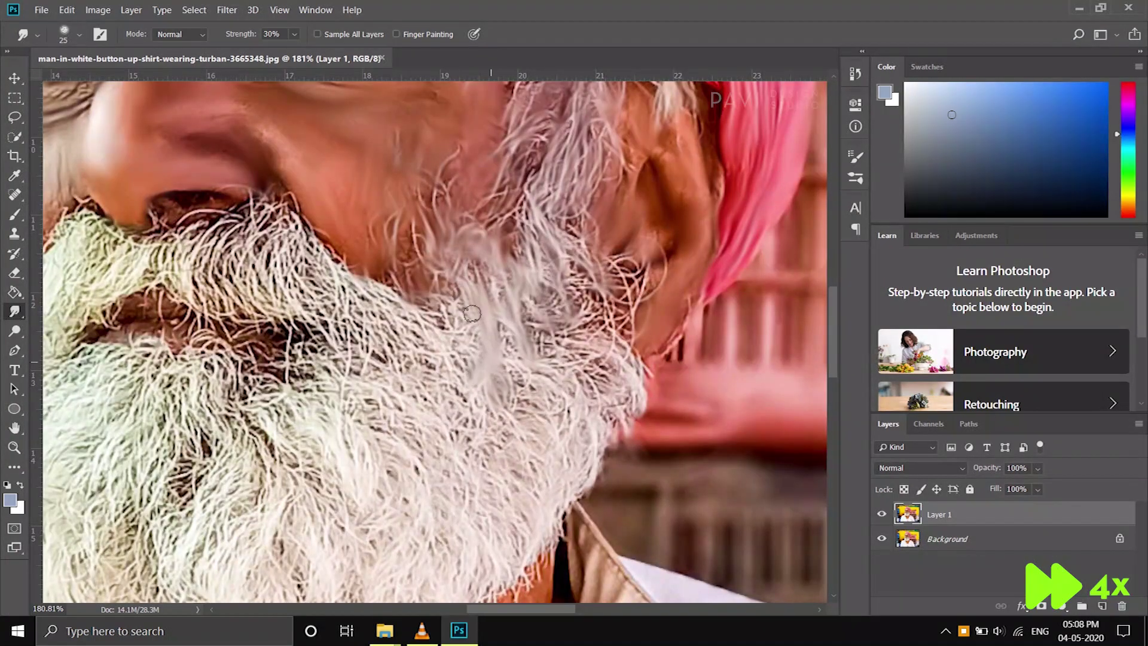
- Smudge the mustache and the beard hair below the lip into soft strokes
{"action": "scroll", "coordinate": [424, 327], "scroll_direction": "down", "scroll_amount": 3}
{"action": "scroll", "coordinate": [287, 269], "scroll_direction": "up", "scroll_amount": 4}
{"action": "left_click_drag", "start_coordinate": [281, 263], "coordinate": [227, 359]}
{"action": "mouse_move", "coordinate": [239, 299]}
{"action": "left_mouse_down"}
{"action": "mouse_move", "coordinate": [354, 394]}
{"action": "mouse_move", "coordinate": [418, 412]}
{"action": "left_mouse_up"}
{"action": "left_click_drag", "start_coordinate": [371, 359], "coordinate": [472, 406]}
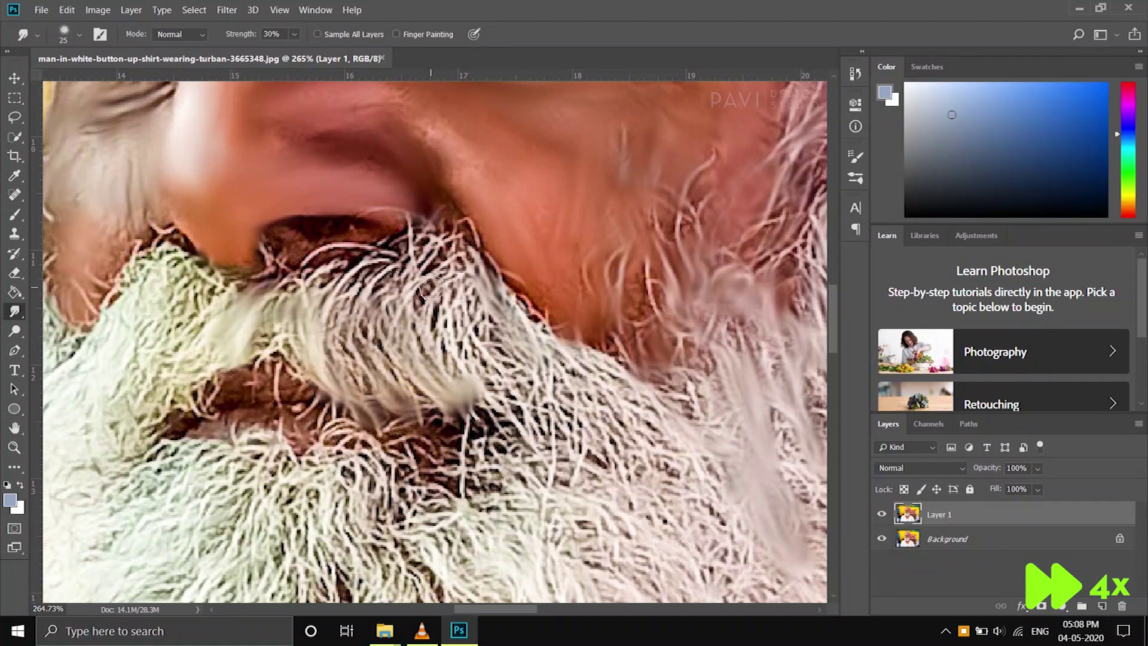
{"action": "left_click_drag", "start_coordinate": [431, 359], "coordinate": [382, 251]}
{"action": "mouse_move", "coordinate": [322, 311]}
{"action": "left_mouse_down"}
{"action": "mouse_move", "coordinate": [363, 258]}
{"action": "mouse_move", "coordinate": [442, 377]}
{"action": "mouse_move", "coordinate": [455, 275]}
{"action": "left_mouse_up"}
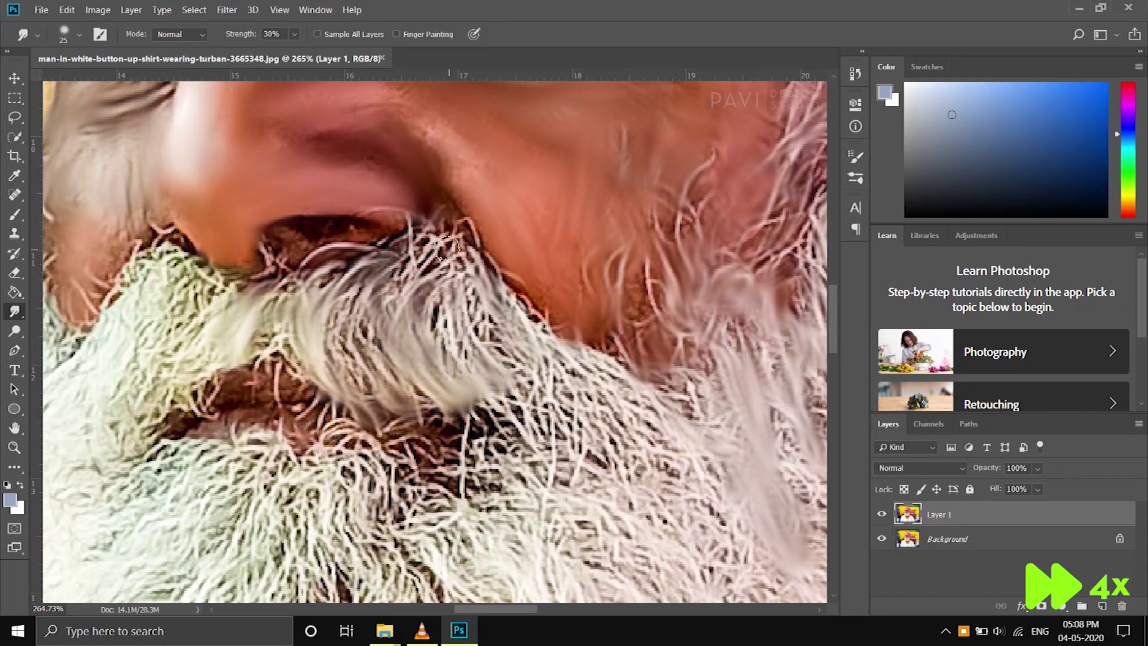
{"action": "left_click_drag", "start_coordinate": [430, 335], "coordinate": [389, 240]}
{"action": "mouse_move", "coordinate": [454, 359]}
{"action": "left_mouse_down"}
{"action": "mouse_move", "coordinate": [485, 303]}
{"action": "mouse_move", "coordinate": [448, 228]}
{"action": "left_mouse_up"}
{"action": "left_click_drag", "start_coordinate": [460, 298], "coordinate": [568, 412]}
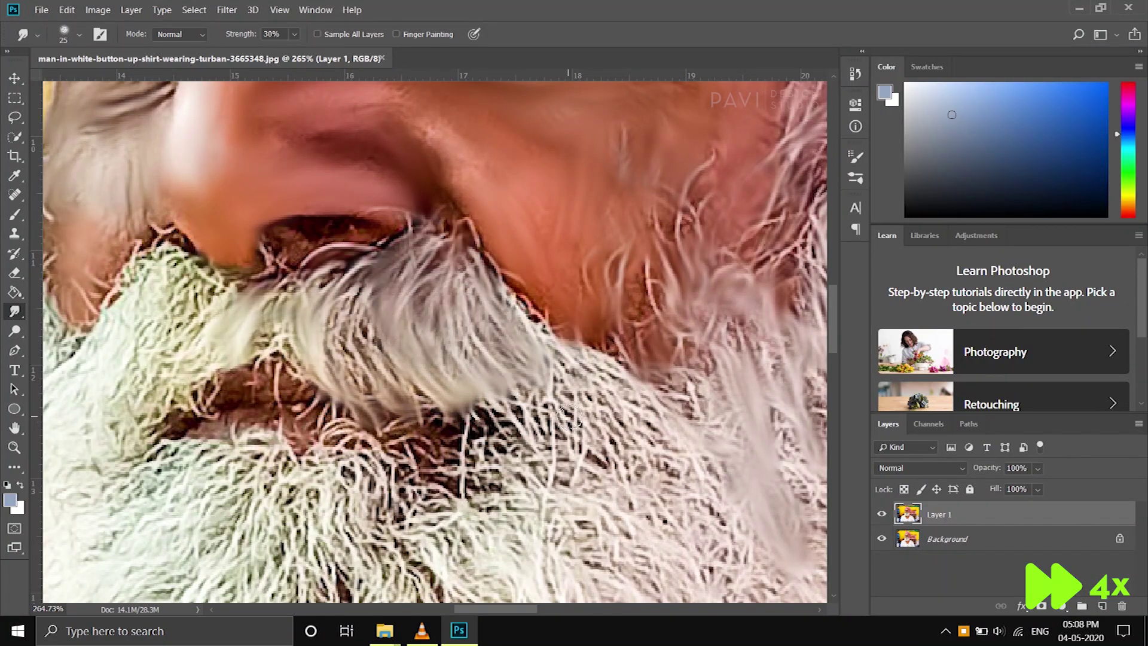
{"action": "left_click_drag", "start_coordinate": [341, 302], "coordinate": [293, 359]}
{"action": "scroll", "coordinate": [293, 358], "scroll_direction": "down", "scroll_amount": 3}
{"action": "scroll", "coordinate": [714, 340], "scroll_direction": "up", "scroll_amount": 5}
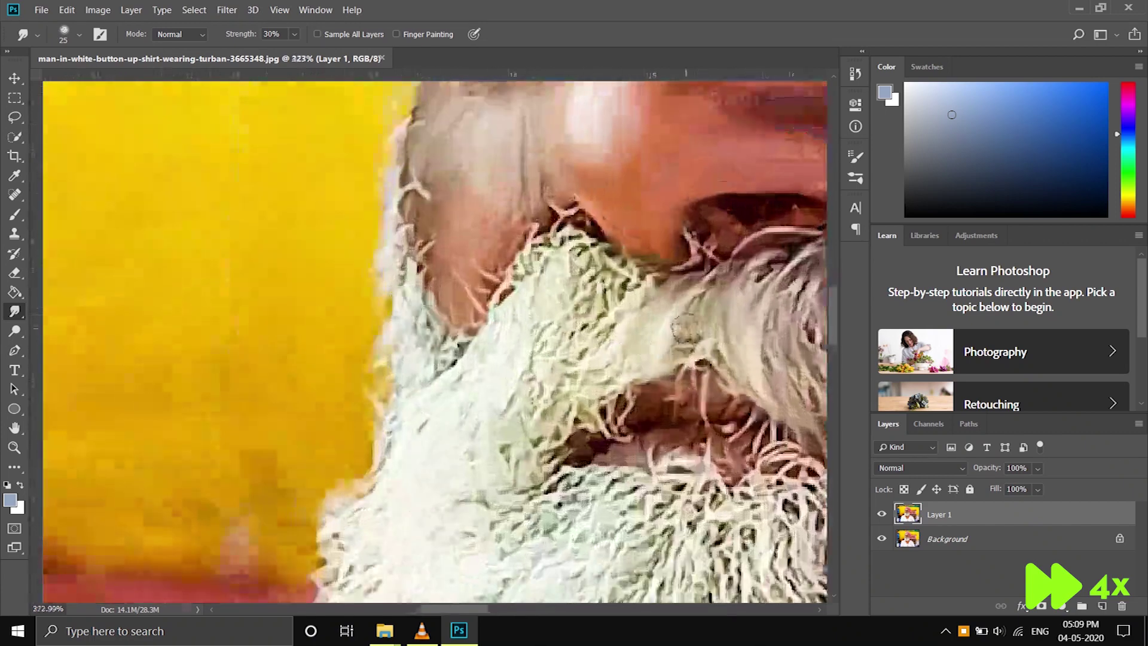
- Blend the dark central beard strands into long vertical streaks
{"action": "left_click_drag", "start_coordinate": [714, 340], "coordinate": [715, 466]}
{"action": "left_click_drag", "start_coordinate": [568, 329], "coordinate": [520, 455]}
{"action": "left_click_drag", "start_coordinate": [711, 239], "coordinate": [591, 252]}
{"action": "mouse_move", "coordinate": [538, 455]}
{"action": "left_mouse_down"}
{"action": "mouse_move", "coordinate": [561, 256]}
{"action": "mouse_move", "coordinate": [502, 502]}
{"action": "left_mouse_up"}
{"action": "mouse_move", "coordinate": [499, 592]}
{"action": "left_mouse_down"}
{"action": "mouse_move", "coordinate": [510, 276]}
{"action": "mouse_move", "coordinate": [502, 303]}
{"action": "left_mouse_up"}
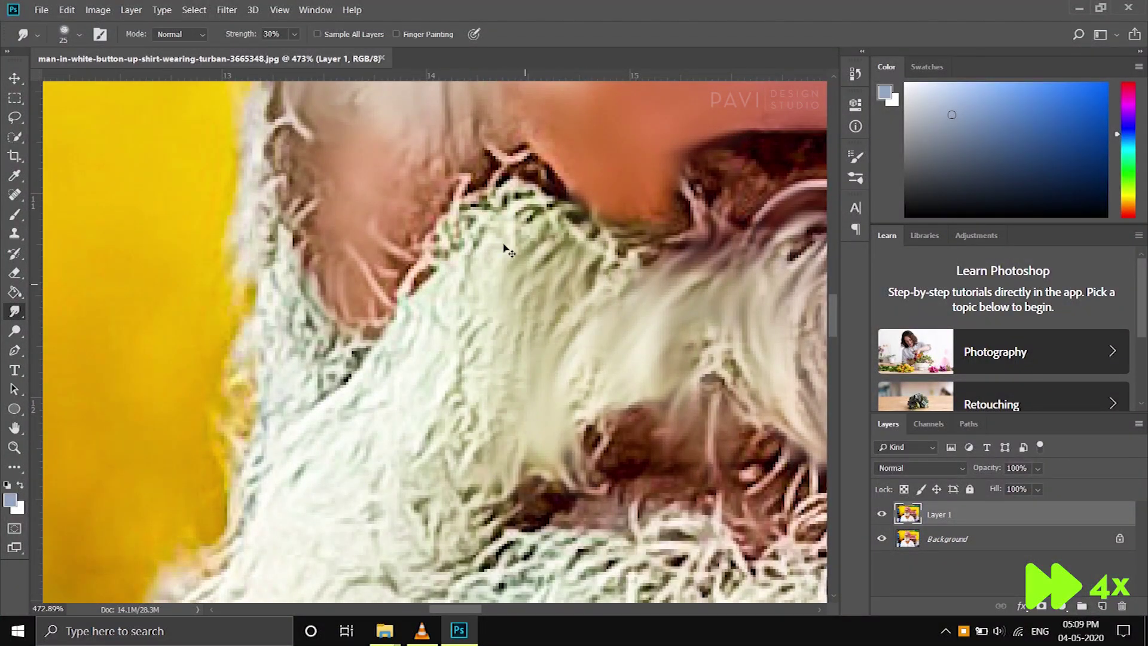
{"action": "left_click_drag", "start_coordinate": [502, 514], "coordinate": [472, 192]}
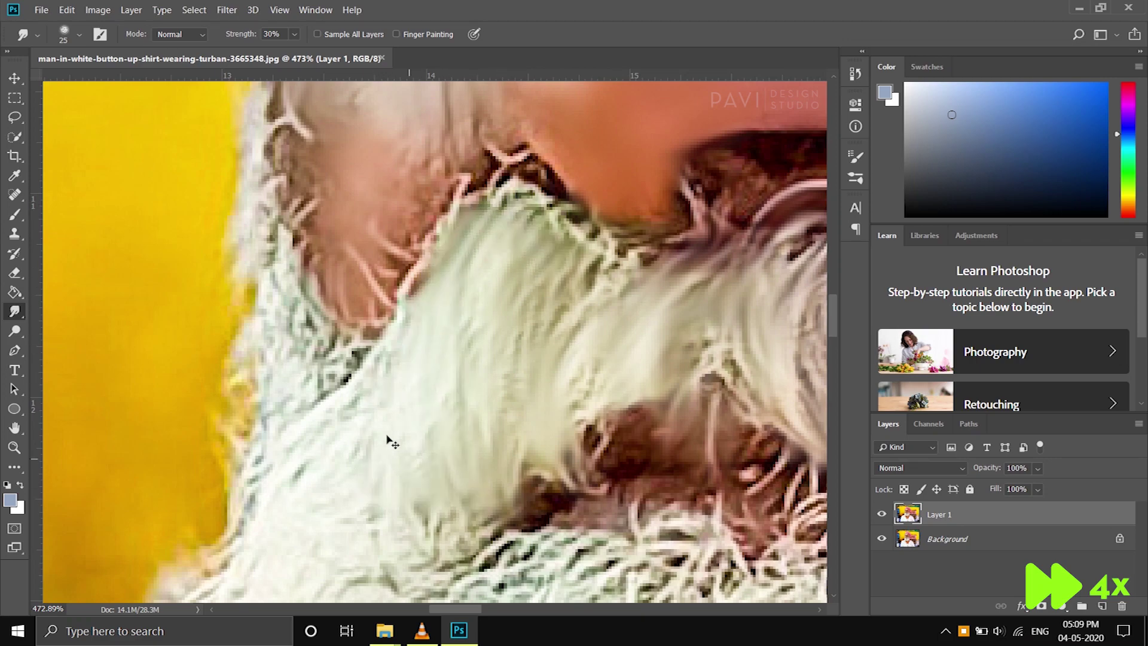
{"action": "scroll", "coordinate": [544, 314], "scroll_direction": "down", "scroll_amount": 5}
{"action": "scroll", "coordinate": [544, 314], "scroll_direction": "up", "scroll_amount": 3}
{"action": "scroll", "coordinate": [530, 478], "scroll_direction": "down", "scroll_amount": 3}
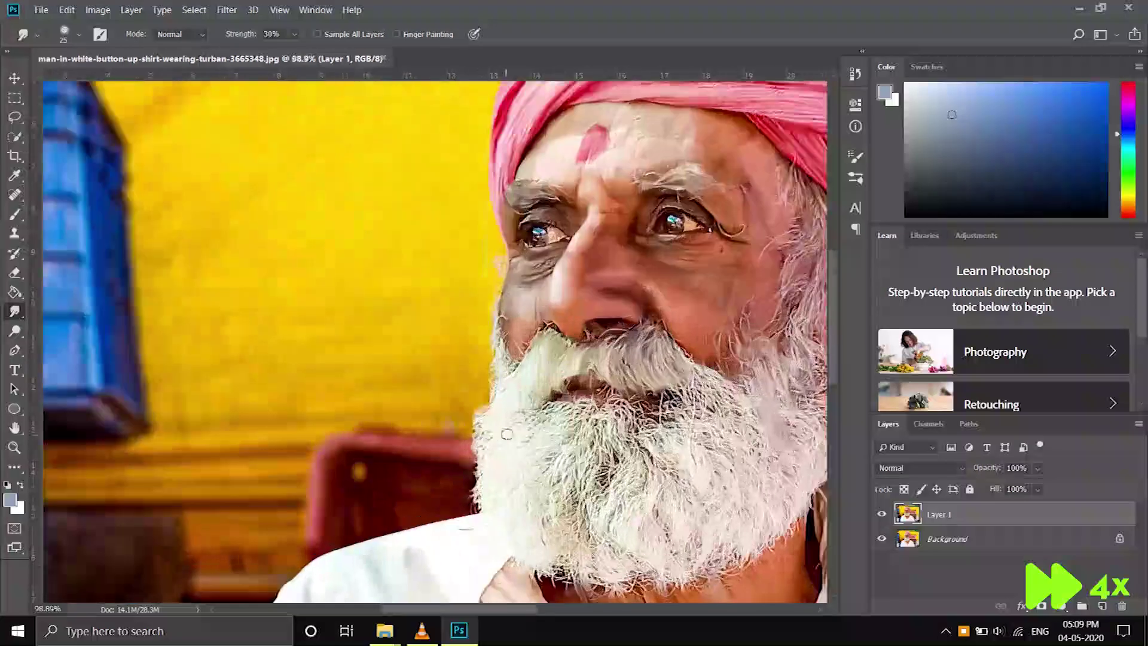
{"action": "scroll", "coordinate": [486, 256], "scroll_direction": "up", "scroll_amount": 2}
{"action": "scroll", "coordinate": [473, 184], "scroll_direction": "up", "scroll_amount": 1}
{"action": "mouse_move", "coordinate": [473, 184]}
{"action": "left_mouse_down"}
{"action": "mouse_move", "coordinate": [500, 441]}
{"action": "mouse_move", "coordinate": [490, 287]}
{"action": "left_mouse_up"}
- Smudge the beard hairs into smooth downward strands reaching the chin
{"action": "scroll", "coordinate": [580, 198], "scroll_direction": "down", "scroll_amount": 1}
{"action": "scroll", "coordinate": [560, 300], "scroll_direction": "down", "scroll_amount": 1}
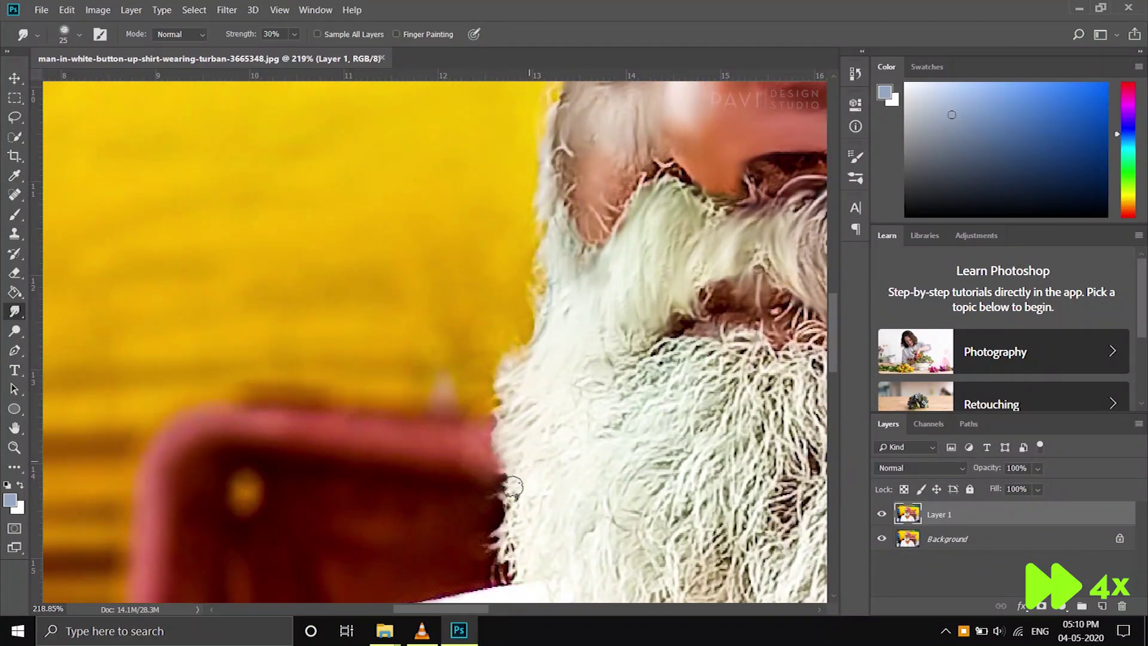
{"action": "scroll", "coordinate": [437, 336], "scroll_direction": "down", "scroll_amount": 1}
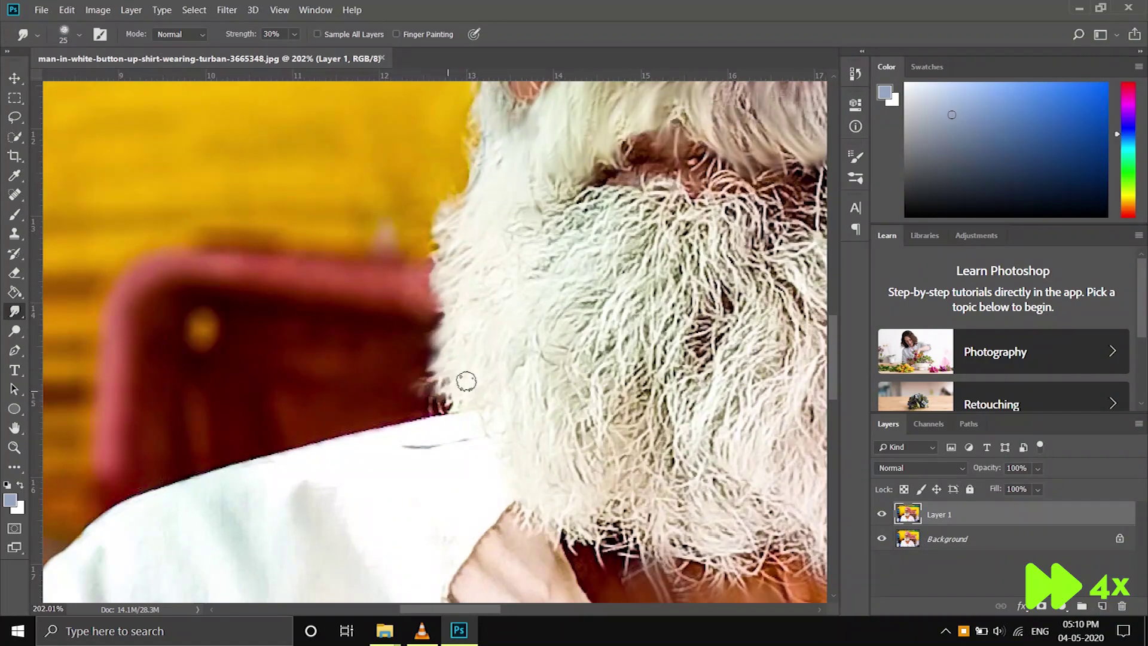
{"action": "scroll", "coordinate": [529, 293], "scroll_direction": "down", "scroll_amount": 5}
{"action": "scroll", "coordinate": [377, 257], "scroll_direction": "up", "scroll_amount": 5}
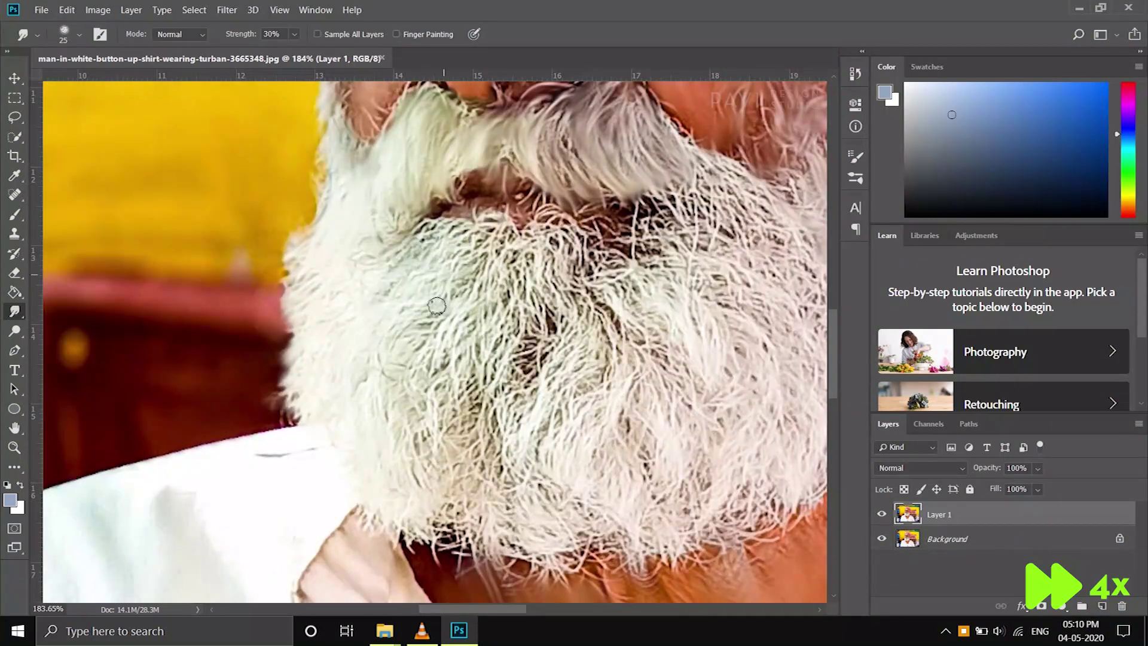
{"action": "left_click_drag", "start_coordinate": [474, 294], "coordinate": [537, 275]}
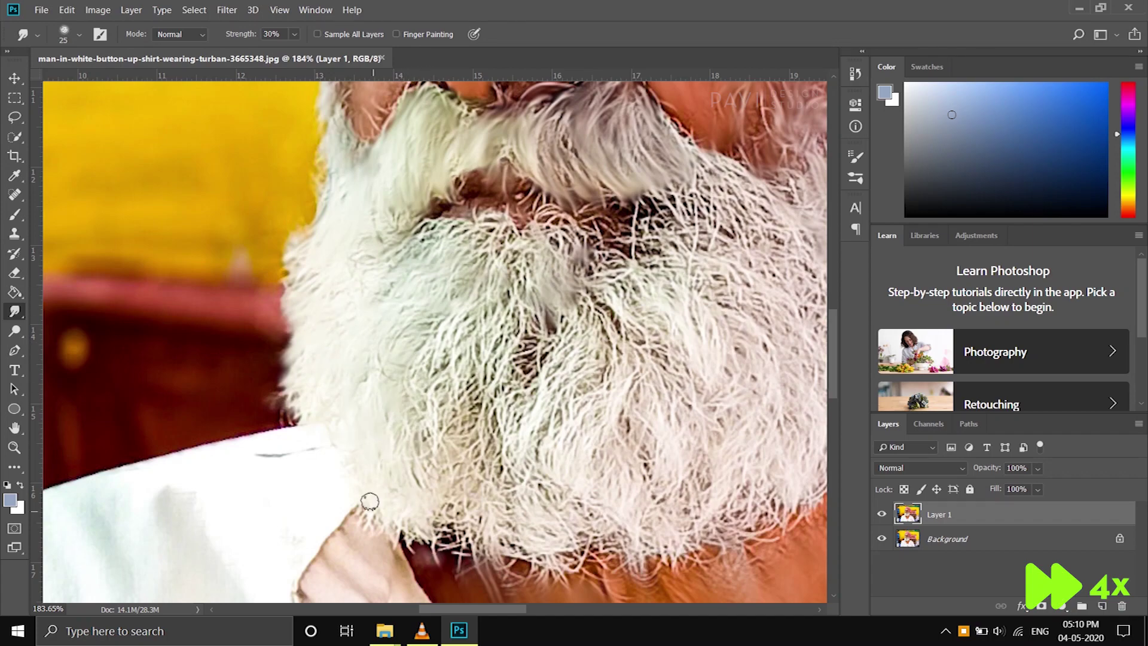
{"action": "scroll", "coordinate": [408, 306], "scroll_direction": "down", "scroll_amount": 5}
{"action": "scroll", "coordinate": [412, 296], "scroll_direction": "up", "scroll_amount": 5}
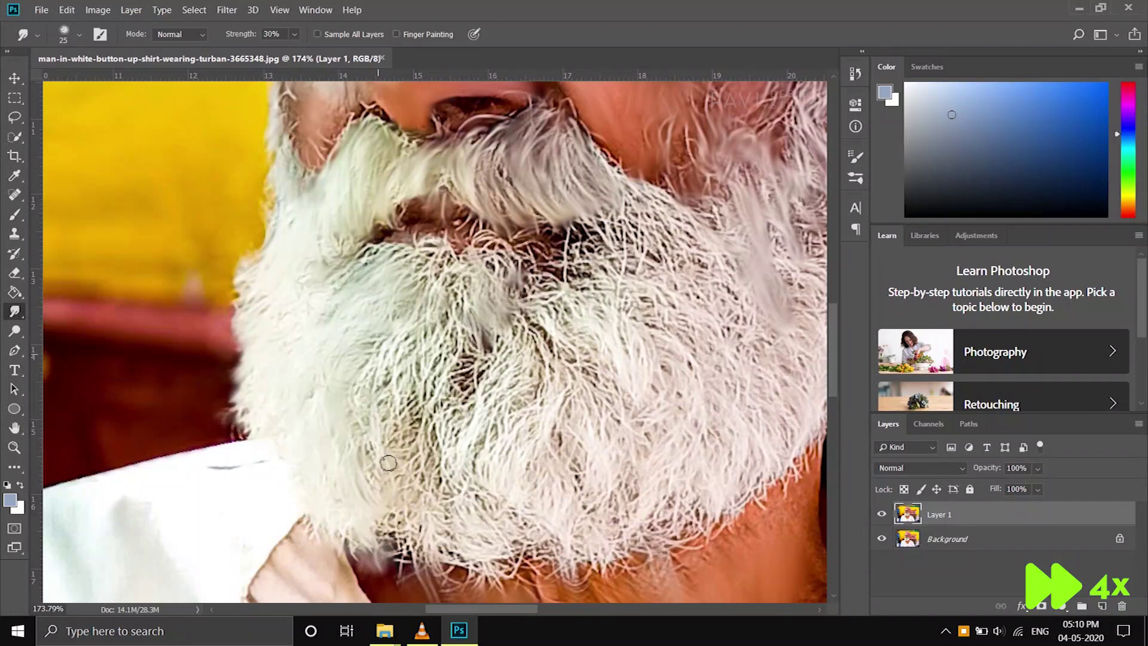
{"action": "left_click_drag", "start_coordinate": [387, 375], "coordinate": [397, 461]}
{"action": "left_click_drag", "start_coordinate": [412, 335], "coordinate": [431, 520]}
{"action": "left_click_drag", "start_coordinate": [448, 335], "coordinate": [455, 538]}
{"action": "left_click_drag", "start_coordinate": [461, 289], "coordinate": [423, 358]}
{"action": "mouse_move", "coordinate": [454, 431]}
{"action": "left_mouse_down"}
{"action": "mouse_move", "coordinate": [392, 525]}
{"action": "mouse_move", "coordinate": [419, 574]}
{"action": "left_mouse_up"}
{"action": "left_click_drag", "start_coordinate": [418, 514], "coordinate": [466, 580]}
{"action": "left_click_drag", "start_coordinate": [464, 344], "coordinate": [478, 454]}
{"action": "left_click_drag", "start_coordinate": [509, 358], "coordinate": [550, 591]}
{"action": "scroll", "coordinate": [374, 482], "scroll_direction": "down", "scroll_amount": 3}
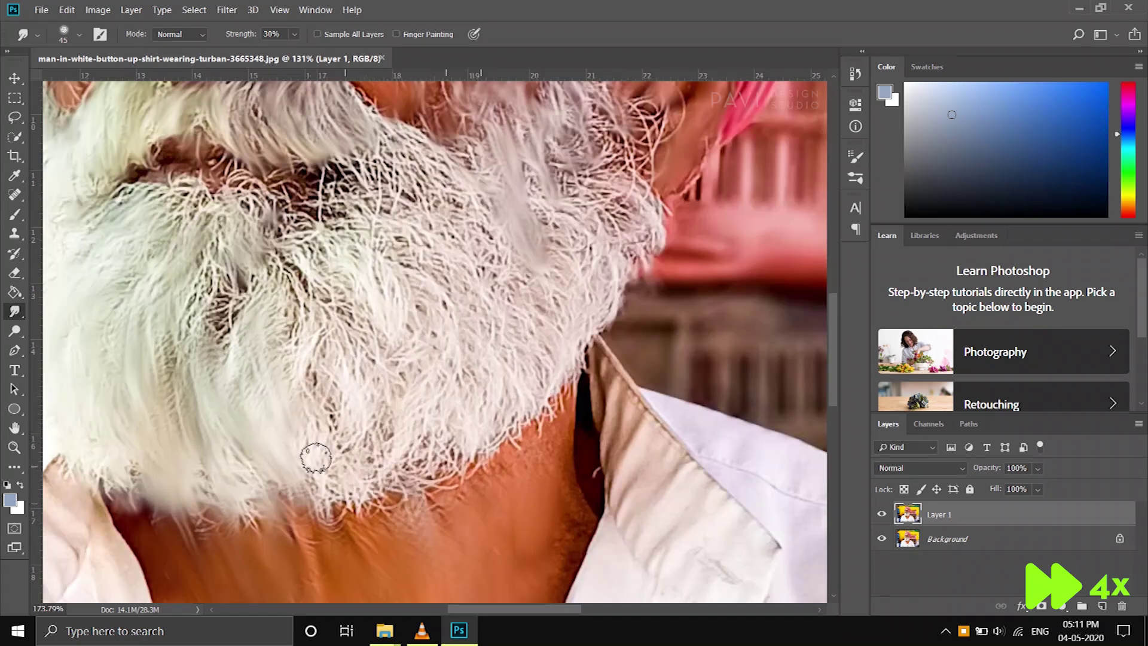
{"action": "scroll", "coordinate": [171, 346], "scroll_direction": "up", "scroll_amount": 1}
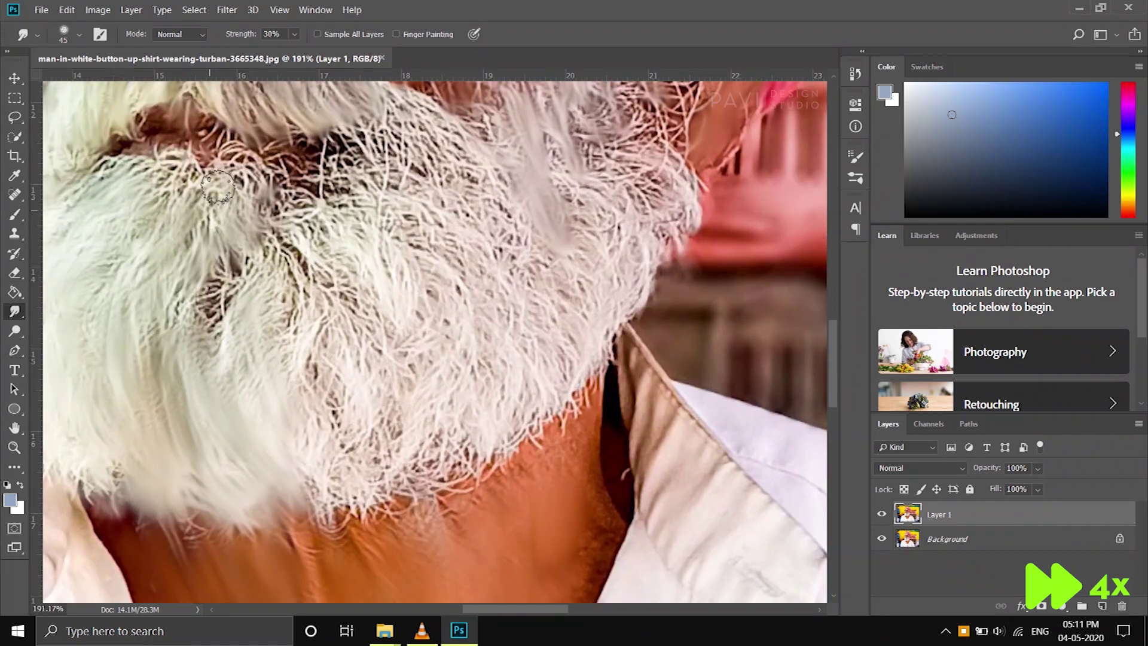
- Smear the left-side beard strands down and right toward the neck
{"action": "mouse_move", "coordinate": [242, 180]}
{"action": "left_mouse_down"}
{"action": "mouse_move", "coordinate": [308, 309]}
{"action": "mouse_move", "coordinate": [287, 405]}
{"action": "left_mouse_up"}
{"action": "left_click_drag", "start_coordinate": [299, 335], "coordinate": [336, 492]}
{"action": "left_click_drag", "start_coordinate": [311, 257], "coordinate": [392, 421]}
{"action": "left_click_drag", "start_coordinate": [287, 234], "coordinate": [305, 358]}
{"action": "left_click_drag", "start_coordinate": [216, 257], "coordinate": [216, 341]}
{"action": "mouse_move", "coordinate": [287, 204]}
{"action": "left_mouse_down"}
{"action": "mouse_move", "coordinate": [407, 381]}
{"action": "mouse_move", "coordinate": [413, 514]}
{"action": "left_mouse_up"}
{"action": "left_click_drag", "start_coordinate": [373, 438], "coordinate": [282, 269]}
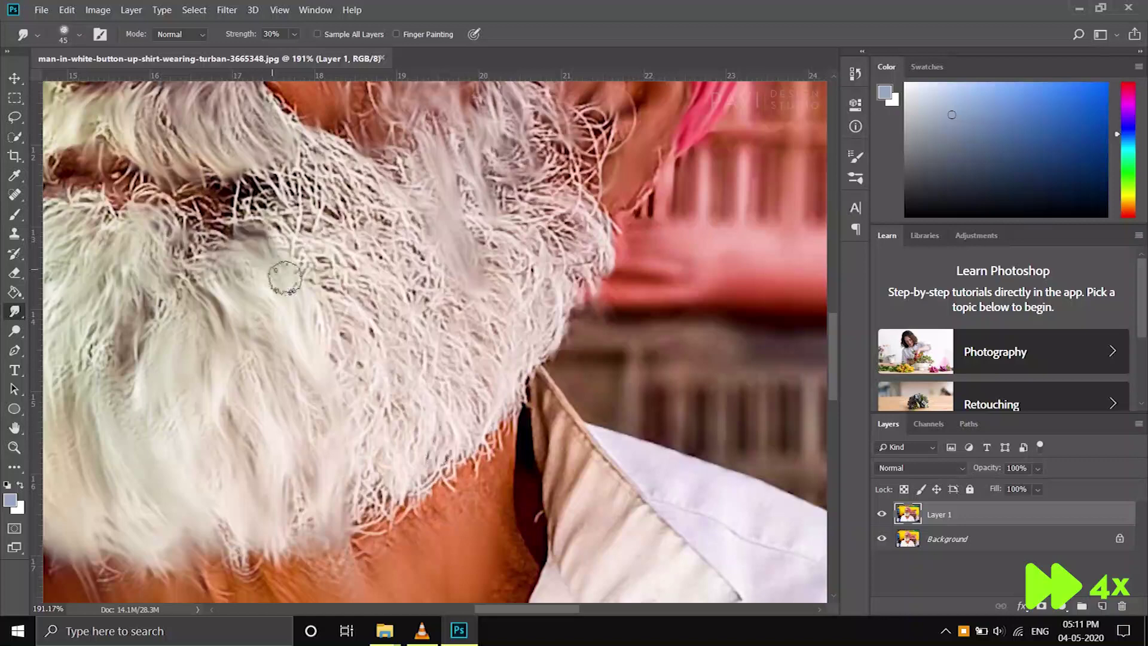
{"action": "mouse_move", "coordinate": [316, 152]}
{"action": "left_mouse_down"}
{"action": "mouse_move", "coordinate": [380, 299]}
{"action": "mouse_move", "coordinate": [368, 479]}
{"action": "left_mouse_up"}
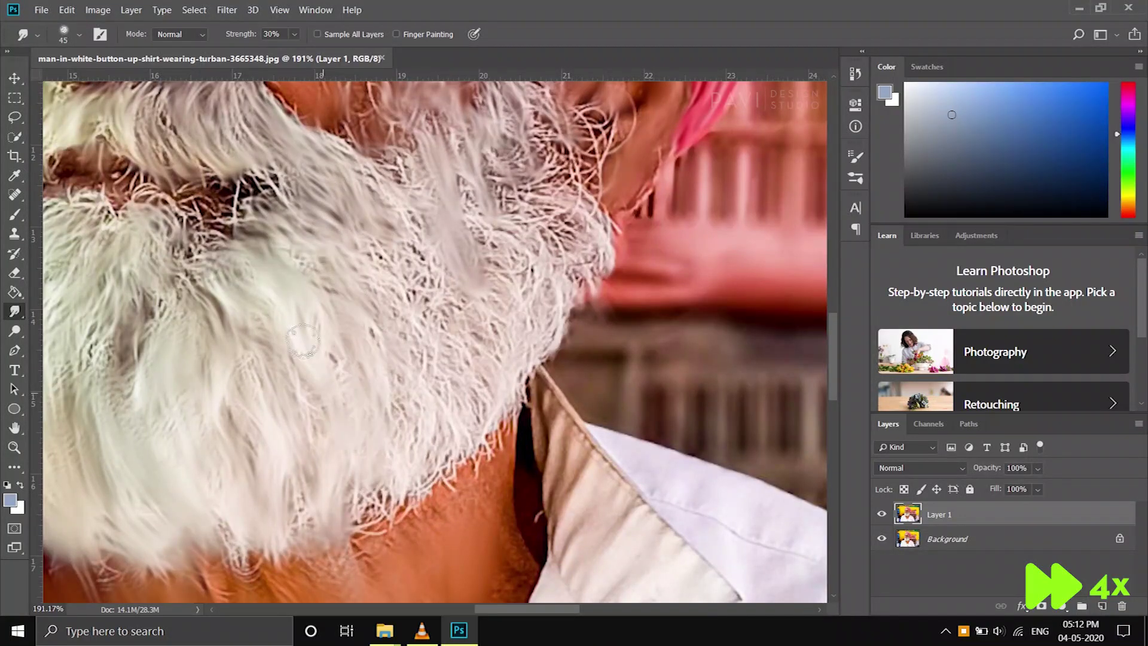
{"action": "left_click_drag", "start_coordinate": [351, 245], "coordinate": [425, 454]}
{"action": "mouse_move", "coordinate": [431, 335]}
{"action": "left_mouse_down"}
{"action": "mouse_move", "coordinate": [410, 257]}
{"action": "mouse_move", "coordinate": [464, 415]}
{"action": "left_mouse_up"}
- Smooth the beard near the cheek and push strands up toward the turban edge
{"action": "scroll", "coordinate": [359, 328], "scroll_direction": "down", "scroll_amount": 3}
{"action": "scroll", "coordinate": [359, 328], "scroll_direction": "up", "scroll_amount": 3}
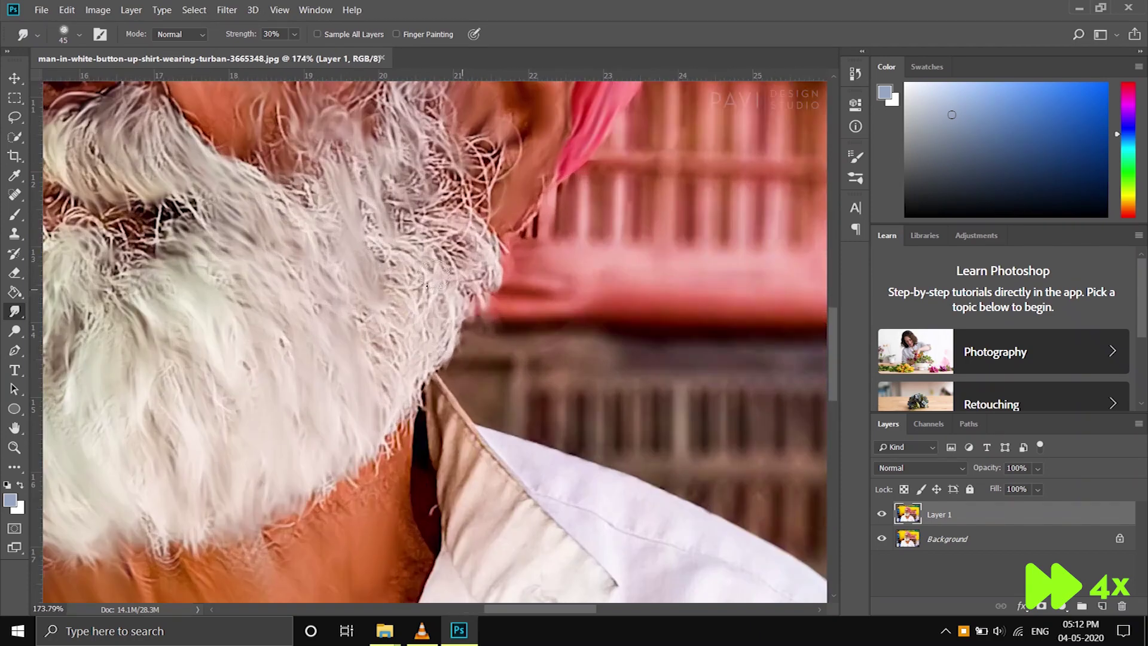
{"action": "left_click_drag", "start_coordinate": [396, 323], "coordinate": [384, 263]}
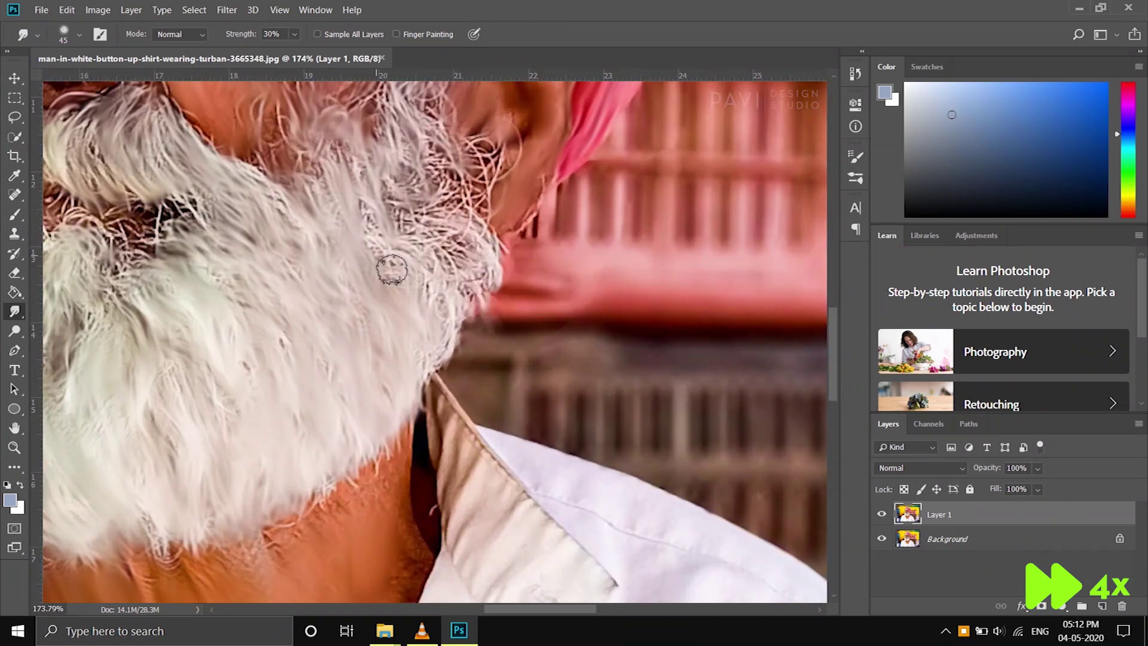
{"action": "scroll", "coordinate": [385, 256], "scroll_direction": "down", "scroll_amount": 2}
{"action": "scroll", "coordinate": [306, 243], "scroll_direction": "up", "scroll_amount": 1}
{"action": "left_click_drag", "start_coordinate": [315, 226], "coordinate": [378, 321]}
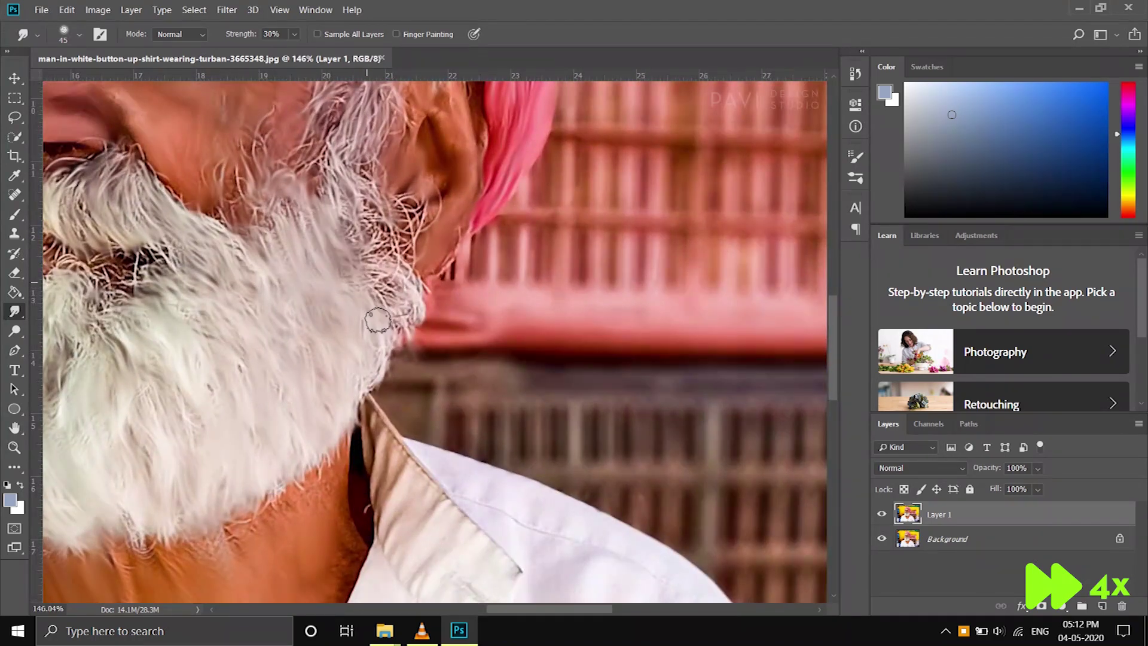
{"action": "scroll", "coordinate": [299, 347], "scroll_direction": "up", "scroll_amount": 3}
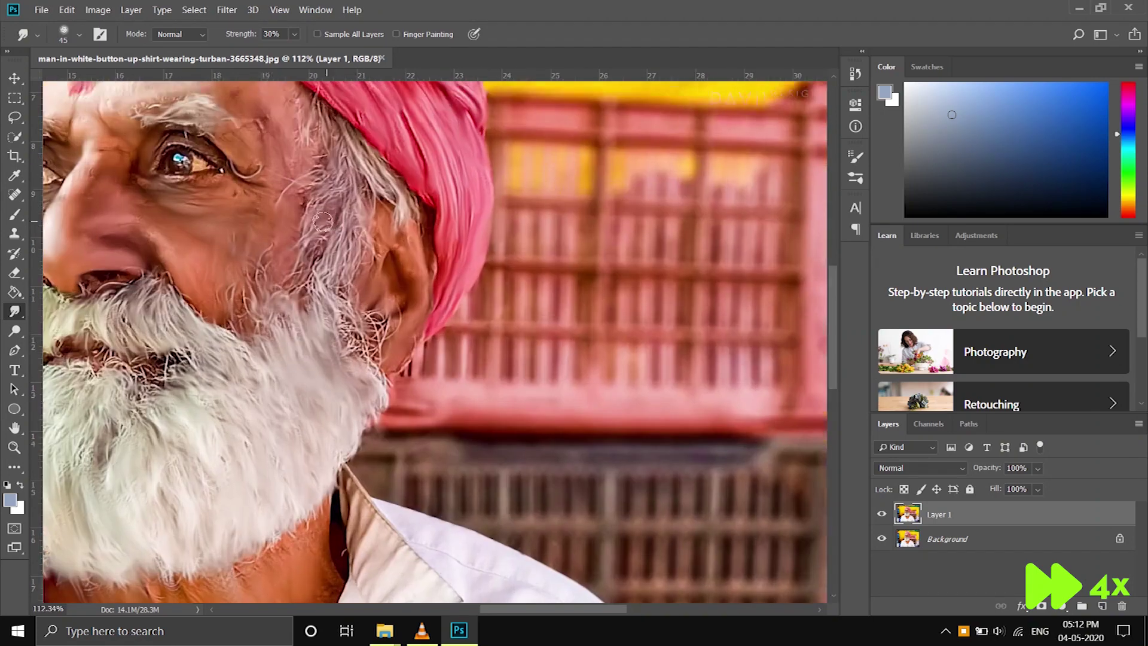
{"action": "key", "text": "bracketleft"}
{"action": "key", "text": "bracketright"}
{"action": "left_click_drag", "start_coordinate": [302, 281], "coordinate": [339, 368]}
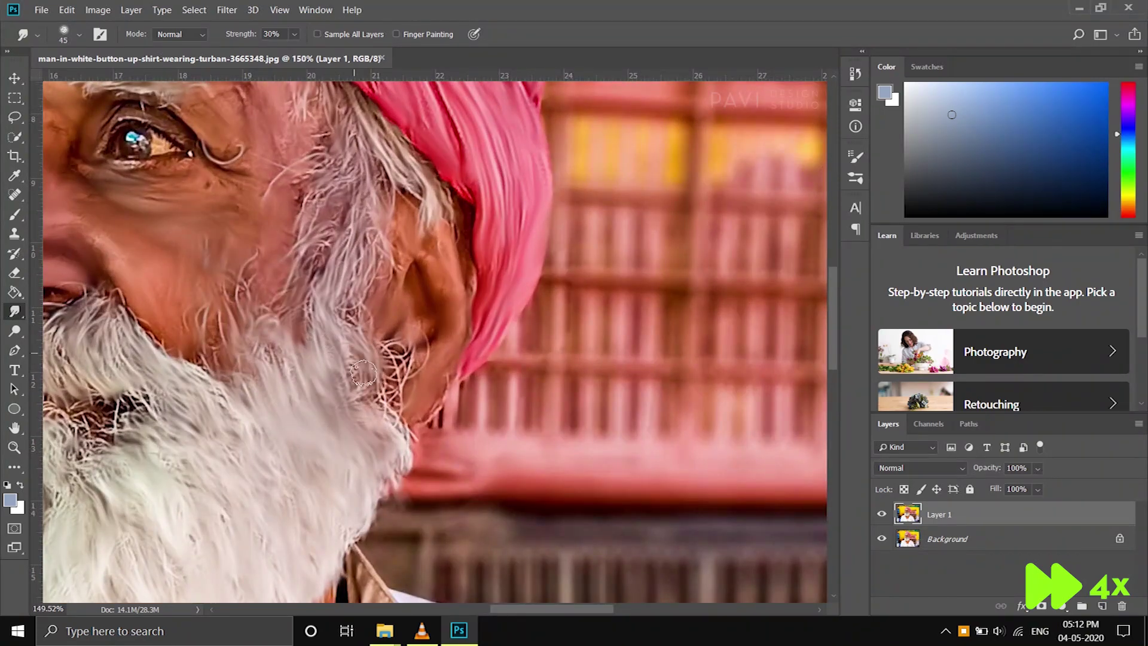
{"action": "left_click_drag", "start_coordinate": [356, 265], "coordinate": [443, 197]}
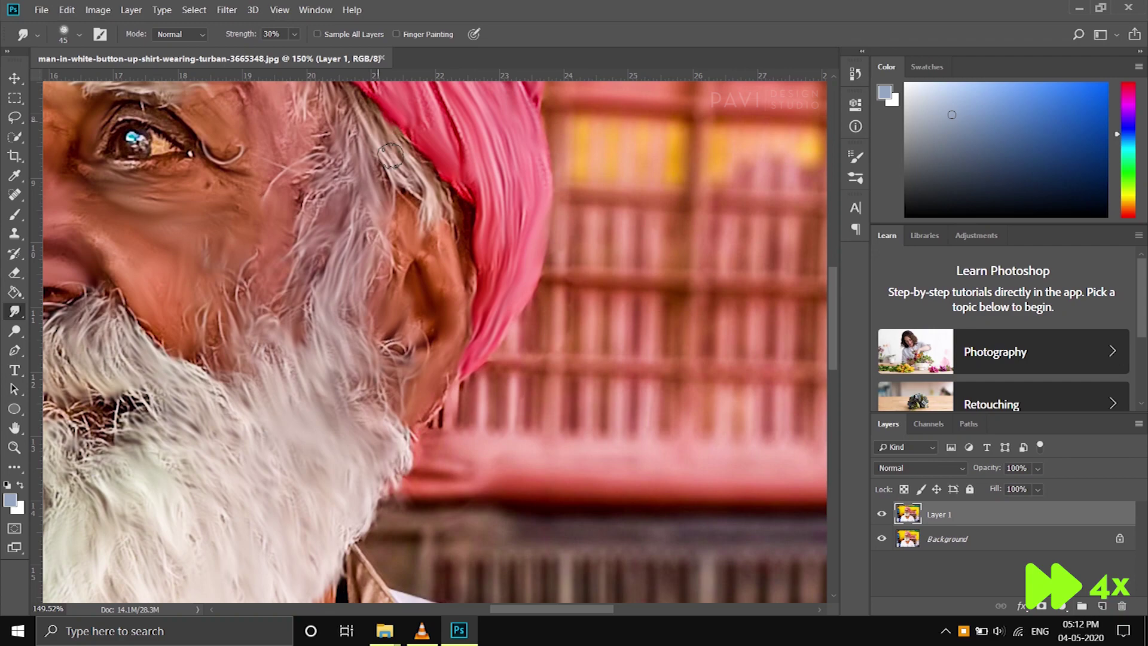
- Raise the Smudge strength to about 23% and enlarge the brush
{"action": "scroll", "coordinate": [487, 318], "scroll_direction": "down", "scroll_amount": 2}
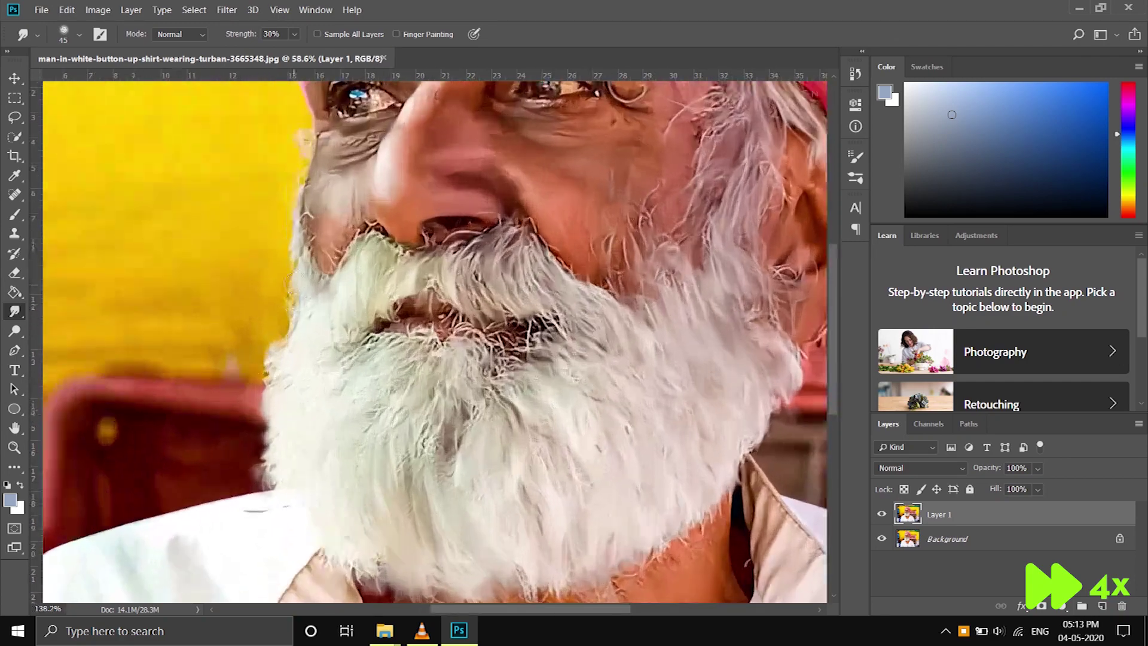
{"action": "scroll", "coordinate": [272, 356], "scroll_direction": "down", "scroll_amount": 10}
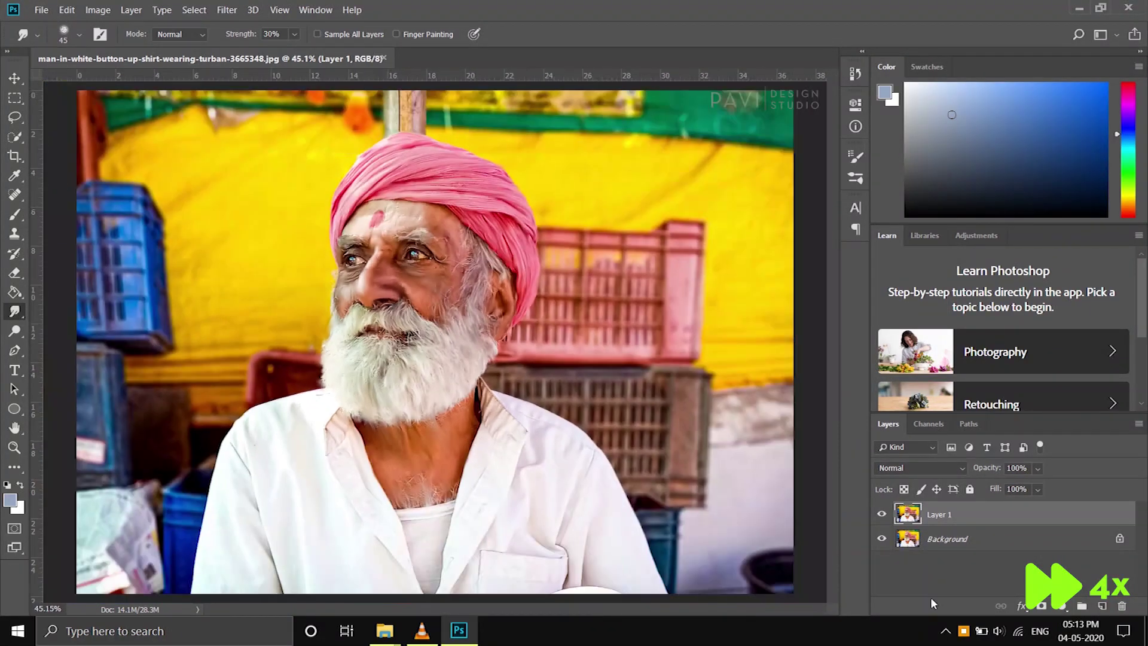
{"action": "scroll", "coordinate": [361, 453], "scroll_direction": "up", "scroll_amount": 10}
{"action": "scroll", "coordinate": [449, 438], "scroll_direction": "down", "scroll_amount": 5}
{"action": "scroll", "coordinate": [431, 262], "scroll_direction": "up", "scroll_amount": 3}
{"action": "scroll", "coordinate": [431, 261], "scroll_direction": "up", "scroll_amount": 5}
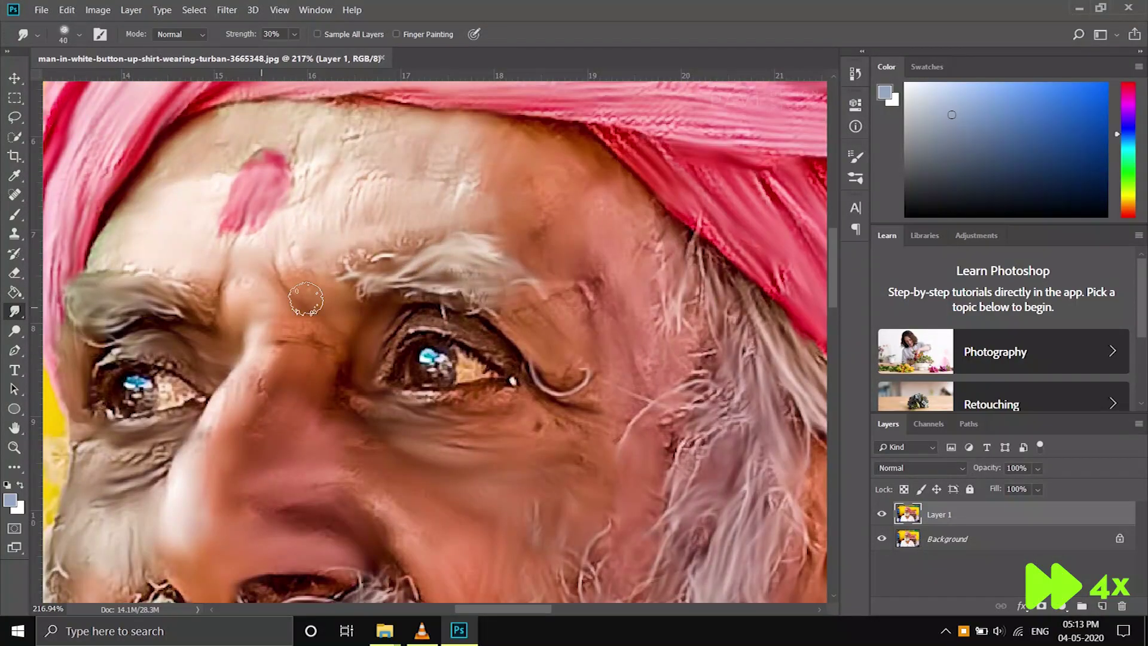
{"action": "scroll", "coordinate": [430, 257], "scroll_direction": "down", "scroll_amount": 5}
{"action": "scroll", "coordinate": [464, 410], "scroll_direction": "up", "scroll_amount": 5}
{"action": "scroll", "coordinate": [463, 410], "scroll_direction": "down", "scroll_amount": 3}
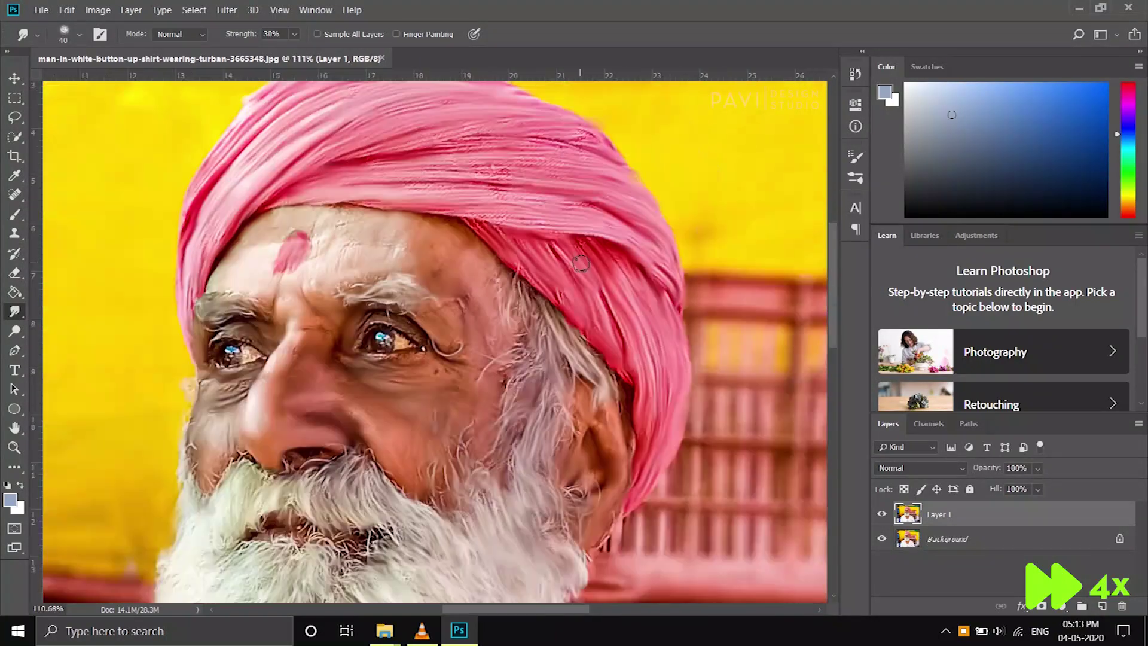
{"action": "scroll", "coordinate": [464, 410], "scroll_direction": "down", "scroll_amount": 2}
{"action": "scroll", "coordinate": [320, 547], "scroll_direction": "up", "scroll_amount": 3}
{"action": "scroll", "coordinate": [321, 547], "scroll_direction": "down", "scroll_amount": 1}
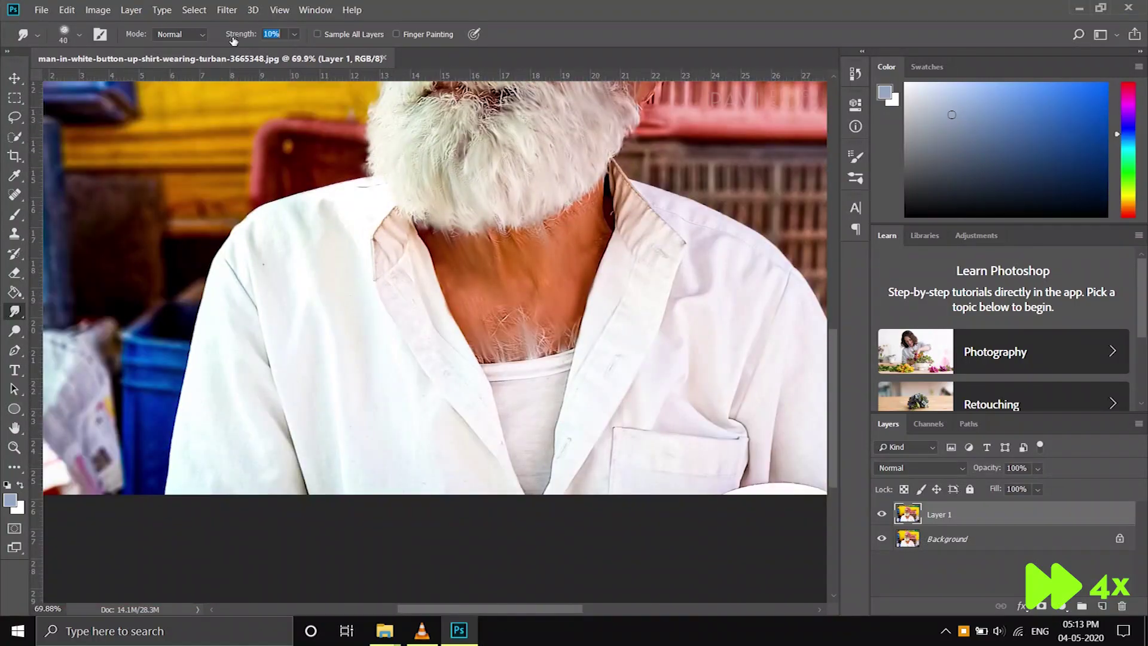
{"action": "left_click_drag", "start_coordinate": [229, 40], "coordinate": [239, 40]}
{"action": "scroll", "coordinate": [315, 230], "scroll_direction": "up", "scroll_amount": 1}
{"action": "scroll", "coordinate": [305, 219], "scroll_direction": "up", "scroll_amount": 2}
{"action": "key", "text": "bracketright"}
{"action": "key", "text": "bracketright"}
{"action": "key", "text": "bracketright"}
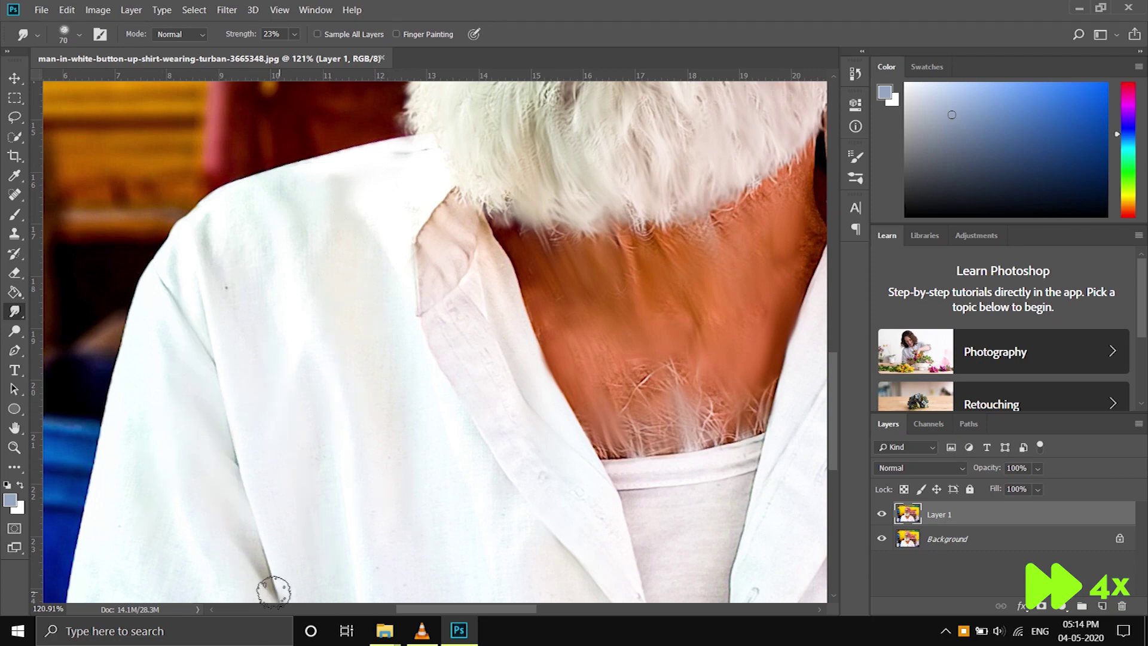
- Soften the shirt pocket's right edge, then fit the whole photo in view
{"action": "scroll", "coordinate": [293, 230], "scroll_direction": "down", "scroll_amount": 5}
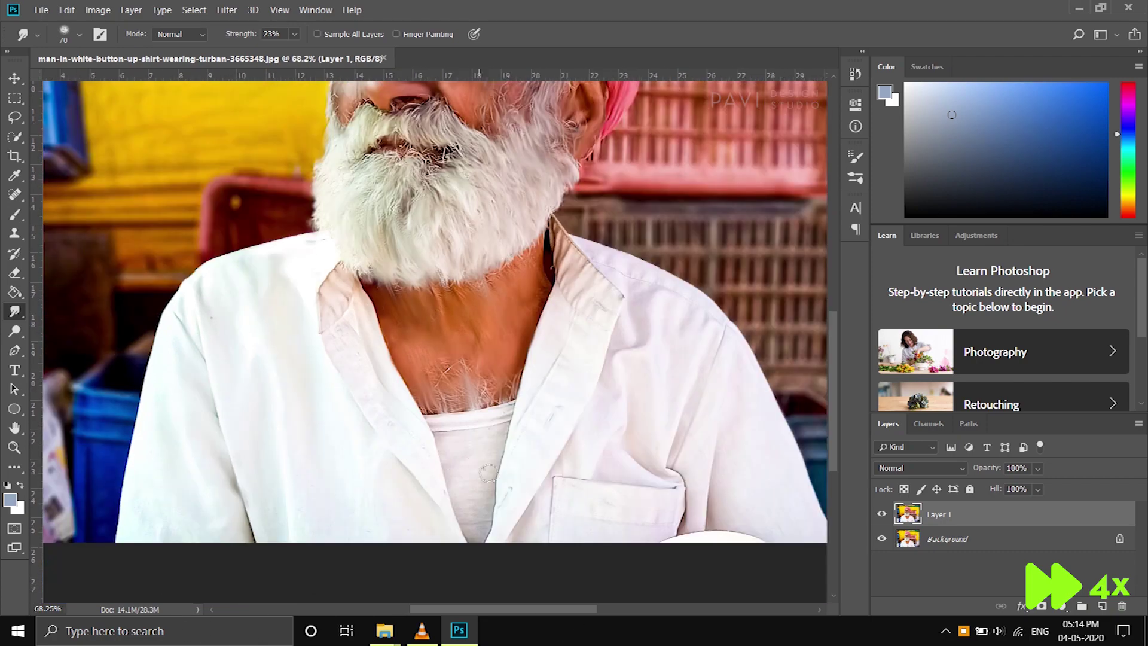
{"action": "scroll", "coordinate": [401, 420], "scroll_direction": "up", "scroll_amount": 4}
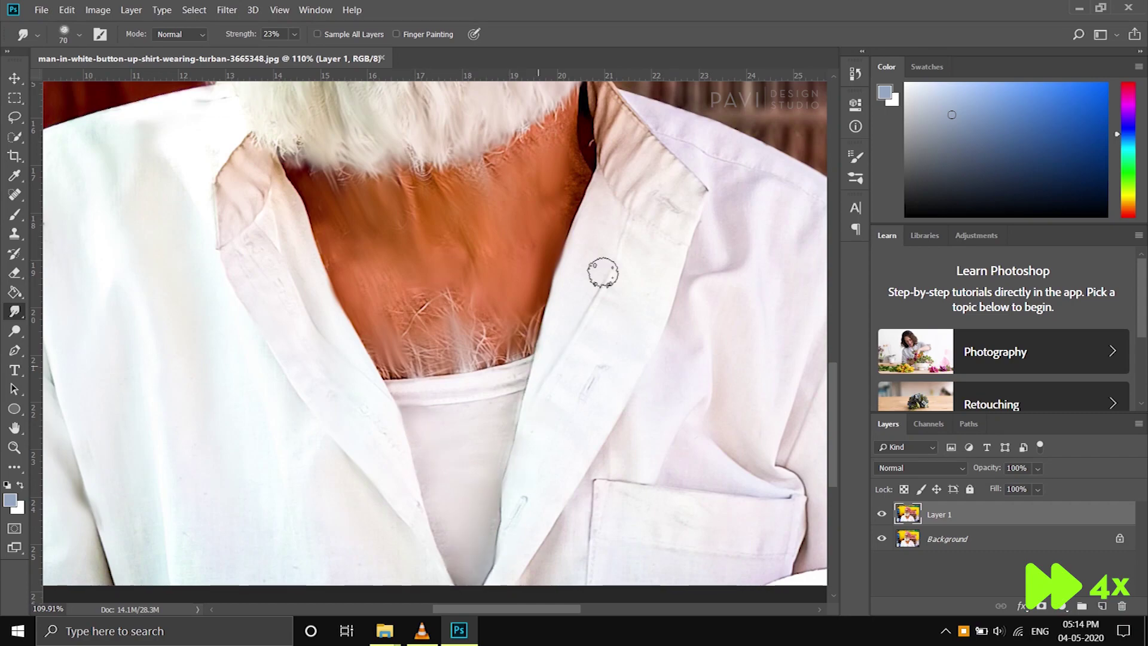
{"action": "scroll", "coordinate": [602, 272], "scroll_direction": "down", "scroll_amount": 4}
{"action": "scroll", "coordinate": [453, 202], "scroll_direction": "up", "scroll_amount": 5}
{"action": "scroll", "coordinate": [483, 331], "scroll_direction": "down", "scroll_amount": 3}
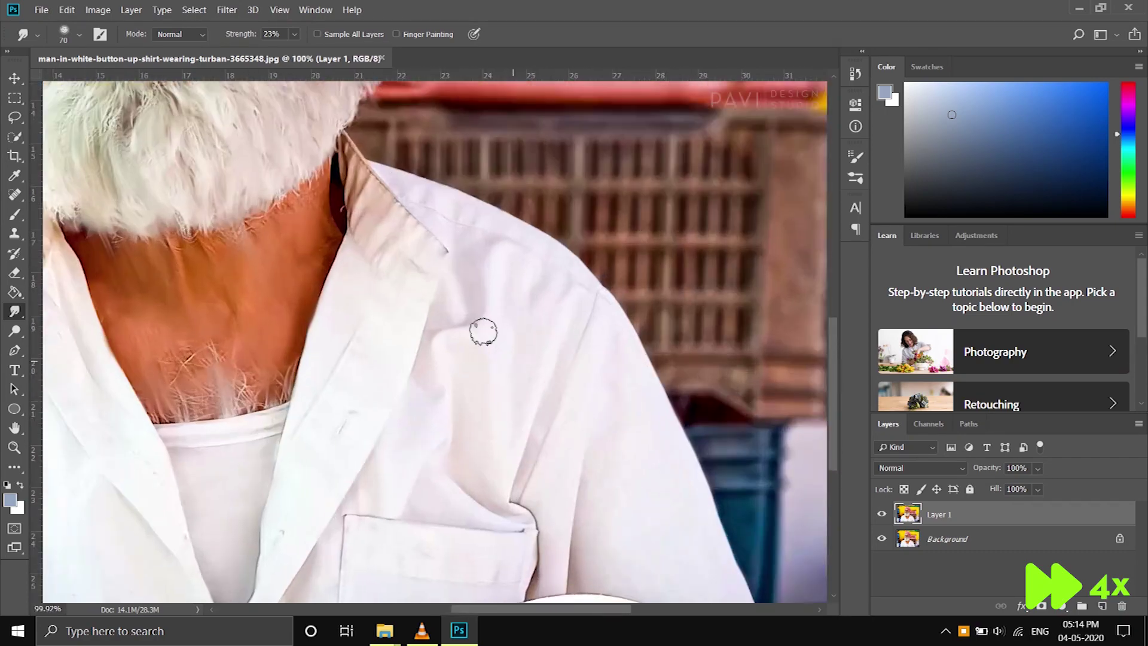
{"action": "left_click_drag", "start_coordinate": [541, 589], "coordinate": [542, 516]}
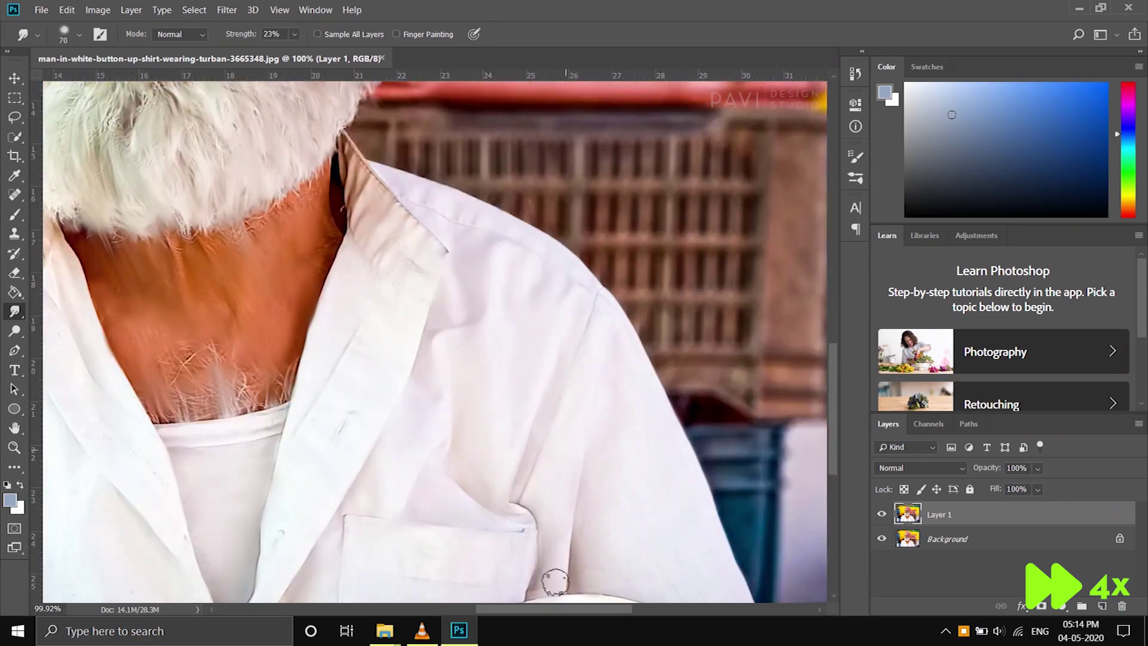
{"action": "key", "text": "ctrl+0"}
- Quick-select the man, hide the Background, and mask Layer 1 to the selection
{"action": "key", "text": "w"}
{"action": "left_click_drag", "start_coordinate": [393, 202], "coordinate": [352, 378]}
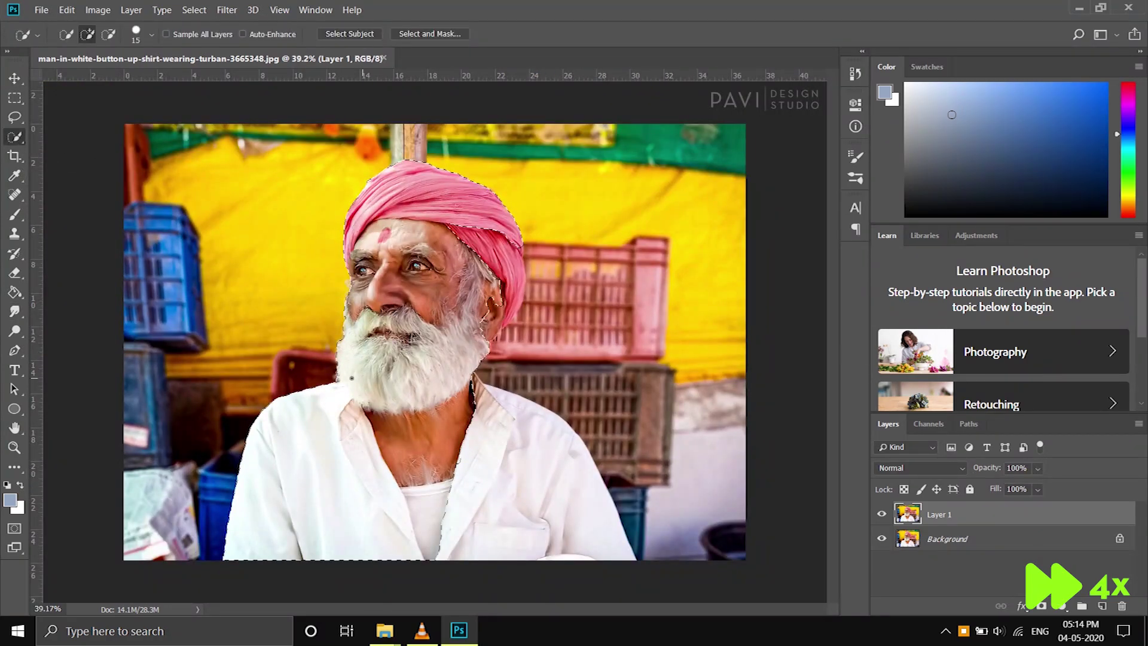
{"action": "left_click_drag", "start_coordinate": [472, 390], "coordinate": [504, 308]}
{"action": "scroll", "coordinate": [526, 309], "scroll_direction": "up", "scroll_amount": 2}
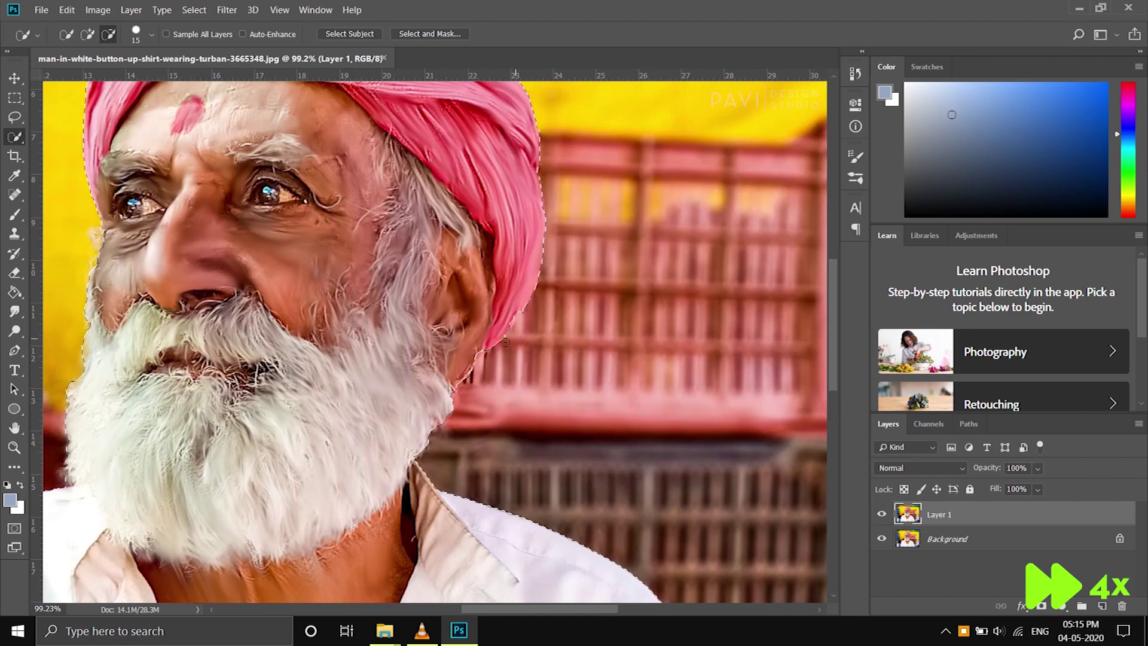
{"action": "scroll", "coordinate": [520, 310], "scroll_direction": "up", "scroll_amount": 3}
{"action": "scroll", "coordinate": [511, 311], "scroll_direction": "down", "scroll_amount": 3}
{"action": "scroll", "coordinate": [511, 310], "scroll_direction": "down", "scroll_amount": 2}
{"action": "left_click", "coordinate": [881, 539]}
{"action": "key", "text": "m"}
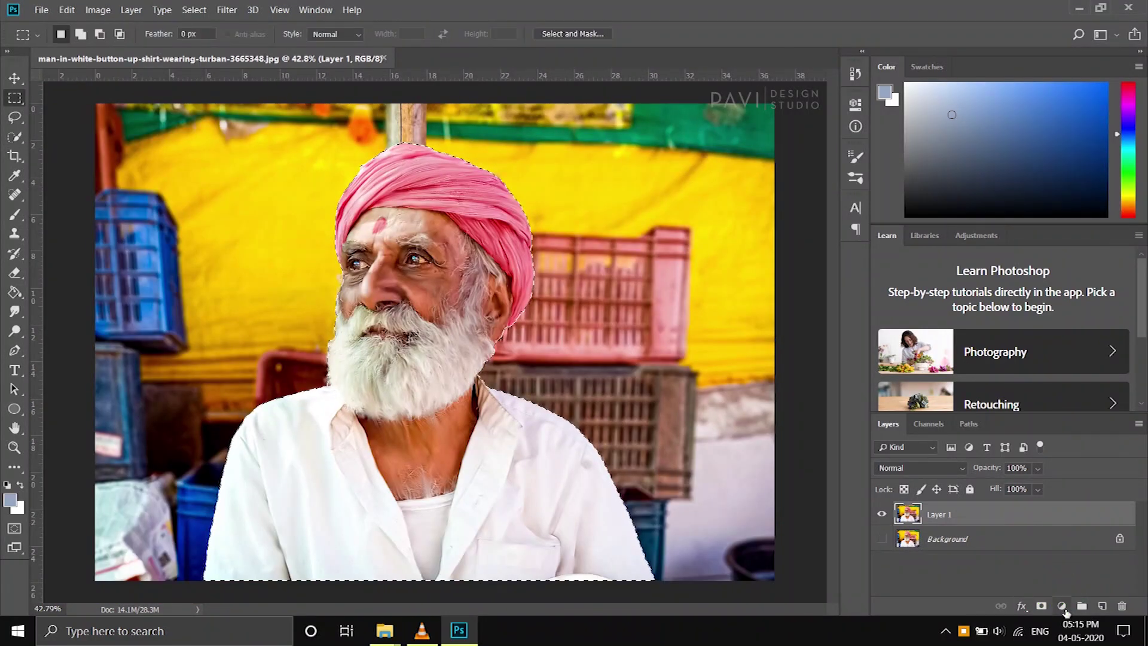
{"action": "left_click", "coordinate": [1040, 607]}
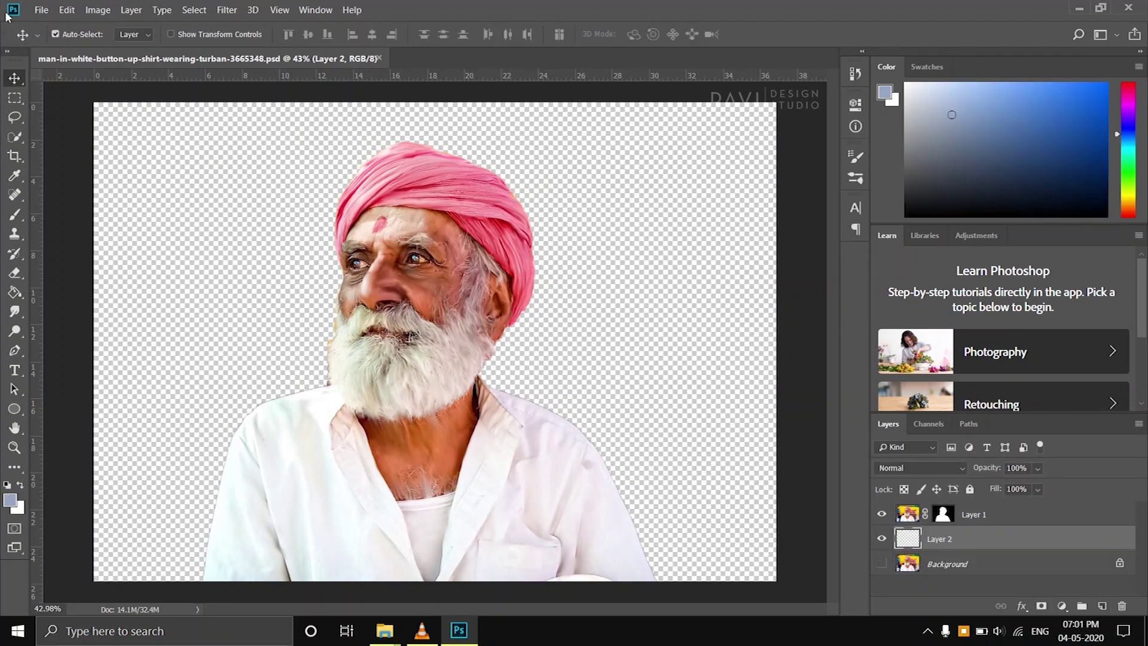
- Fill the new layer beneath with 50% gray via Edit > Fill
{"action": "left_click", "coordinate": [75, 11]}
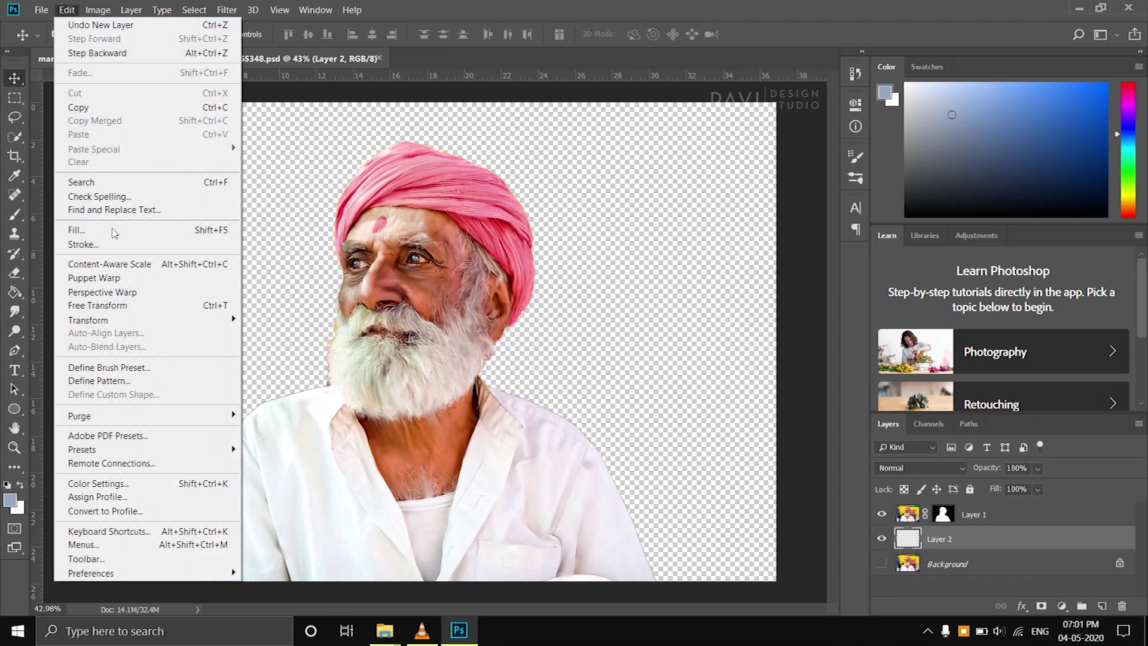
{"action": "left_click", "coordinate": [173, 230]}
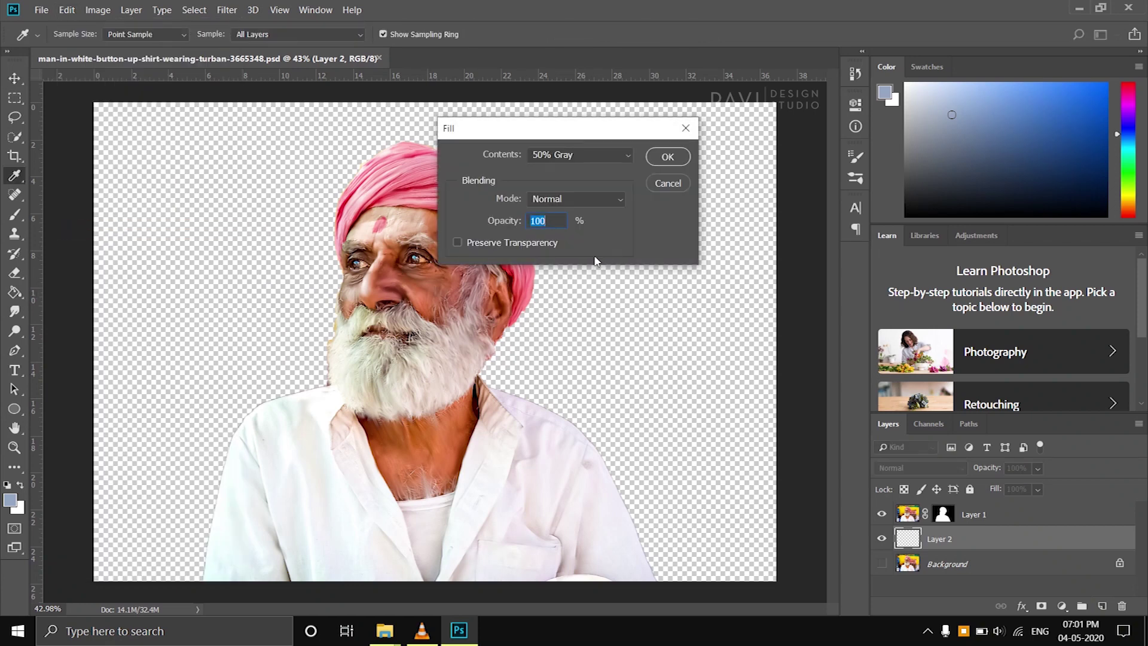
{"action": "left_click", "coordinate": [667, 157]}
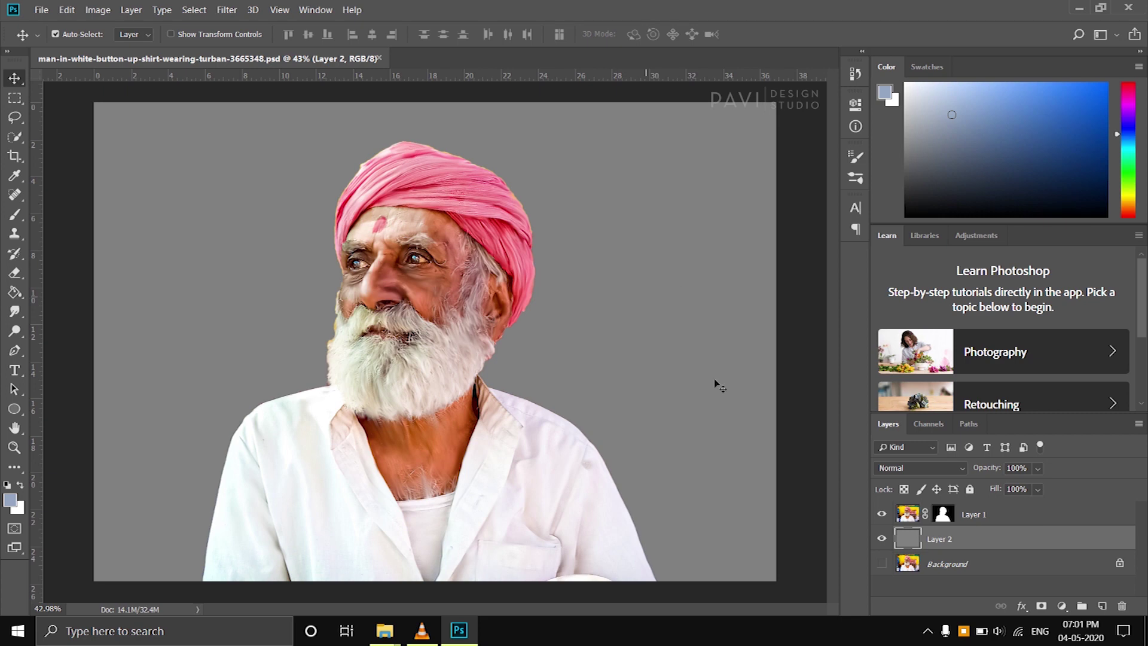
{"action": "key", "text": "alt+bracketright"}
- Set up a 30 px Soft Round brush in black, targeting Layer 1's mask
{"action": "scroll", "coordinate": [325, 376], "scroll_direction": "up", "scroll_amount": 3}
{"action": "scroll", "coordinate": [512, 397], "scroll_direction": "up", "scroll_amount": 3}
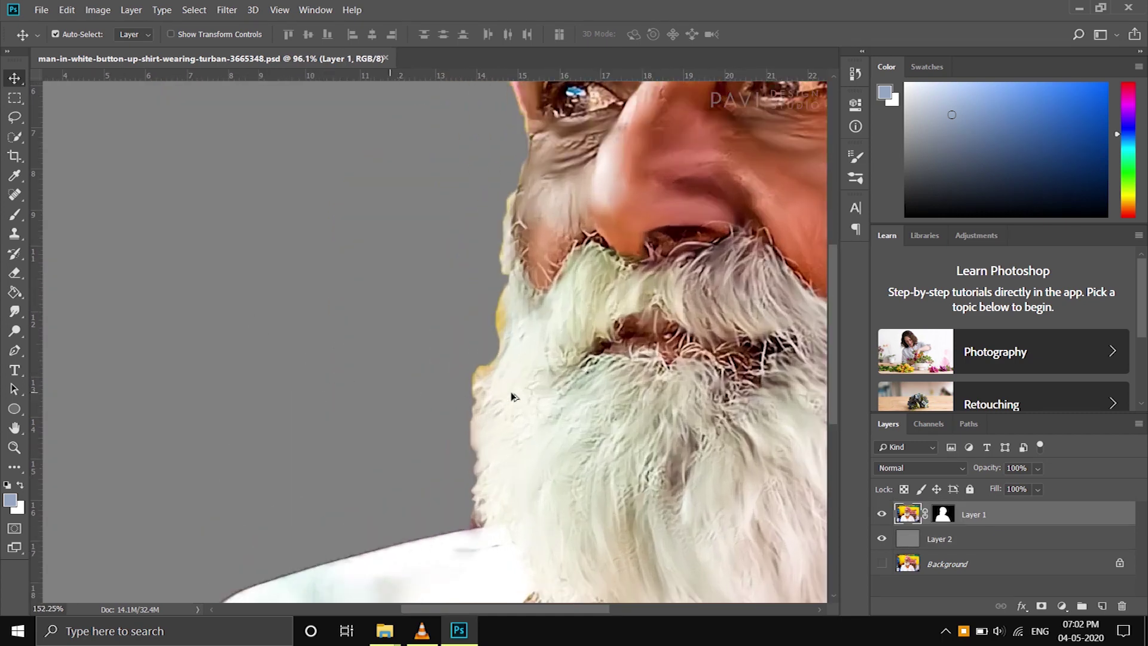
{"action": "scroll", "coordinate": [512, 397], "scroll_direction": "up", "scroll_amount": 2}
{"action": "scroll", "coordinate": [353, 233], "scroll_direction": "down", "scroll_amount": 2}
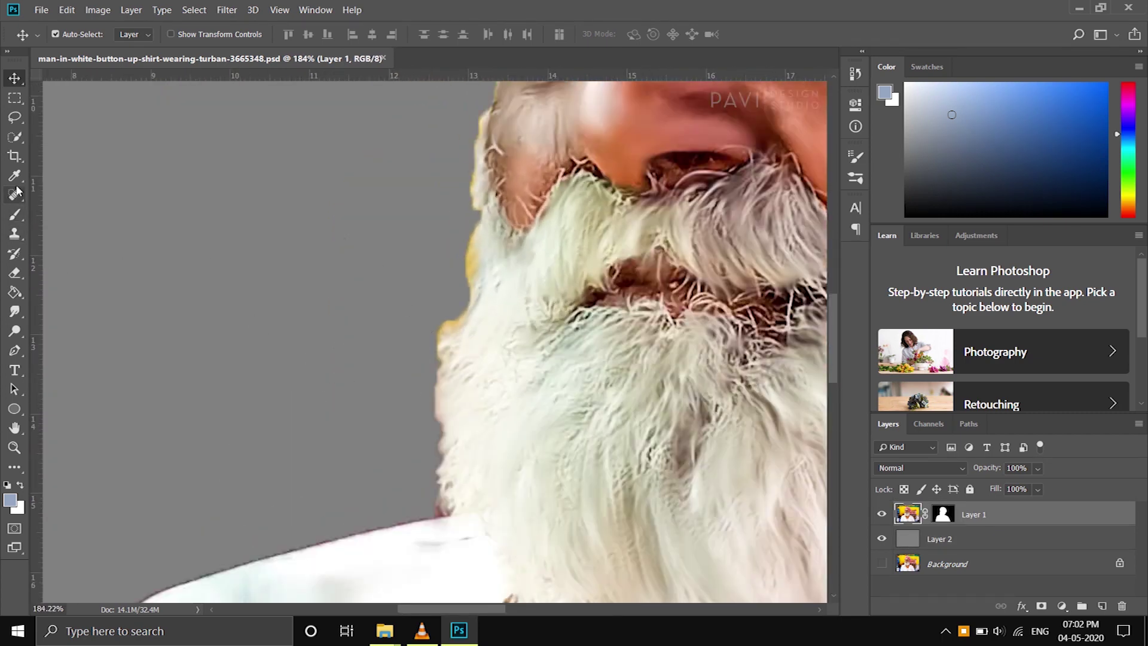
{"action": "left_click", "coordinate": [15, 214]}
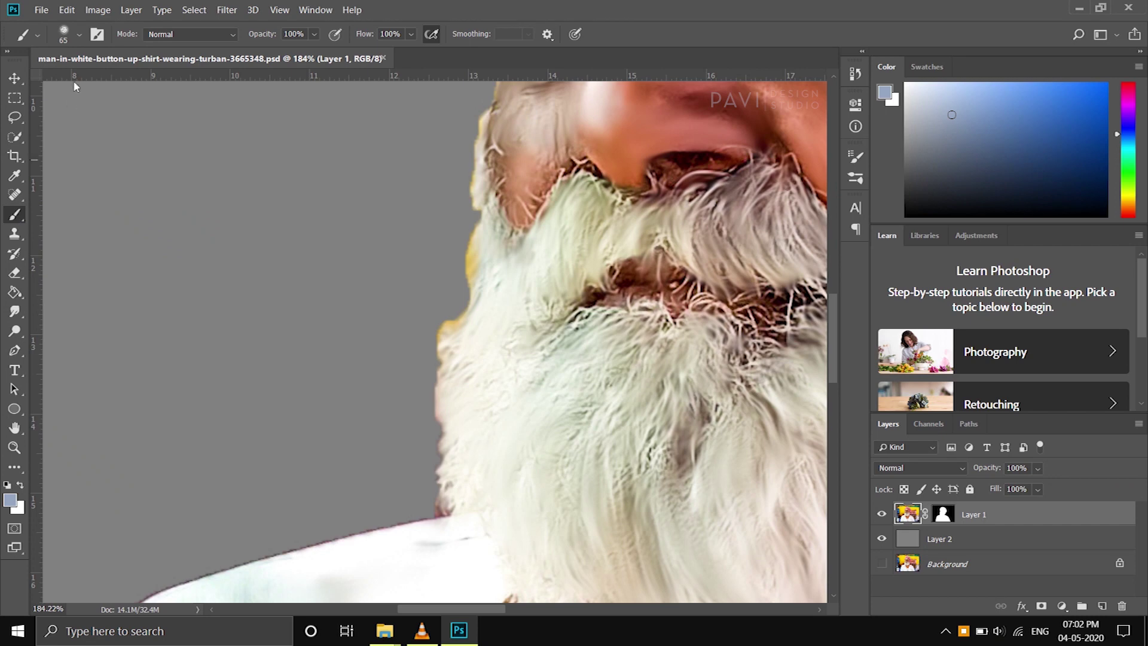
{"action": "left_click", "coordinate": [77, 38]}
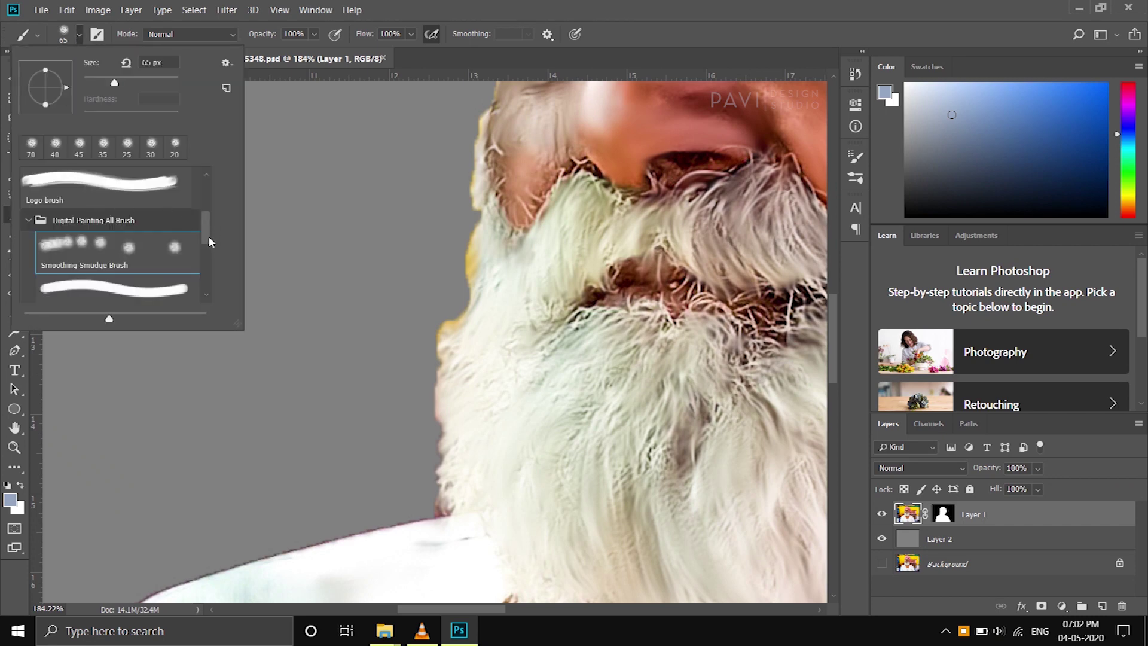
{"action": "left_click_drag", "start_coordinate": [205, 223], "coordinate": [204, 165]}
{"action": "left_click", "coordinate": [28, 178]}
{"action": "left_click", "coordinate": [69, 209]}
{"action": "left_click", "coordinate": [520, 5]}
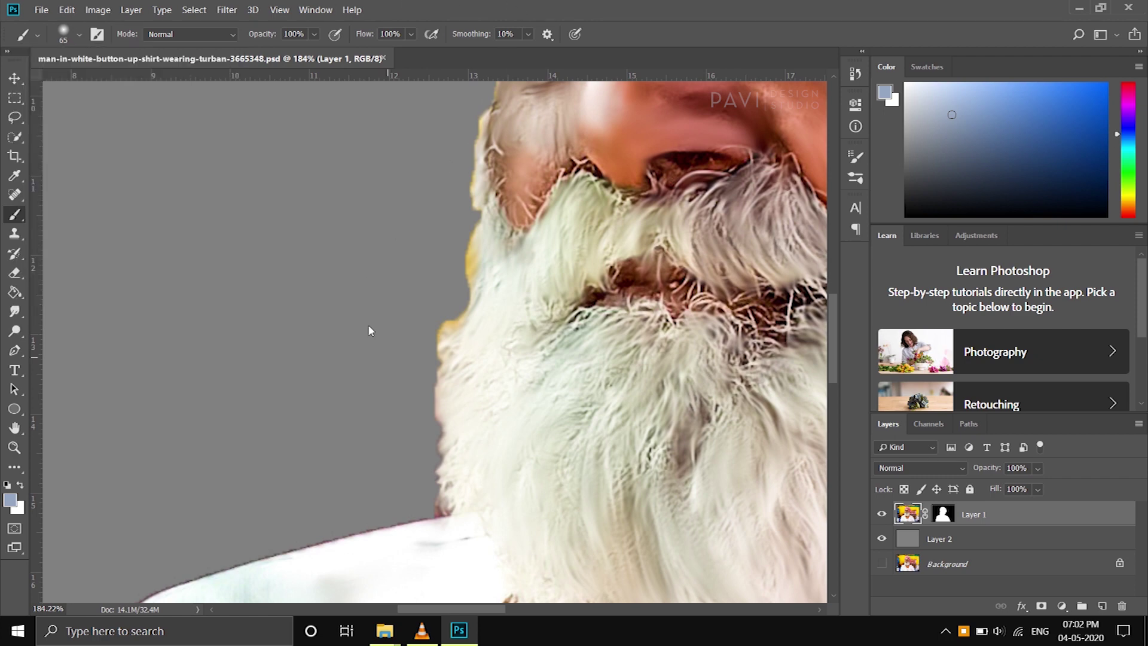
{"action": "key", "text": "bracketleft"}
{"action": "key", "text": "bracketleft"}
{"action": "left_click", "coordinate": [7, 484]}
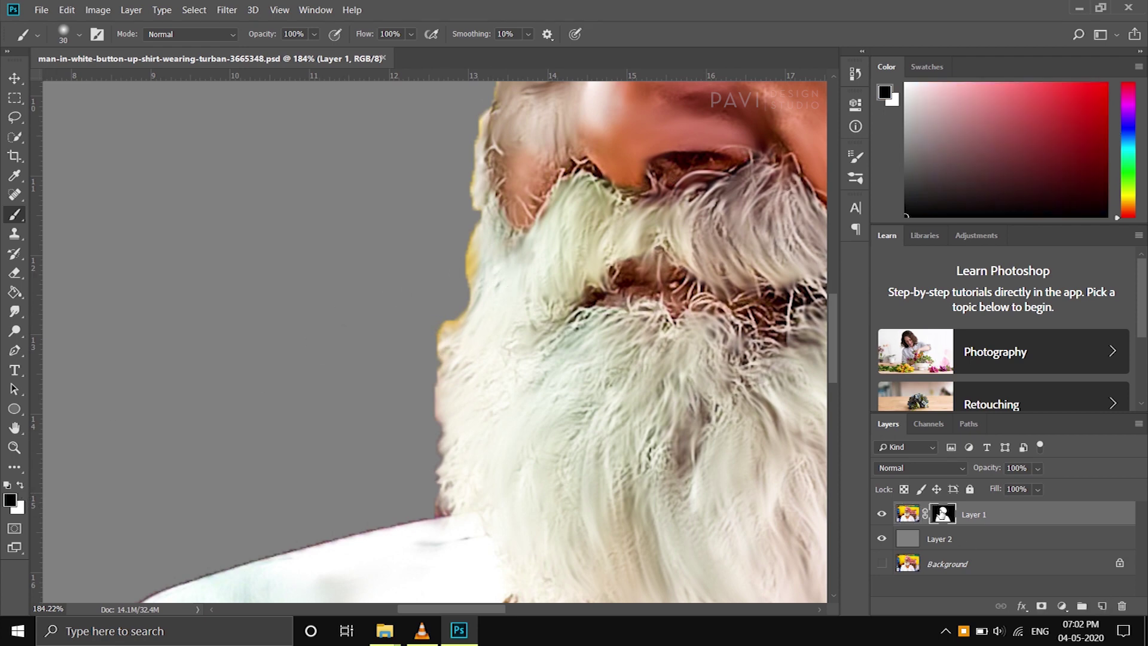
{"action": "key", "text": "ctrl+backslash"}
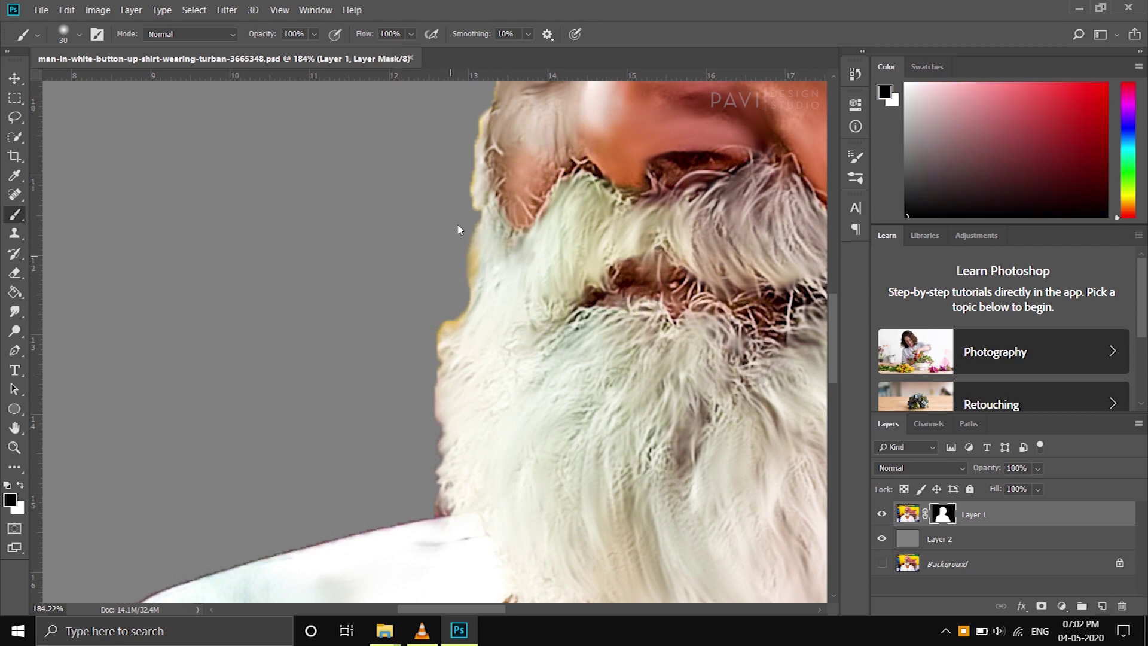
- Mask away the yellow fringe on the beard's left edge and pink fringe along the chin
{"action": "left_click_drag", "start_coordinate": [456, 174], "coordinate": [456, 205]}
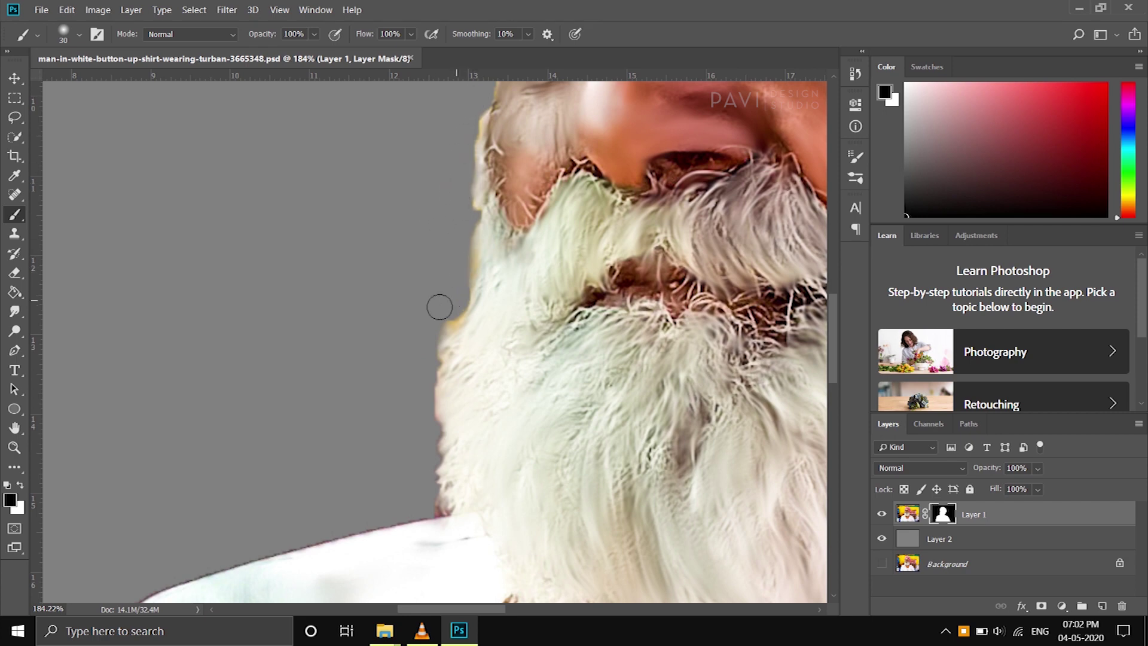
{"action": "scroll", "coordinate": [461, 183], "scroll_direction": "down", "scroll_amount": 5}
{"action": "scroll", "coordinate": [428, 287], "scroll_direction": "down", "scroll_amount": 3}
{"action": "scroll", "coordinate": [566, 327], "scroll_direction": "up", "scroll_amount": 5}
{"action": "scroll", "coordinate": [472, 340], "scroll_direction": "up", "scroll_amount": 2}
{"action": "left_click_drag", "start_coordinate": [402, 328], "coordinate": [336, 439]}
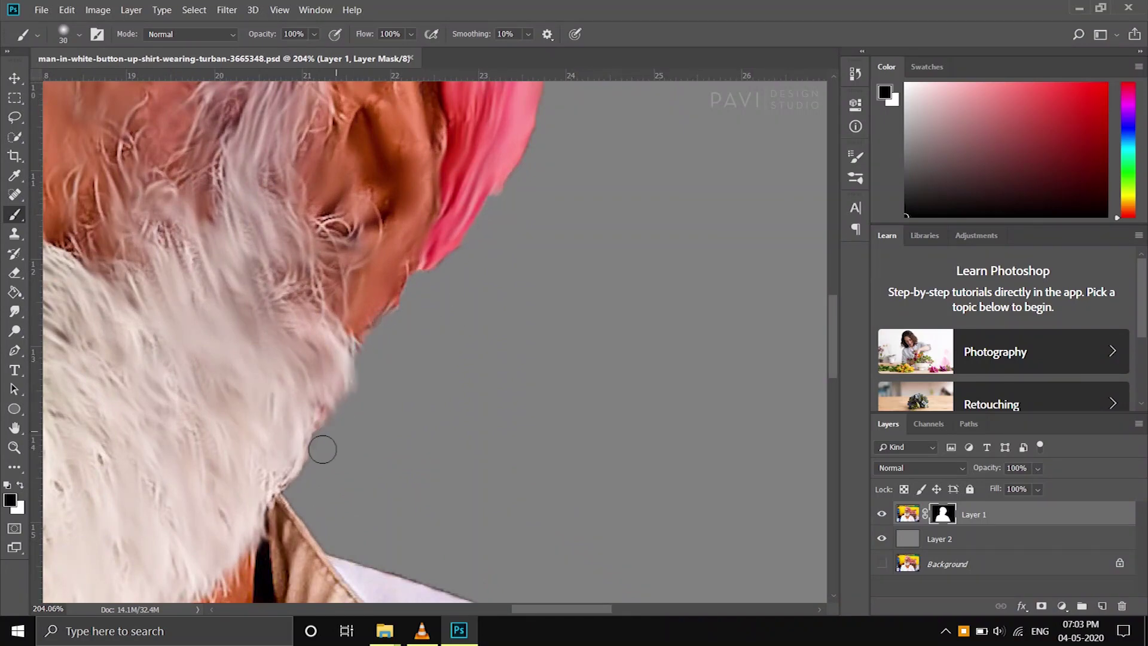
{"action": "scroll", "coordinate": [325, 443], "scroll_direction": "down", "scroll_amount": 2}
{"action": "scroll", "coordinate": [361, 197], "scroll_direction": "down", "scroll_amount": 3}
{"action": "scroll", "coordinate": [590, 272], "scroll_direction": "up", "scroll_amount": 1}
{"action": "scroll", "coordinate": [589, 272], "scroll_direction": "down", "scroll_amount": 1}
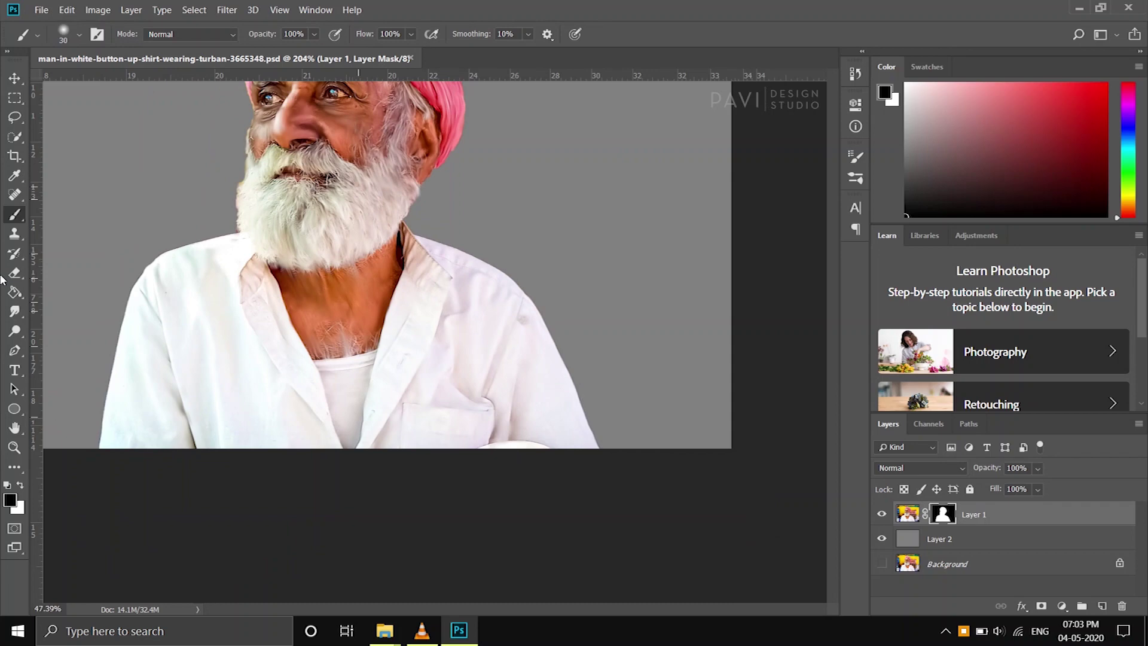
{"action": "scroll", "coordinate": [590, 272], "scroll_direction": "down", "scroll_amount": 2}
{"action": "scroll", "coordinate": [239, 409], "scroll_direction": "up", "scroll_amount": 3}
{"action": "scroll", "coordinate": [438, 353], "scroll_direction": "up", "scroll_amount": 2}
{"action": "scroll", "coordinate": [439, 353], "scroll_direction": "up", "scroll_amount": 1}
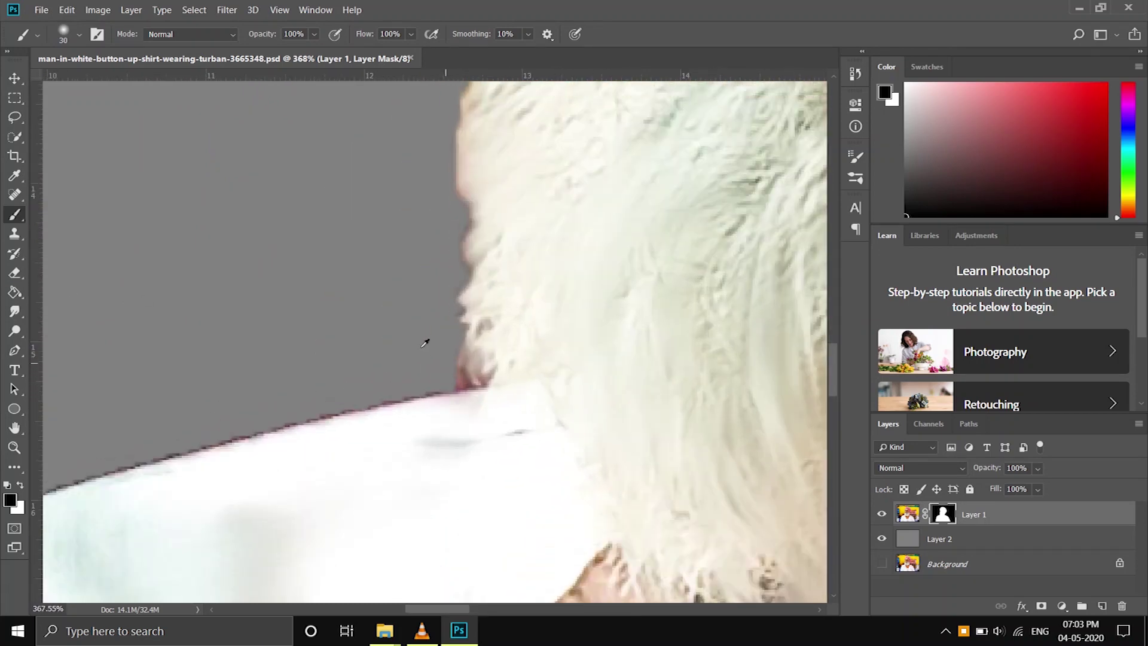
{"action": "scroll", "coordinate": [180, 417], "scroll_direction": "down", "scroll_amount": 1}
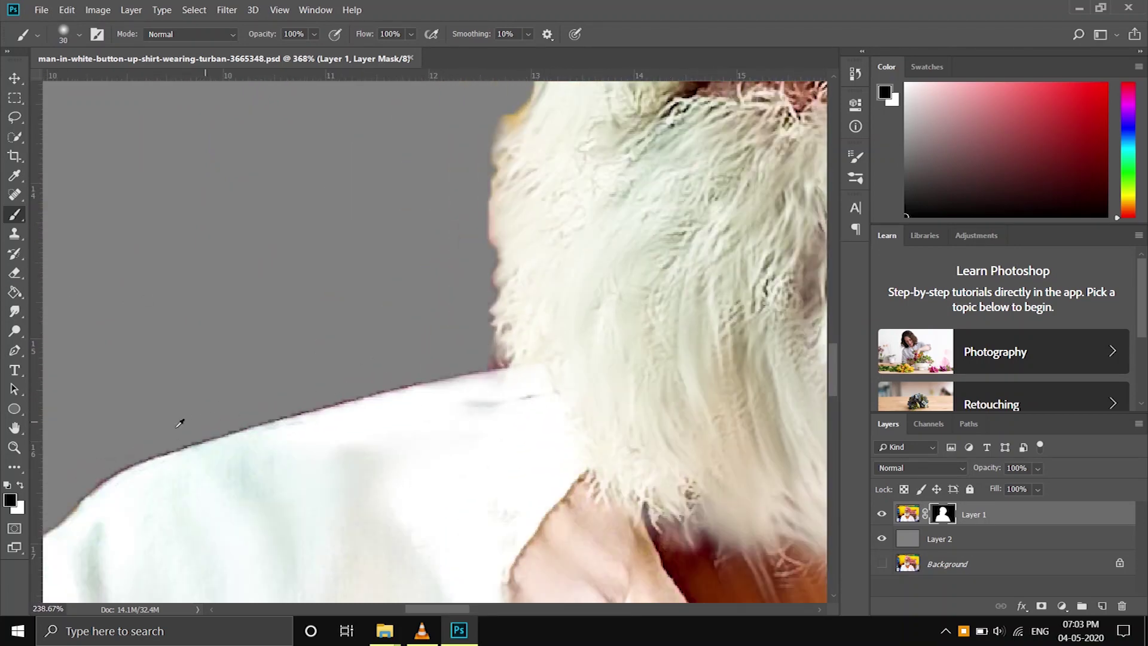
{"action": "scroll", "coordinate": [233, 402], "scroll_direction": "up", "scroll_amount": 1}
{"action": "scroll", "coordinate": [297, 431], "scroll_direction": "down", "scroll_amount": 2}
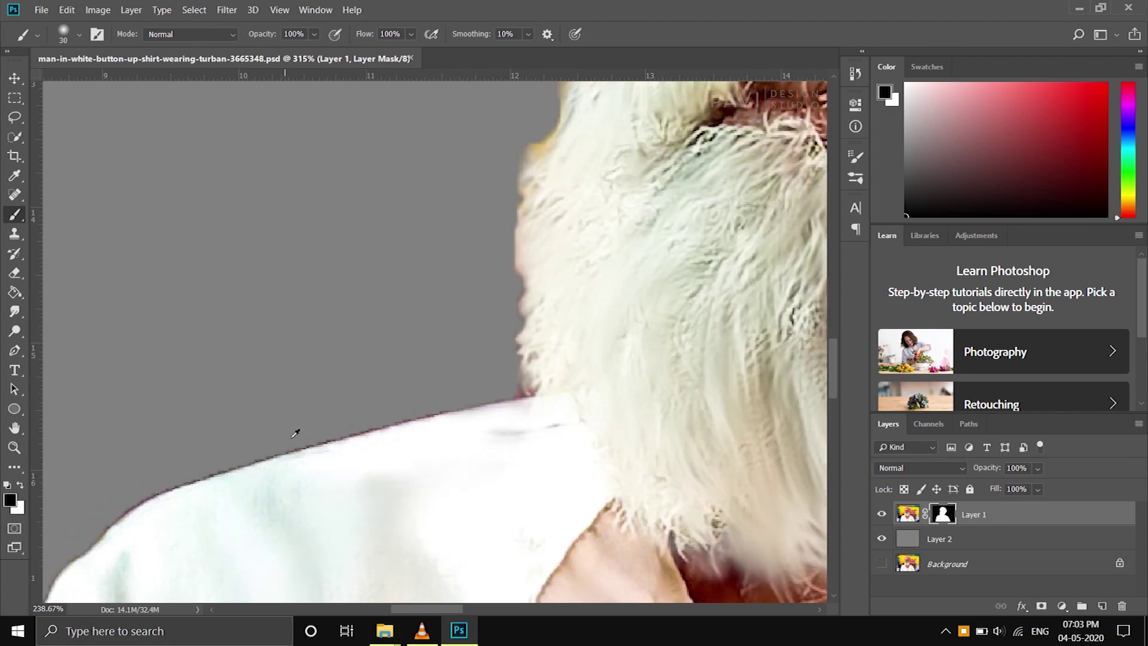
{"action": "scroll", "coordinate": [335, 402], "scroll_direction": "down", "scroll_amount": 2}
{"action": "scroll", "coordinate": [359, 298], "scroll_direction": "down", "scroll_amount": 2}
{"action": "scroll", "coordinate": [279, 305], "scroll_direction": "up", "scroll_amount": 1}
{"action": "scroll", "coordinate": [280, 305], "scroll_direction": "up", "scroll_amount": 2}
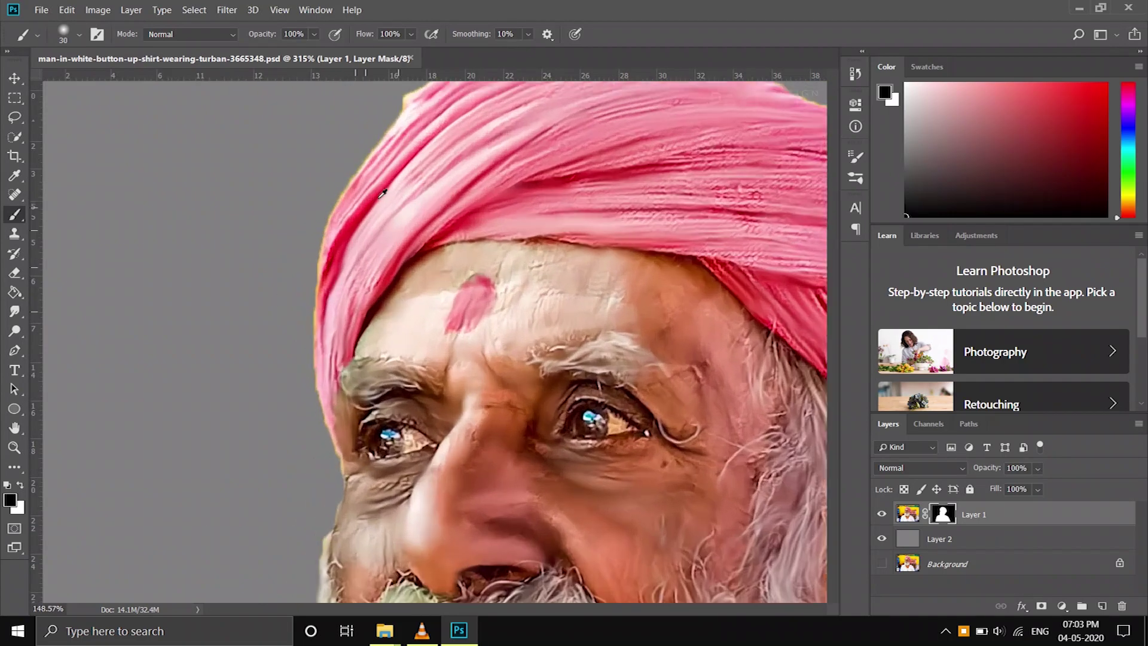
{"action": "scroll", "coordinate": [275, 251], "scroll_direction": "down", "scroll_amount": 4}
{"action": "scroll", "coordinate": [272, 210], "scroll_direction": "up", "scroll_amount": 1}
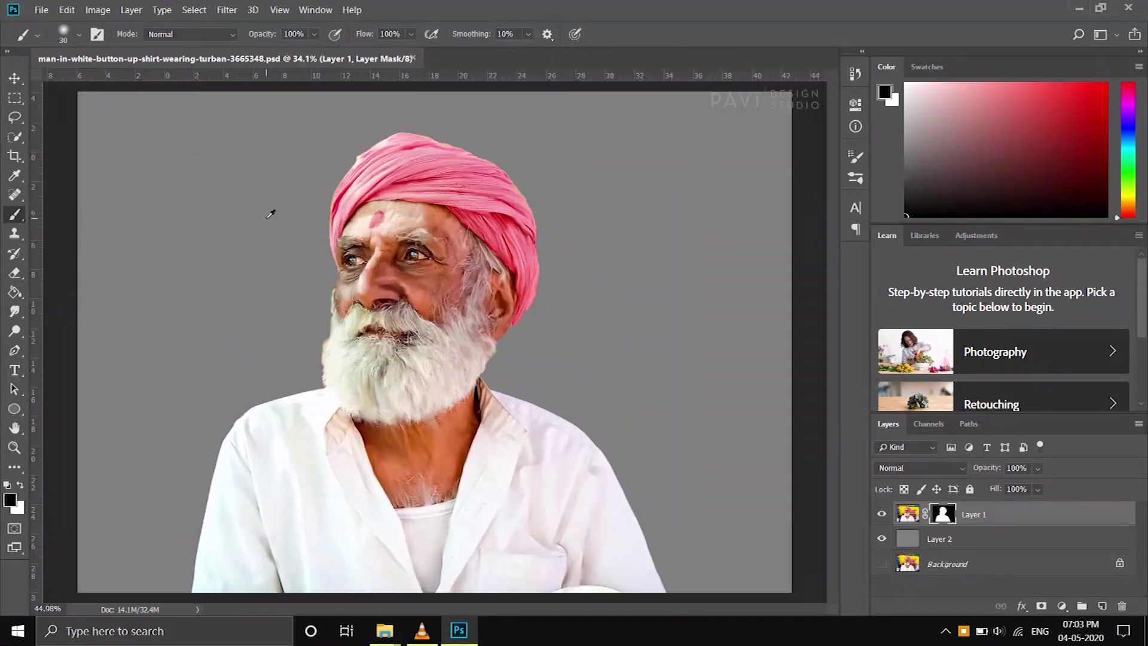
- Duplicate Layer 1, move the original below Layer 2, and apply the copy's layer mask
{"action": "left_click", "coordinate": [12, 78]}
{"action": "key", "text": "ctrl+j"}
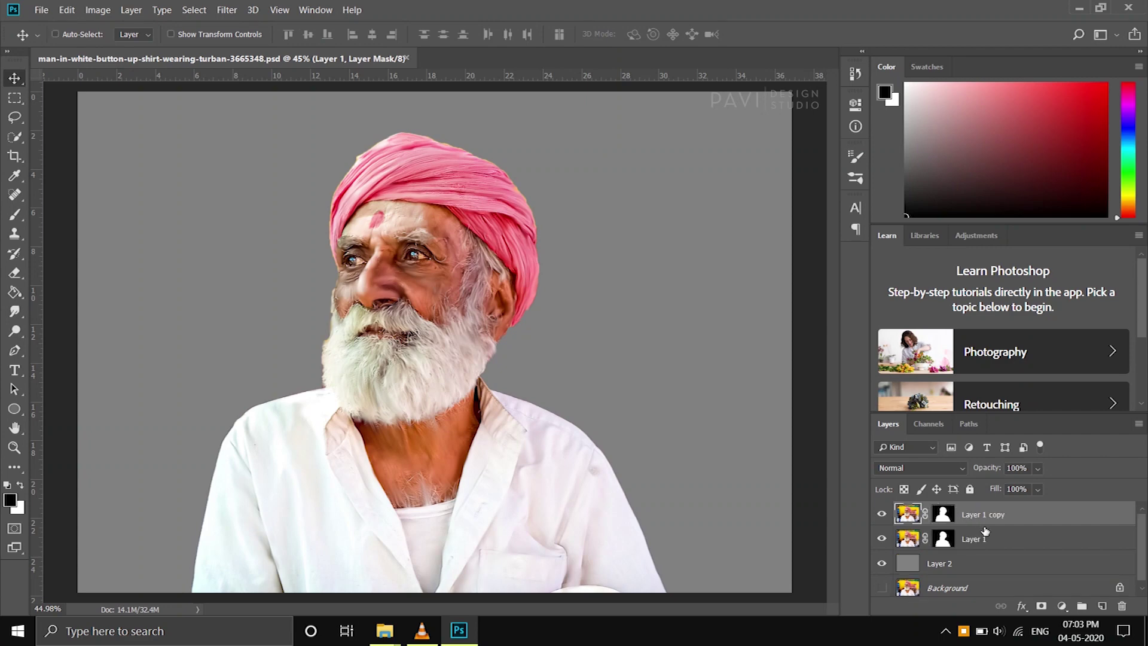
{"action": "left_click_drag", "start_coordinate": [975, 573], "coordinate": [975, 576]}
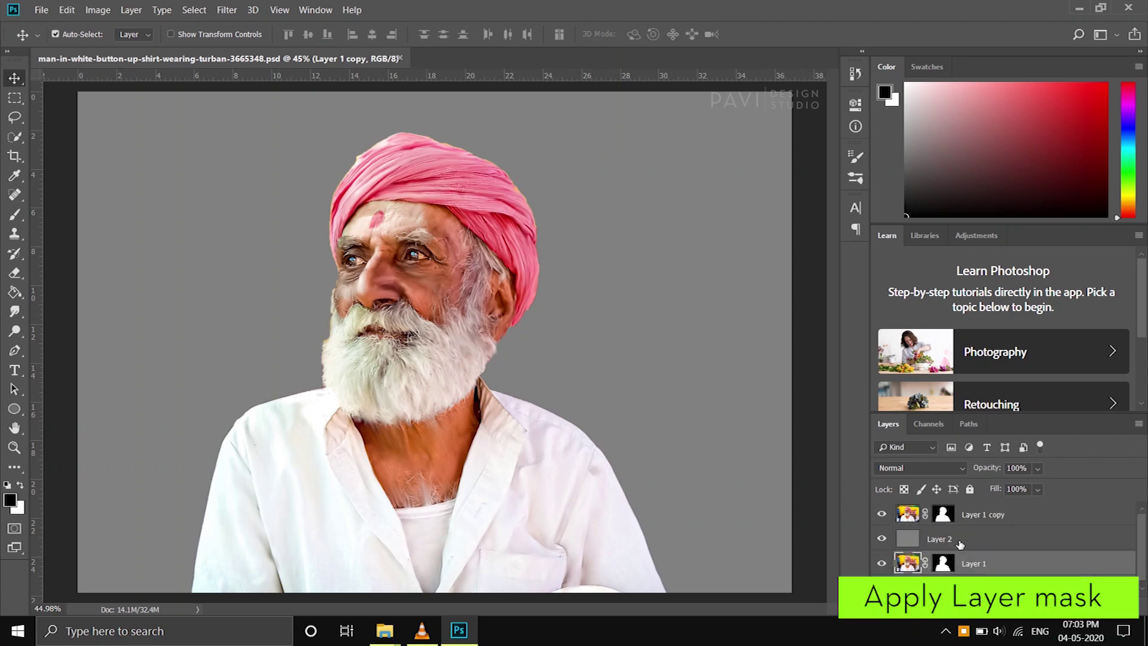
{"action": "left_click", "coordinate": [945, 515]}
{"action": "right_click", "coordinate": [945, 515]}
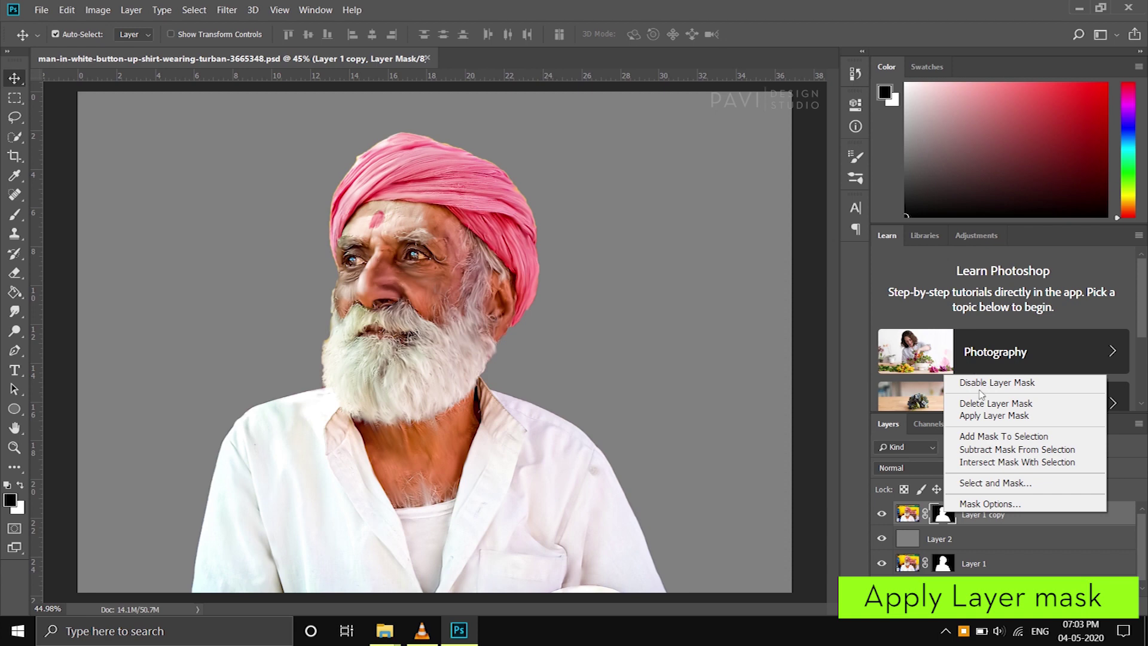
{"action": "left_click", "coordinate": [992, 417]}
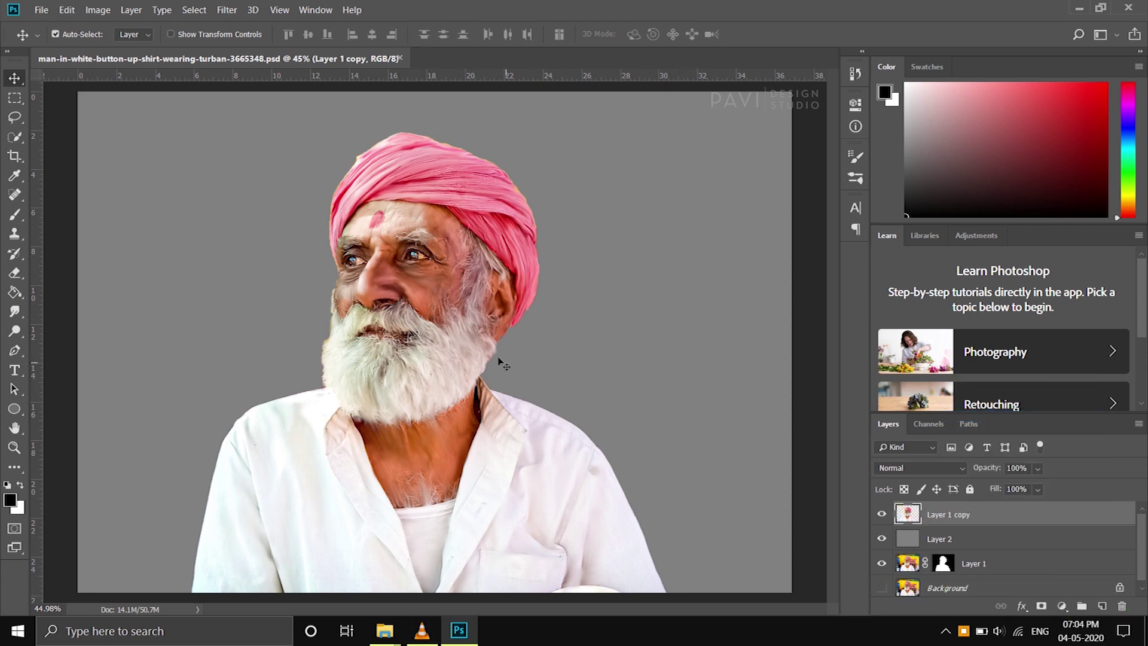
{"action": "key", "text": "ctrl"}
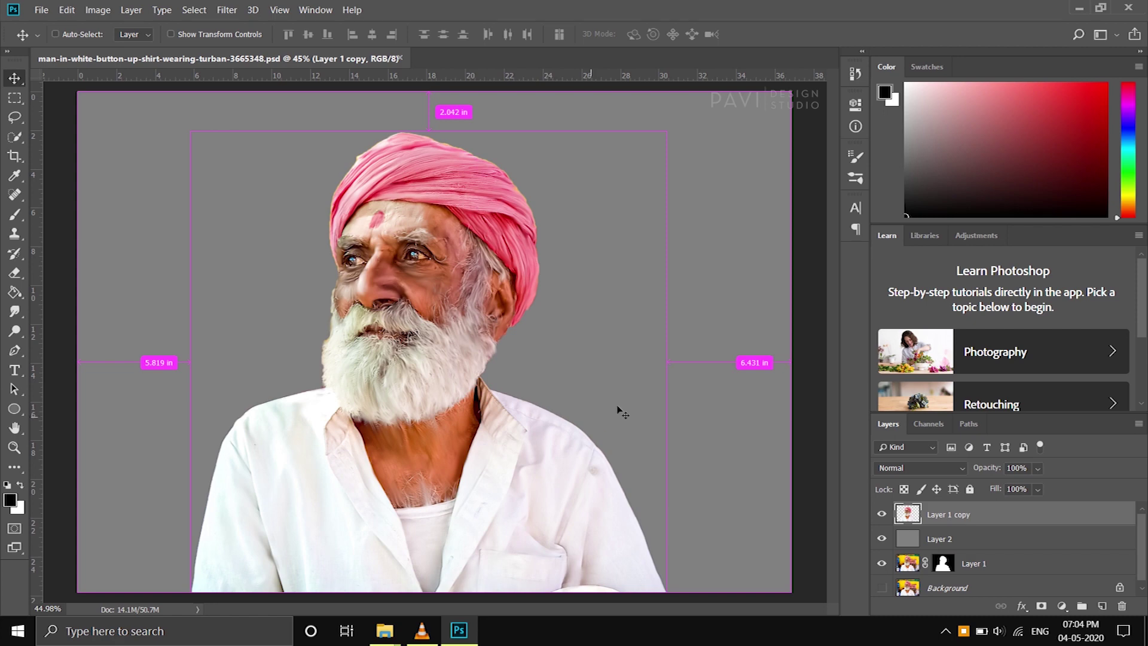
- Scale the Layer 1 copy to about 94% and recenter it on the canvas
{"action": "key", "text": "ctrl+t"}
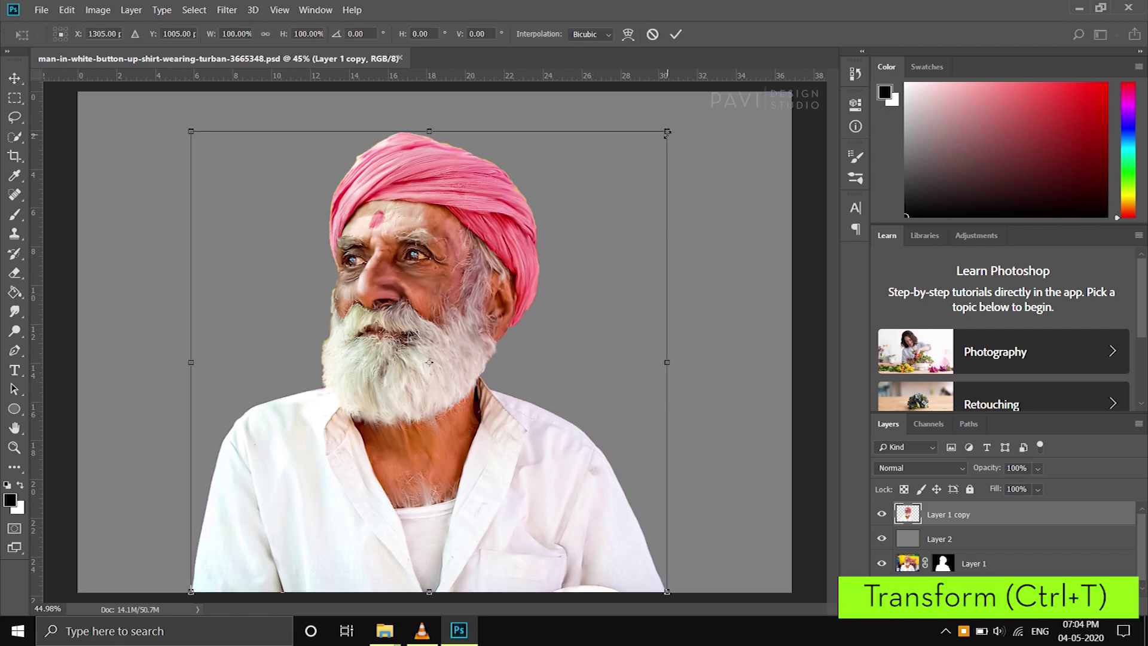
{"action": "left_click_drag", "start_coordinate": [630, 165], "coordinate": [627, 170]}
{"action": "left_click_drag", "start_coordinate": [574, 359], "coordinate": [594, 333]}
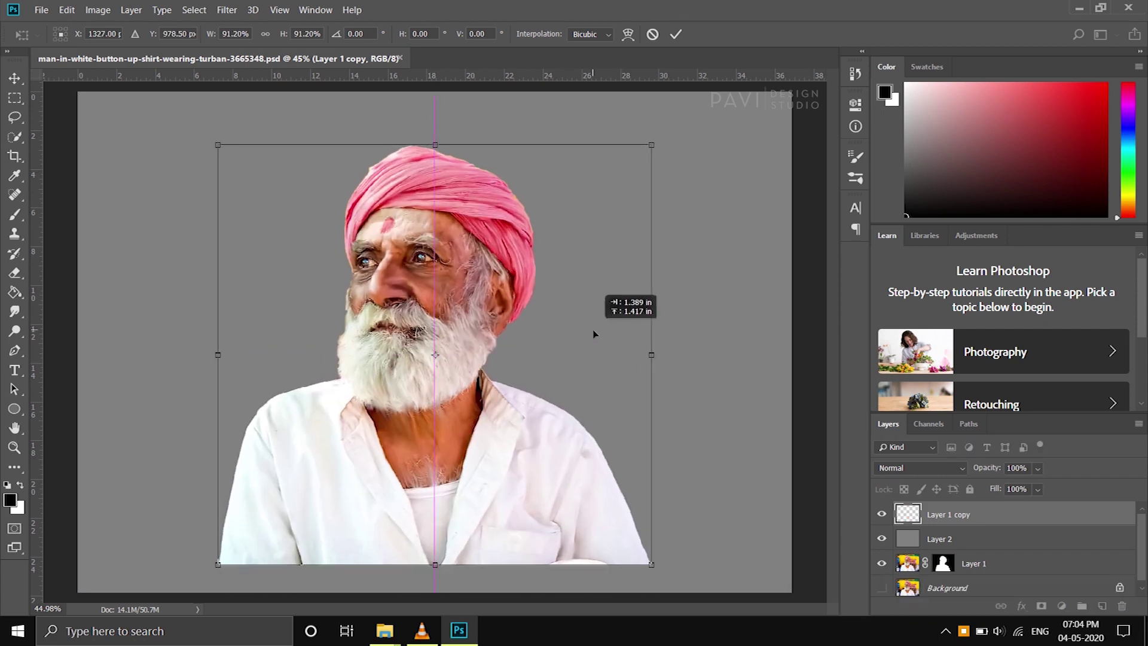
{"action": "left_click_drag", "start_coordinate": [593, 333], "coordinate": [579, 339]}
{"action": "left_click_drag", "start_coordinate": [646, 143], "coordinate": [662, 128]}
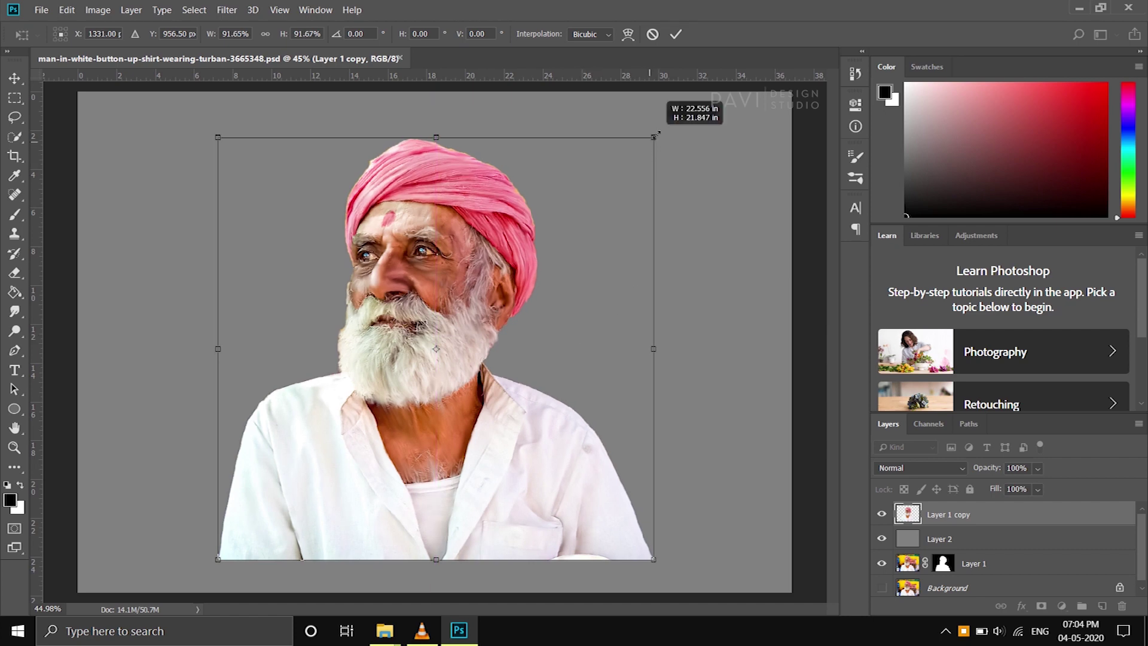
{"action": "mouse_move", "coordinate": [595, 282]}
{"action": "left_mouse_down"}
{"action": "mouse_move", "coordinate": [583, 286]}
{"action": "mouse_move", "coordinate": [587, 275]}
{"action": "left_mouse_up"}
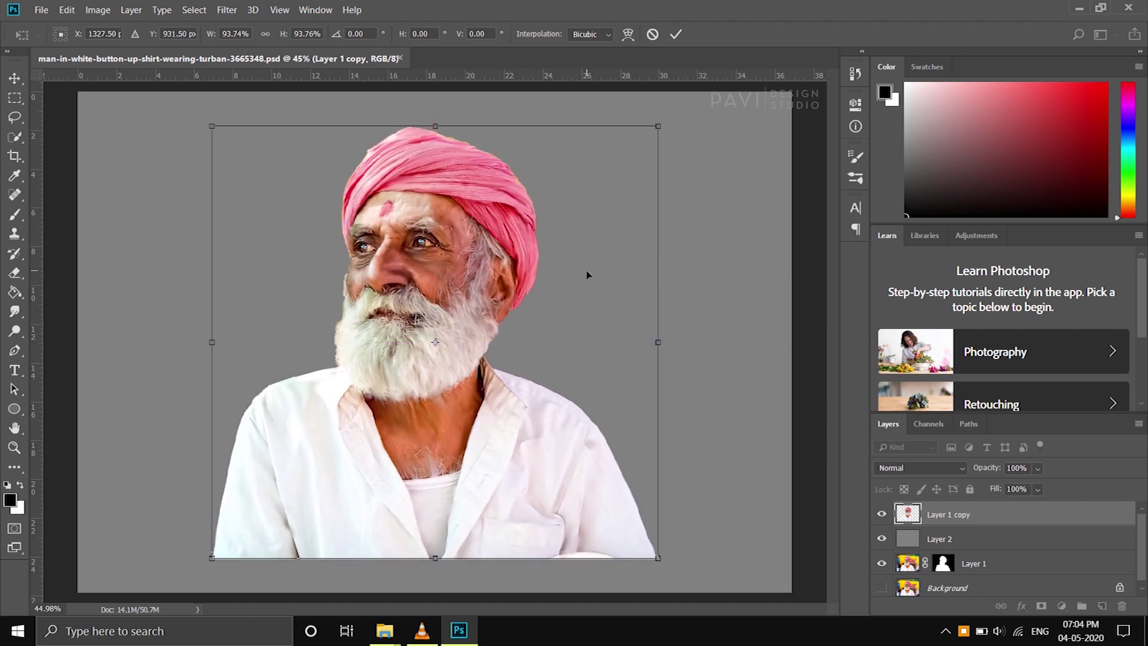
{"action": "left_click", "coordinate": [676, 34]}
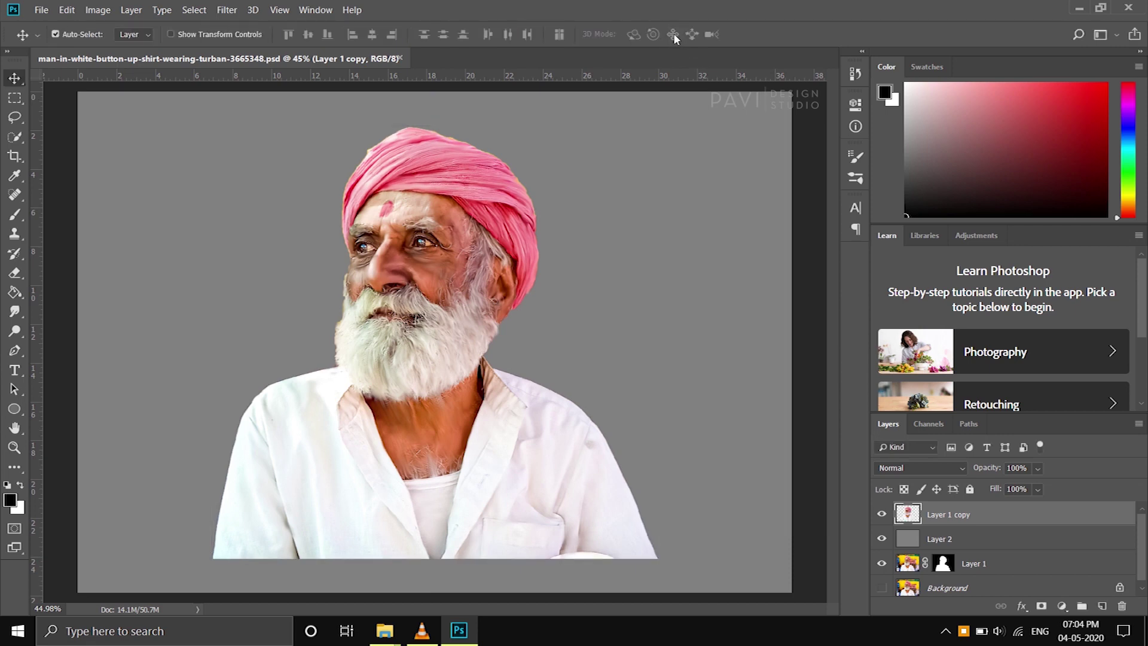
- Add a layer mask to Layer 1 copy and soften the shirt's bottom-left edge with a large brush
{"action": "left_click", "coordinate": [1041, 607]}
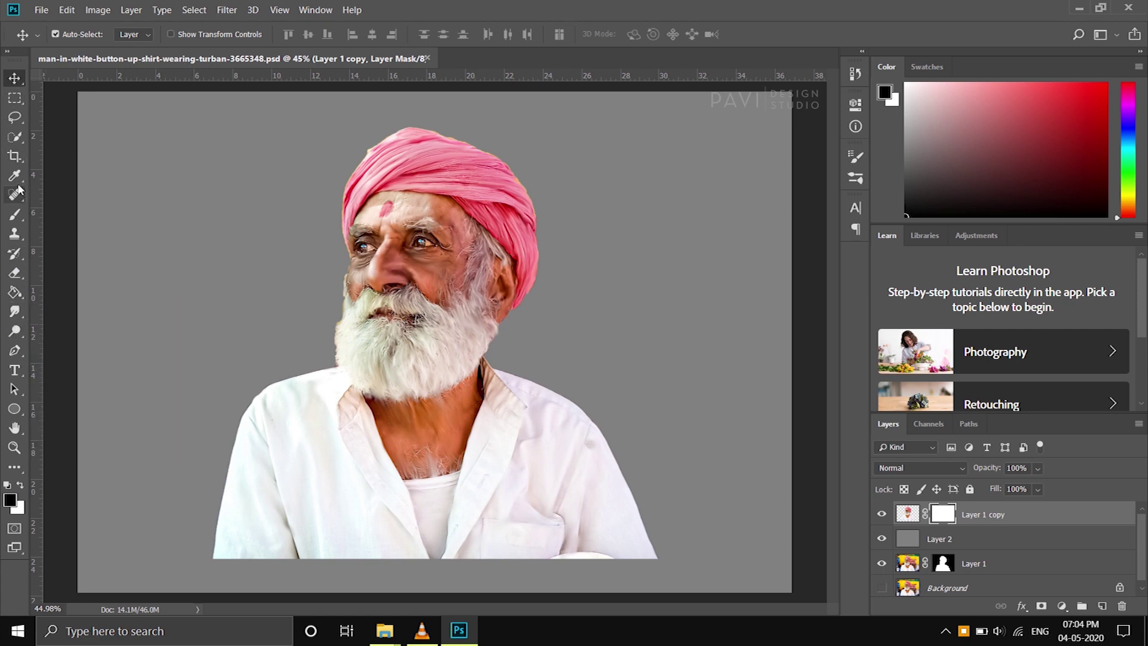
{"action": "left_click", "coordinate": [15, 214]}
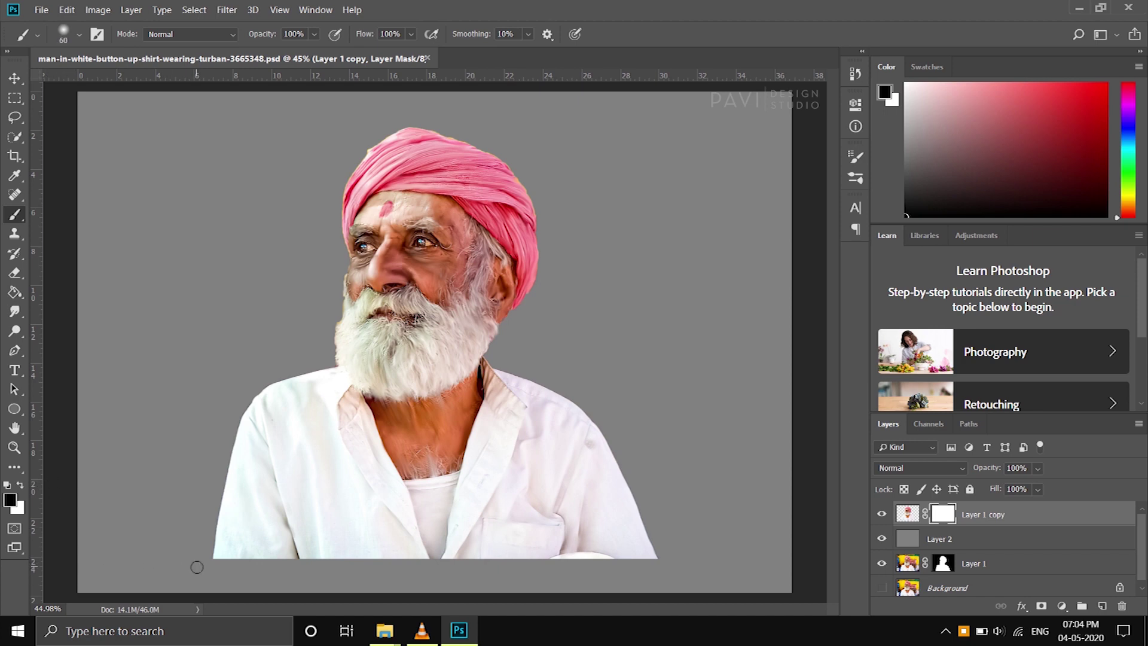
{"action": "key", "text": "bracketright"}
{"action": "key", "text": "bracketright"}
{"action": "key", "text": "bracketright"}
{"action": "key", "text": "bracketright"}
{"action": "key", "text": "bracketright"}
{"action": "key", "text": "bracketright"}
{"action": "left_click_drag", "start_coordinate": [211, 559], "coordinate": [244, 572]}
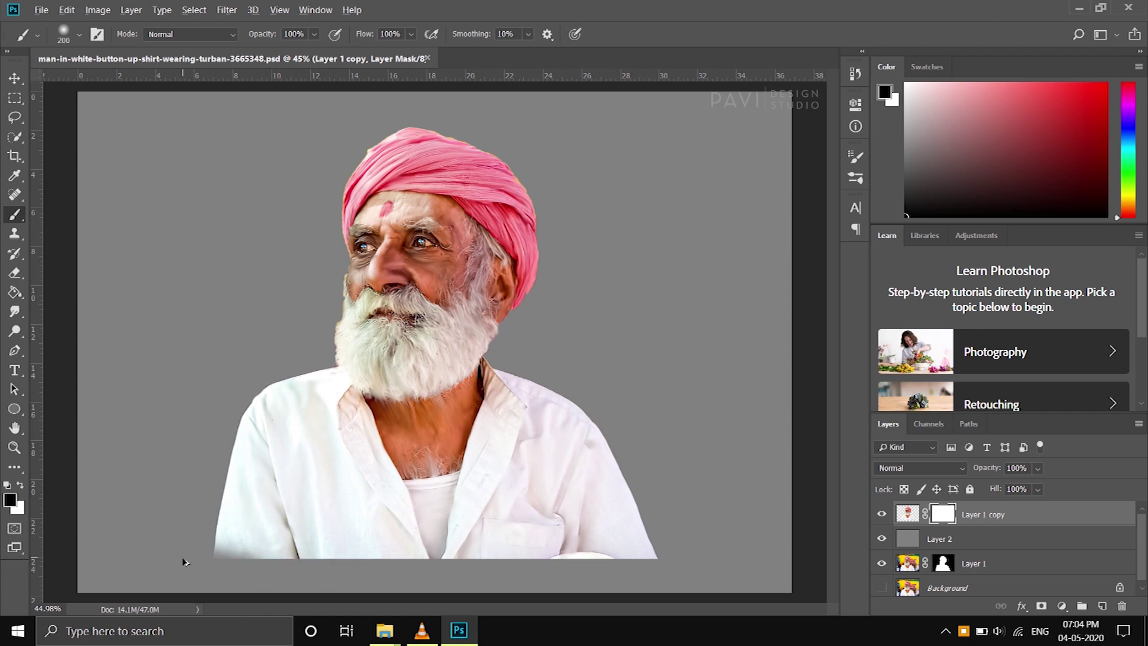
{"action": "key", "text": "ctrl+z"}
{"action": "key", "text": "bracketright"}
{"action": "key", "text": "bracketright"}
{"action": "key", "text": "bracketright"}
{"action": "left_click", "coordinate": [153, 534]}
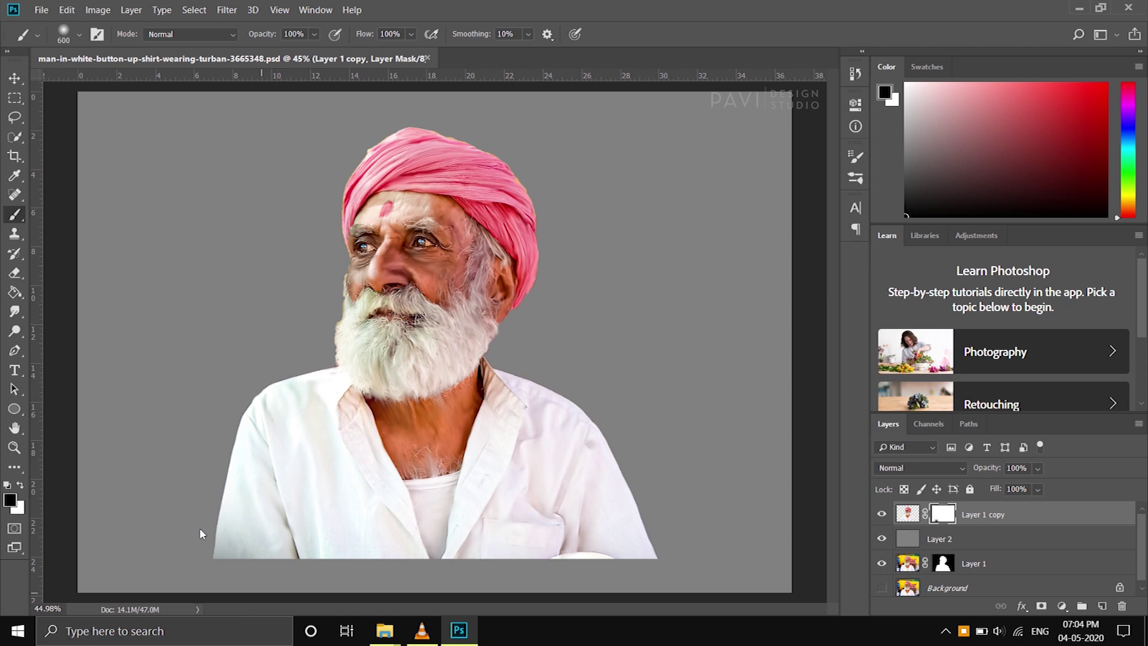
- Fade the shirt's bottom edge into the grey with a half-size brush
{"action": "scroll", "coordinate": [337, 221], "scroll_direction": "down", "scroll_amount": 1}
{"action": "scroll", "coordinate": [399, 274], "scroll_direction": "down", "scroll_amount": 2}
{"action": "scroll", "coordinate": [345, 473], "scroll_direction": "up", "scroll_amount": 1}
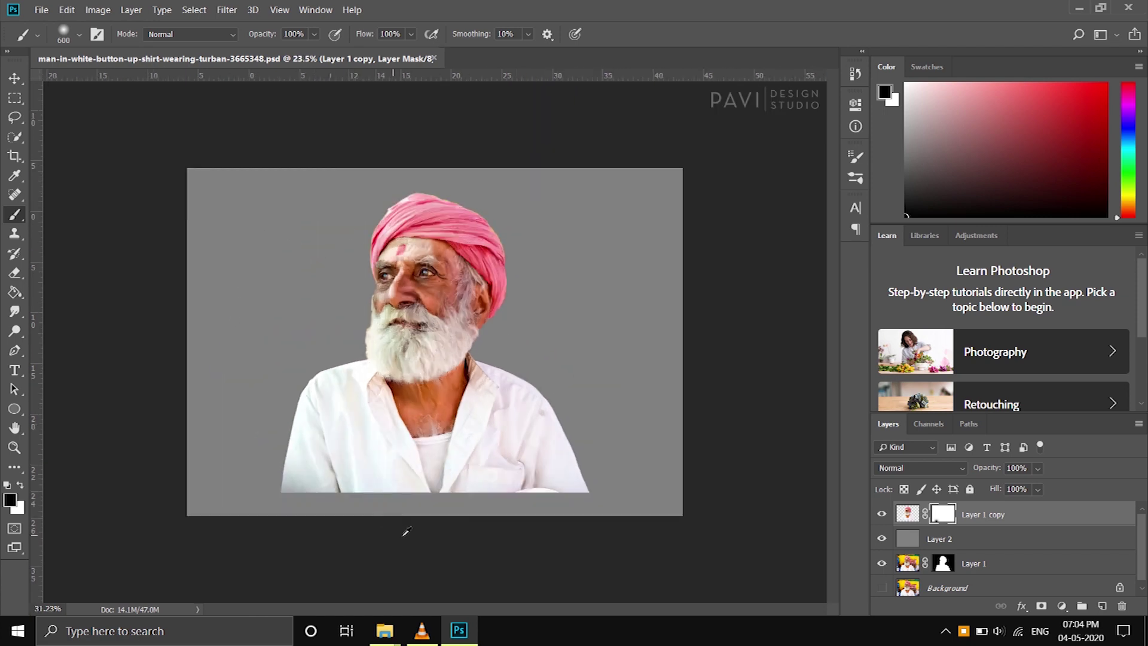
{"action": "scroll", "coordinate": [402, 531], "scroll_direction": "up", "scroll_amount": 2}
{"action": "scroll", "coordinate": [422, 443], "scroll_direction": "down", "scroll_amount": 1}
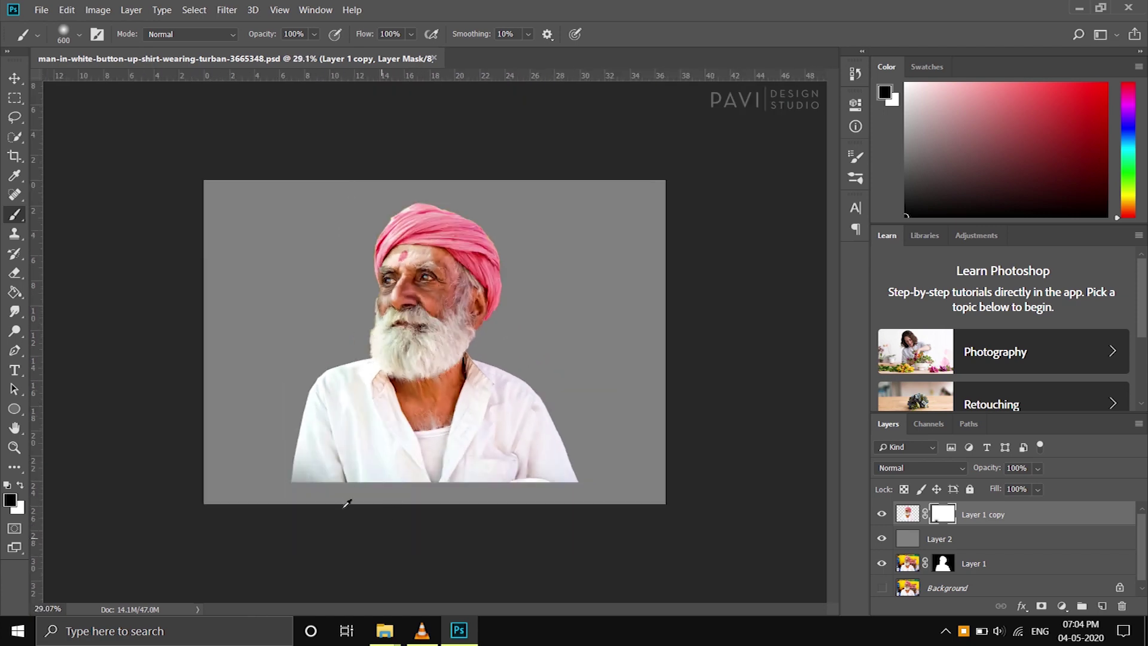
{"action": "left_click_drag", "start_coordinate": [264, 473], "coordinate": [338, 485]}
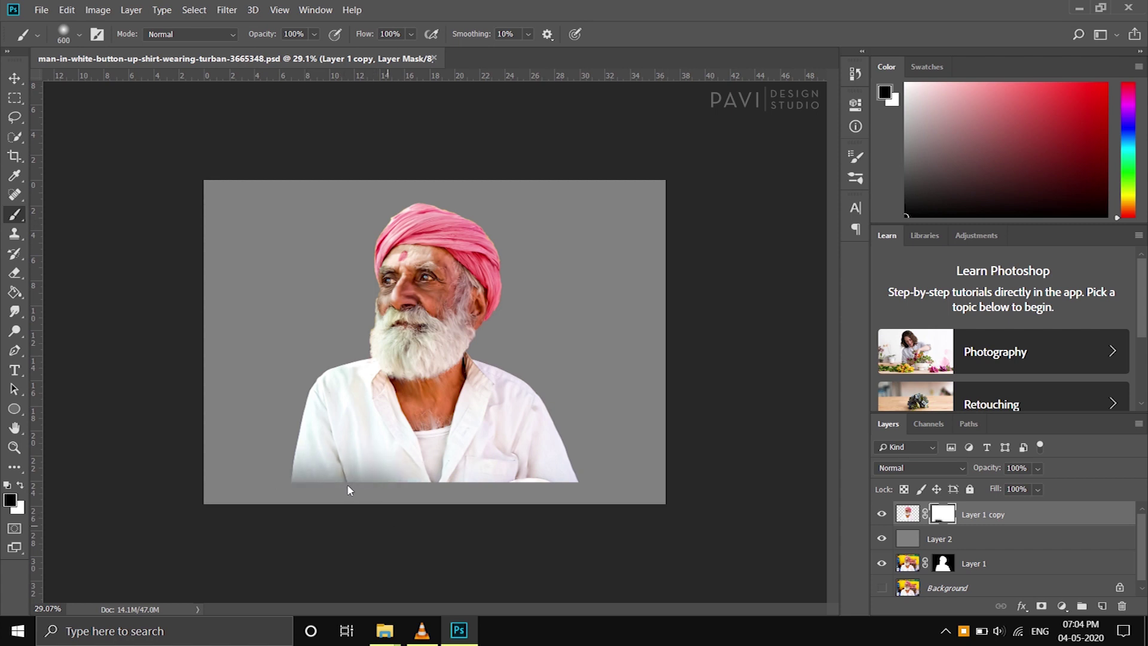
{"action": "key", "text": "ctrl+z"}
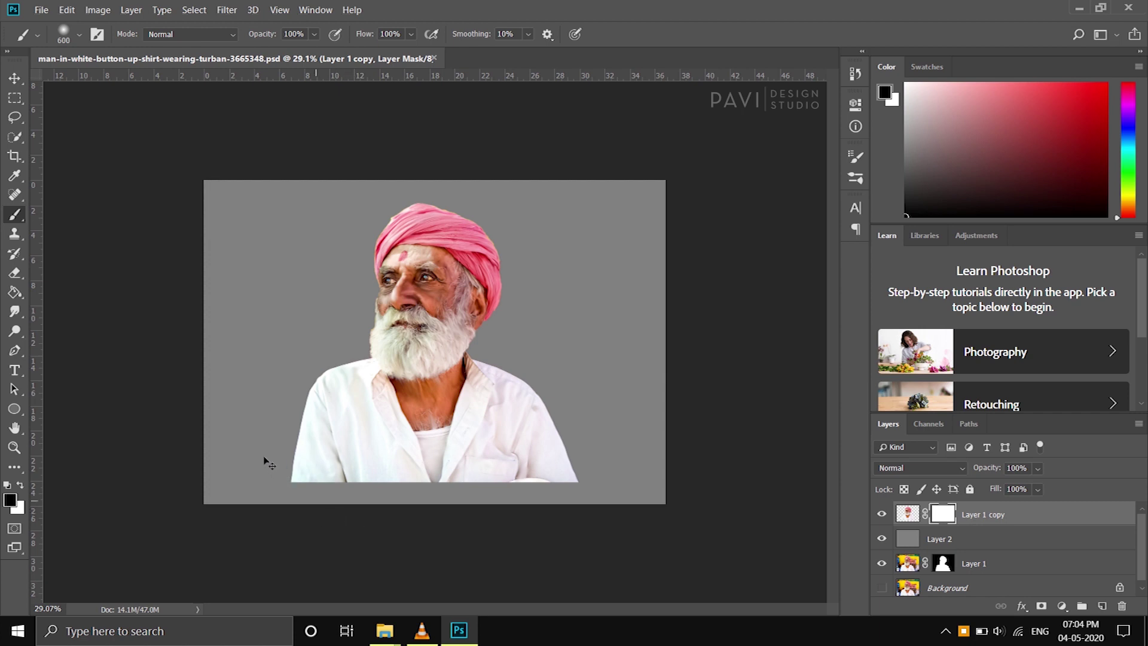
{"action": "key", "text": "bracketleft"}
{"action": "key", "text": "bracketleft"}
{"action": "key", "text": "bracketleft"}
{"action": "mouse_move", "coordinate": [278, 479]}
{"action": "left_mouse_down"}
{"action": "mouse_move", "coordinate": [377, 488]}
{"action": "mouse_move", "coordinate": [364, 478]}
{"action": "left_mouse_up"}
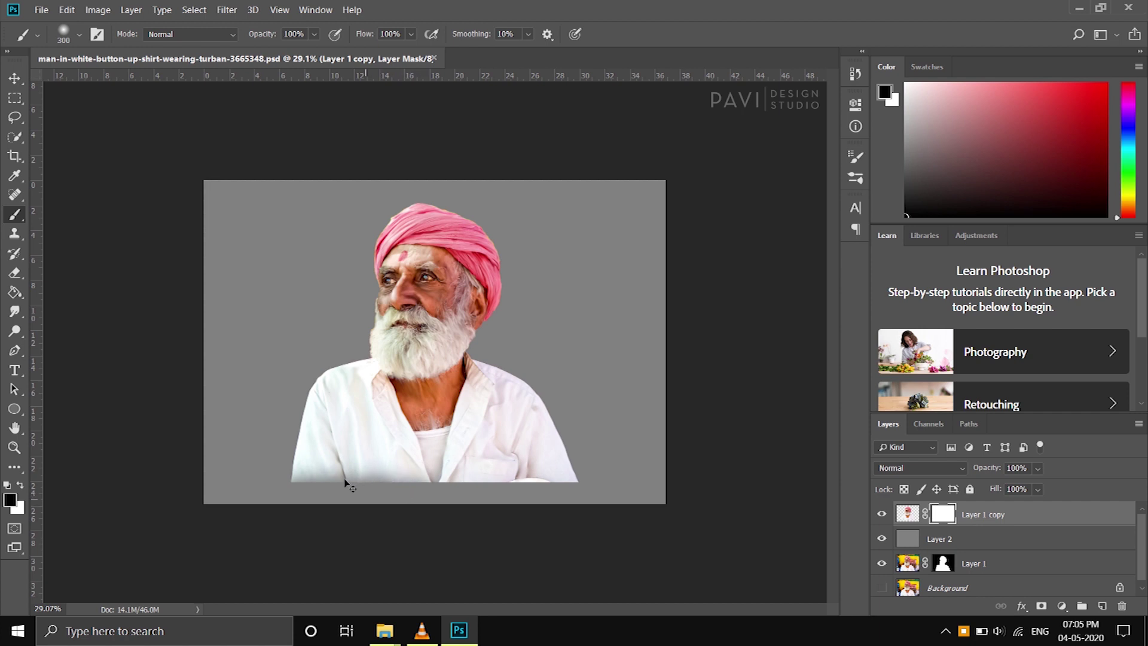
- Blend the shirt's lower-left, middle and right edges into grey, then add an empty Layer 3
{"action": "left_click_drag", "start_coordinate": [263, 476], "coordinate": [292, 486]}
{"action": "left_click_drag", "start_coordinate": [380, 483], "coordinate": [401, 477]}
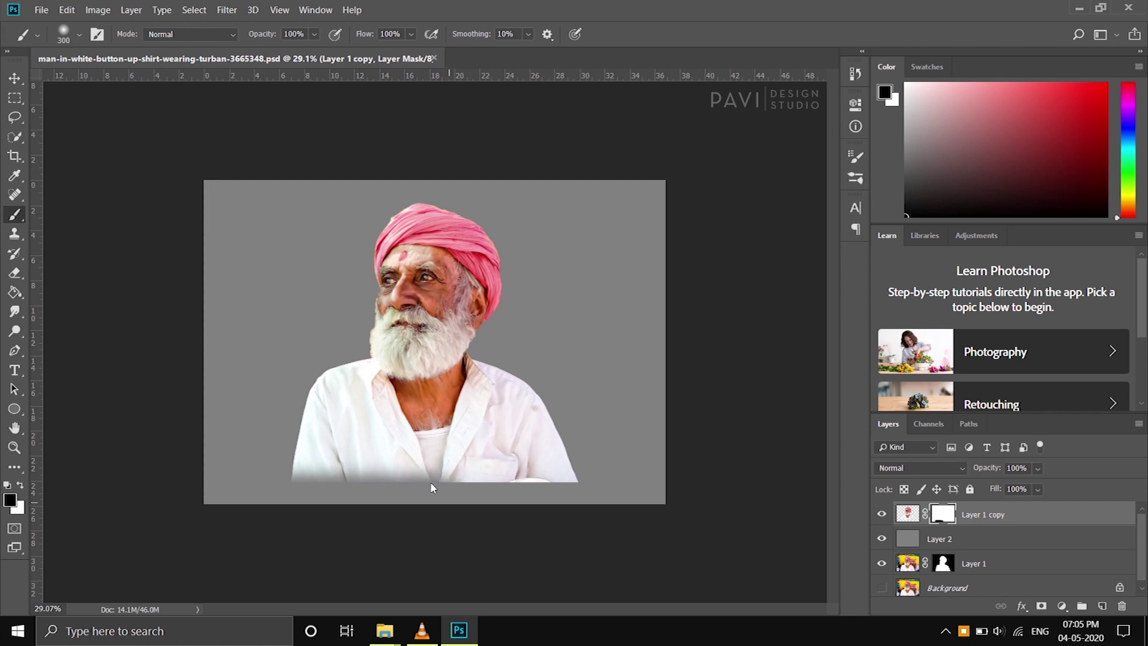
{"action": "mouse_move", "coordinate": [476, 482]}
{"action": "left_mouse_down"}
{"action": "mouse_move", "coordinate": [607, 484]}
{"action": "mouse_move", "coordinate": [425, 486]}
{"action": "left_mouse_up"}
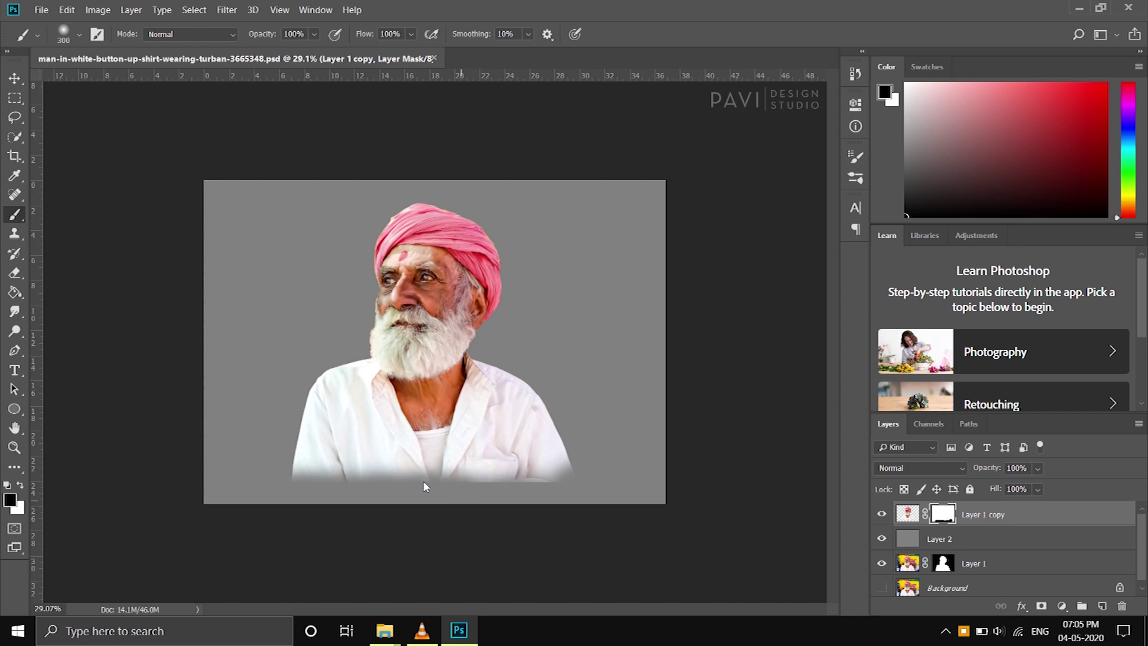
{"action": "left_click_drag", "start_coordinate": [489, 478], "coordinate": [526, 476]}
{"action": "left_click_drag", "start_coordinate": [422, 483], "coordinate": [333, 491]}
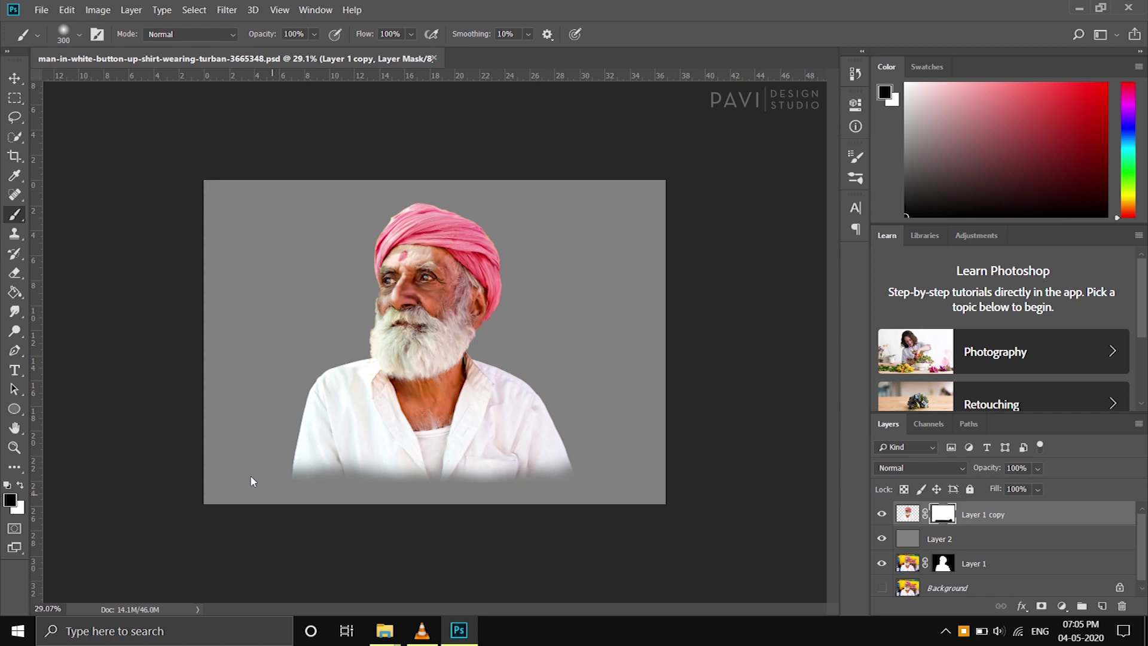
{"action": "left_click_drag", "start_coordinate": [261, 473], "coordinate": [263, 467]}
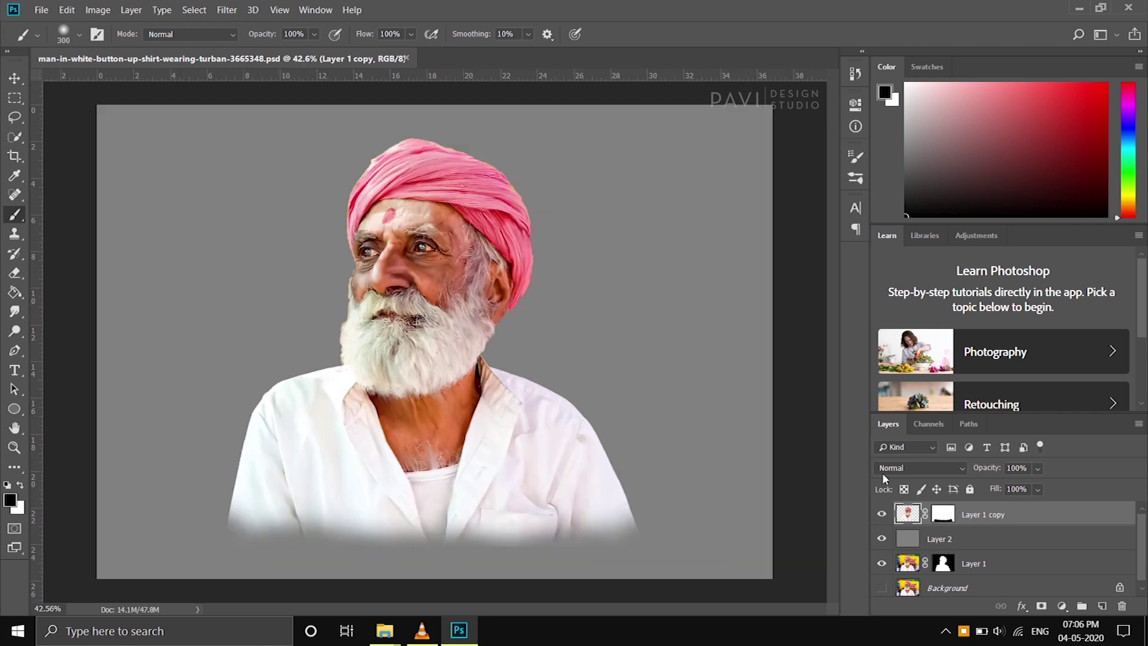
{"action": "left_click", "coordinate": [1102, 606]}
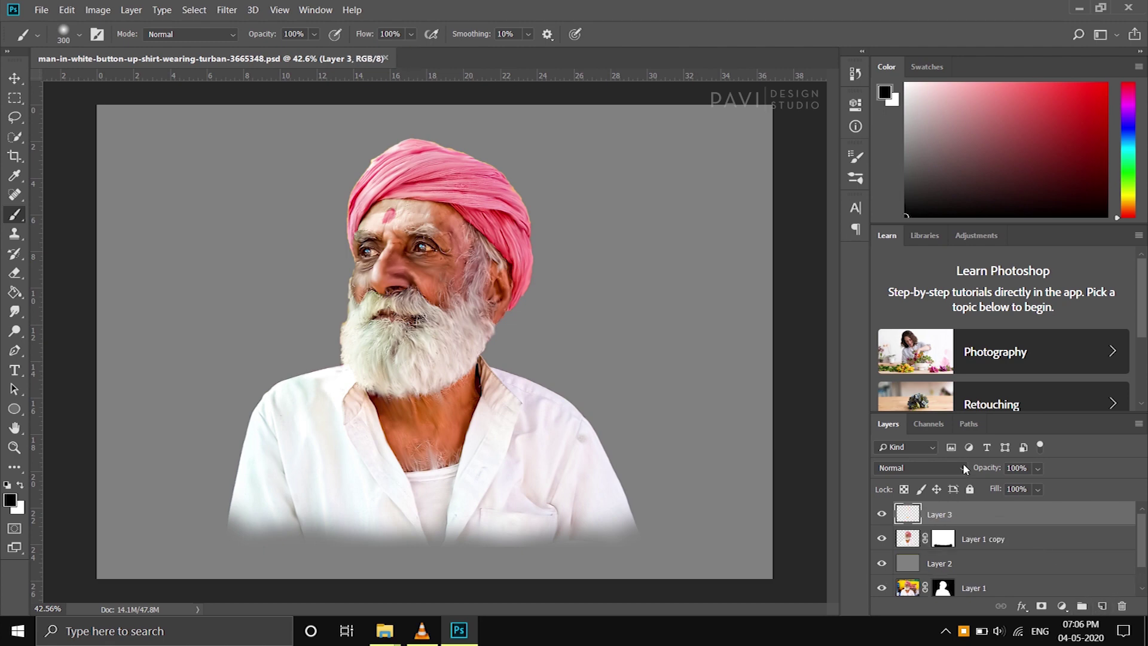
- Set Layer 3 to Color blending and tint the cheeks with pink ff5370 at about 13% opacity
{"action": "left_click", "coordinate": [958, 468]}
{"action": "left_click", "coordinate": [936, 445]}
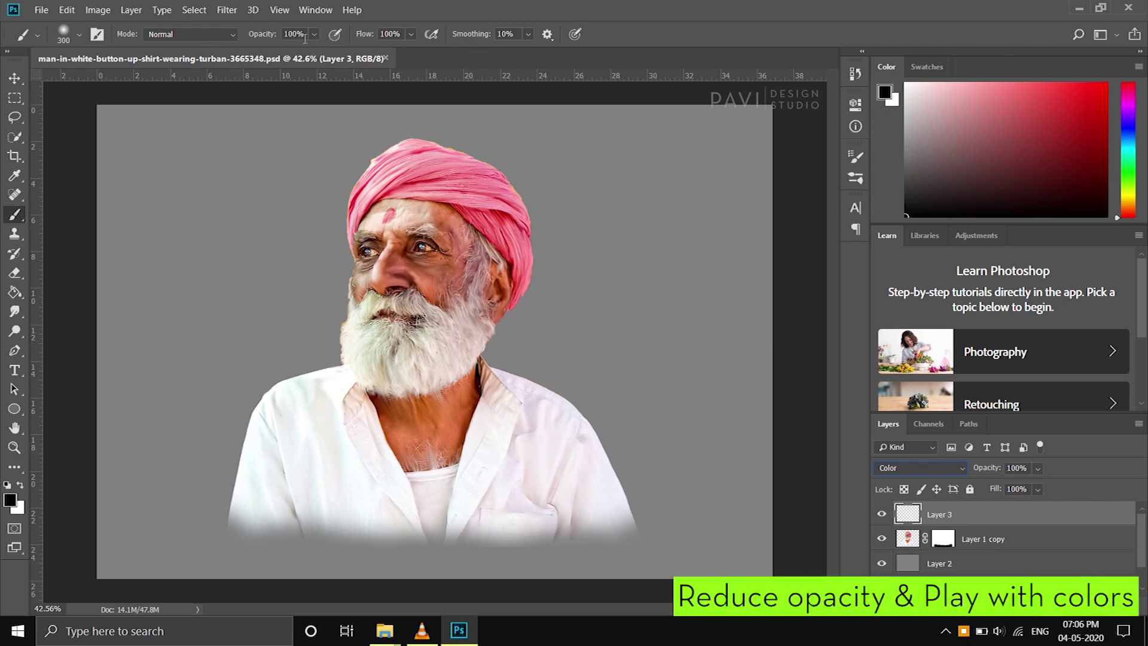
{"action": "left_click_drag", "start_coordinate": [274, 41], "coordinate": [210, 48]}
{"action": "left_click_drag", "start_coordinate": [209, 48], "coordinate": [209, 48]}
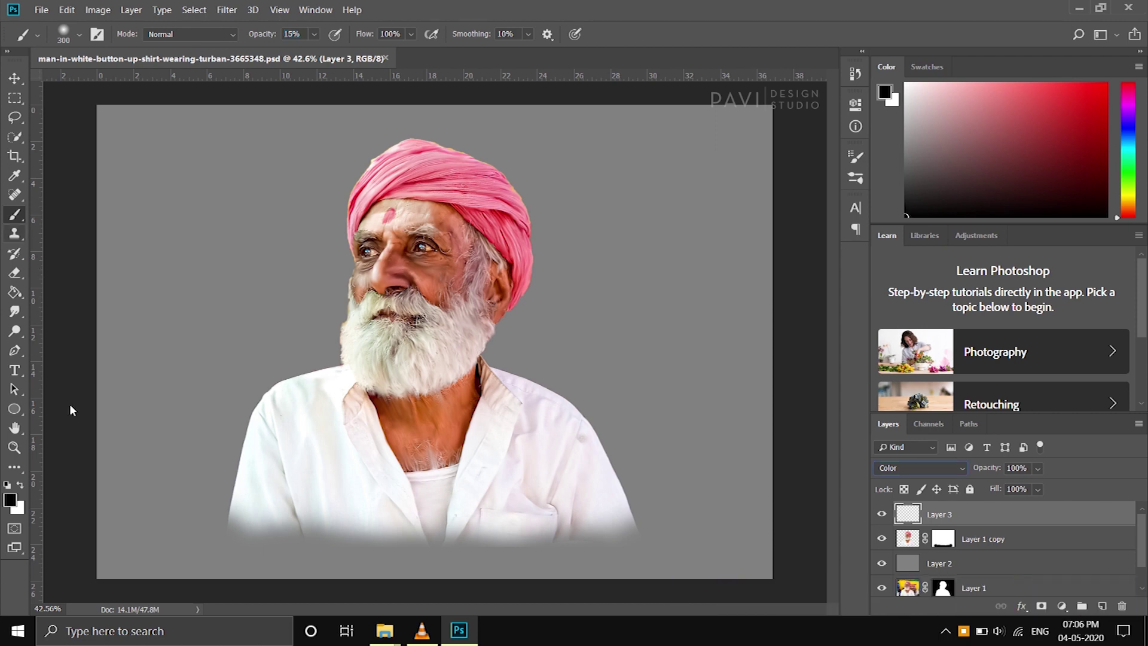
{"action": "type", "text": "f"}
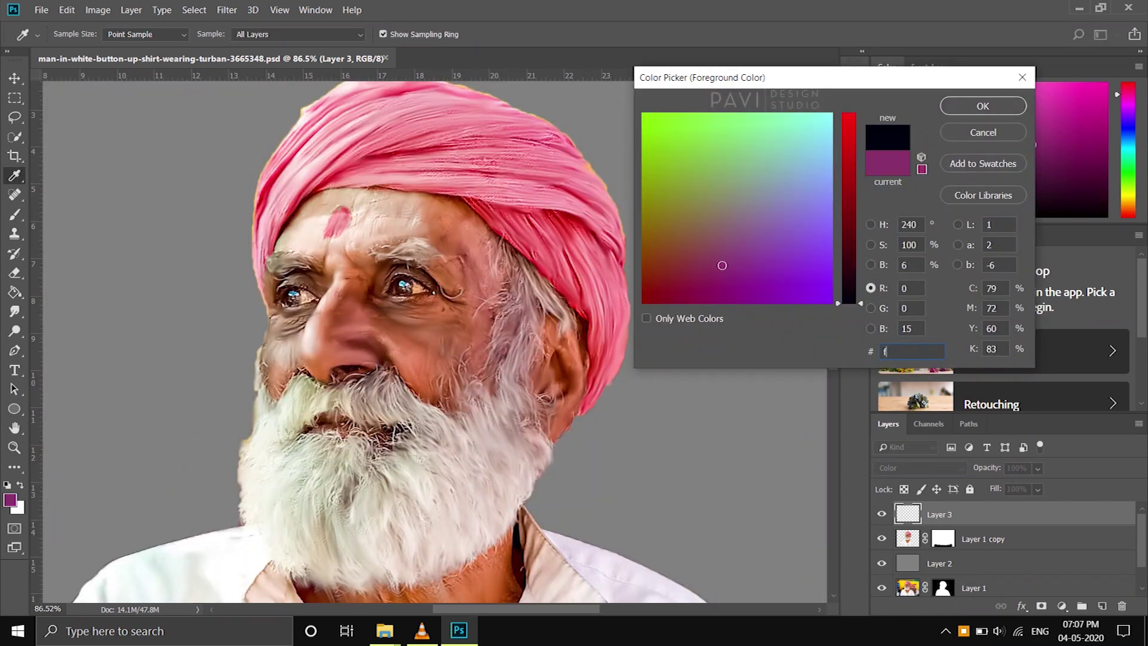
{"action": "type", "text": "f"}
{"action": "type", "text": "5"}
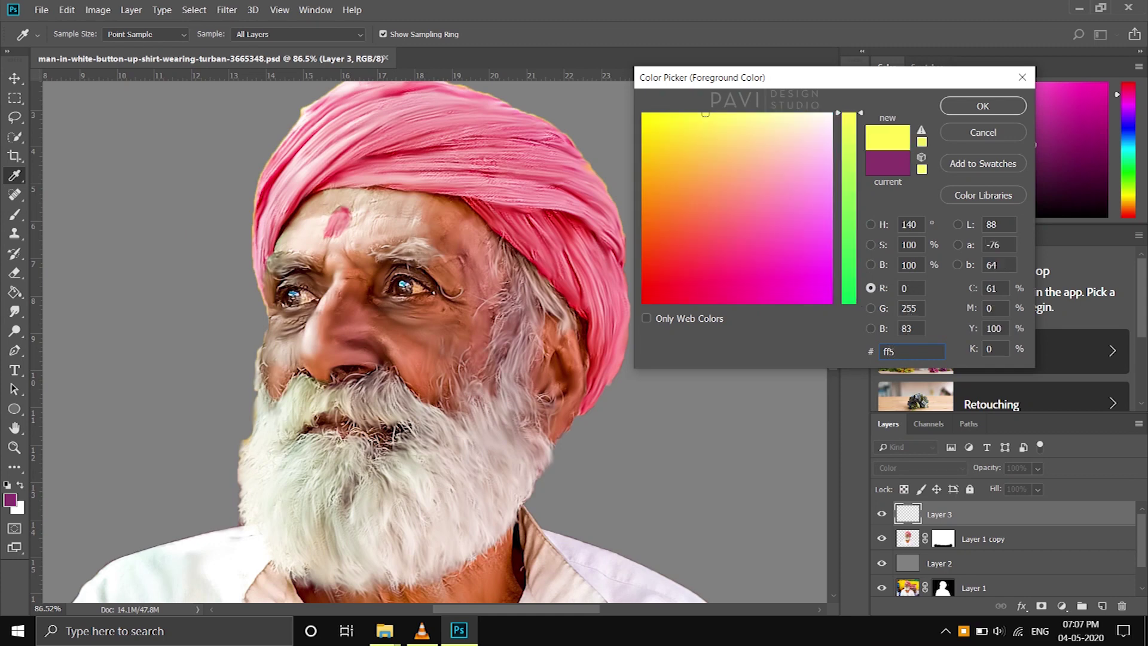
{"action": "type", "text": "37"}
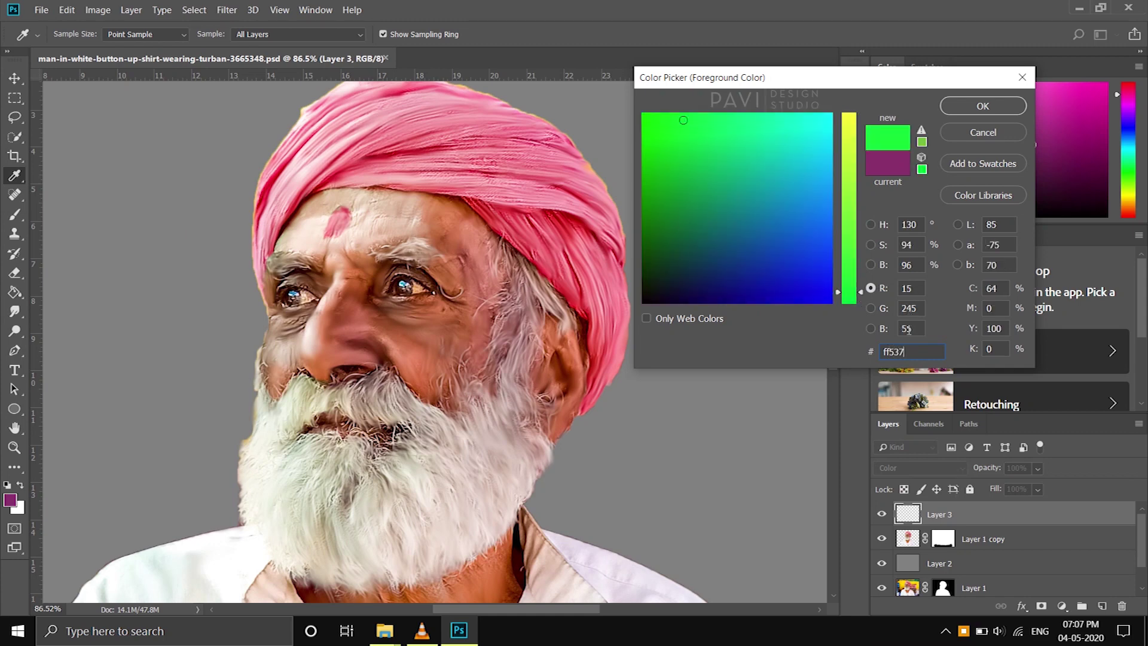
{"action": "type", "text": "0"}
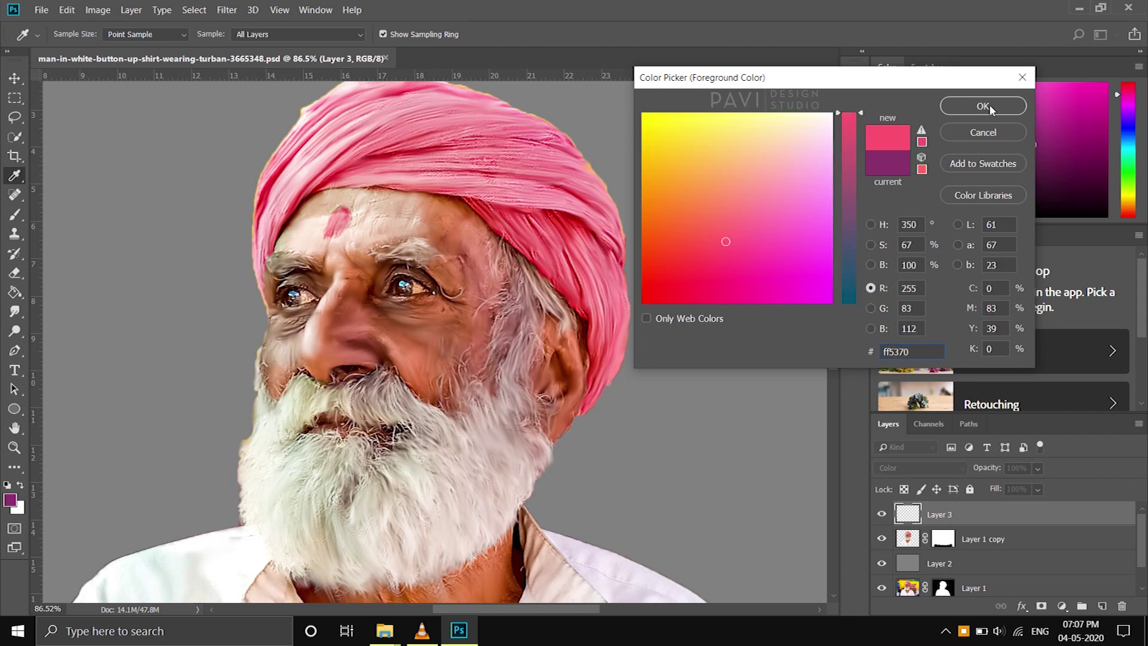
{"action": "left_click", "coordinate": [983, 107]}
{"action": "key", "text": "b"}
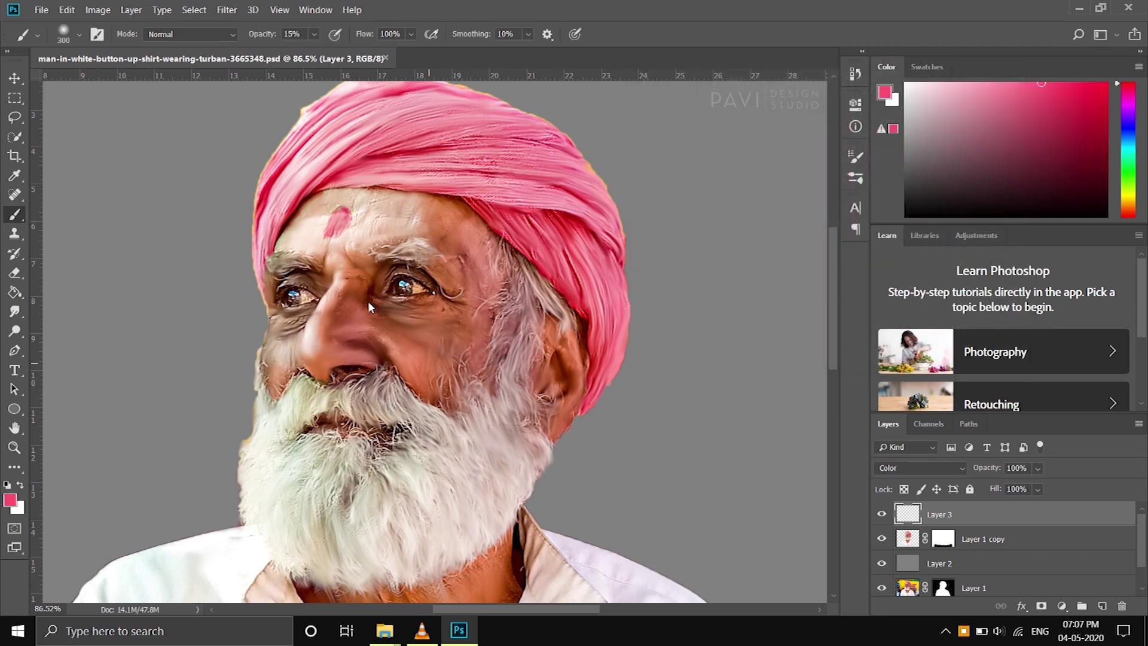
{"action": "left_click_drag", "start_coordinate": [256, 40], "coordinate": [255, 41]}
{"action": "key", "text": "bracketleft"}
{"action": "key", "text": "bracketleft"}
{"action": "key", "text": "bracketleft"}
{"action": "key", "text": "bracketleft"}
- Set the foreground colour to an orange, with hex ending in 8c1a
{"action": "left_click", "coordinate": [9, 499]}
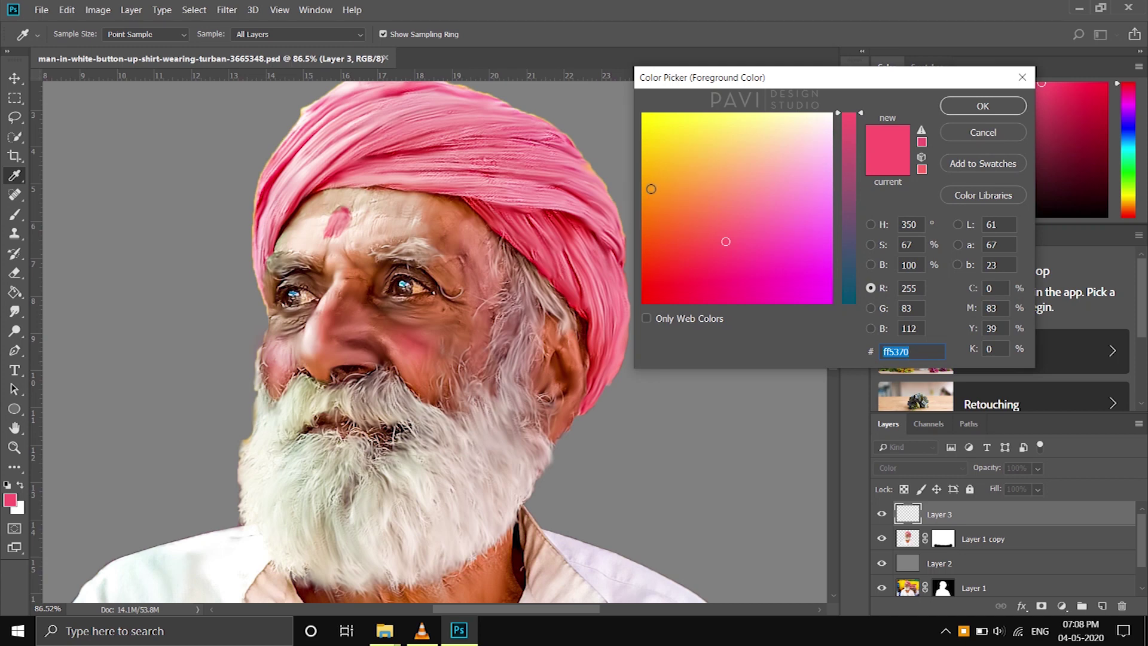
{"action": "left_click_drag", "start_coordinate": [661, 186], "coordinate": [673, 176]}
{"action": "left_click_drag", "start_coordinate": [925, 348], "coordinate": [892, 372]}
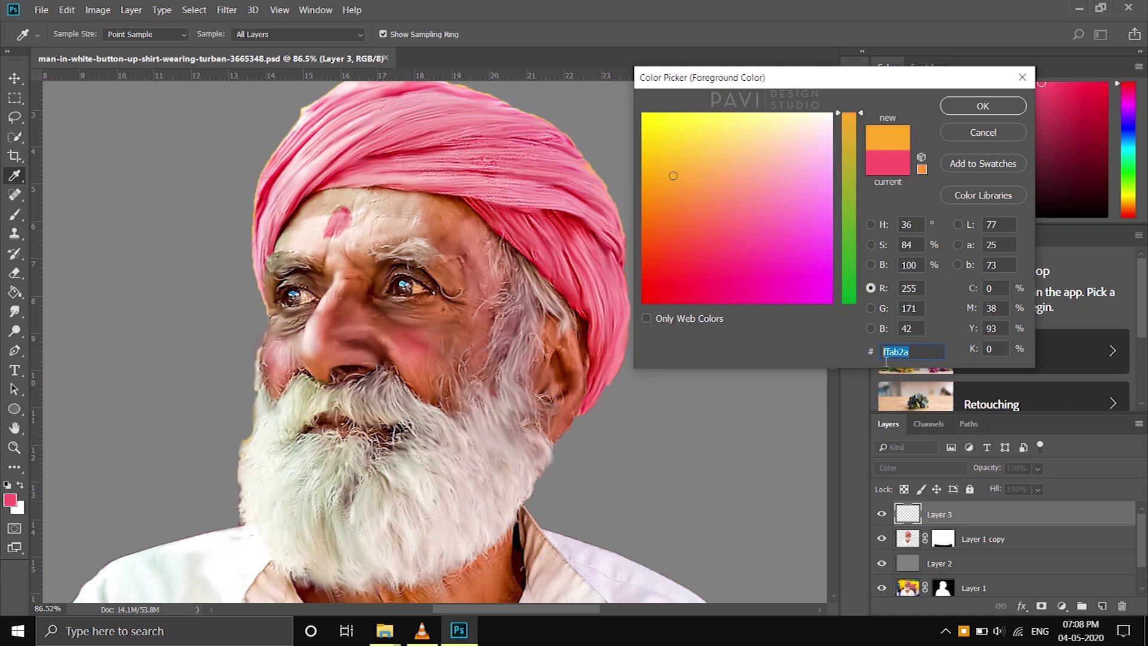
{"action": "type", "text": "8c1a"}
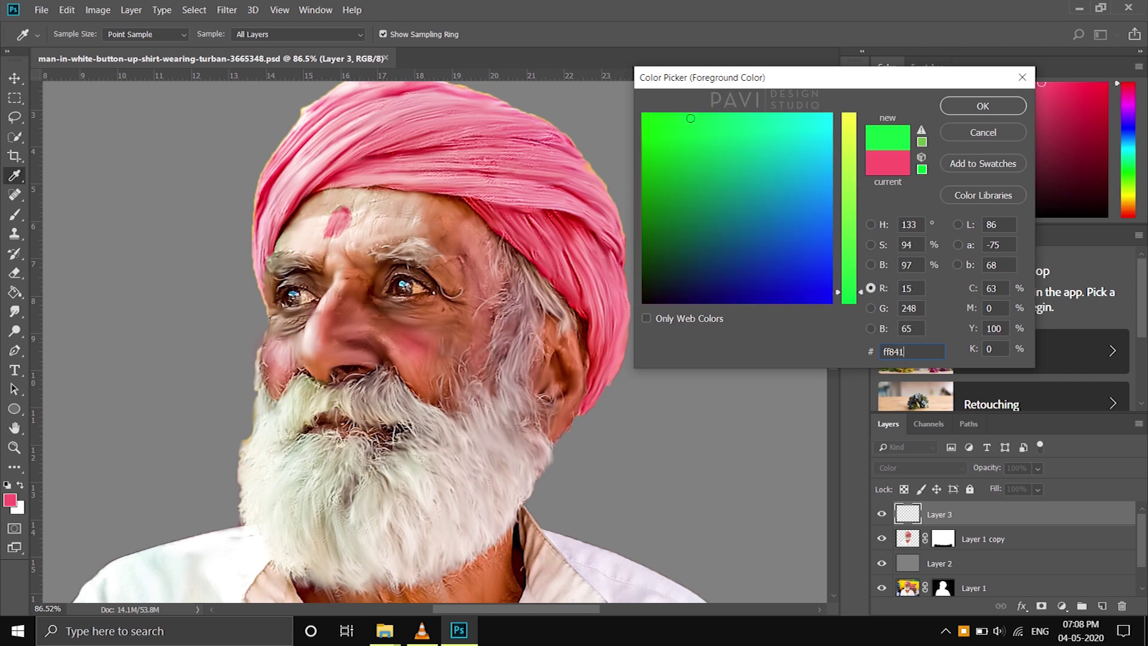
{"action": "left_click", "coordinate": [973, 112]}
{"action": "key", "text": "b"}
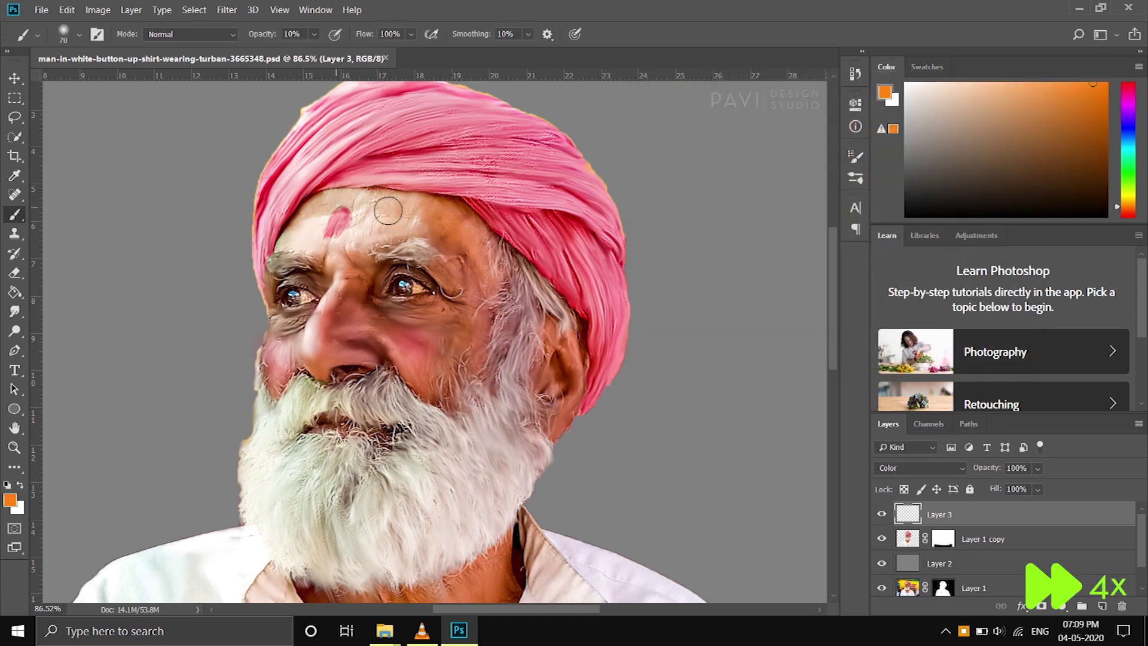
- Warm the neck with the orange paint colour on Layer 3
{"action": "scroll", "coordinate": [359, 471], "scroll_direction": "down", "scroll_amount": 5}
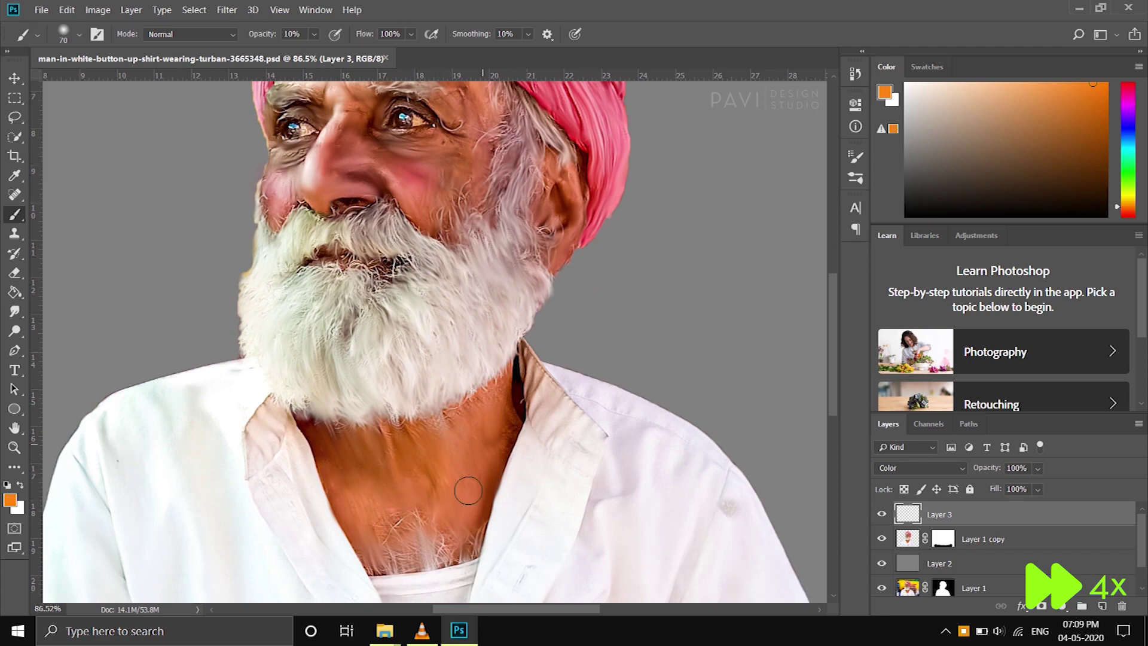
{"action": "scroll", "coordinate": [286, 278], "scroll_direction": "up", "scroll_amount": 5}
{"action": "scroll", "coordinate": [286, 278], "scroll_direction": "up", "scroll_amount": 3}
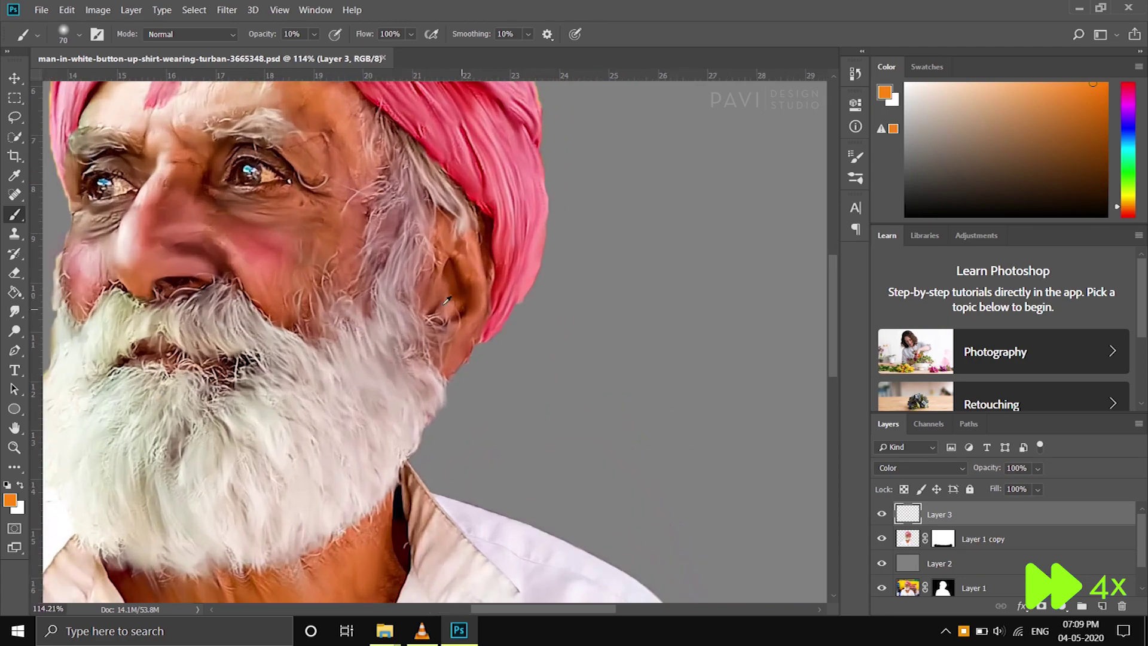
{"action": "scroll", "coordinate": [286, 278], "scroll_direction": "down", "scroll_amount": 6}
{"action": "left_click", "coordinate": [10, 499]}
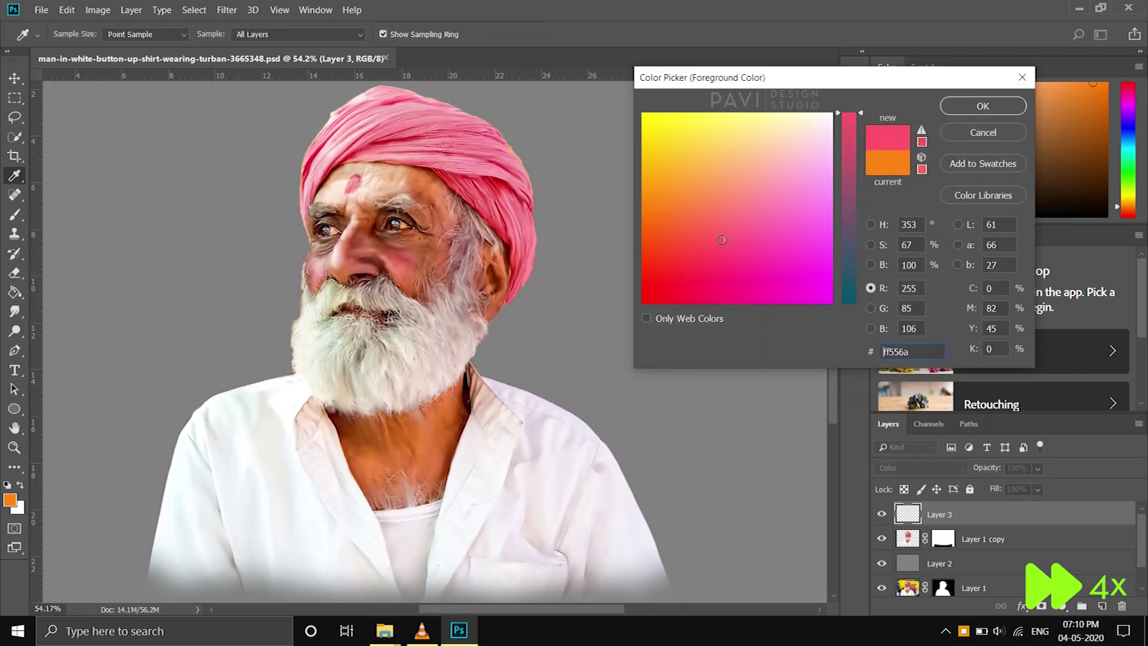
{"action": "left_click", "coordinate": [992, 105]}
{"action": "scroll", "coordinate": [335, 180], "scroll_direction": "up", "scroll_amount": 5}
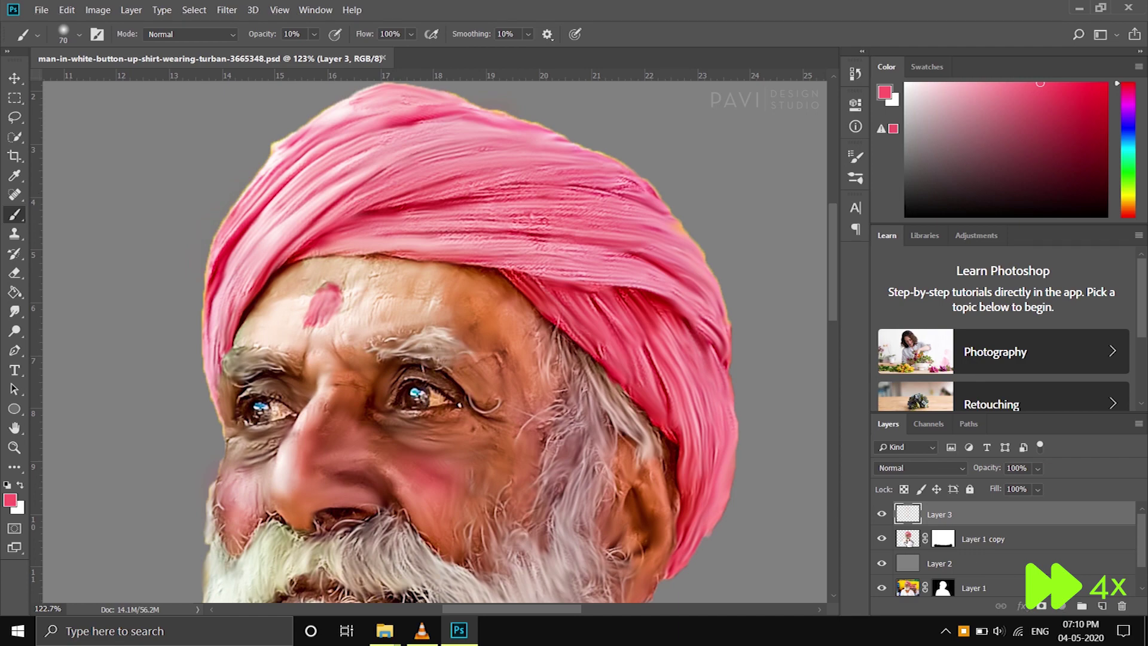
- Load the man's figure as a selection and pick a muted blue at slightly higher opacity
{"action": "left_click", "coordinate": [907, 539], "text": "ctrl"}
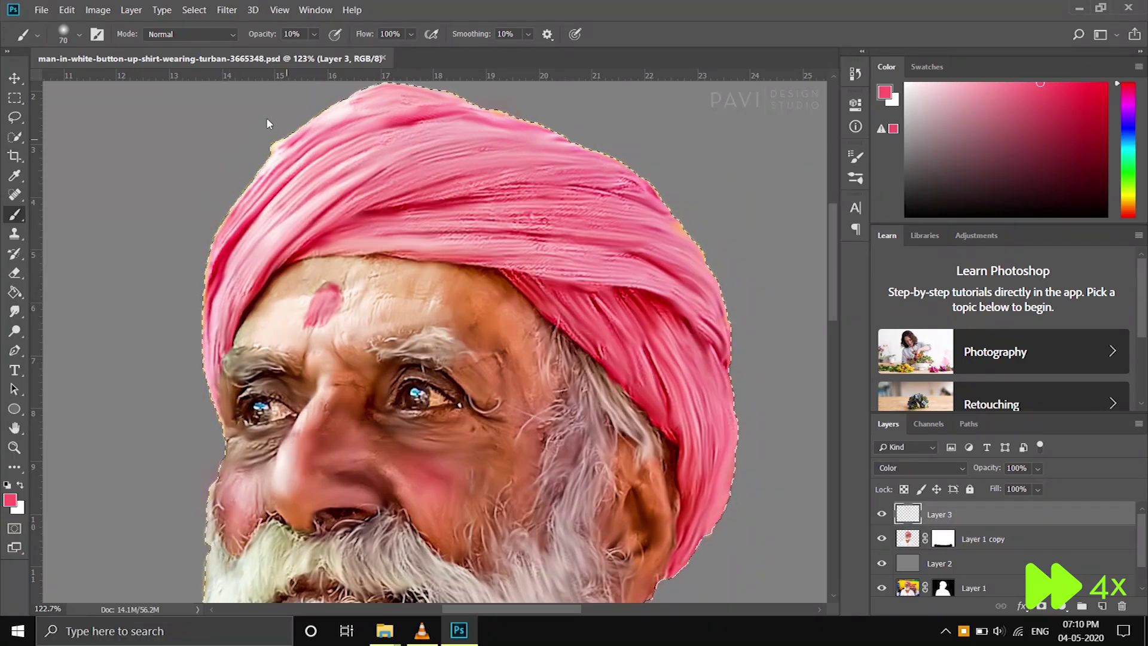
{"action": "left_click_drag", "start_coordinate": [704, 373], "coordinate": [427, 352]}
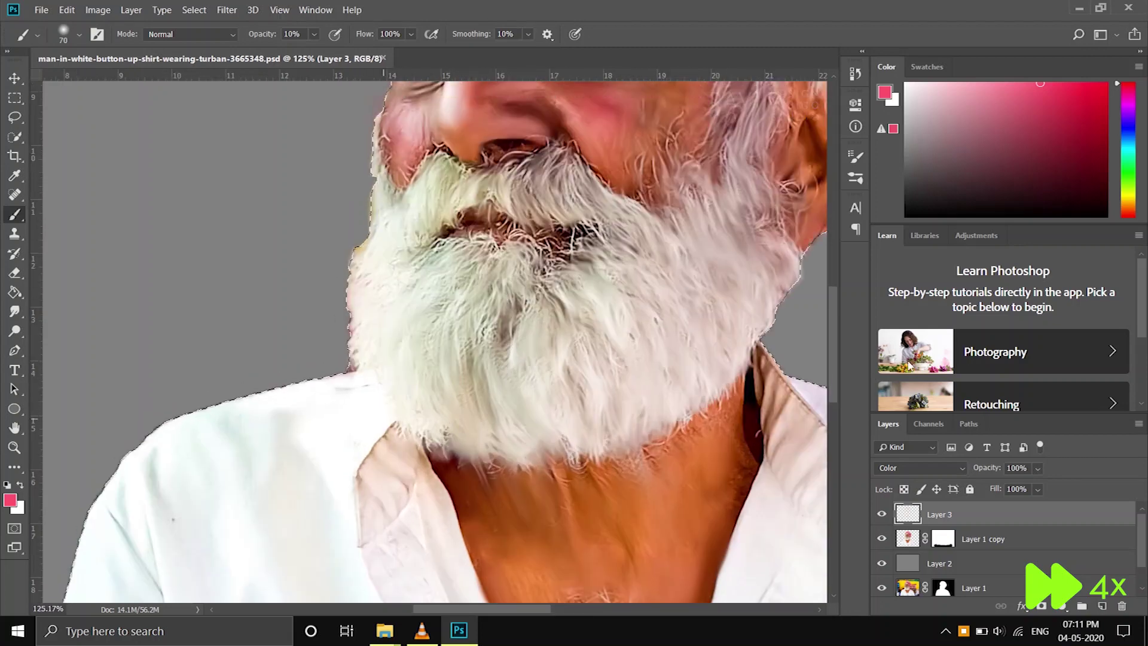
{"action": "left_click", "coordinate": [1057, 139]}
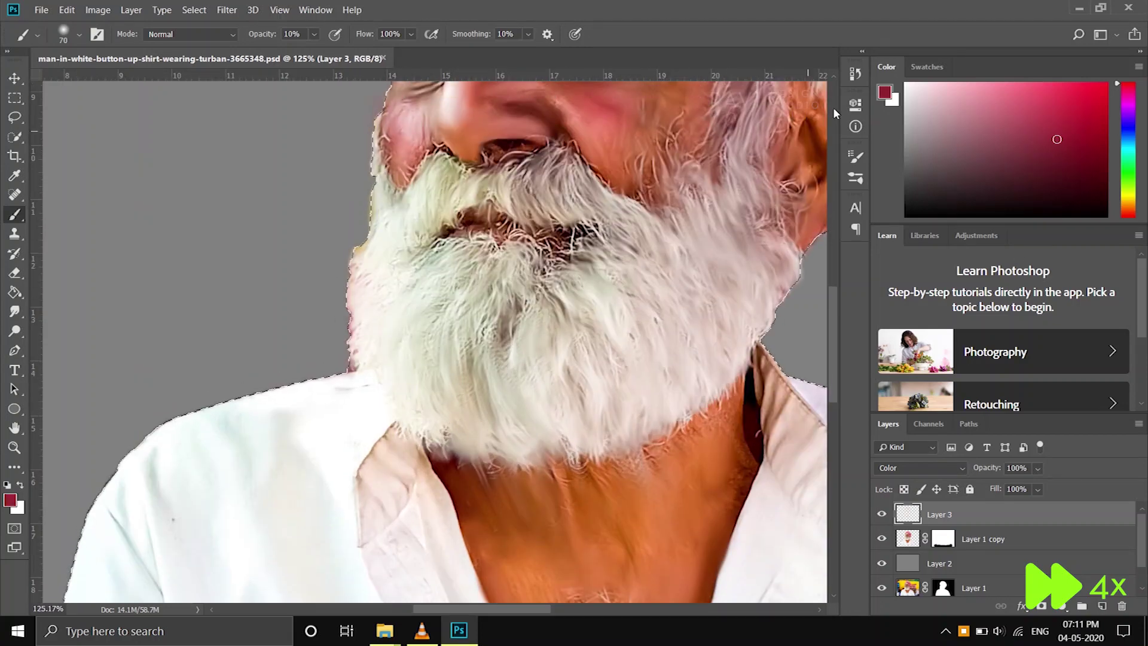
{"action": "left_click", "coordinate": [885, 92]}
{"action": "left_click", "coordinate": [784, 217]}
{"action": "left_click_drag", "start_coordinate": [848, 174], "coordinate": [845, 236]}
{"action": "left_click", "coordinate": [948, 108]}
{"action": "scroll", "coordinate": [656, 287], "scroll_direction": "down", "scroll_amount": 3}
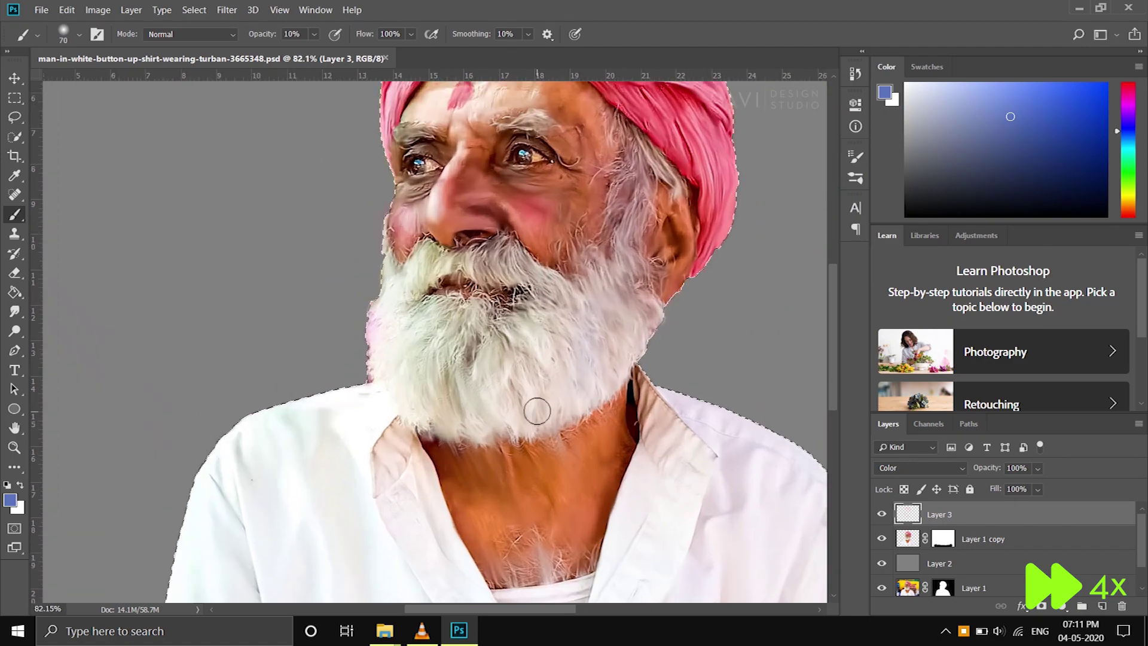
{"action": "left_click_drag", "start_coordinate": [268, 37], "coordinate": [276, 38]}
- Tint the beard and shirt with the blue, then a light mint green, at about 16%
{"action": "scroll", "coordinate": [544, 395], "scroll_direction": "down", "scroll_amount": 3}
{"action": "scroll", "coordinate": [450, 340], "scroll_direction": "up", "scroll_amount": 2}
{"action": "scroll", "coordinate": [569, 269], "scroll_direction": "down", "scroll_amount": 2}
{"action": "scroll", "coordinate": [415, 103], "scroll_direction": "down", "scroll_amount": 2}
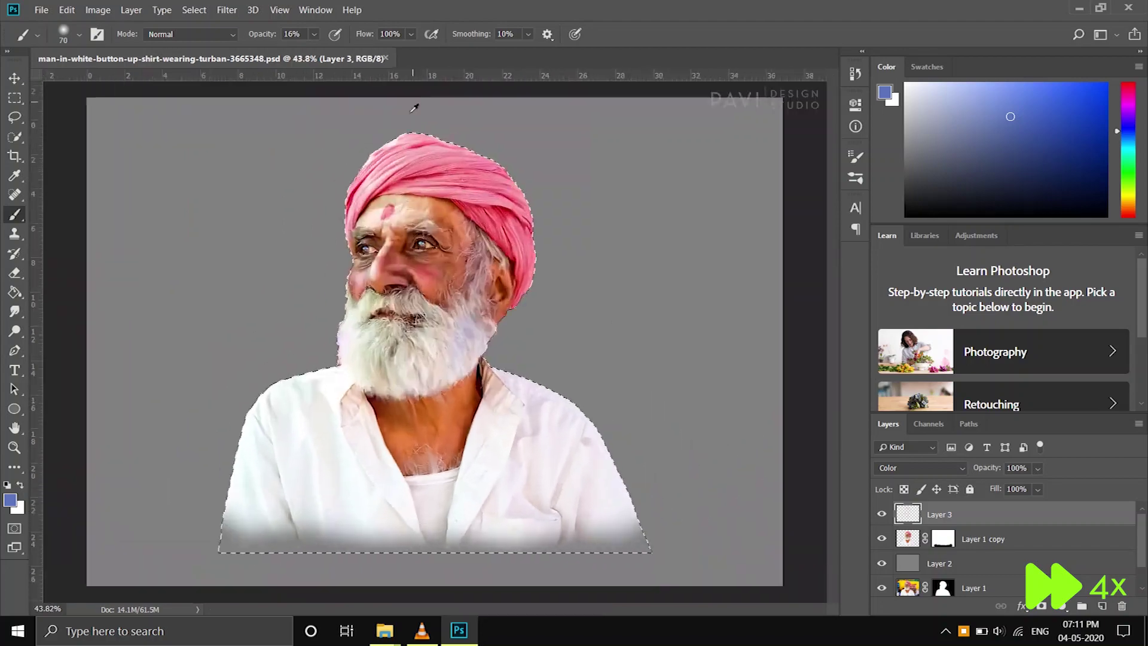
{"action": "scroll", "coordinate": [357, 214], "scroll_direction": "up", "scroll_amount": 5}
{"action": "scroll", "coordinate": [483, 174], "scroll_direction": "down", "scroll_amount": 3}
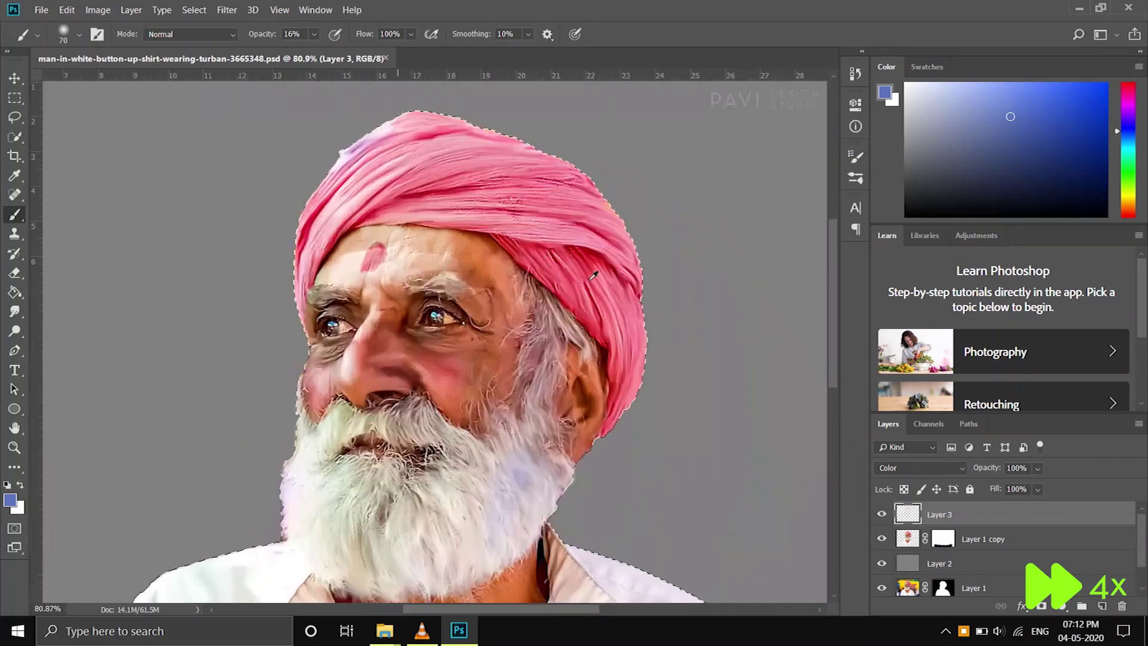
{"action": "scroll", "coordinate": [646, 256], "scroll_direction": "down", "scroll_amount": 3}
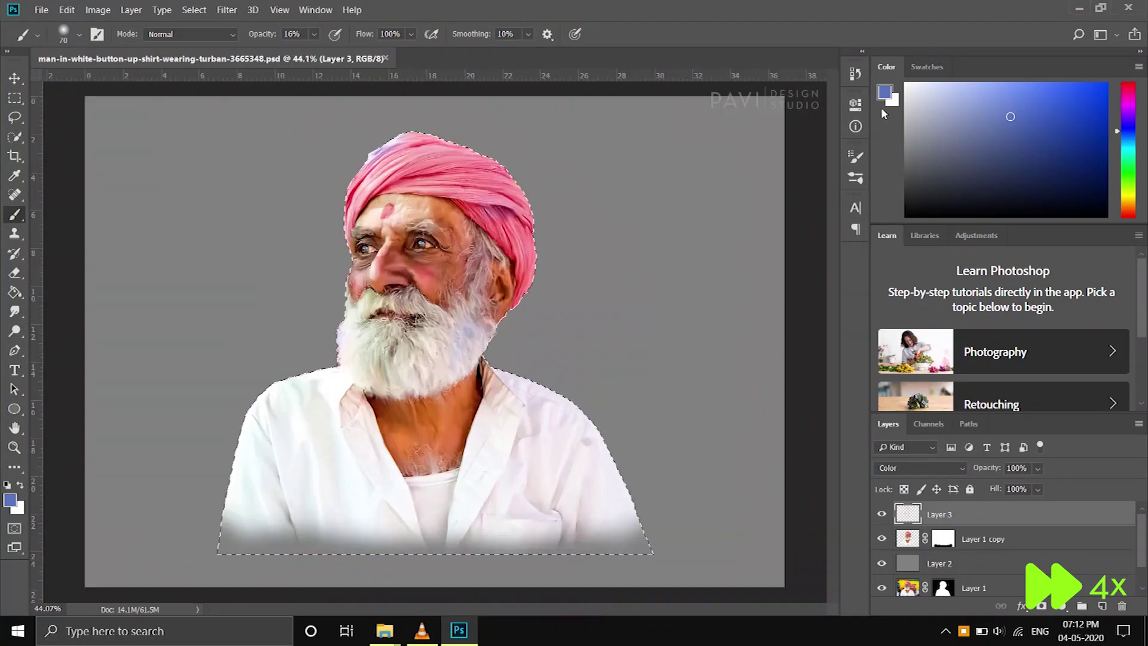
{"action": "left_click", "coordinate": [14, 175]}
{"action": "left_click", "coordinate": [9, 500]}
{"action": "left_click", "coordinate": [870, 288]}
{"action": "key", "text": "Return"}
{"action": "key", "text": "b"}
{"action": "scroll", "coordinate": [345, 396], "scroll_direction": "up", "scroll_amount": 3}
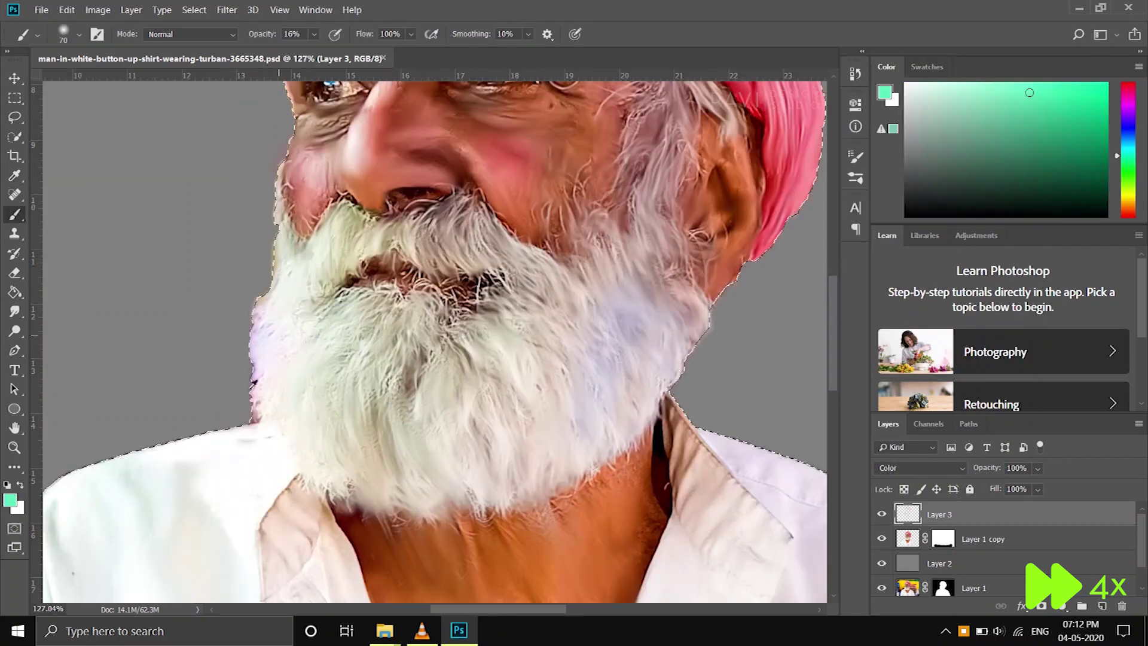
{"action": "scroll", "coordinate": [538, 394], "scroll_direction": "down", "scroll_amount": 3}
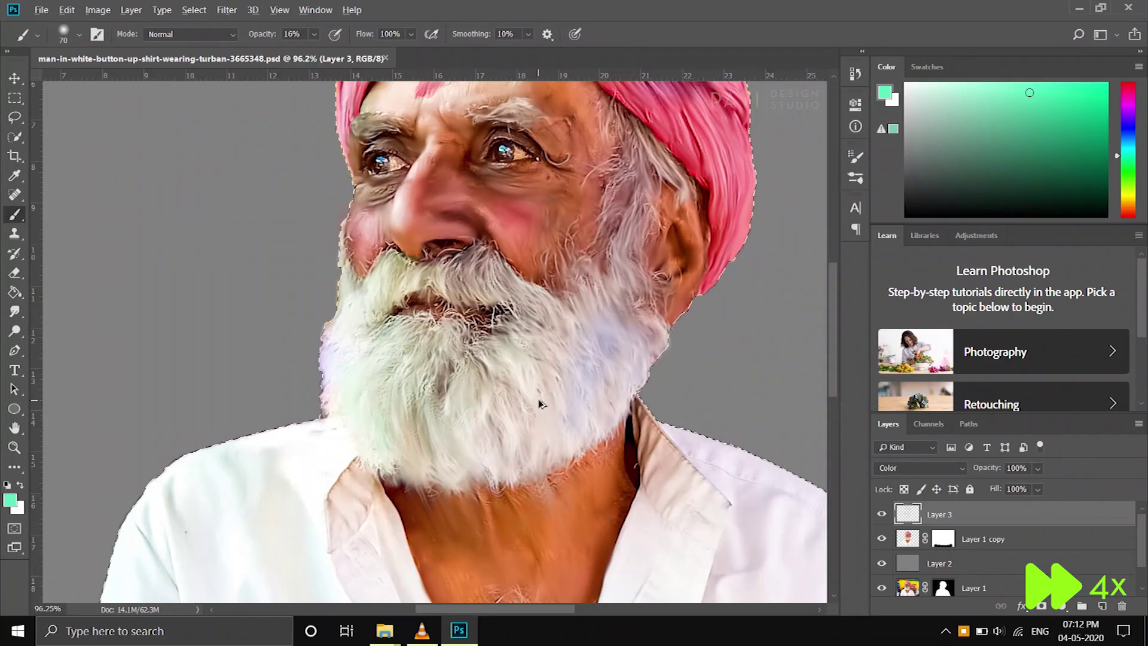
{"action": "scroll", "coordinate": [512, 456], "scroll_direction": "up", "scroll_amount": 3}
{"action": "scroll", "coordinate": [538, 412], "scroll_direction": "down", "scroll_amount": 3}
{"action": "scroll", "coordinate": [460, 269], "scroll_direction": "up", "scroll_amount": 2}
{"action": "scroll", "coordinate": [460, 269], "scroll_direction": "up", "scroll_amount": 1}
- Smudge both irises and the eye whites on Layer 1 copy with a small Smudge tool
{"action": "key", "text": "alt+bracketleft"}
{"action": "key", "text": "r"}
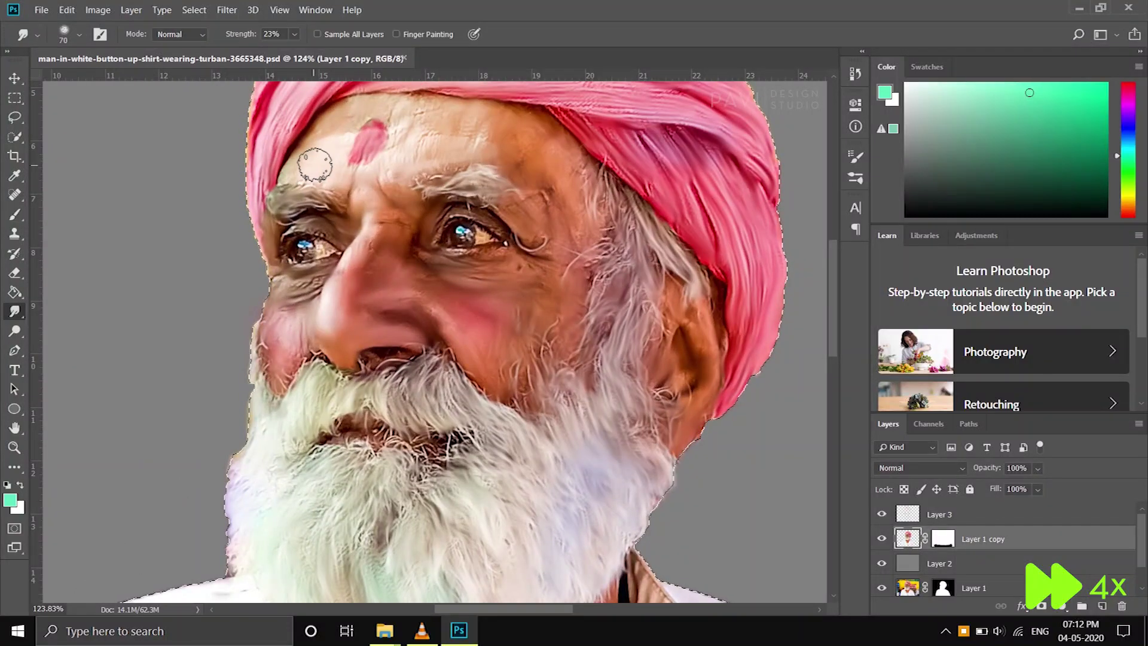
{"action": "scroll", "coordinate": [308, 236], "scroll_direction": "up", "scroll_amount": 3}
{"action": "scroll", "coordinate": [314, 242], "scroll_direction": "up", "scroll_amount": 3}
{"action": "key", "text": "bracketleft"}
{"action": "key", "text": "bracketleft"}
{"action": "key", "text": "bracketleft"}
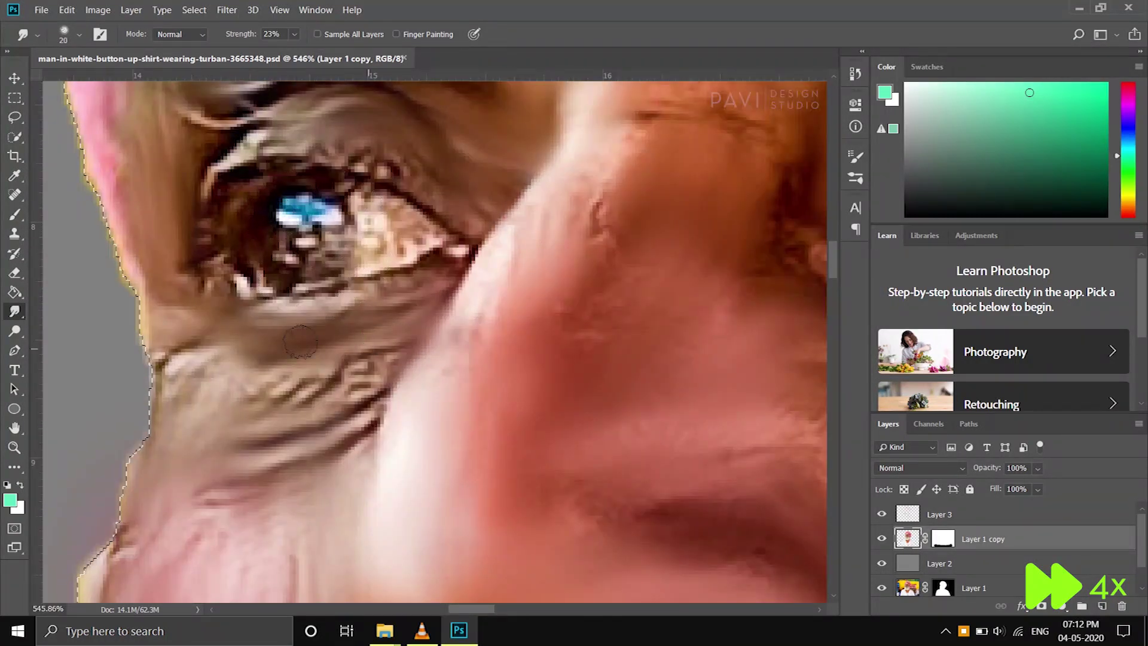
{"action": "scroll", "coordinate": [335, 323], "scroll_direction": "down", "scroll_amount": 2}
{"action": "scroll", "coordinate": [334, 317], "scroll_direction": "up", "scroll_amount": 2}
{"action": "scroll", "coordinate": [326, 312], "scroll_direction": "up", "scroll_amount": 2}
{"action": "mouse_move", "coordinate": [327, 311]}
{"action": "left_mouse_down"}
{"action": "mouse_move", "coordinate": [340, 299]}
{"action": "mouse_move", "coordinate": [320, 310]}
{"action": "mouse_move", "coordinate": [287, 281]}
{"action": "left_mouse_up"}
{"action": "key", "text": "bracketleft"}
{"action": "mouse_move", "coordinate": [460, 287]}
{"action": "left_mouse_down"}
{"action": "mouse_move", "coordinate": [490, 322]}
{"action": "mouse_move", "coordinate": [525, 321]}
{"action": "mouse_move", "coordinate": [494, 289]}
{"action": "left_mouse_up"}
{"action": "scroll", "coordinate": [494, 289], "scroll_direction": "down", "scroll_amount": 3}
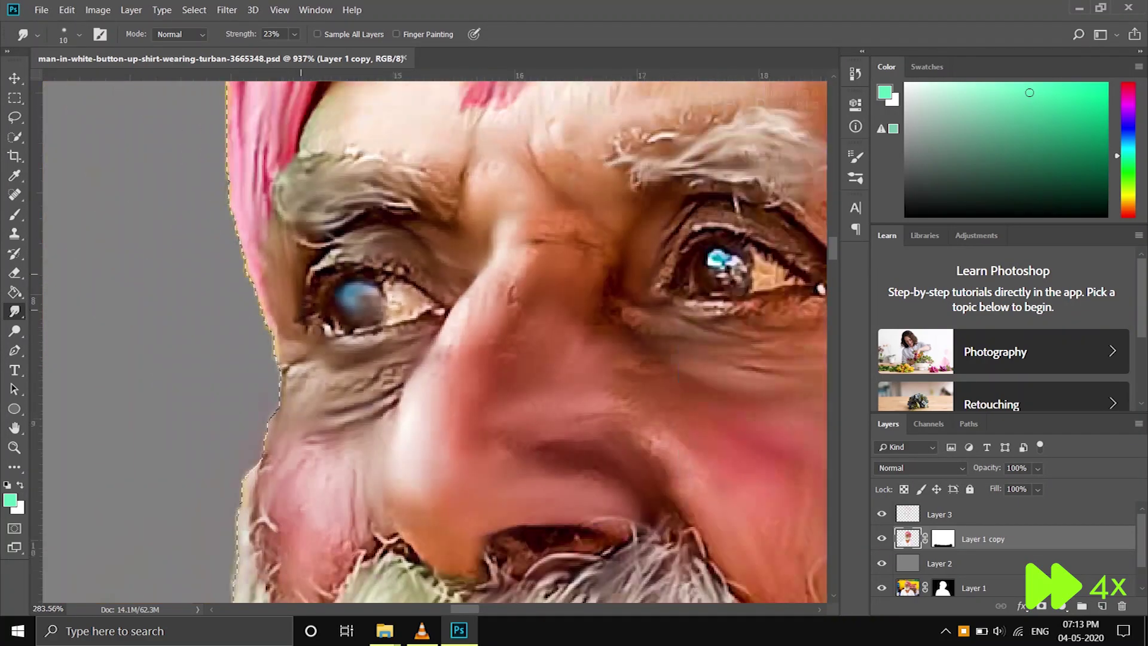
{"action": "scroll", "coordinate": [538, 311], "scroll_direction": "up", "scroll_amount": 2}
{"action": "scroll", "coordinate": [538, 310], "scroll_direction": "up", "scroll_amount": 1}
{"action": "mouse_move", "coordinate": [496, 299]}
{"action": "left_mouse_down"}
{"action": "mouse_move", "coordinate": [563, 331]}
{"action": "mouse_move", "coordinate": [508, 305]}
{"action": "mouse_move", "coordinate": [602, 313]}
{"action": "left_mouse_up"}
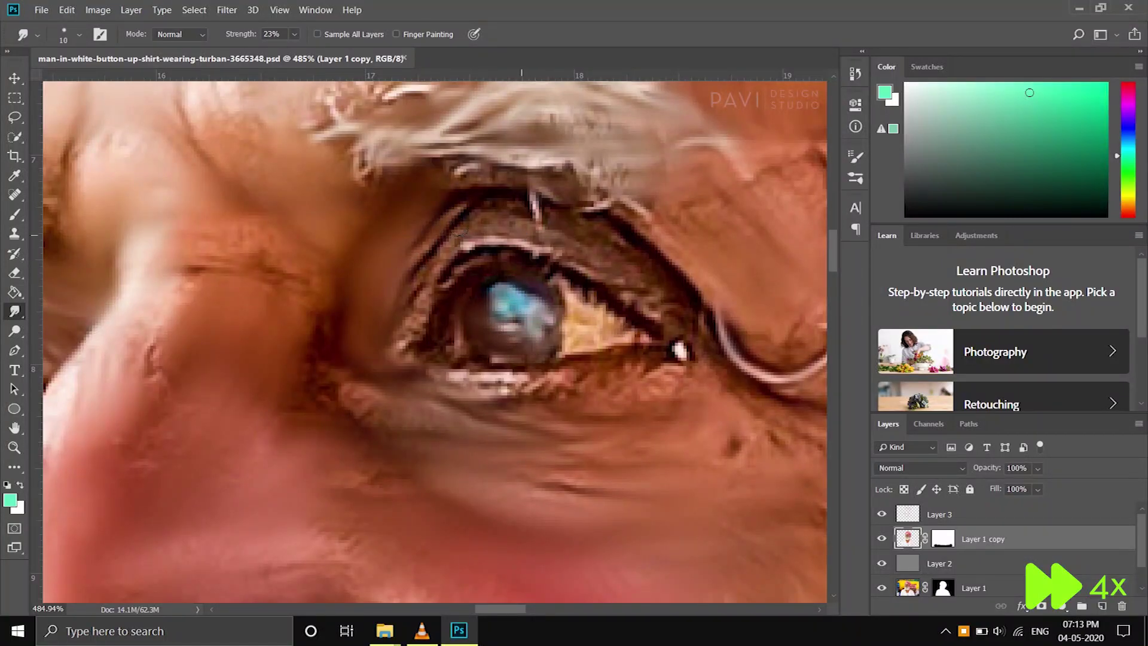
- Sample a muted pink as the paint colour and brush on Layer 3 with a slightly smaller brush
{"action": "scroll", "coordinate": [577, 398], "scroll_direction": "down", "scroll_amount": 4}
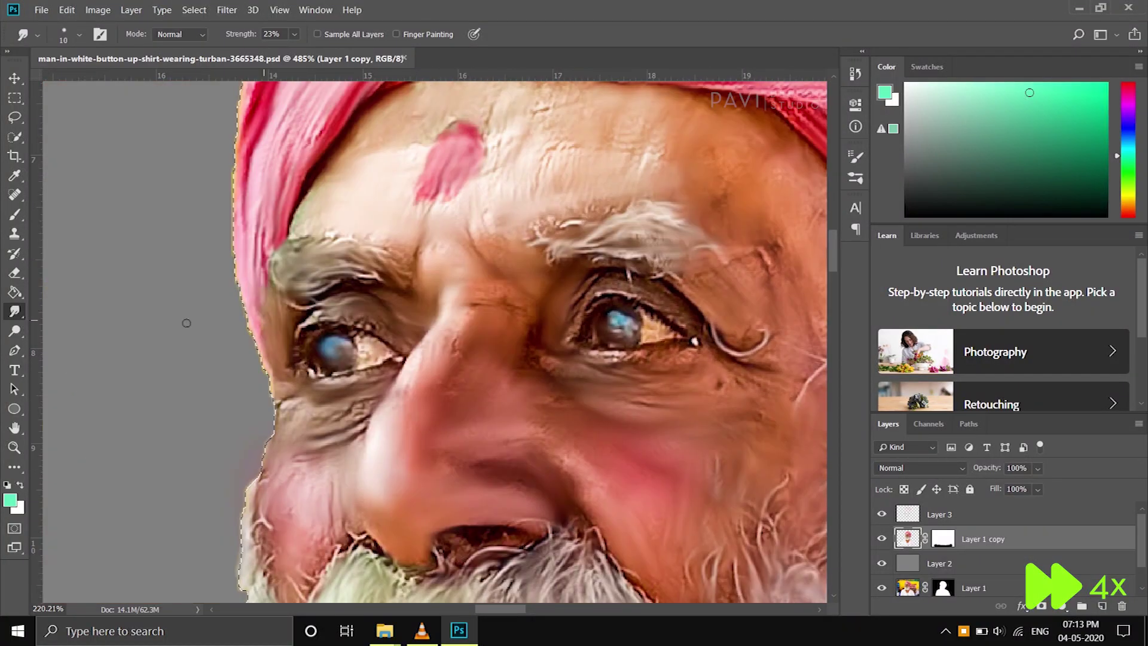
{"action": "scroll", "coordinate": [447, 472], "scroll_direction": "up", "scroll_amount": 4}
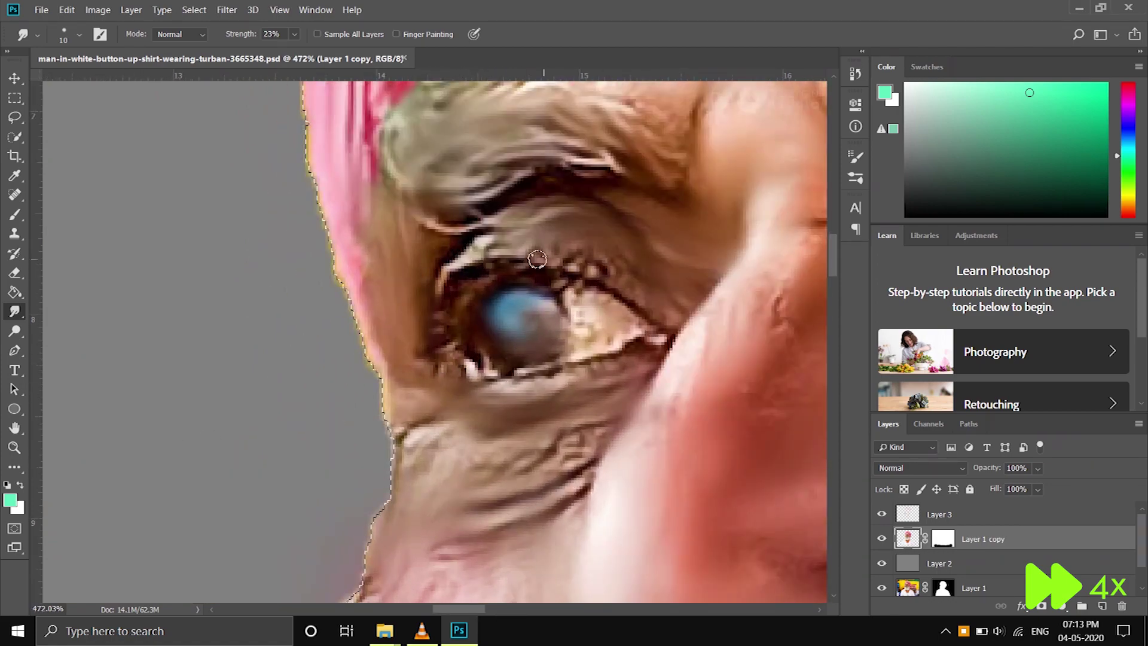
{"action": "scroll", "coordinate": [578, 259], "scroll_direction": "down", "scroll_amount": 3}
{"action": "scroll", "coordinate": [538, 299], "scroll_direction": "down", "scroll_amount": 2}
{"action": "scroll", "coordinate": [496, 339], "scroll_direction": "up", "scroll_amount": 5}
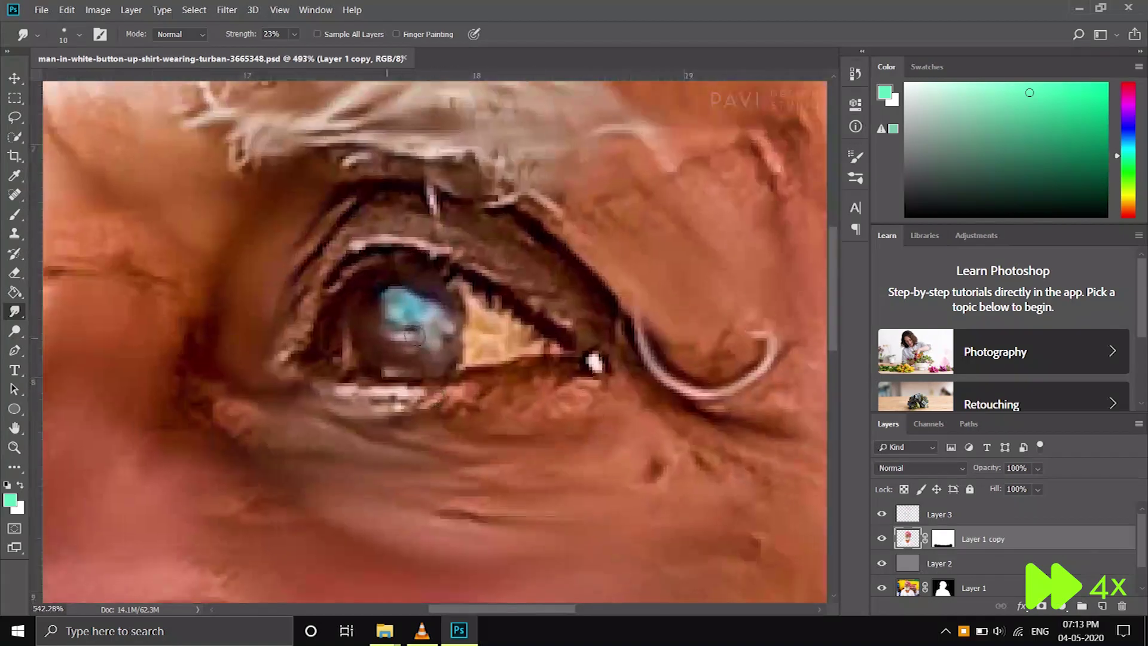
{"action": "scroll", "coordinate": [496, 339], "scroll_direction": "down", "scroll_amount": 5}
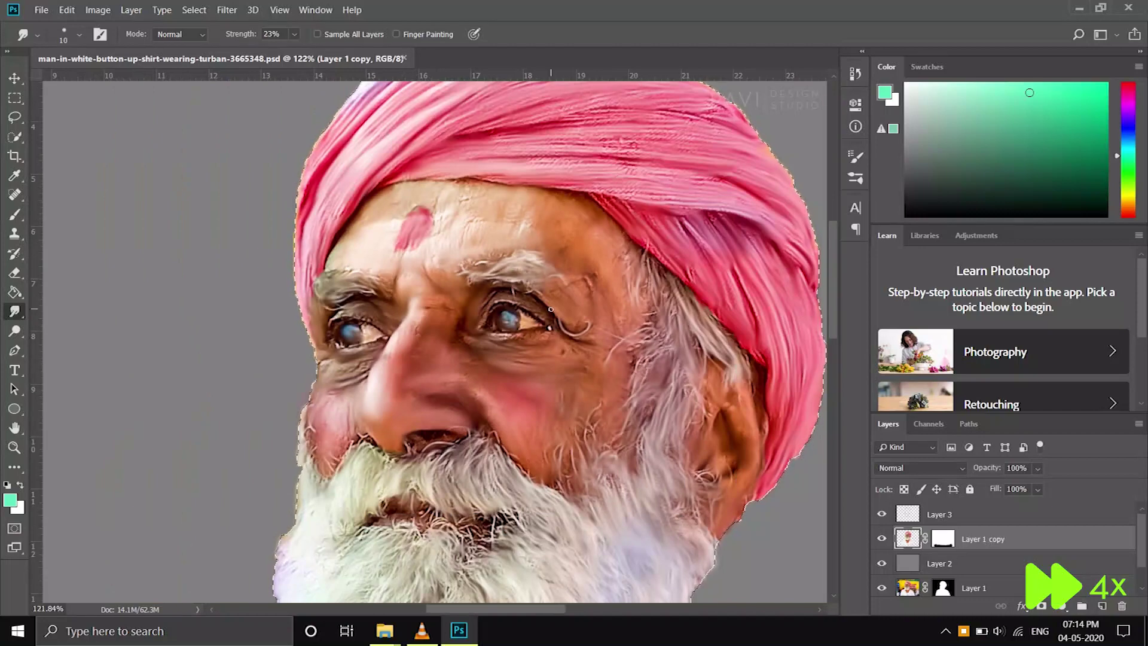
{"action": "scroll", "coordinate": [495, 296], "scroll_direction": "down", "scroll_amount": 1}
{"action": "key", "text": "i"}
{"action": "left_click", "coordinate": [10, 500]}
{"action": "left_click", "coordinate": [526, 371]}
{"action": "key", "text": "Return"}
{"action": "key", "text": "b"}
{"action": "scroll", "coordinate": [732, 364], "scroll_direction": "up", "scroll_amount": 2}
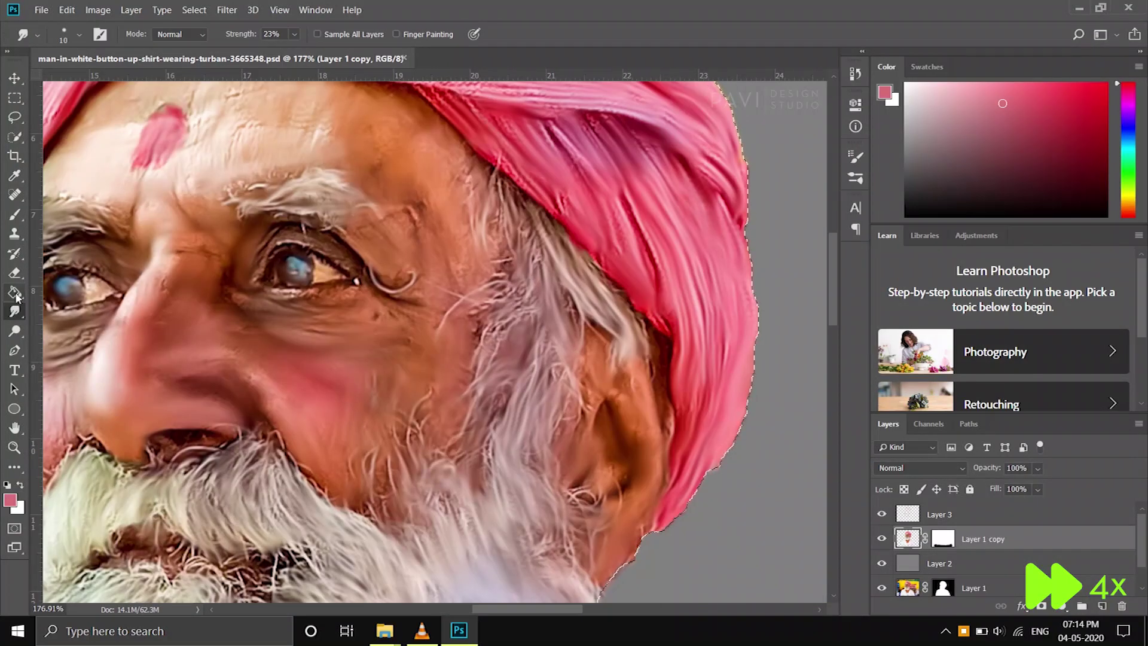
{"action": "key", "text": "bracketleft"}
{"action": "key", "text": "alt+bracketright"}
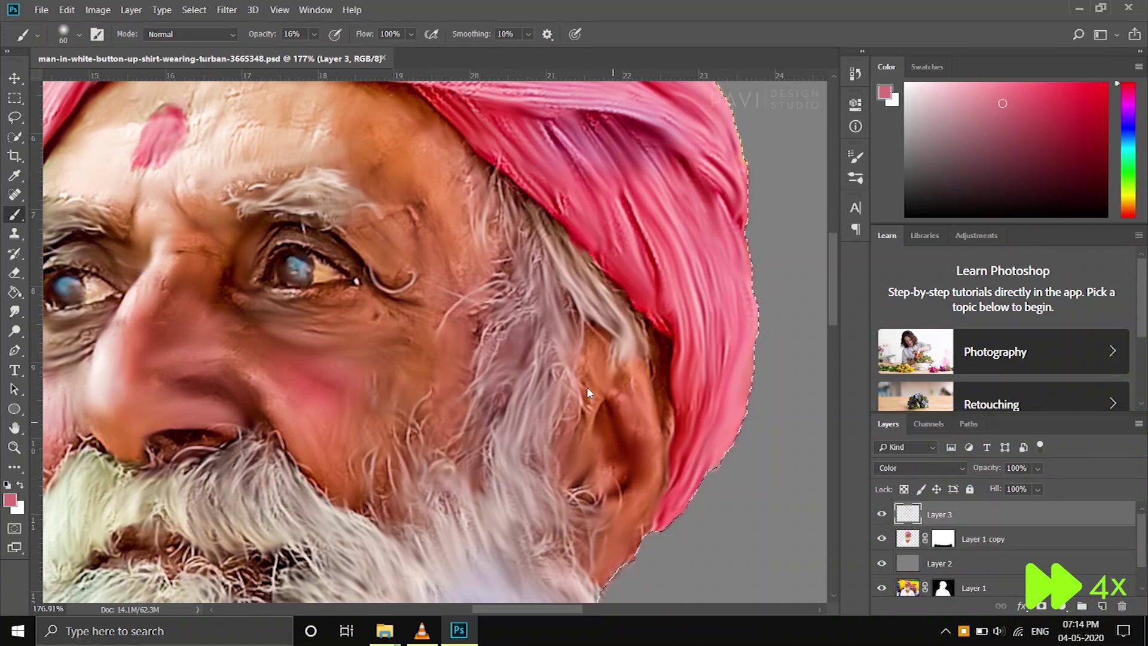
{"action": "scroll", "coordinate": [584, 398], "scroll_direction": "down", "scroll_amount": 2}
{"action": "scroll", "coordinate": [556, 449], "scroll_direction": "down", "scroll_amount": 1}
{"action": "scroll", "coordinate": [531, 496], "scroll_direction": "up", "scroll_amount": 2}
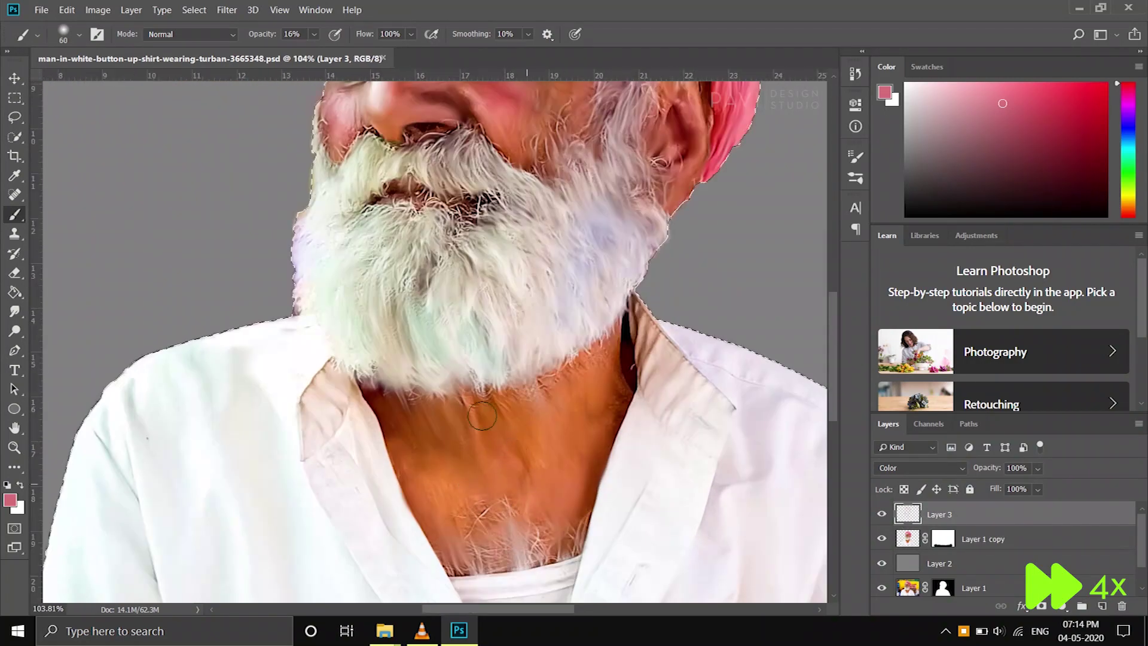
{"action": "scroll", "coordinate": [528, 468], "scroll_direction": "down", "scroll_amount": 1}
{"action": "scroll", "coordinate": [528, 468], "scroll_direction": "down", "scroll_amount": 1}
{"action": "scroll", "coordinate": [468, 233], "scroll_direction": "up", "scroll_amount": 3}
- Extend the light-pink forehead mark downward with a smaller brush at 85% opacity
{"action": "left_click", "coordinate": [458, 391], "text": "alt"}
{"action": "key", "text": "bracketleft"}
{"action": "key", "text": "bracketleft"}
{"action": "key", "text": "bracketleft"}
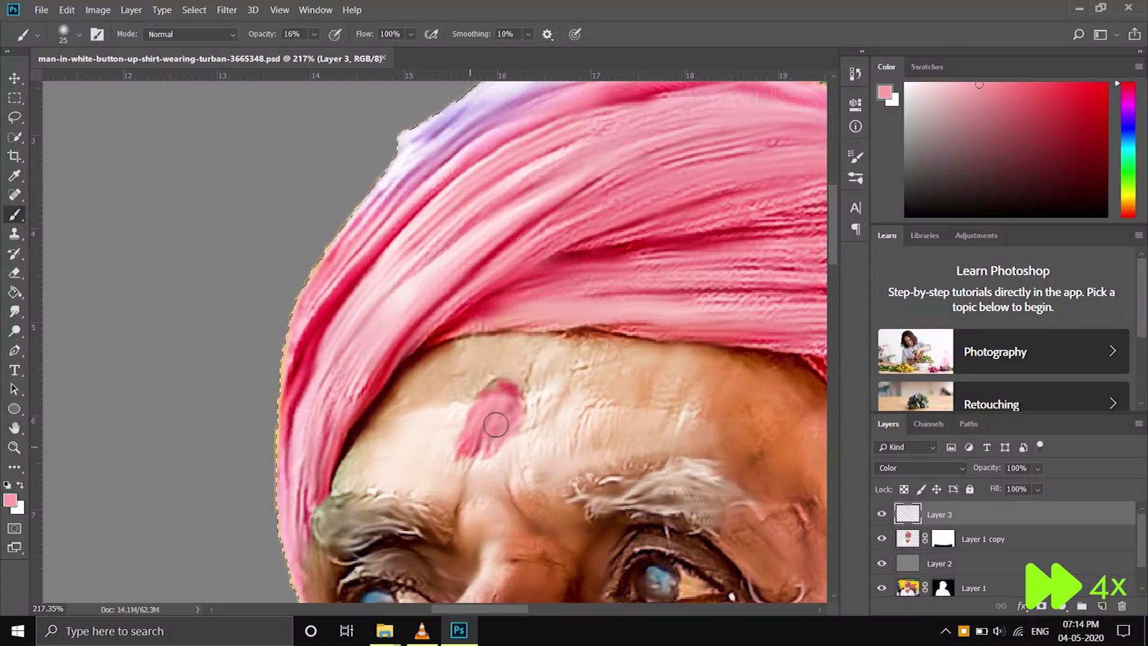
{"action": "key", "text": "8"}
{"action": "key", "text": "5"}
{"action": "left_click_drag", "start_coordinate": [496, 404], "coordinate": [505, 413]}
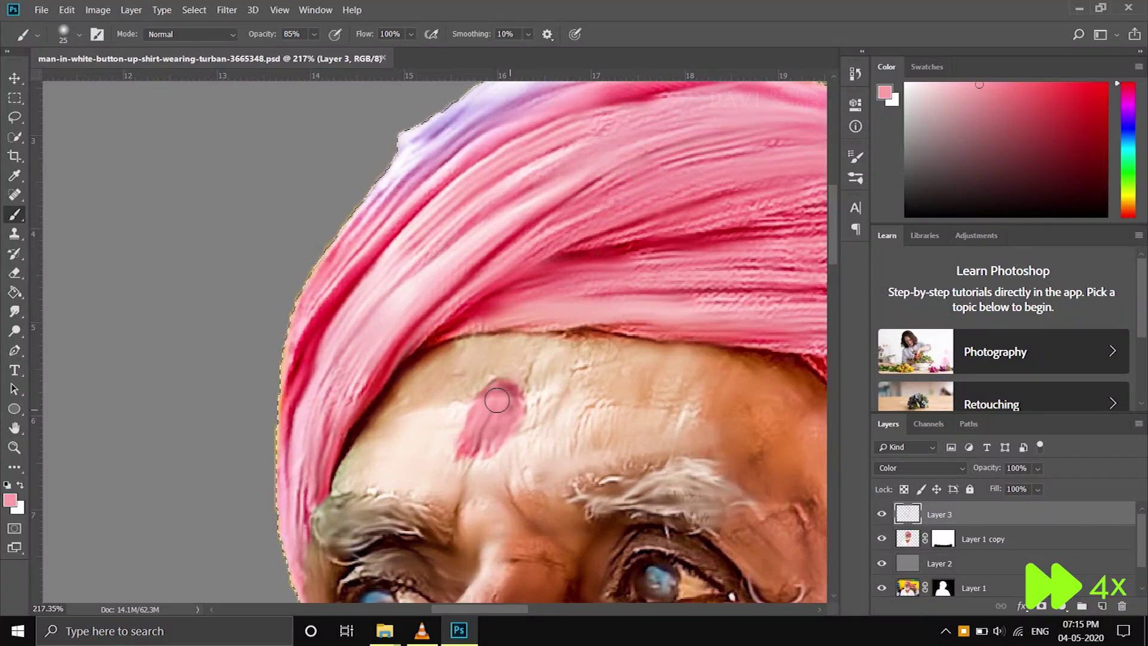
- Sample a deeper pink from the turban and smudge the turban's edge
{"action": "left_click", "coordinate": [523, 315], "text": "alt"}
{"action": "key", "text": "ctrl+0"}
{"action": "scroll", "coordinate": [483, 298], "scroll_direction": "up", "scroll_amount": 5}
{"action": "left_click", "coordinate": [14, 311]}
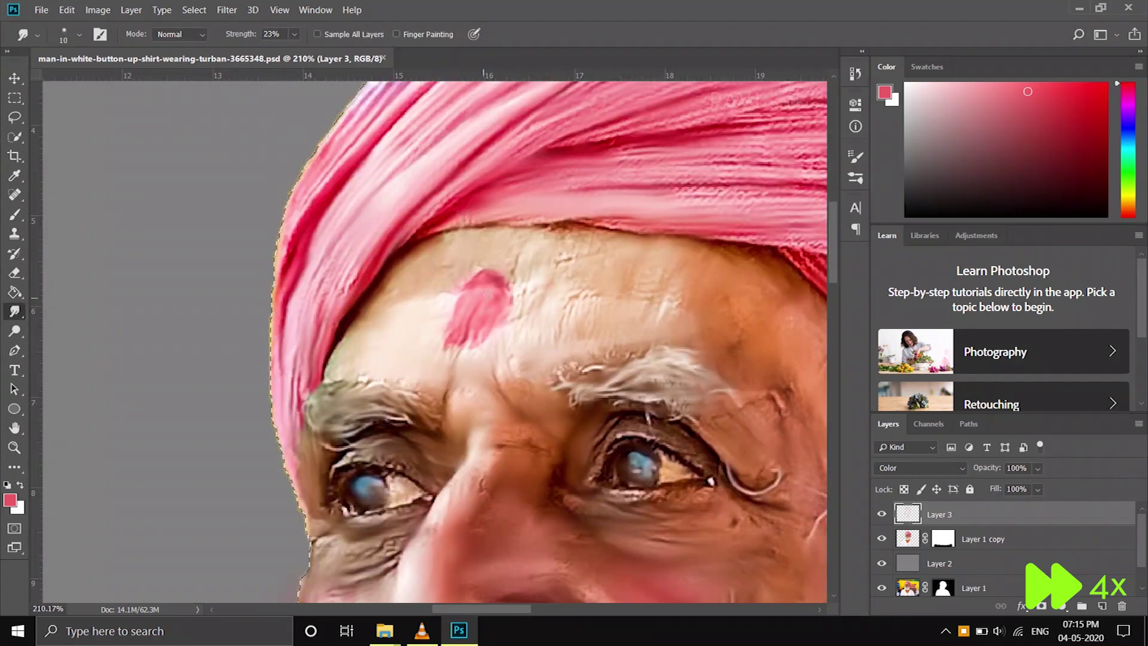
{"action": "scroll", "coordinate": [487, 291], "scroll_direction": "down", "scroll_amount": 6}
{"action": "scroll", "coordinate": [322, 281], "scroll_direction": "up", "scroll_amount": 2}
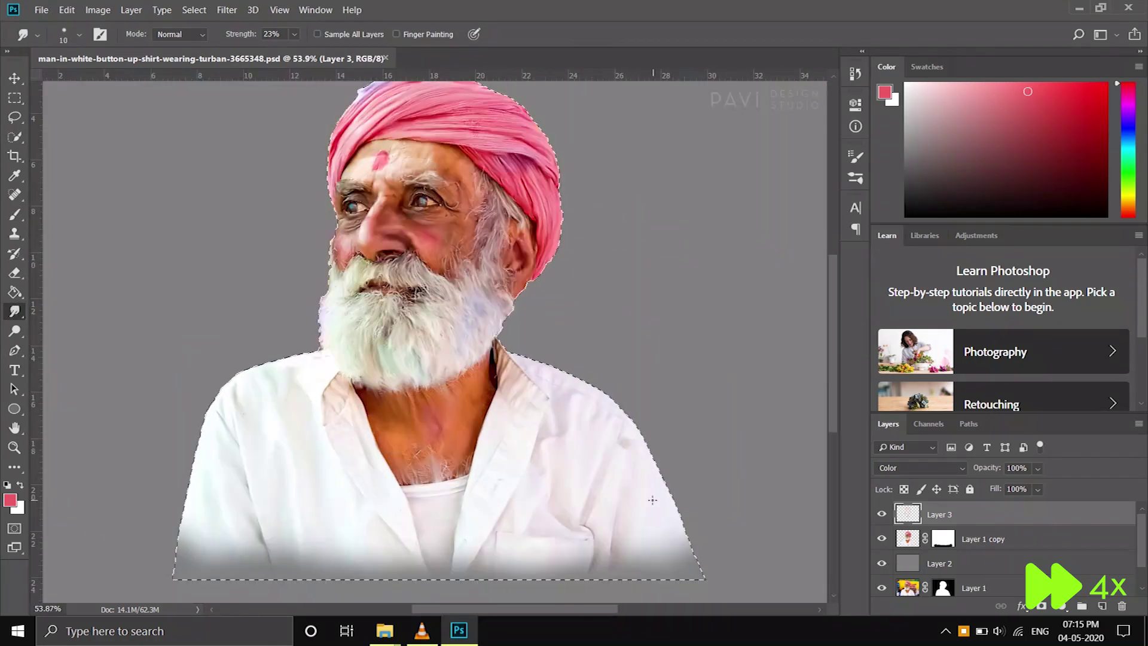
{"action": "key", "text": "v"}
{"action": "scroll", "coordinate": [454, 388], "scroll_direction": "up", "scroll_amount": 3}
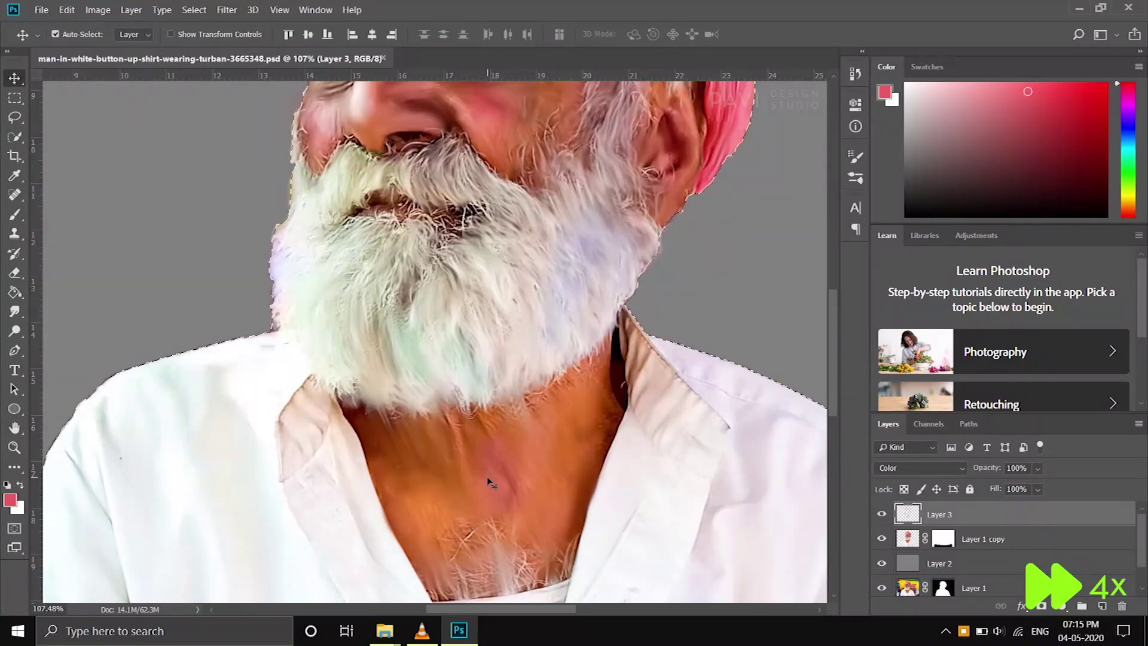
- Set a blue foreground colour and a slightly larger brush at 11% opacity for the beard tint
{"action": "left_click", "coordinate": [9, 500]}
{"action": "left_click", "coordinate": [717, 233]}
{"action": "left_click", "coordinate": [802, 239]}
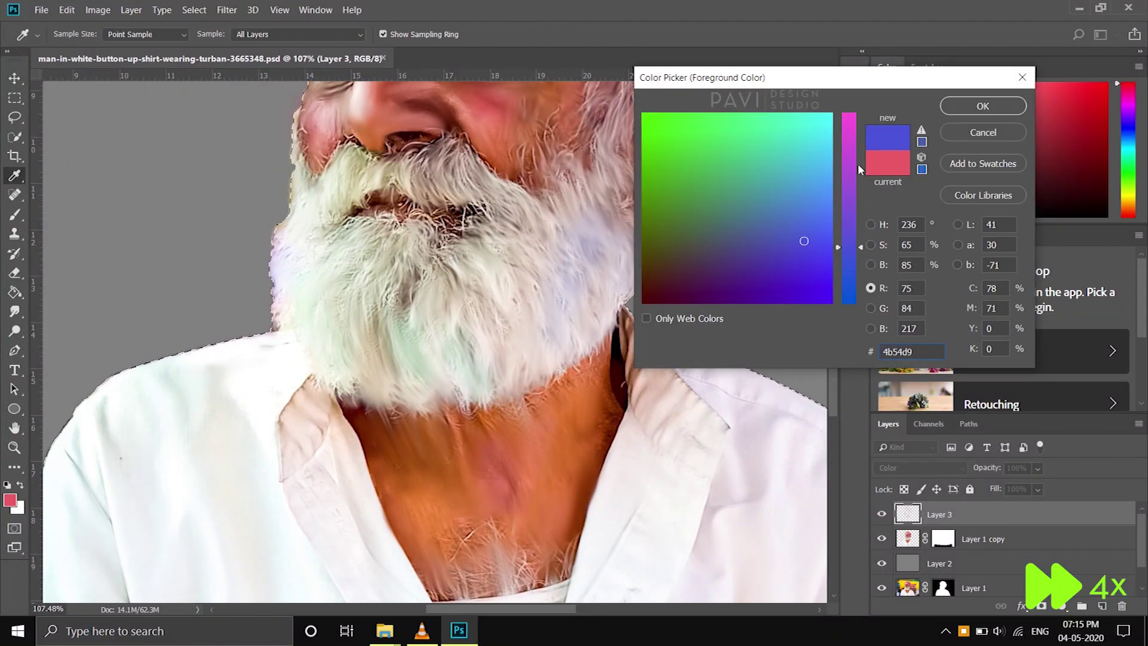
{"action": "left_click", "coordinate": [984, 102]}
{"action": "left_click", "coordinate": [16, 215]}
{"action": "key", "text": "bracketright"}
{"action": "key", "text": "2"}
{"action": "key", "text": "2"}
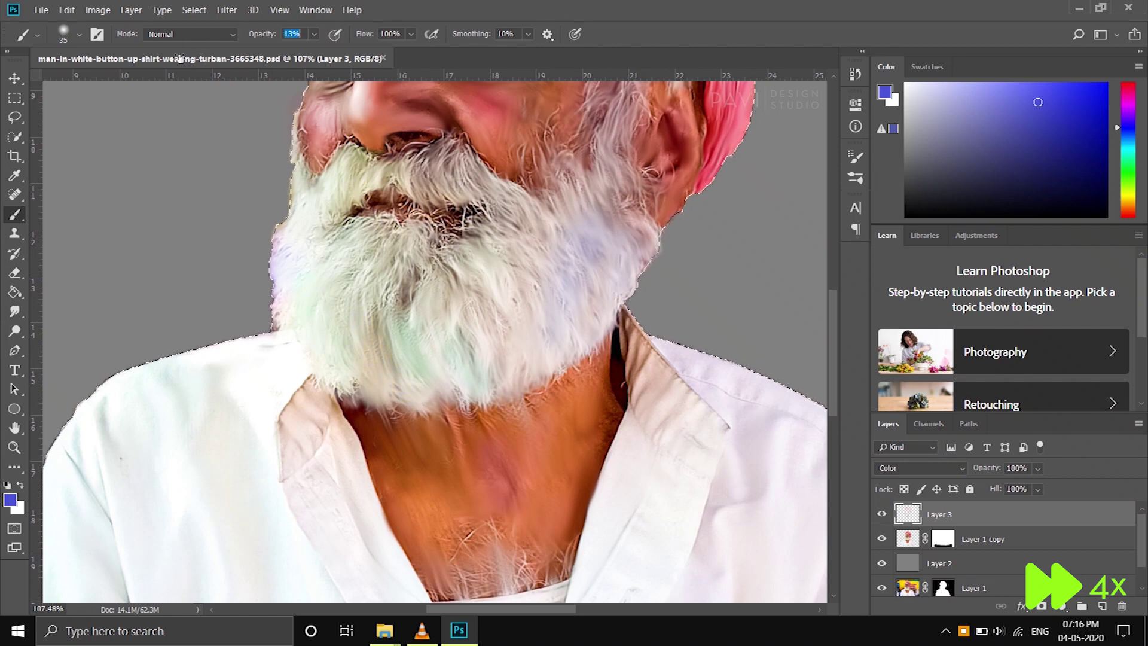
{"action": "key", "text": "1"}
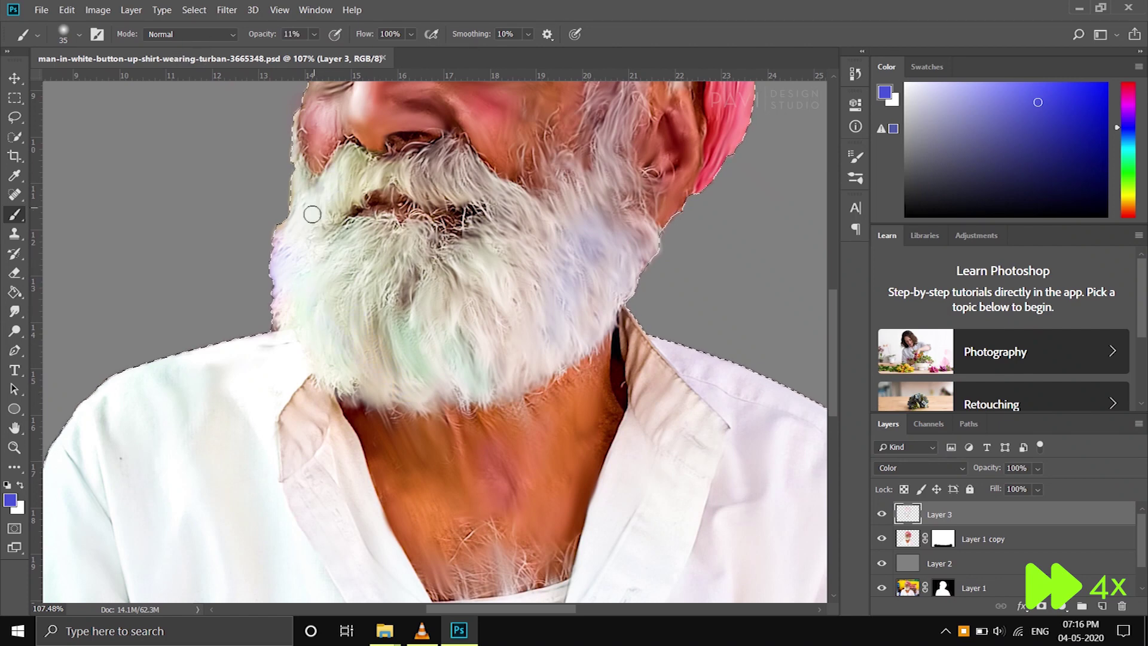
{"action": "scroll", "coordinate": [464, 303], "scroll_direction": "down", "scroll_amount": 5}
{"action": "scroll", "coordinate": [326, 326], "scroll_direction": "up", "scroll_amount": 5}
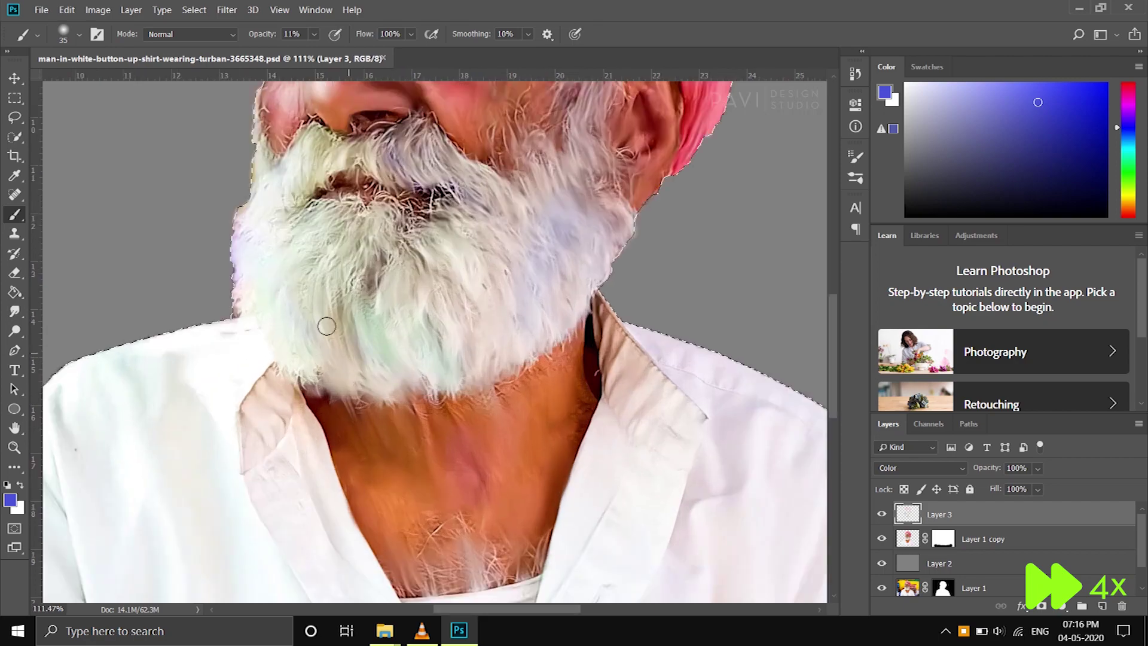
{"action": "scroll", "coordinate": [464, 335], "scroll_direction": "down", "scroll_amount": 5}
{"action": "scroll", "coordinate": [418, 341], "scroll_direction": "up", "scroll_amount": 1}
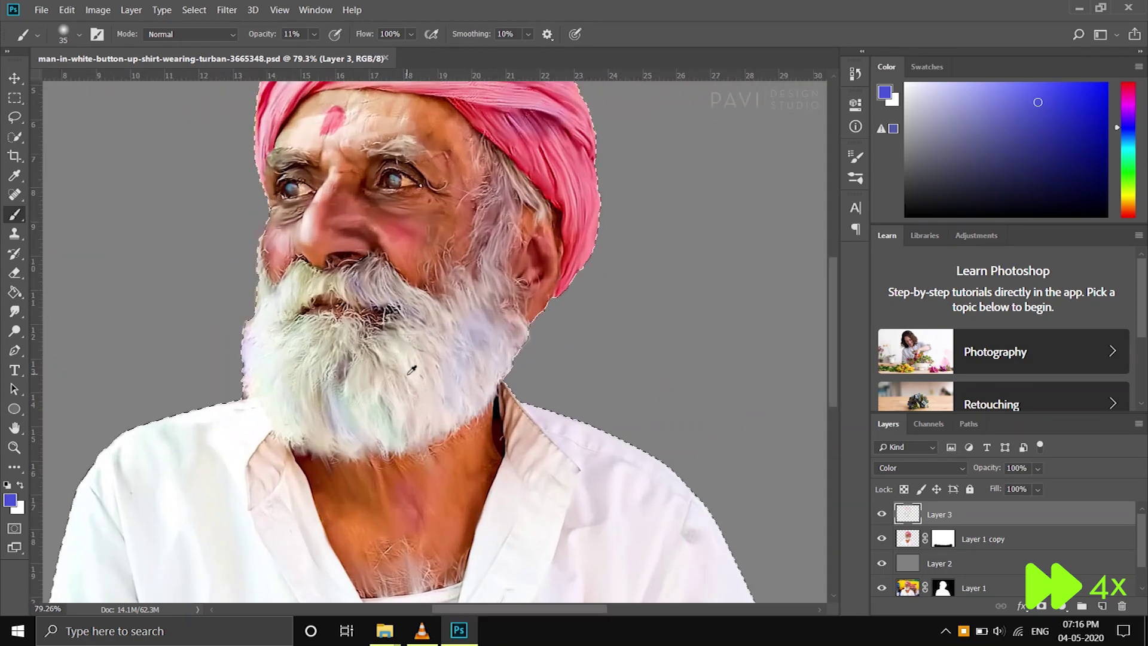
{"action": "scroll", "coordinate": [388, 346], "scroll_direction": "down", "scroll_amount": 2}
{"action": "scroll", "coordinate": [367, 351], "scroll_direction": "down", "scroll_amount": 1}
{"action": "scroll", "coordinate": [367, 350], "scroll_direction": "up", "scroll_amount": 4}
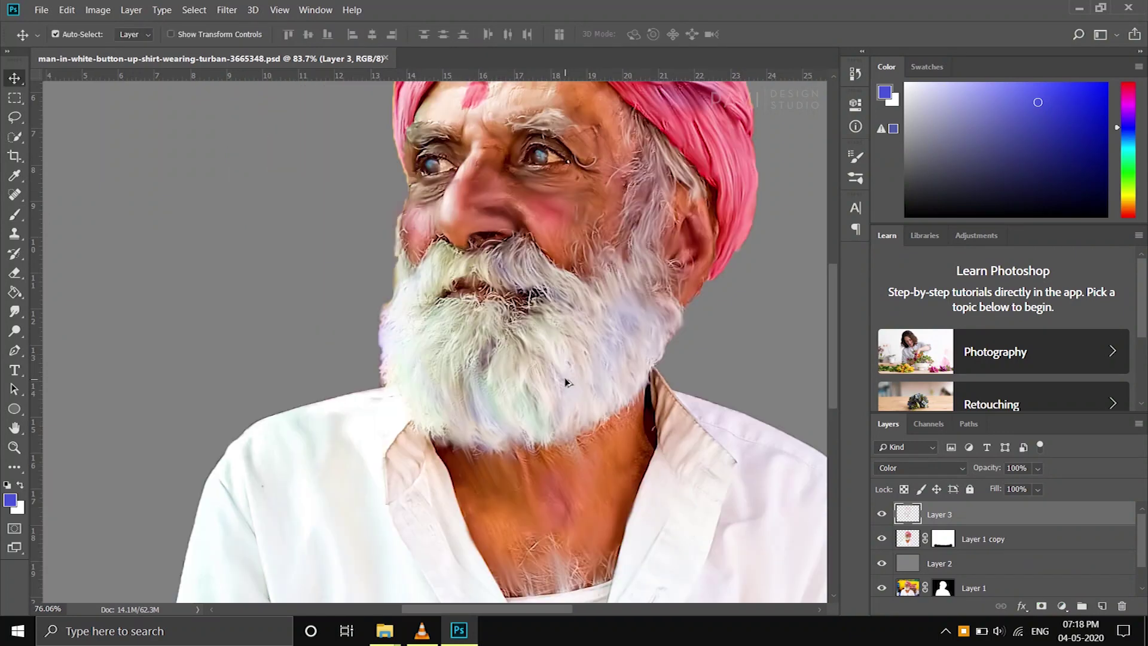
{"action": "scroll", "coordinate": [566, 381], "scroll_direction": "down", "scroll_amount": 1}
{"action": "scroll", "coordinate": [566, 381], "scroll_direction": "down", "scroll_amount": 1}
{"action": "scroll", "coordinate": [565, 381], "scroll_direction": "down", "scroll_amount": 2}
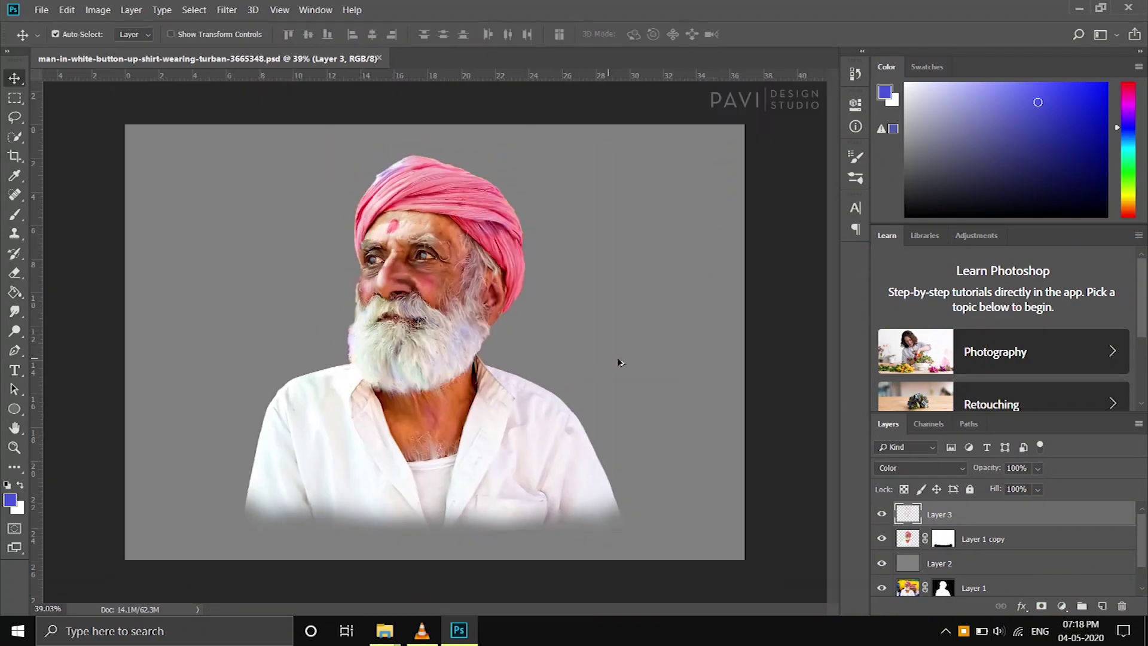
{"action": "scroll", "coordinate": [619, 361], "scroll_direction": "up", "scroll_amount": 1}
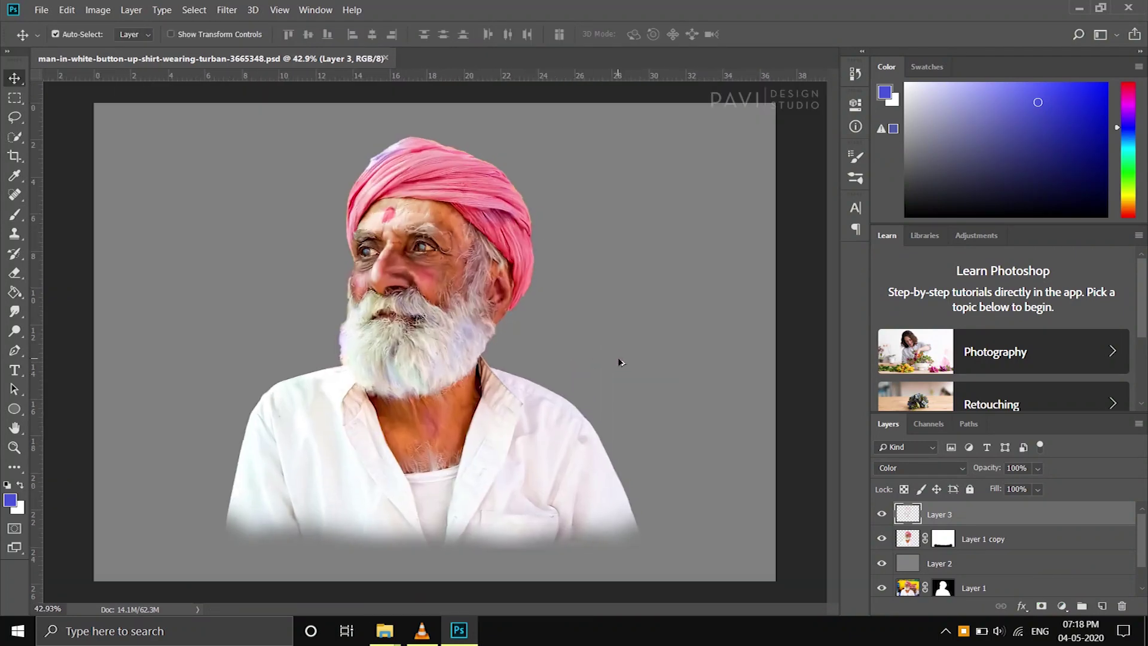
- Target grey Layer 2 with the Brush, pick a teal swatch and enlarge the brush
{"action": "left_click", "coordinate": [970, 572]}
{"action": "left_click", "coordinate": [15, 219]}
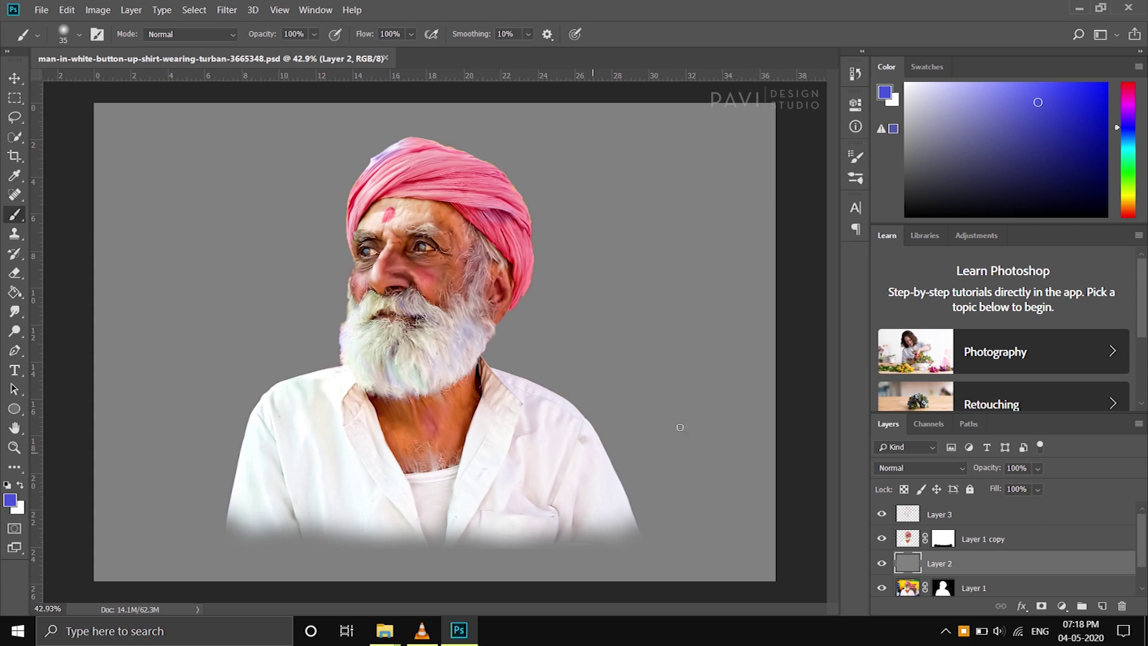
{"action": "left_click", "coordinate": [5, 501]}
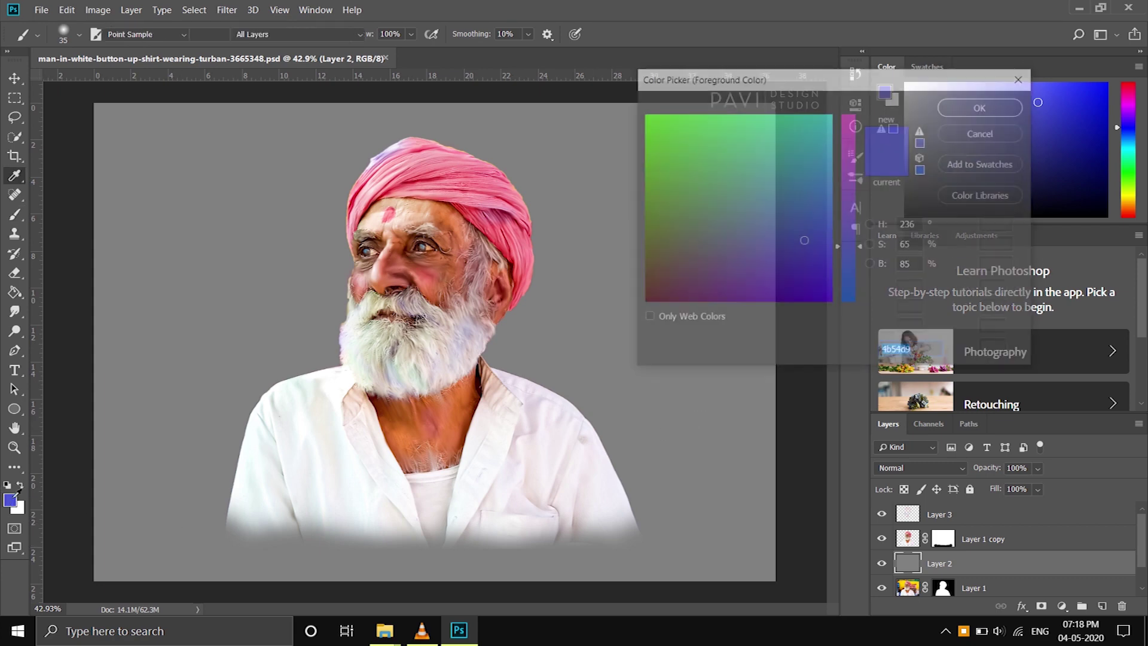
{"action": "left_click", "coordinate": [1022, 78]}
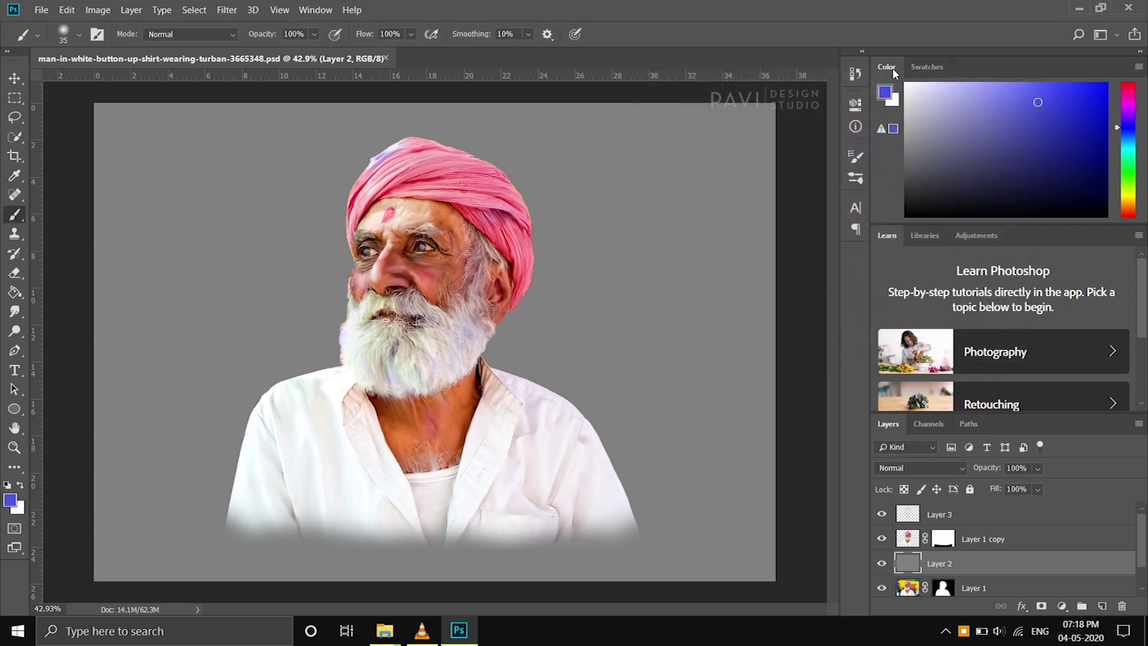
{"action": "left_click", "coordinate": [936, 69]}
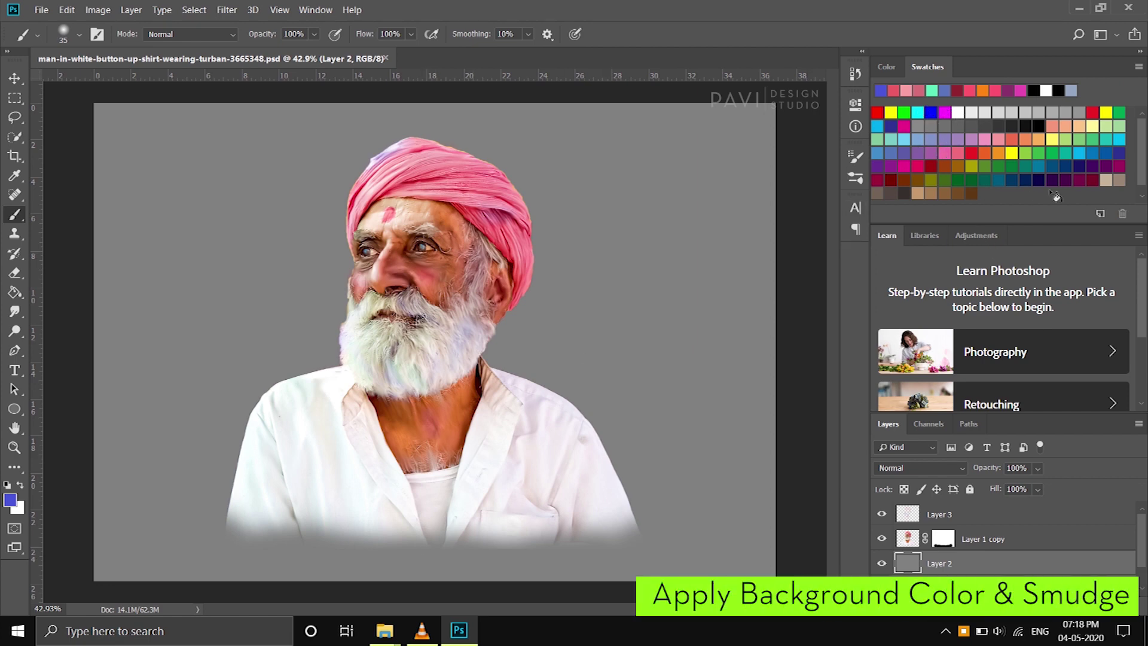
{"action": "left_click", "coordinate": [1041, 168]}
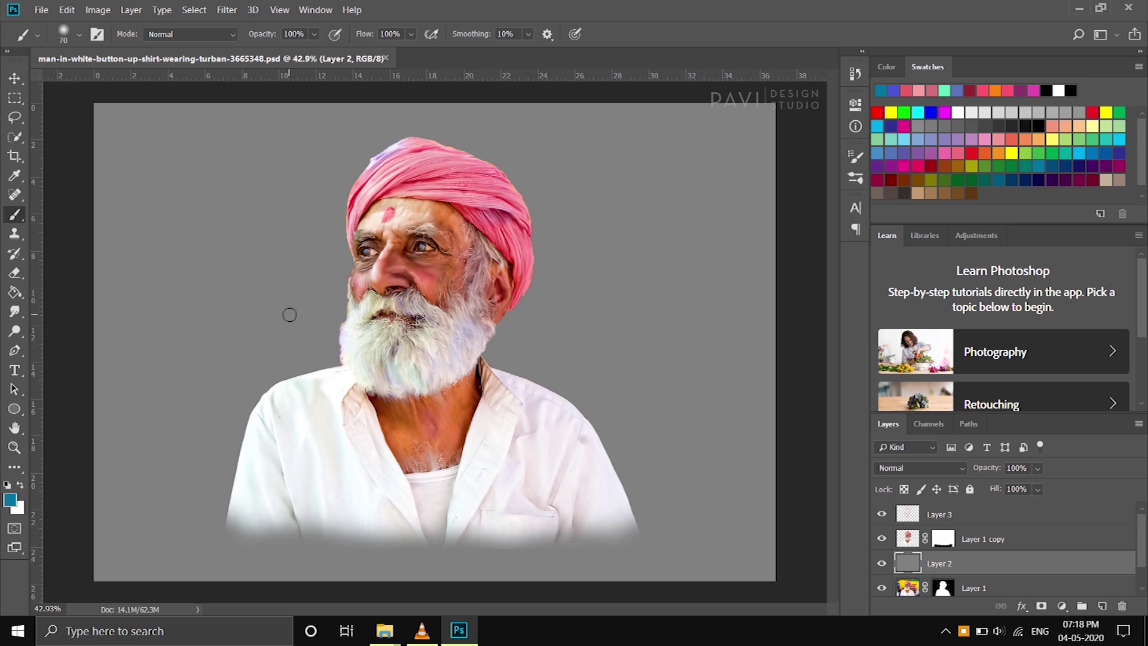
{"action": "key", "text": "bracketright"}
{"action": "key", "text": "bracketright"}
{"action": "key", "text": "bracketright"}
- Paint soft blue beside the face and shoulder, green around the turban, and pink at lower right
{"action": "left_click_drag", "start_coordinate": [298, 282], "coordinate": [275, 285]}
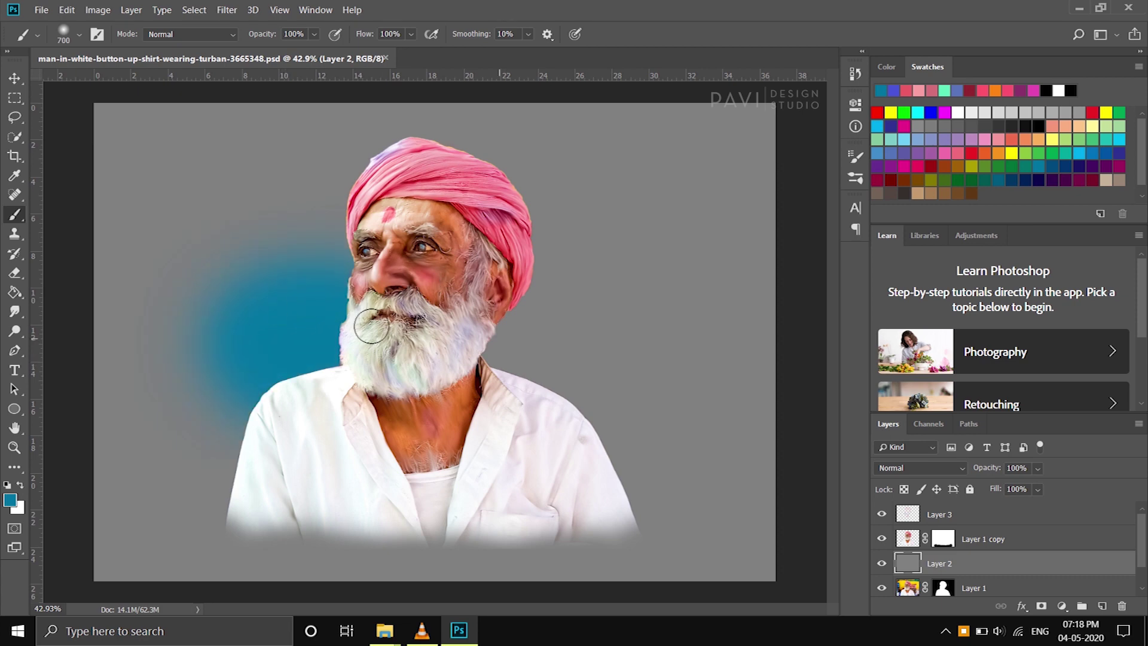
{"action": "left_click_drag", "start_coordinate": [439, 358], "coordinate": [461, 333]}
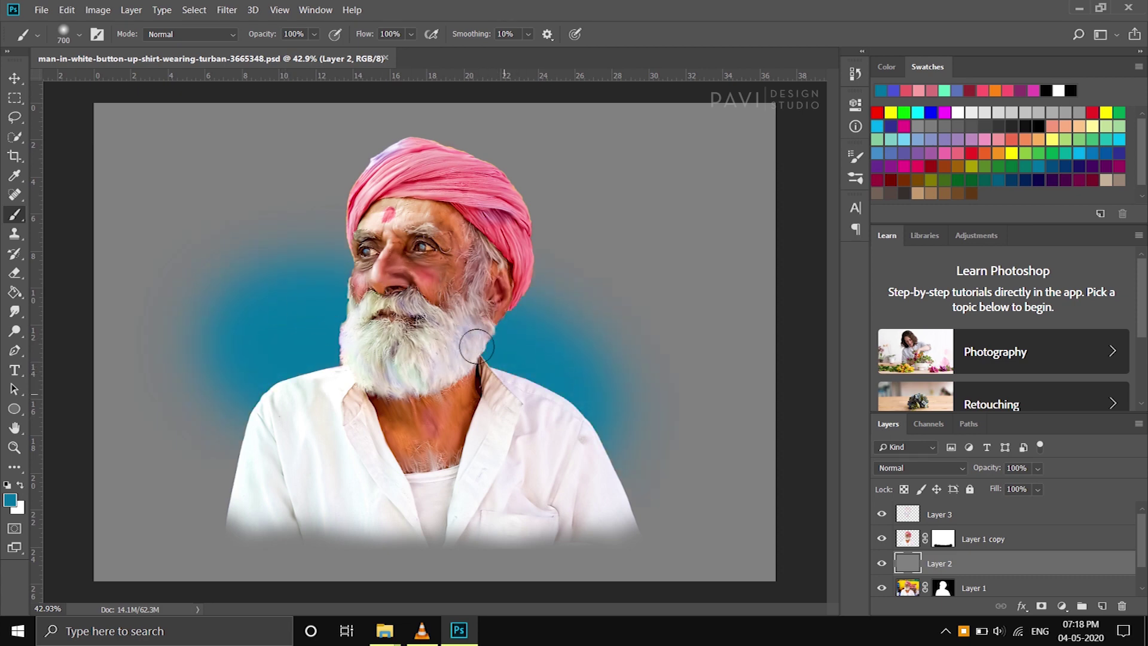
{"action": "left_click", "coordinate": [967, 151]}
{"action": "left_click_drag", "start_coordinate": [284, 206], "coordinate": [239, 183]}
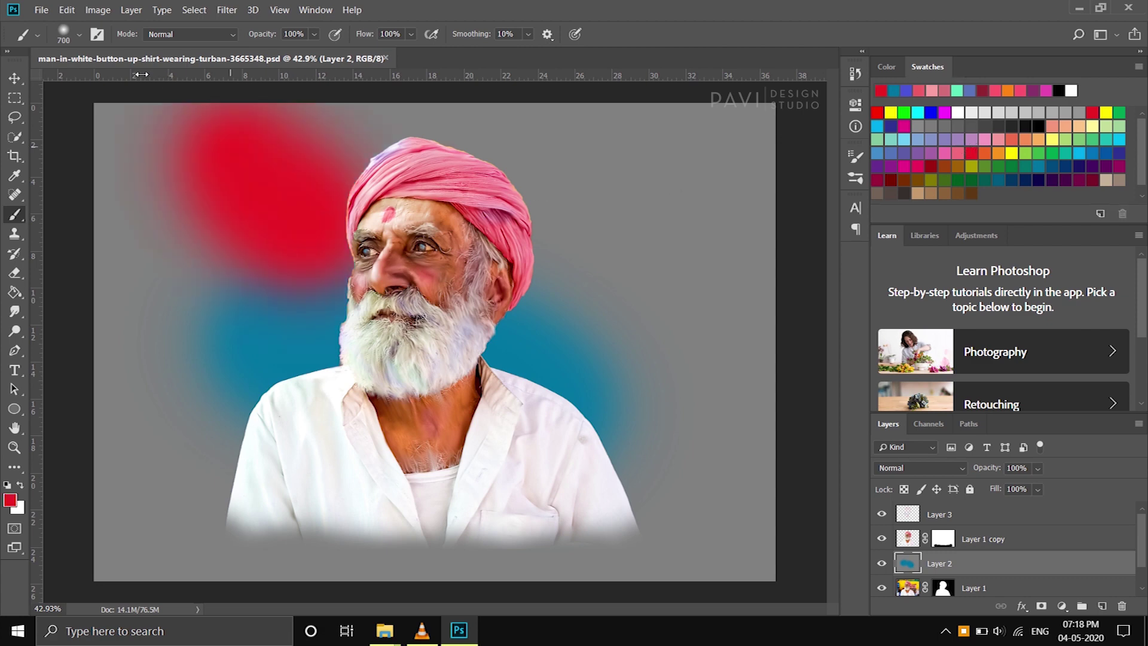
{"action": "key", "text": "ctrl+z"}
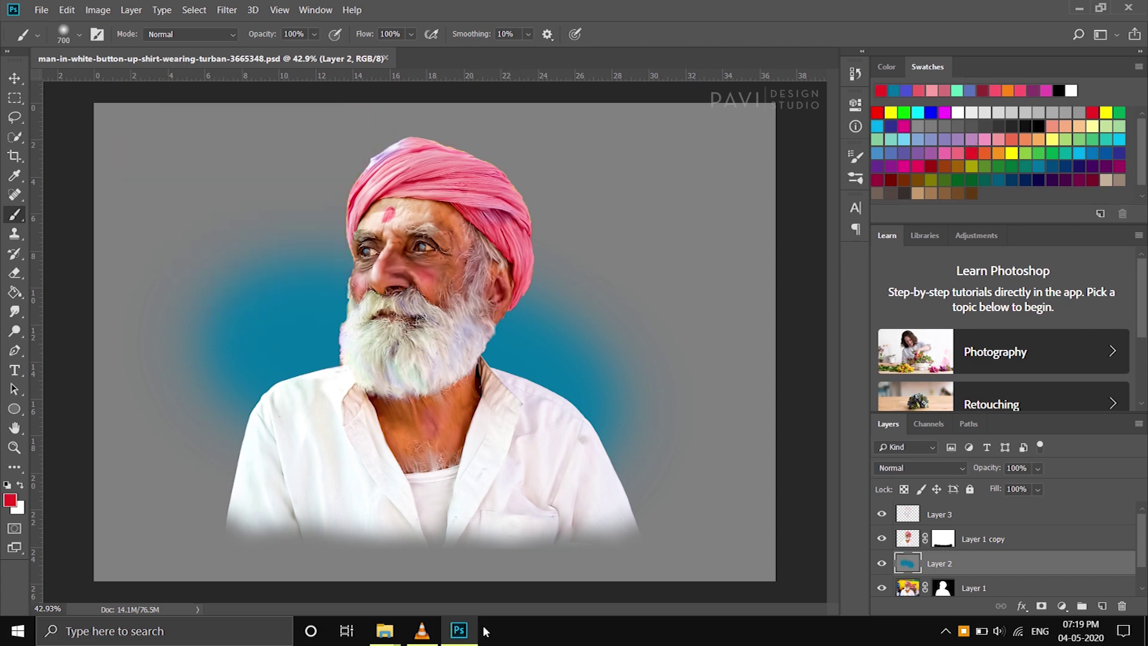
{"action": "left_click_drag", "start_coordinate": [197, 155], "coordinate": [281, 186]}
{"action": "left_click_drag", "start_coordinate": [586, 240], "coordinate": [634, 269]}
{"action": "left_click_drag", "start_coordinate": [610, 430], "coordinate": [658, 490]}
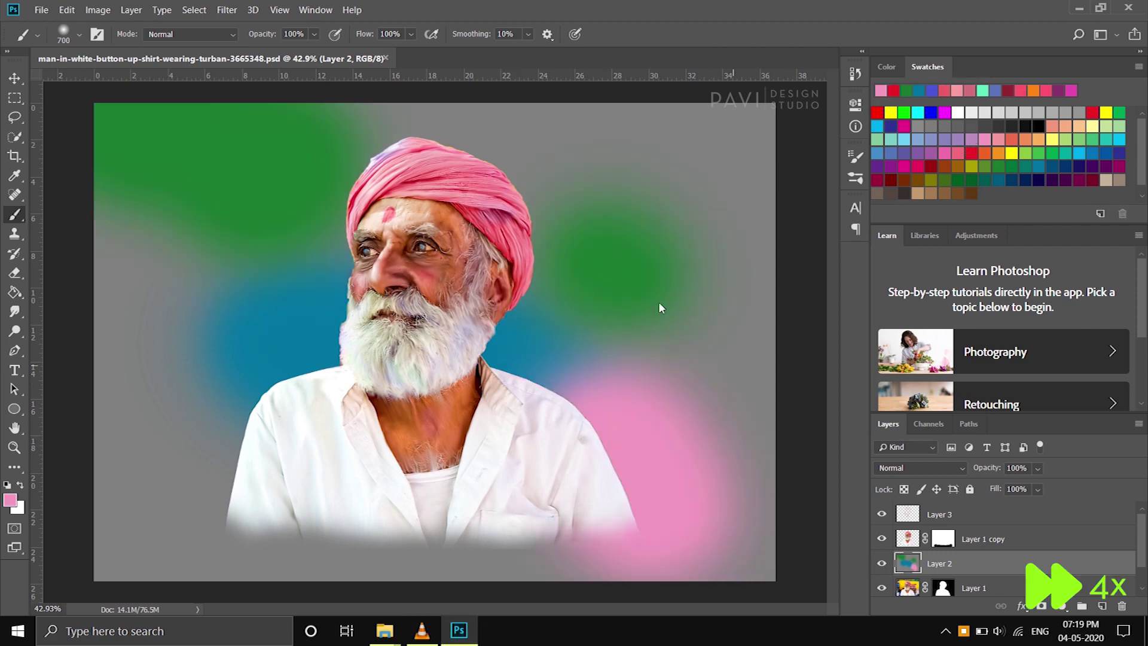
- Paint orange across the top and brown down the left and bottom, discarding trial red and magenta
{"action": "left_click", "coordinate": [998, 152]}
{"action": "left_click_drag", "start_coordinate": [406, 180], "coordinate": [634, 168]}
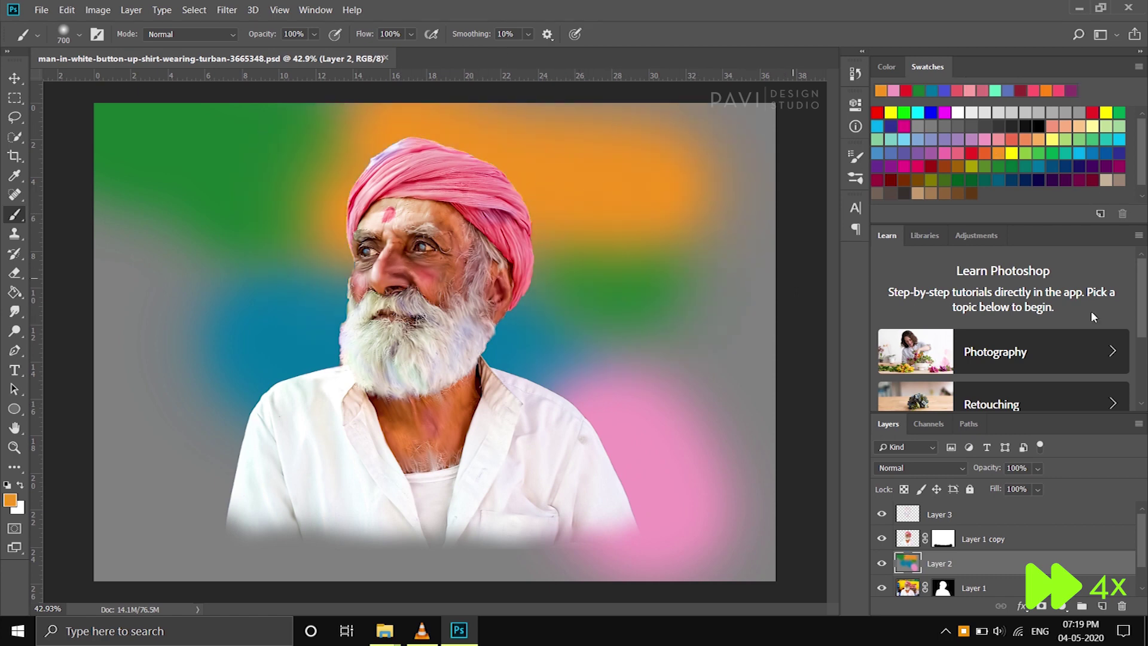
{"action": "left_click", "coordinate": [1094, 113]}
{"action": "left_click_drag", "start_coordinate": [198, 251], "coordinate": [159, 287]}
{"action": "key", "text": "ctrl+z"}
{"action": "left_click", "coordinate": [1079, 180]}
{"action": "left_click_drag", "start_coordinate": [156, 179], "coordinate": [138, 526]}
{"action": "key", "text": "ctrl+z"}
{"action": "left_click", "coordinate": [945, 193]}
{"action": "left_click_drag", "start_coordinate": [149, 191], "coordinate": [162, 568]}
{"action": "mouse_move", "coordinate": [170, 437]}
{"action": "left_mouse_down"}
{"action": "mouse_move", "coordinate": [312, 532]}
{"action": "mouse_move", "coordinate": [763, 368]}
{"action": "left_mouse_up"}
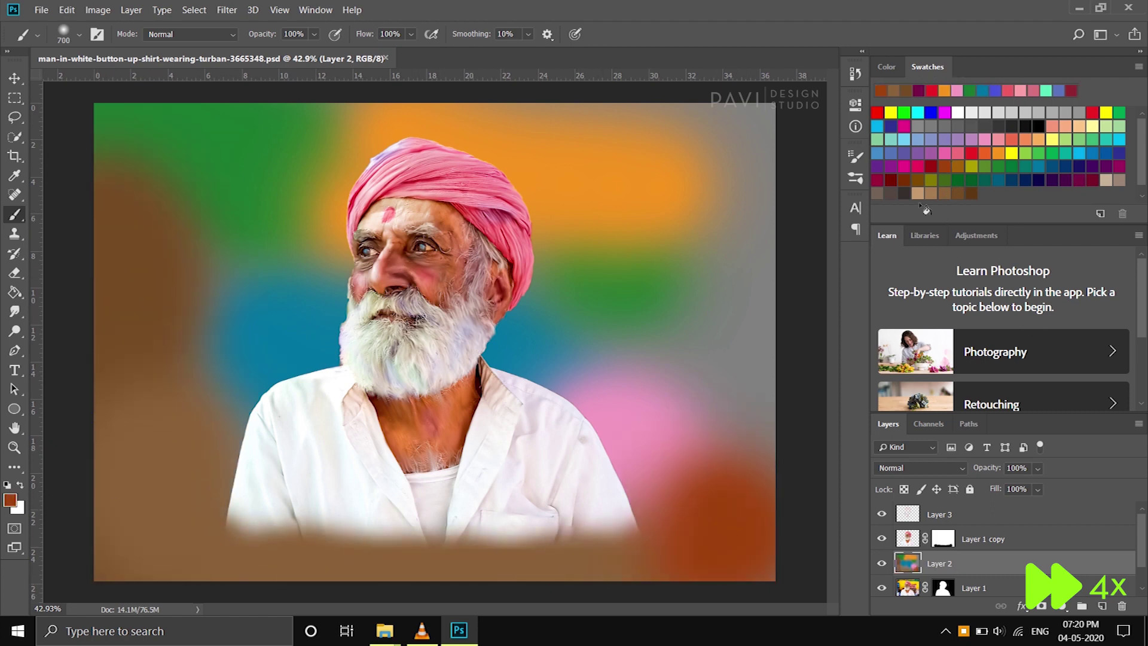
- Add dark brown at bottom-left, tan on the right and periwinkle at upper right
{"action": "left_click", "coordinate": [902, 193]}
{"action": "left_click_drag", "start_coordinate": [718, 538], "coordinate": [122, 443]}
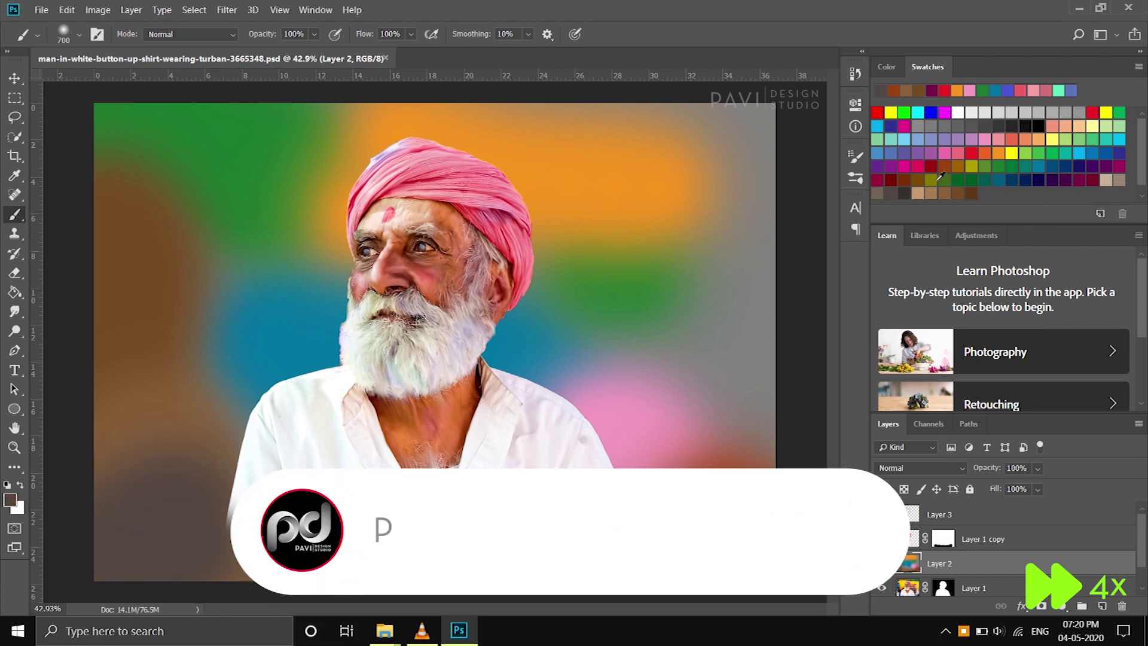
{"action": "left_click", "coordinate": [917, 193]}
{"action": "left_click_drag", "start_coordinate": [718, 311], "coordinate": [718, 455]}
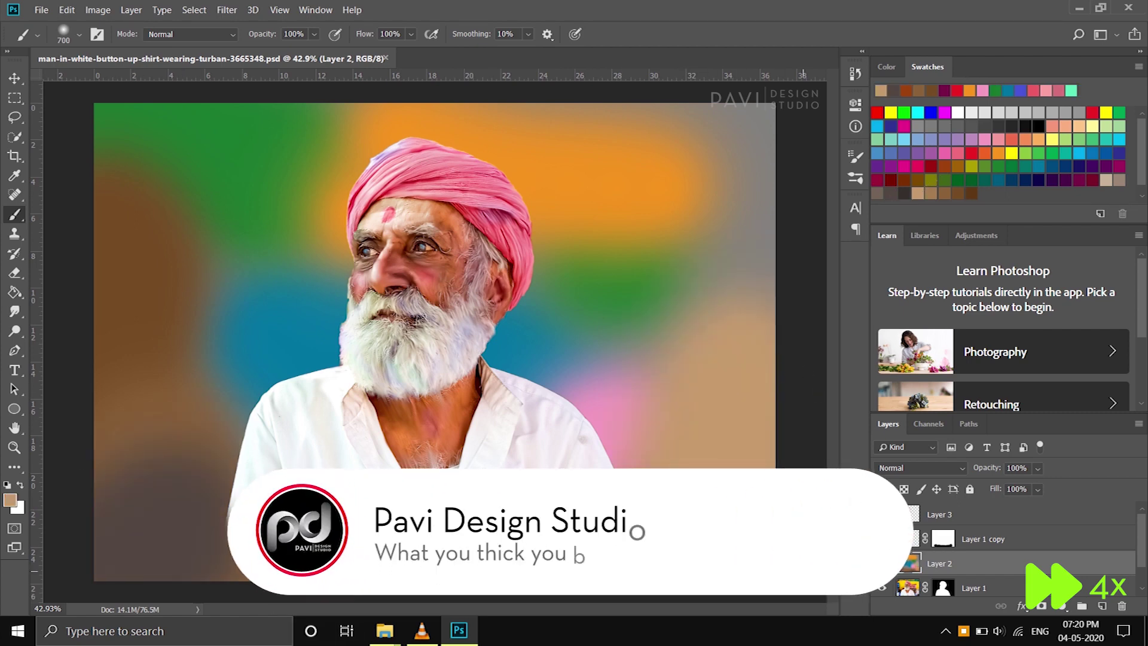
{"action": "left_click", "coordinate": [931, 139]}
{"action": "left_click_drag", "start_coordinate": [718, 120], "coordinate": [717, 311]}
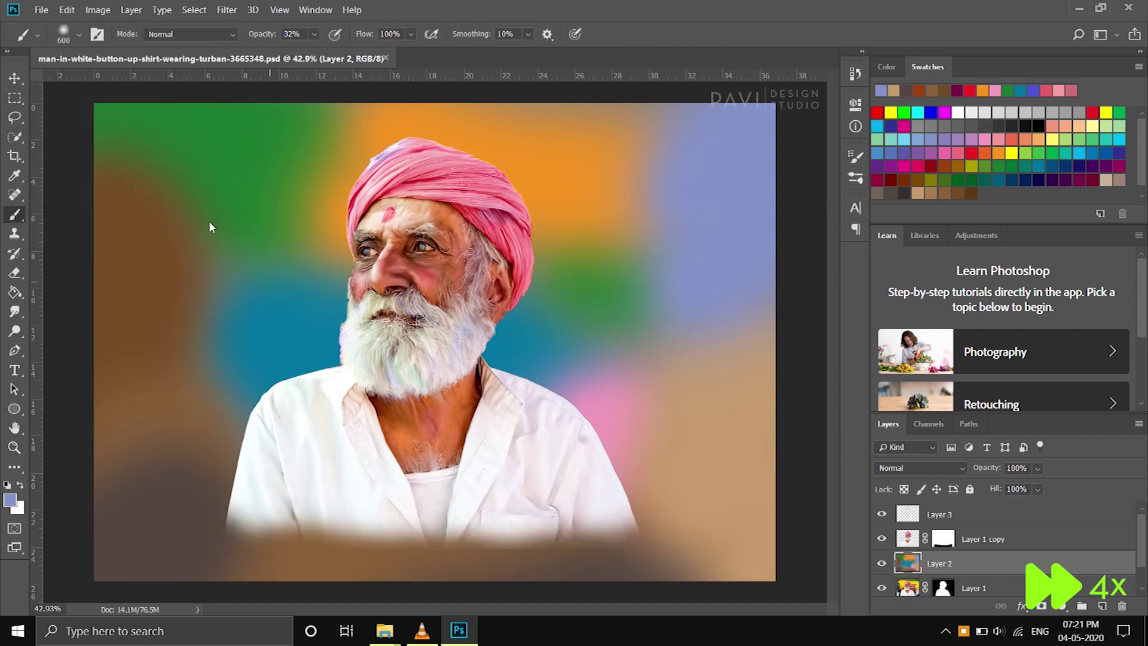
- With a smaller brush, paint crimson patches left and right, then green over the left and lower right
{"action": "left_click", "coordinate": [949, 151]}
{"action": "key", "text": "bracketleft"}
{"action": "key", "text": "bracketleft"}
{"action": "left_click_drag", "start_coordinate": [222, 405], "coordinate": [210, 269]}
{"action": "mouse_move", "coordinate": [735, 329]}
{"action": "left_mouse_down"}
{"action": "mouse_move", "coordinate": [601, 292]}
{"action": "mouse_move", "coordinate": [635, 209]}
{"action": "mouse_move", "coordinate": [436, 193]}
{"action": "left_mouse_up"}
{"action": "left_click", "coordinate": [636, 209], "text": "alt"}
{"action": "left_click_drag", "start_coordinate": [197, 311], "coordinate": [187, 198]}
{"action": "mouse_move", "coordinate": [675, 412]}
{"action": "left_mouse_down"}
{"action": "mouse_move", "coordinate": [610, 422]}
{"action": "mouse_move", "coordinate": [658, 478]}
{"action": "left_mouse_up"}
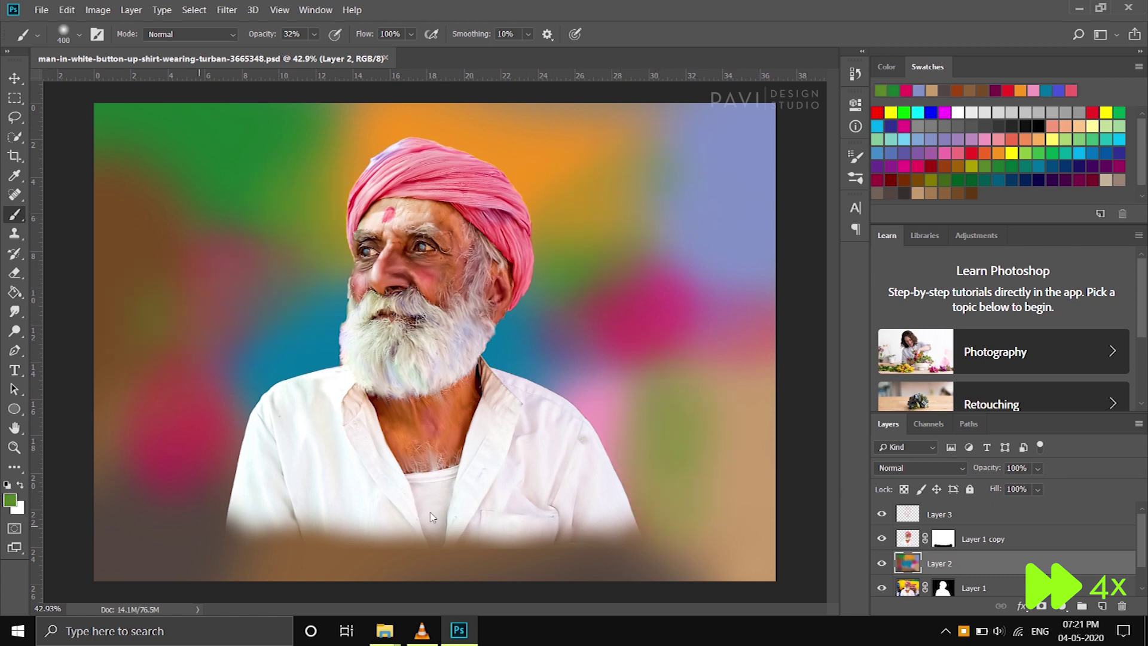
- Darken the pink, lavender and orange areas and the backdrop edges with brown
{"action": "left_click", "coordinate": [643, 512], "text": "alt"}
{"action": "left_click_drag", "start_coordinate": [639, 430], "coordinate": [568, 383]}
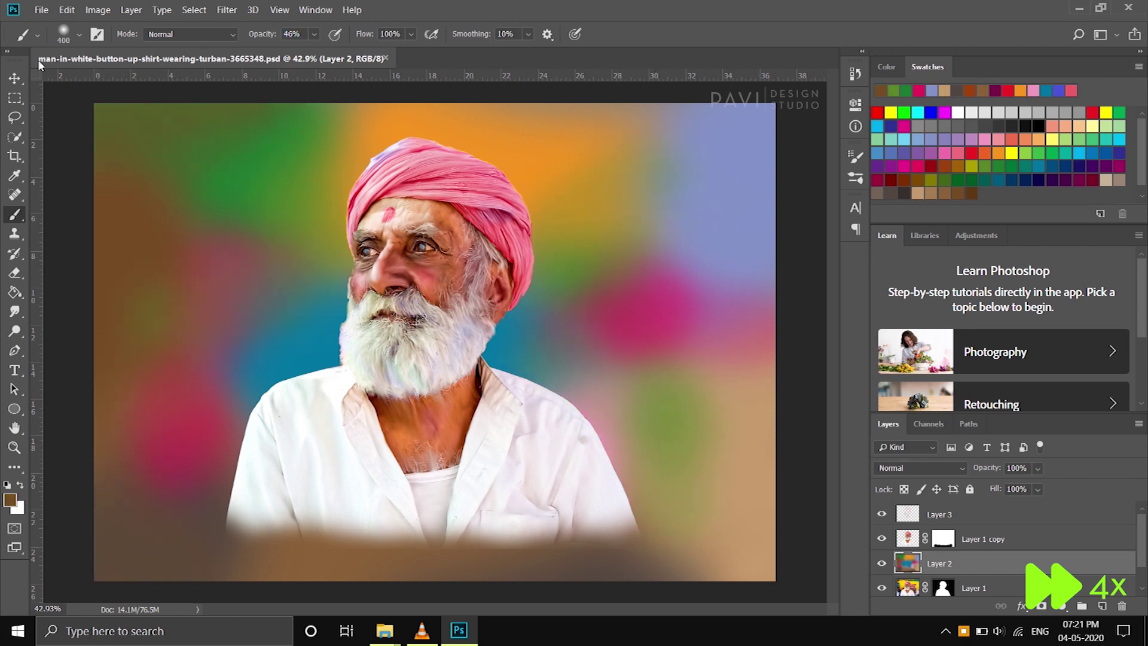
{"action": "mouse_move", "coordinate": [196, 498]}
{"action": "left_mouse_down"}
{"action": "mouse_move", "coordinate": [718, 503]}
{"action": "mouse_move", "coordinate": [404, 38]}
{"action": "mouse_move", "coordinate": [586, 73]}
{"action": "mouse_move", "coordinate": [738, 81]}
{"action": "left_mouse_up"}
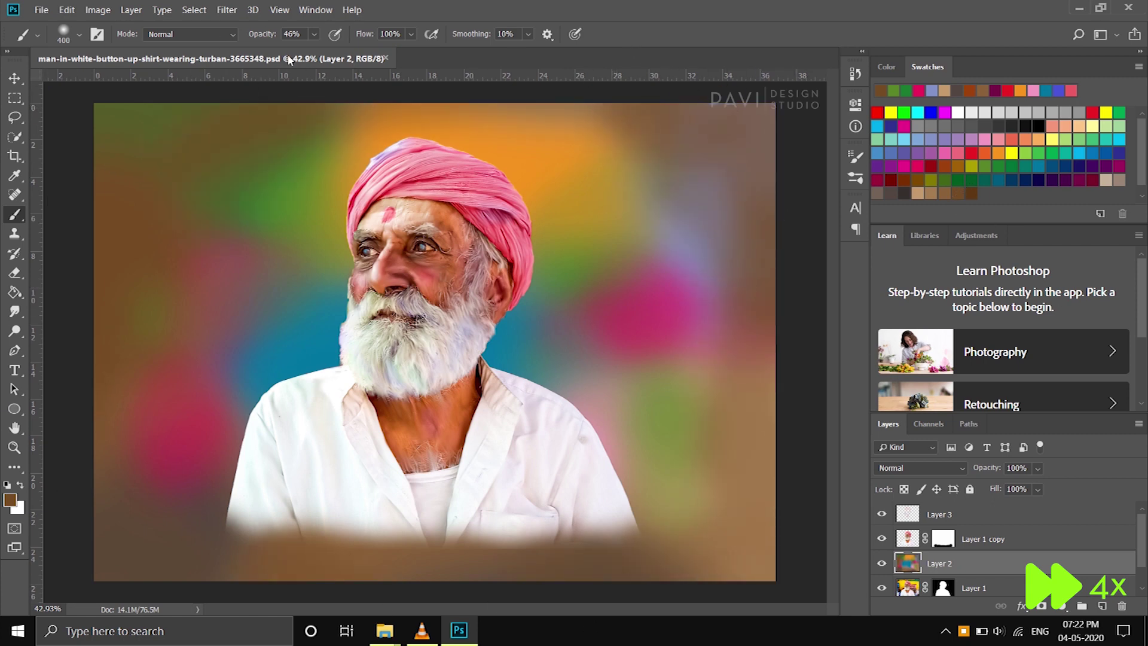
{"action": "left_click_drag", "start_coordinate": [699, 245], "coordinate": [598, 146]}
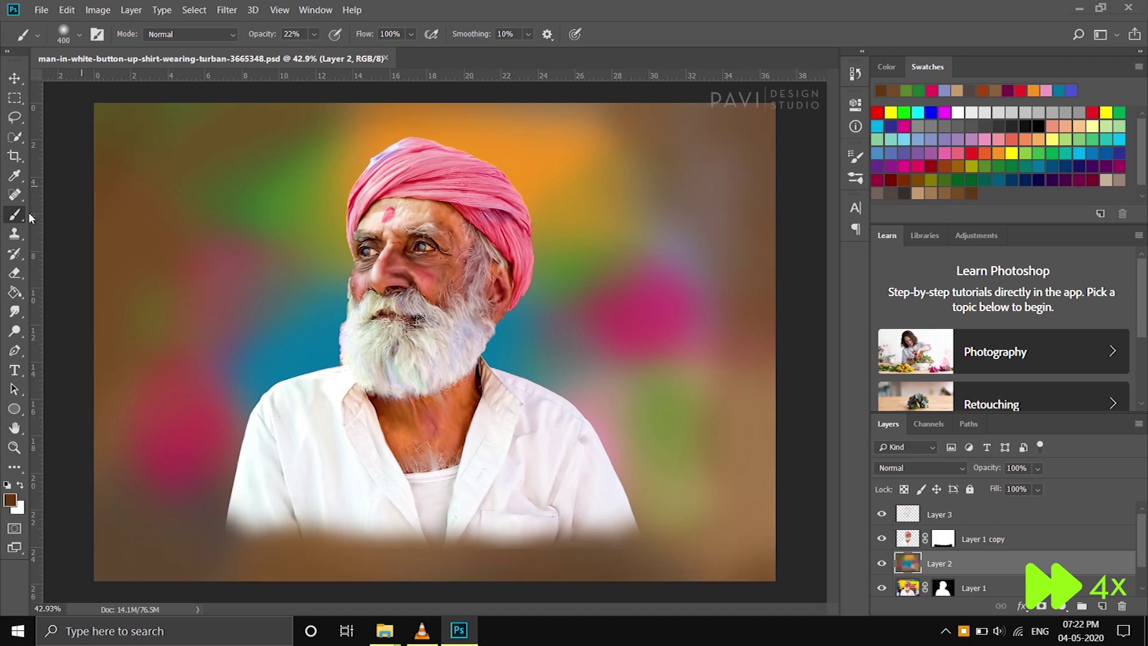
{"action": "left_click_drag", "start_coordinate": [389, 95], "coordinate": [573, 96]}
{"action": "left_click", "coordinate": [623, 138], "text": "alt"}
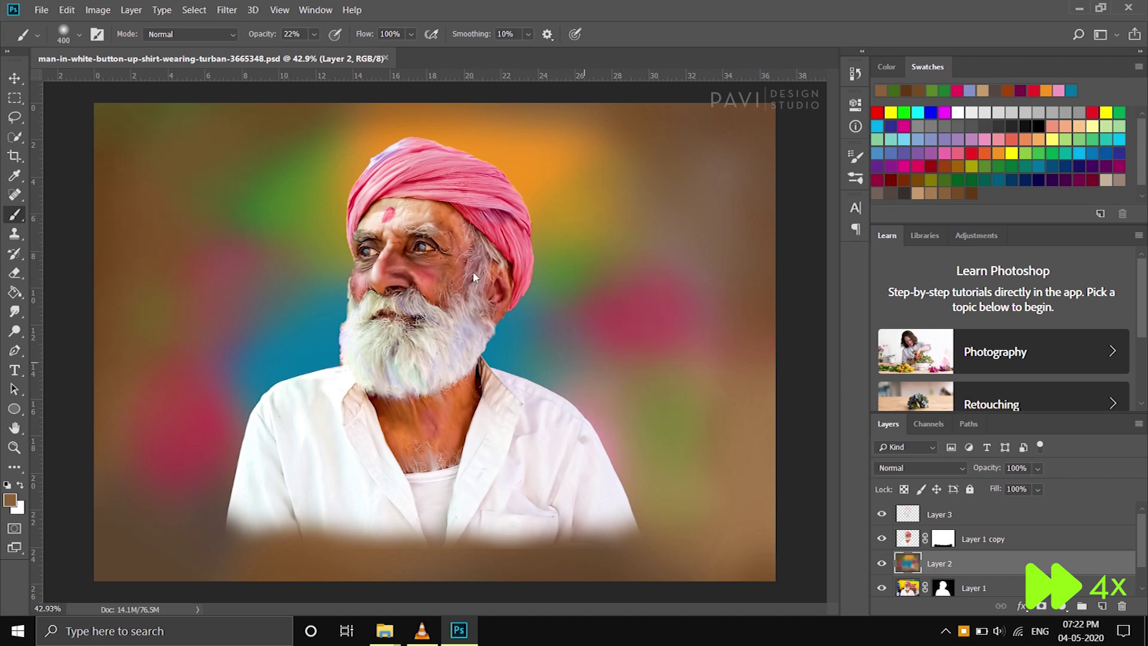
{"action": "type", "text": "3"}
{"action": "key", "text": "r"}
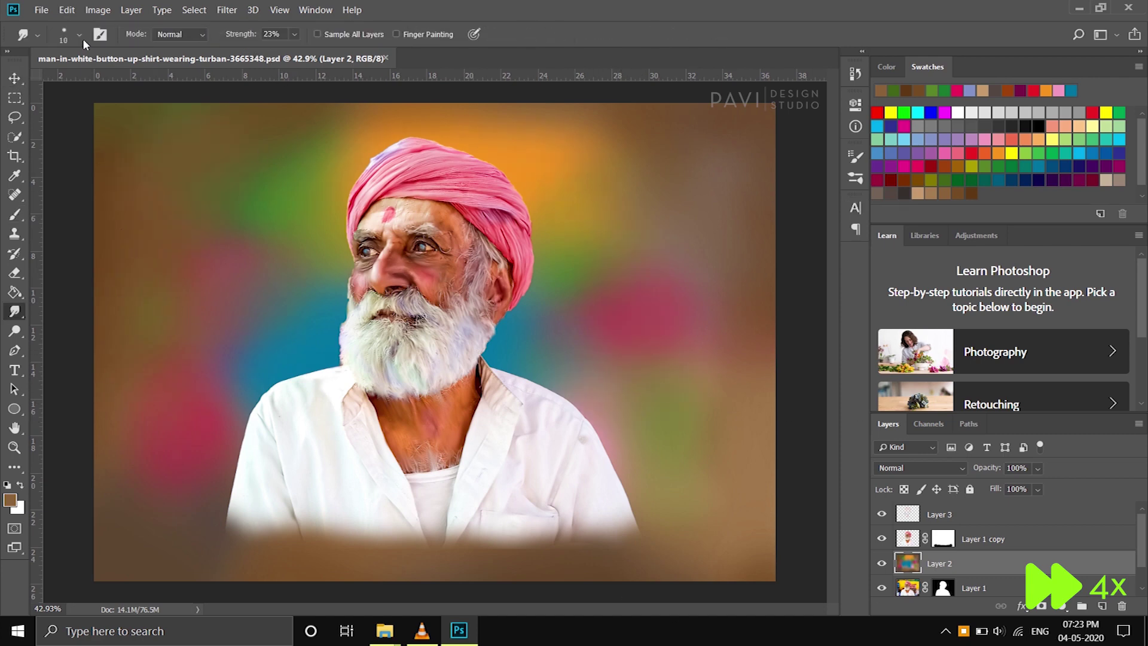
- Smear the background colours beside the turban, left of the face and on the right
{"action": "key", "text": "bracketright"}
{"action": "key", "text": "bracketright"}
{"action": "key", "text": "bracketright"}
{"action": "key", "text": "bracketright"}
{"action": "key", "text": "bracketright"}
{"action": "key", "text": "bracketright"}
{"action": "key", "text": "bracketright"}
{"action": "key", "text": "bracketright"}
{"action": "left_click_drag", "start_coordinate": [571, 172], "coordinate": [538, 180]}
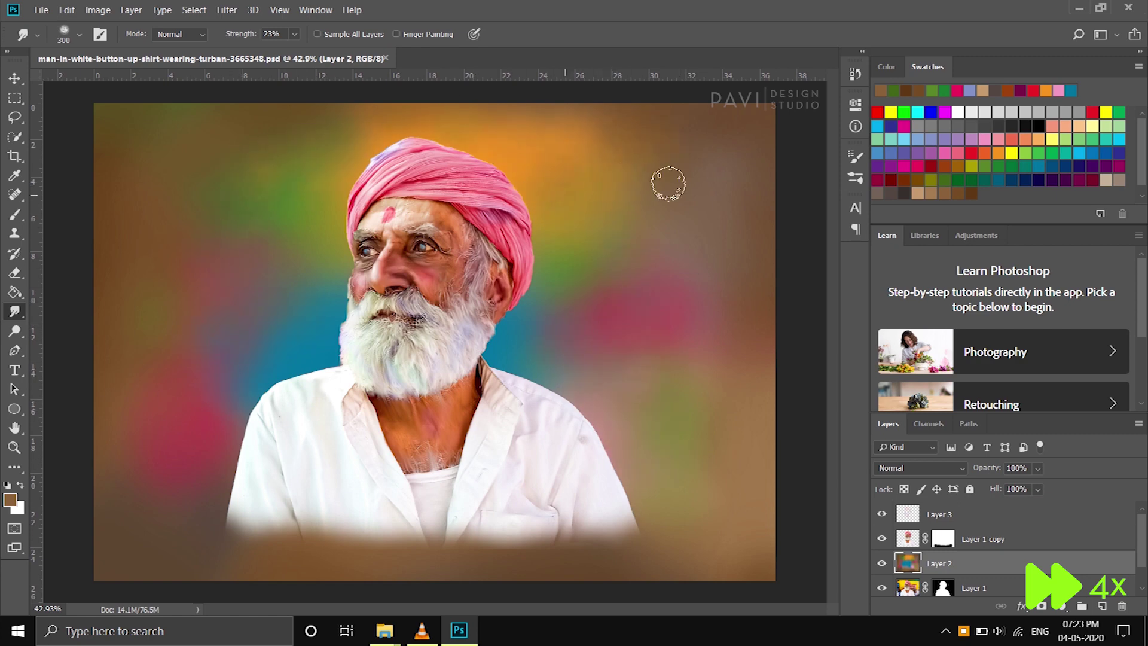
{"action": "left_click_drag", "start_coordinate": [313, 220], "coordinate": [308, 263]}
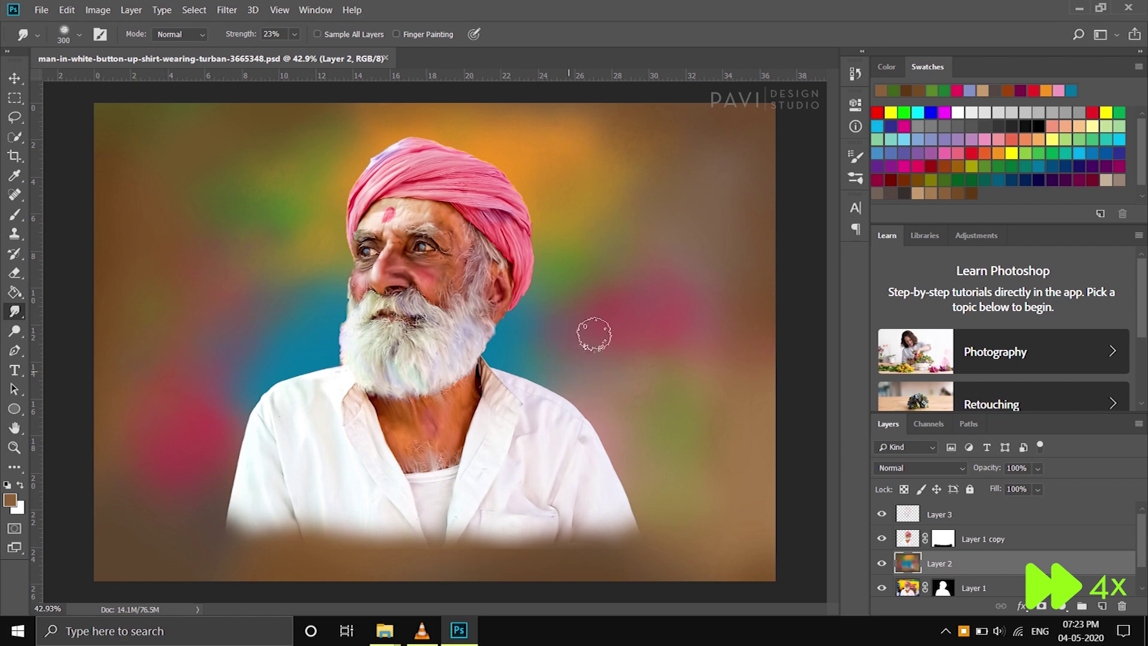
{"action": "left_click_drag", "start_coordinate": [571, 335], "coordinate": [737, 240]}
- Paint soft orange right of the shirt at 89% opacity and add a cyan blob at left
{"action": "key", "text": "b"}
{"action": "left_click", "coordinate": [1046, 90]}
{"action": "type", "text": "89"}
{"action": "left_click_drag", "start_coordinate": [548, 359], "coordinate": [622, 388]}
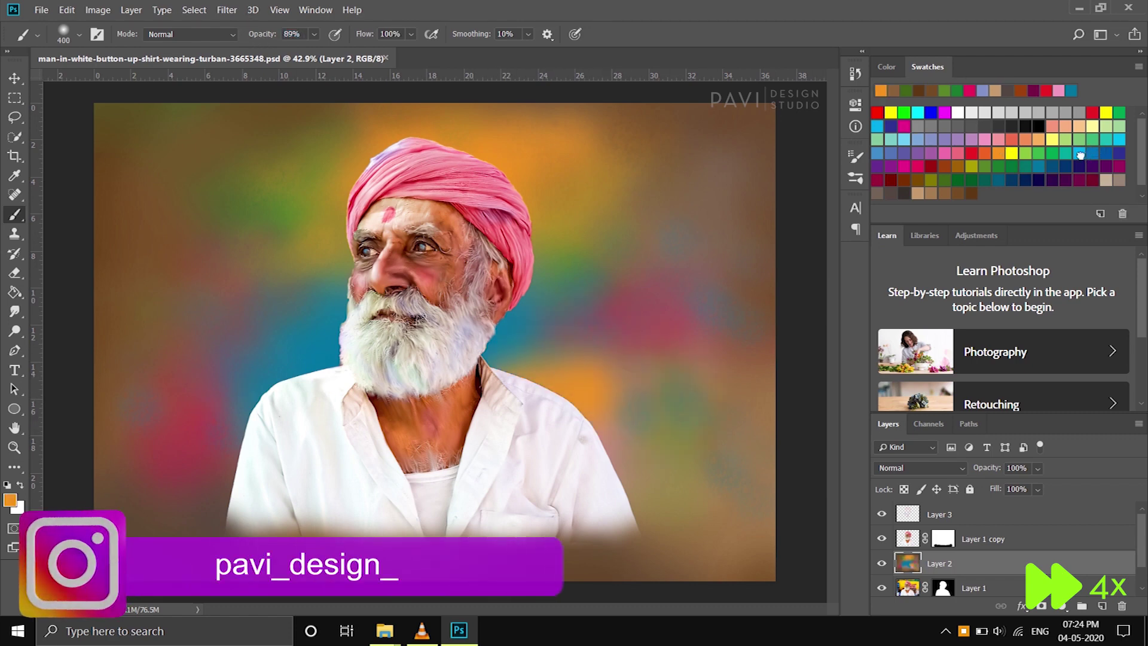
{"action": "left_click", "coordinate": [1079, 155]}
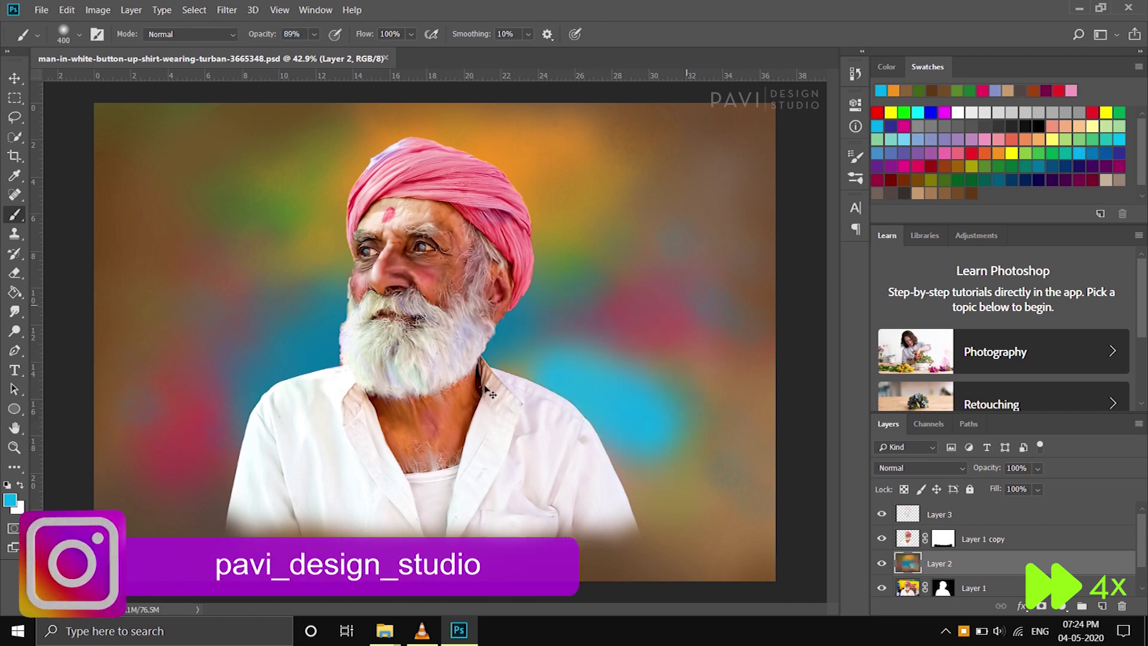
{"action": "left_click_drag", "start_coordinate": [186, 255], "coordinate": [200, 287]}
- Smudge the cyan and blue blobs, then darken them and the lower corners with brown
{"action": "left_click", "coordinate": [15, 312]}
{"action": "left_click_drag", "start_coordinate": [119, 234], "coordinate": [259, 195]}
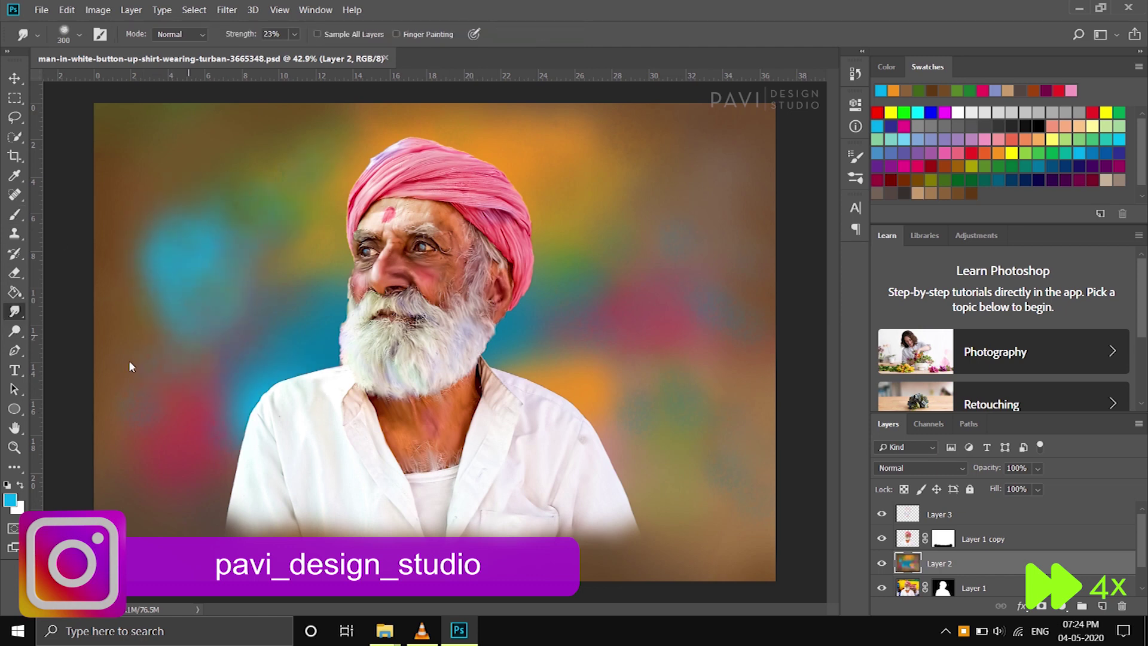
{"action": "left_click_drag", "start_coordinate": [179, 323], "coordinate": [227, 263]}
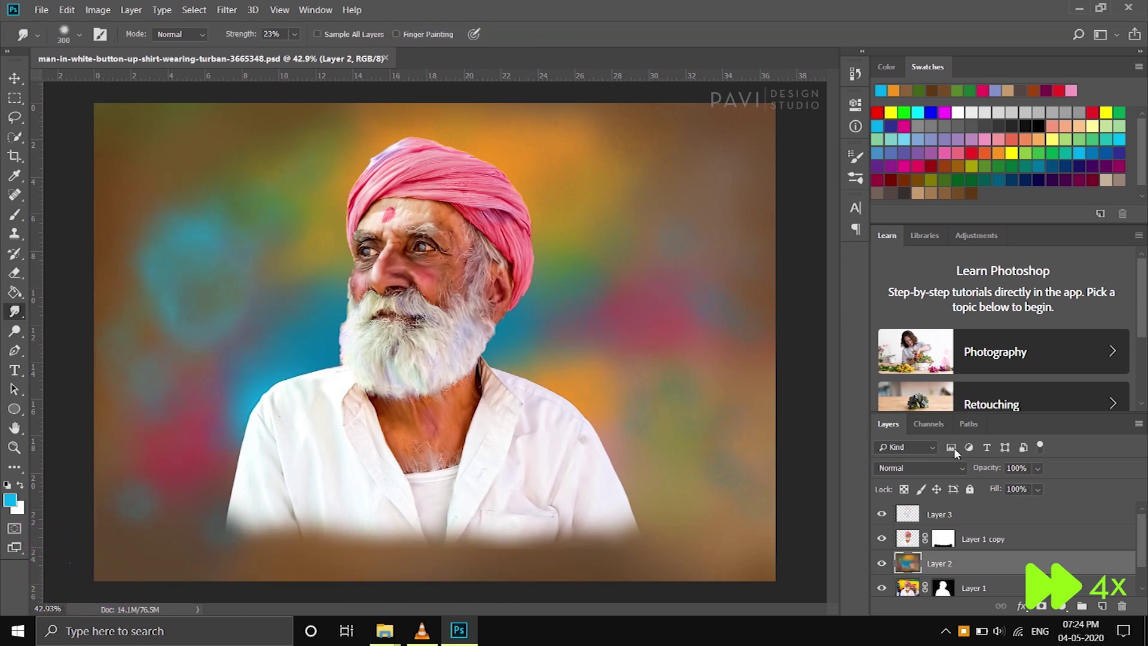
{"action": "left_click", "coordinate": [15, 214]}
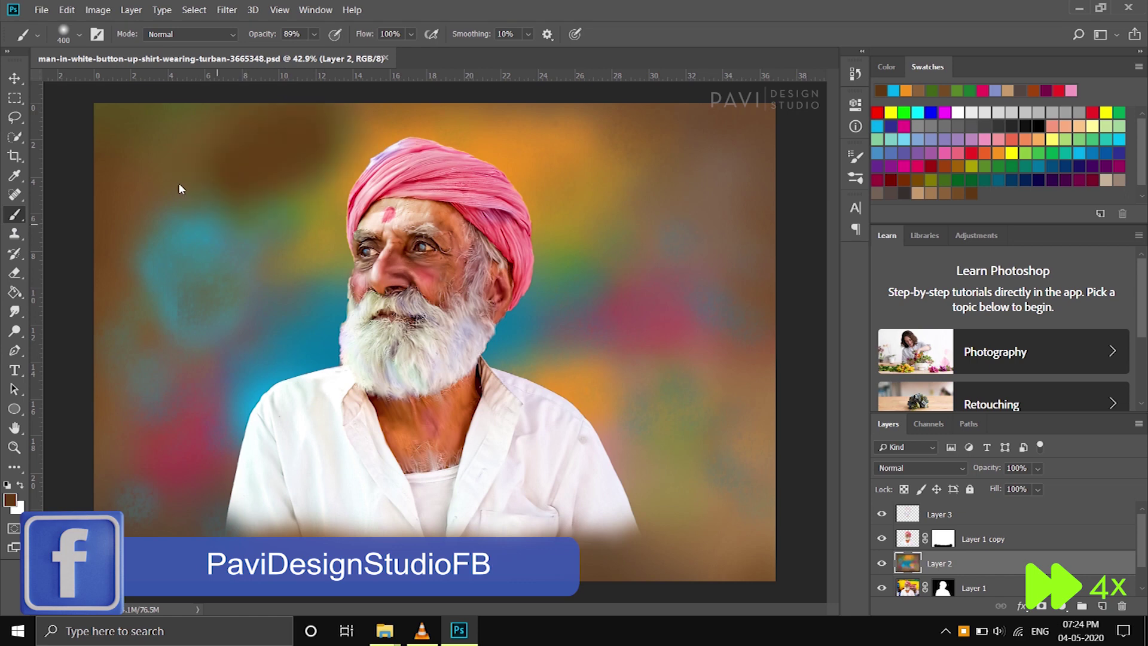
{"action": "left_click_drag", "start_coordinate": [197, 128], "coordinate": [76, 346]}
{"action": "left_click_drag", "start_coordinate": [119, 478], "coordinate": [138, 514]}
{"action": "left_click_drag", "start_coordinate": [717, 478], "coordinate": [747, 568]}
- Tint the left and right background orange at 20% opacity
{"action": "key", "text": "2"}
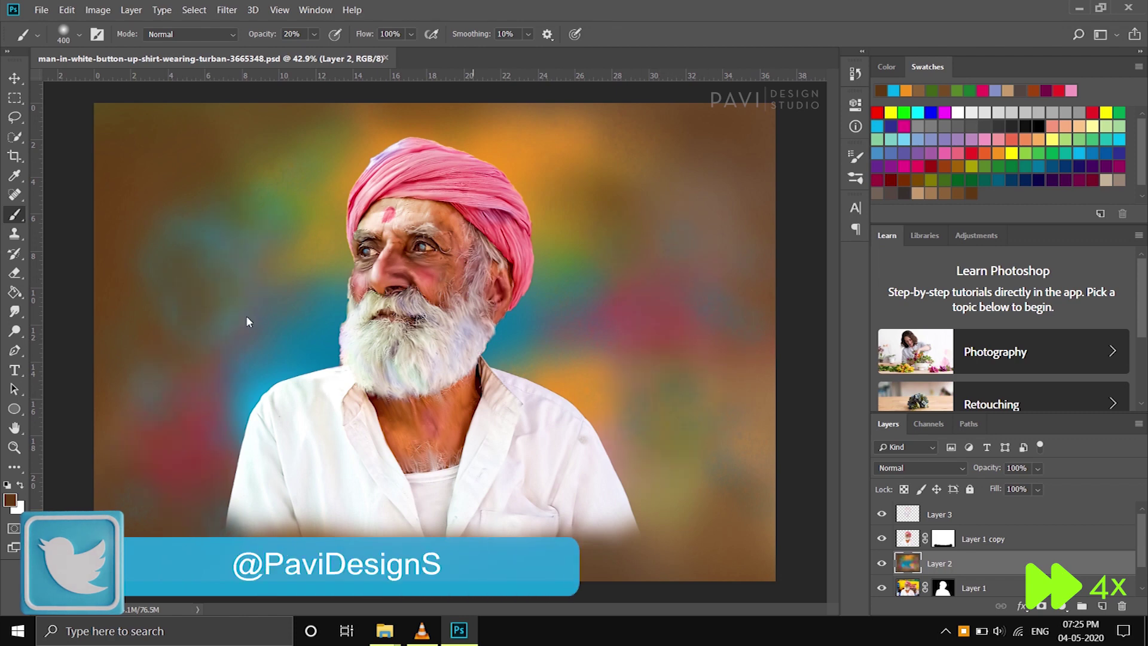
{"action": "left_click", "coordinate": [996, 151]}
{"action": "left_click_drag", "start_coordinate": [287, 156], "coordinate": [193, 308]}
{"action": "mouse_move", "coordinate": [634, 179]}
{"action": "left_mouse_down"}
{"action": "mouse_move", "coordinate": [574, 323]}
{"action": "mouse_move", "coordinate": [573, 353]}
{"action": "left_mouse_up"}
{"action": "left_click_drag", "start_coordinate": [335, 299], "coordinate": [167, 449]}
- Blend the shirt's bottom edge and the background around the man into each other
{"action": "key", "text": "r"}
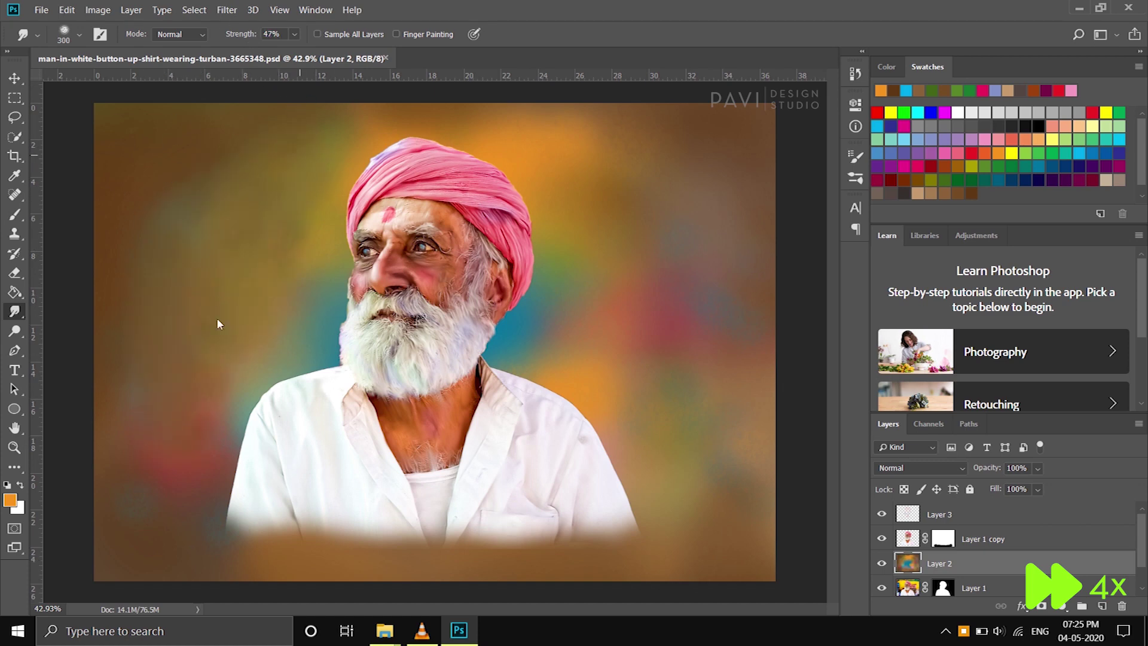
{"action": "left_click_drag", "start_coordinate": [169, 484], "coordinate": [479, 534]}
{"action": "mouse_move", "coordinate": [574, 522]}
{"action": "left_mouse_down"}
{"action": "mouse_move", "coordinate": [655, 113]}
{"action": "mouse_move", "coordinate": [419, 102]}
{"action": "mouse_move", "coordinate": [529, 222]}
{"action": "left_mouse_up"}
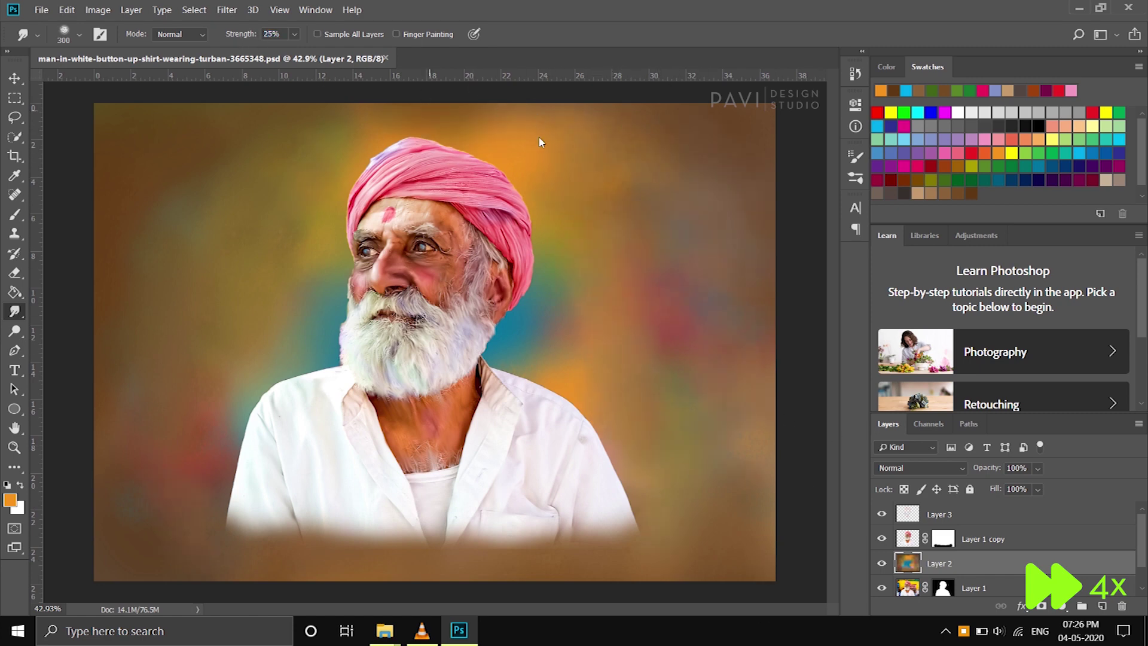
{"action": "left_click", "coordinate": [944, 538]}
{"action": "key", "text": "b"}
{"action": "left_click", "coordinate": [7, 485]}
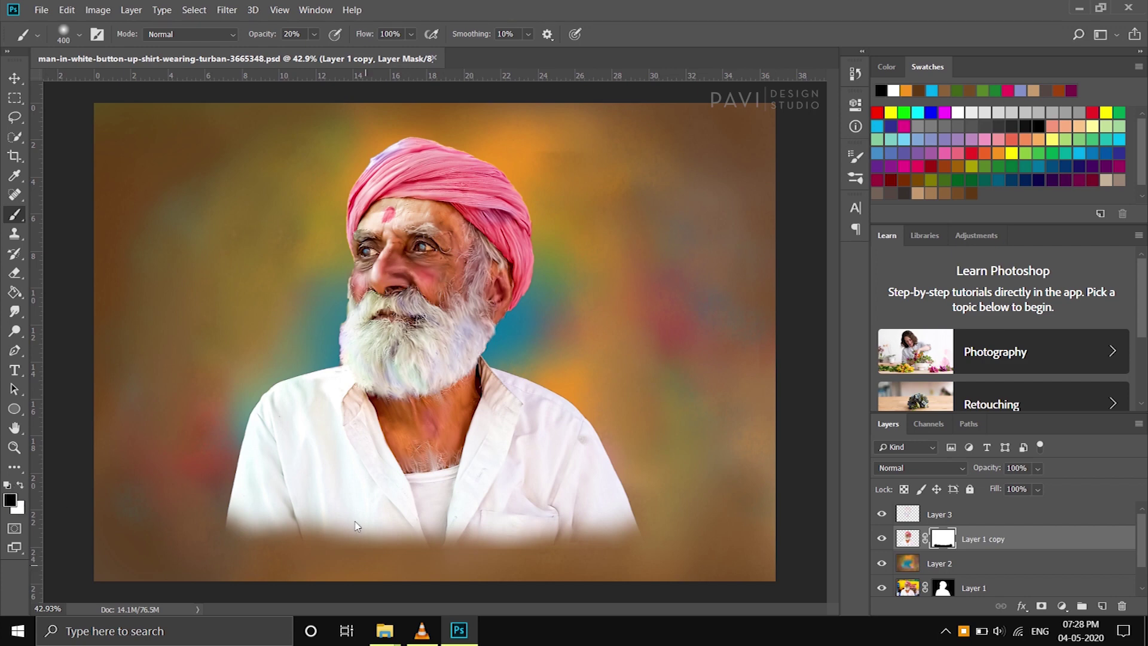
- Fade the shirt hem further with black on the Layer 1 copy mask, then bring up the mask's options
{"action": "mouse_move", "coordinate": [487, 574]}
{"action": "left_mouse_down"}
{"action": "mouse_move", "coordinate": [426, 530]}
{"action": "mouse_move", "coordinate": [600, 542]}
{"action": "left_mouse_up"}
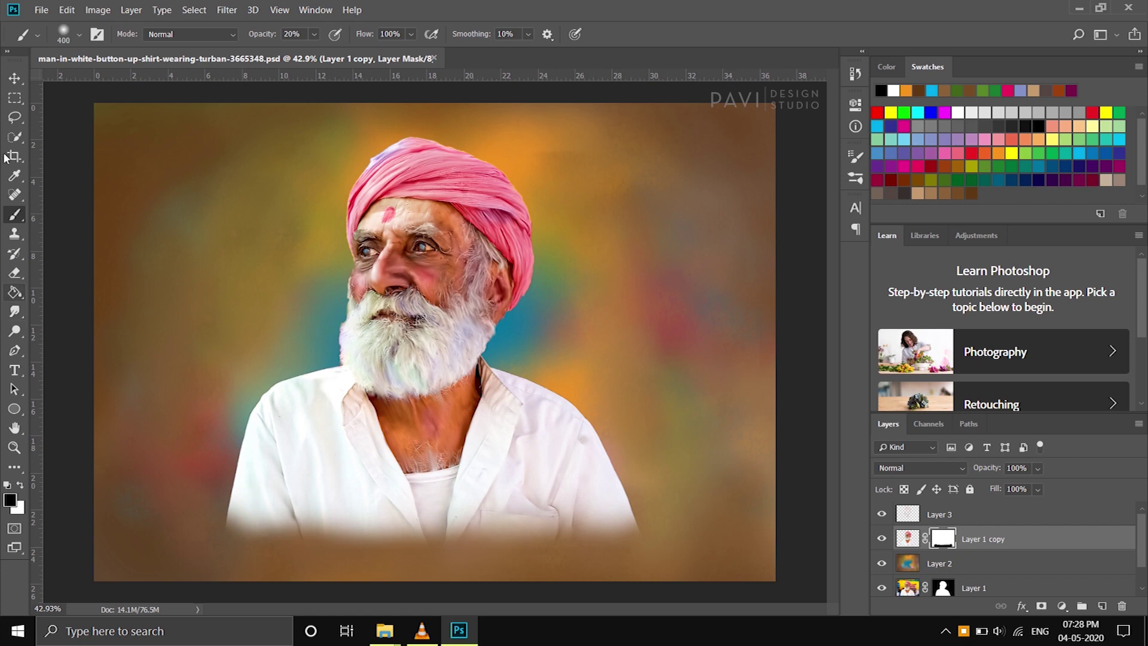
{"action": "left_click", "coordinate": [15, 78]}
{"action": "right_click", "coordinate": [948, 540]}
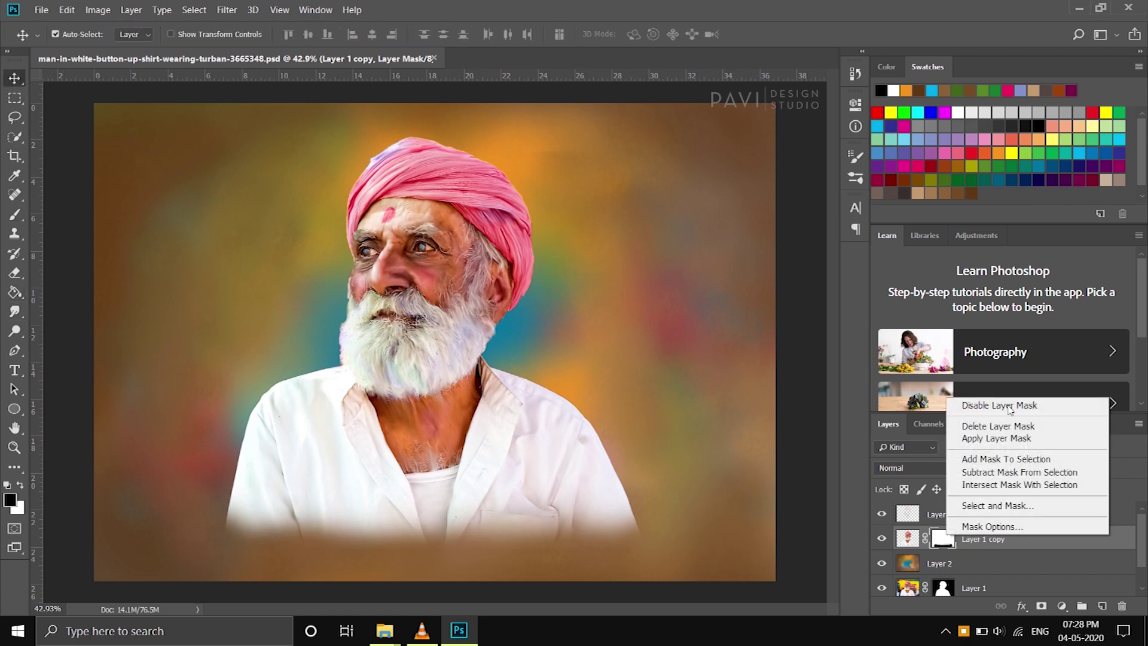
- Apply the layer mask and set up the Smudge tool with the Sampled Brush 1 preset
{"action": "left_click", "coordinate": [993, 438]}
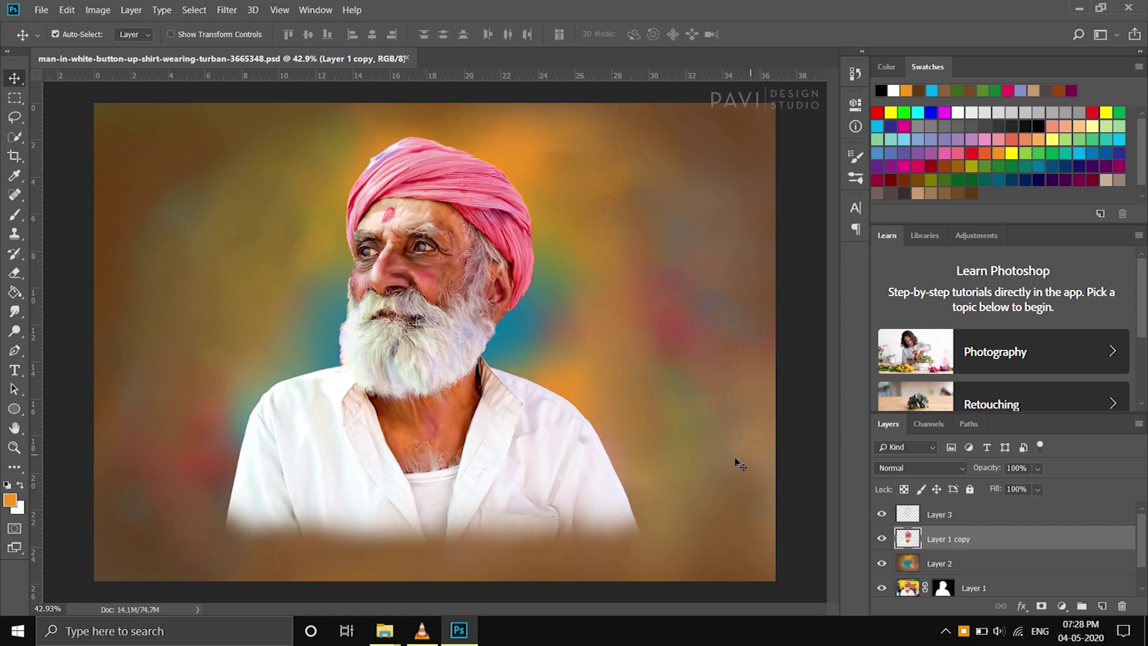
{"action": "left_click", "coordinate": [14, 311]}
{"action": "left_click", "coordinate": [79, 34]}
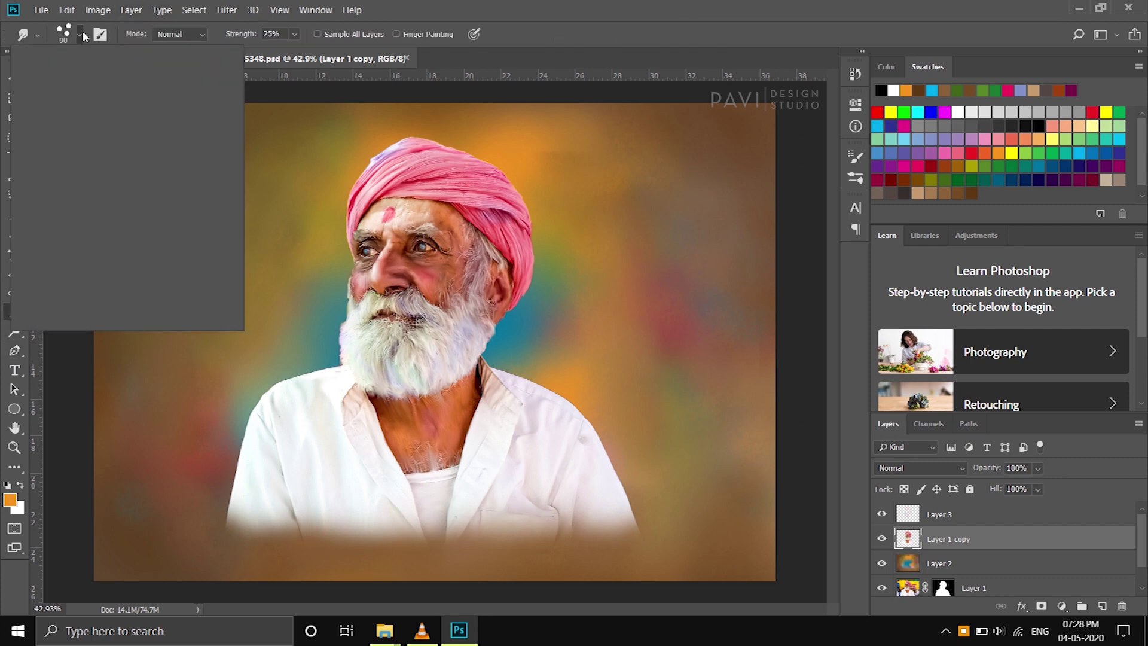
{"action": "left_click", "coordinate": [80, 275]}
{"action": "key", "text": "Return"}
- Shrink the smudge brush to a small size and zoom in on the beard
{"action": "key", "text": "bracketleft"}
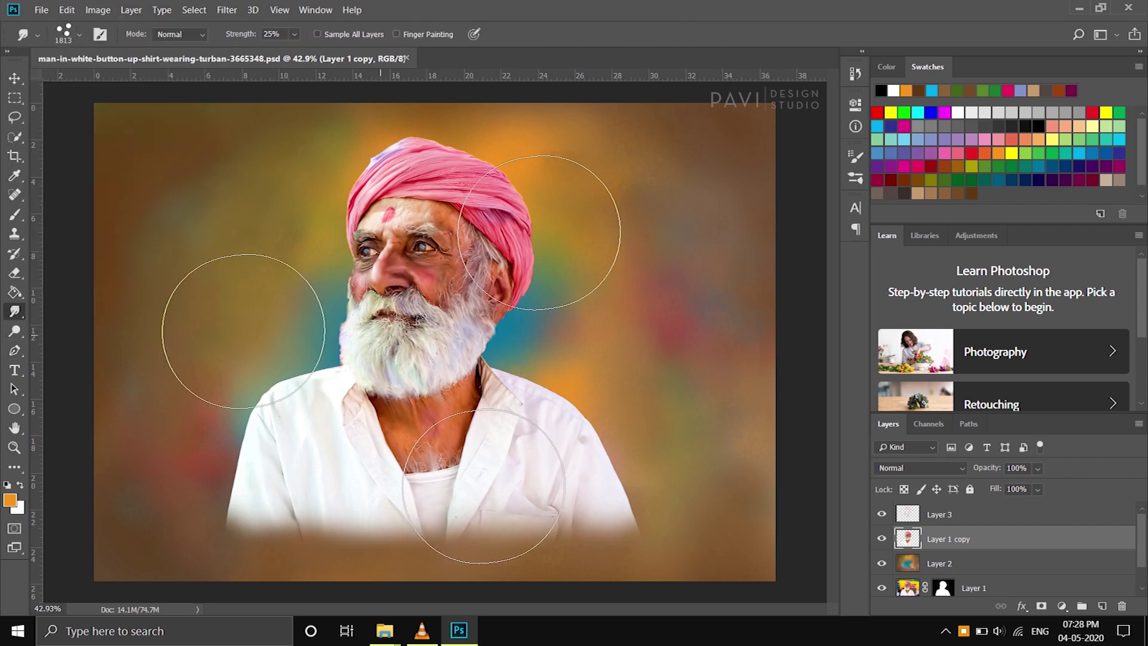
{"action": "key", "text": "bracketleft"}
{"action": "key", "text": "bracketleft"}
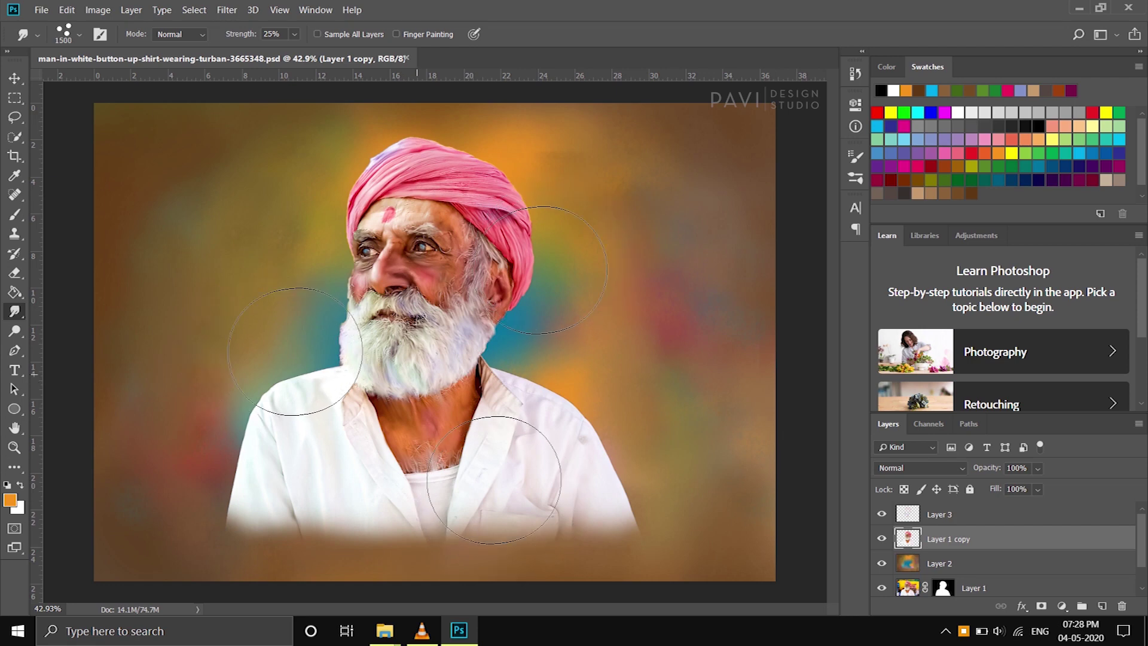
{"action": "key", "text": "bracketleft"}
{"action": "key", "text": "bracketleft"}
{"action": "key", "text": "bracketleft"}
{"action": "key", "text": "bracketleft"}
{"action": "key", "text": "bracketleft"}
{"action": "key", "text": "bracketleft"}
{"action": "key", "text": "bracketleft"}
{"action": "key", "text": "bracketleft"}
{"action": "key", "text": "bracketleft"}
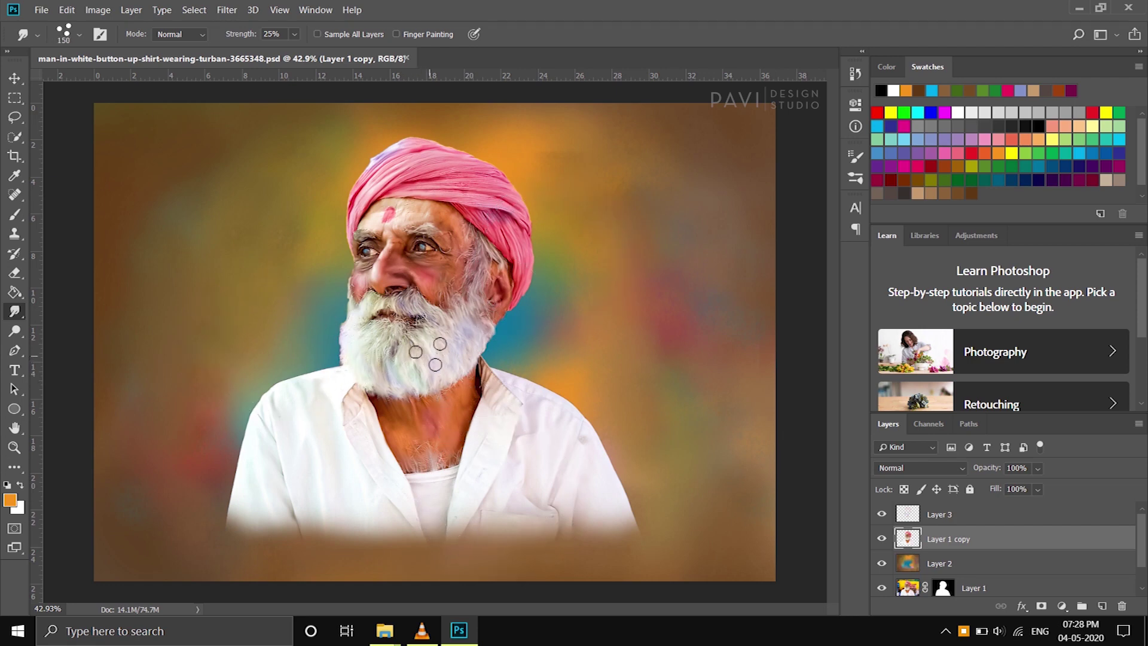
{"action": "scroll", "coordinate": [435, 358], "scroll_direction": "up", "scroll_amount": 2}
{"action": "scroll", "coordinate": [395, 321], "scroll_direction": "up", "scroll_amount": 2}
{"action": "scroll", "coordinate": [395, 321], "scroll_direction": "up", "scroll_amount": 1}
- Shrink the smudge brush and pull white beard wisps into the teal background
{"action": "key", "text": "bracketleft"}
{"action": "key", "text": "bracketleft"}
{"action": "key", "text": "bracketleft"}
{"action": "key", "text": "bracketleft"}
{"action": "key", "text": "bracketleft"}
{"action": "key", "text": "bracketleft"}
{"action": "key", "text": "bracketleft"}
{"action": "key", "text": "bracketleft"}
{"action": "key", "text": "bracketleft"}
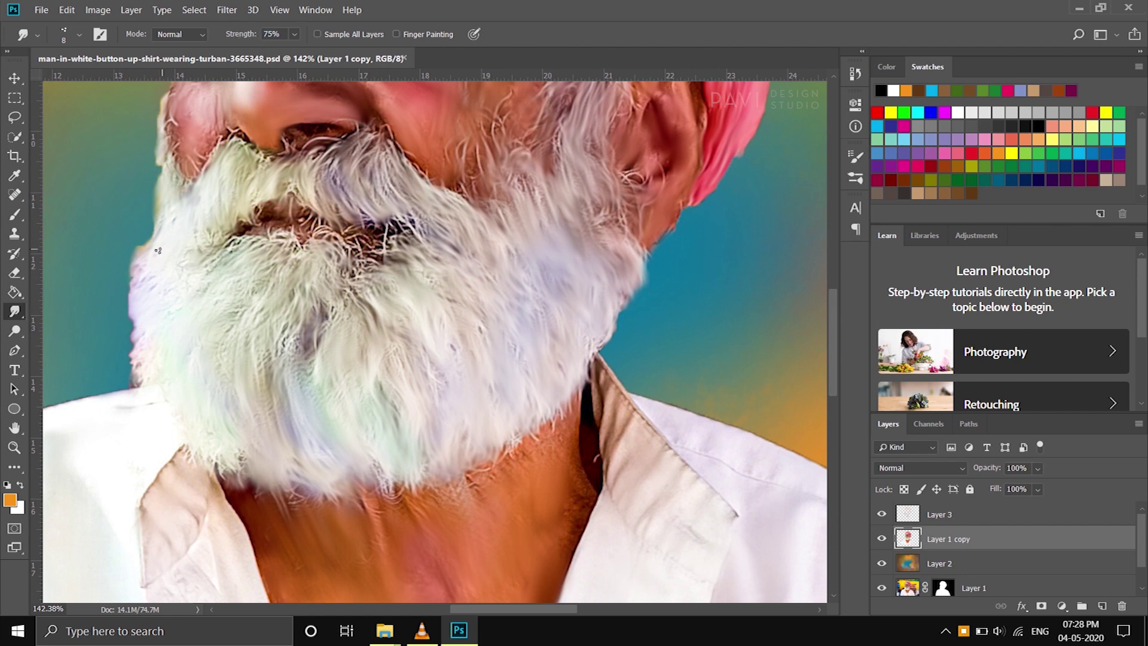
{"action": "scroll", "coordinate": [90, 323], "scroll_direction": "up", "scroll_amount": 2}
{"action": "scroll", "coordinate": [177, 297], "scroll_direction": "up", "scroll_amount": 3}
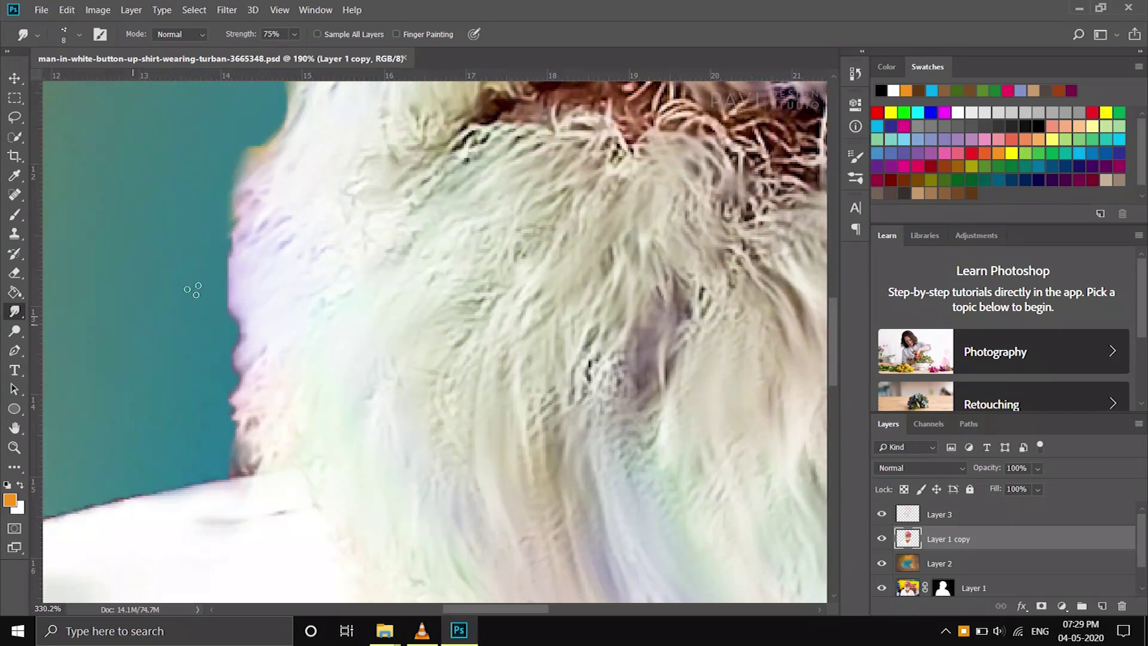
{"action": "scroll", "coordinate": [227, 239], "scroll_direction": "up", "scroll_amount": 2}
{"action": "mouse_move", "coordinate": [248, 213]}
{"action": "left_mouse_down"}
{"action": "mouse_move", "coordinate": [212, 267]}
{"action": "mouse_move", "coordinate": [230, 366]}
{"action": "left_mouse_up"}
{"action": "left_click_drag", "start_coordinate": [266, 306], "coordinate": [216, 341]}
{"action": "left_click_drag", "start_coordinate": [258, 221], "coordinate": [215, 257]}
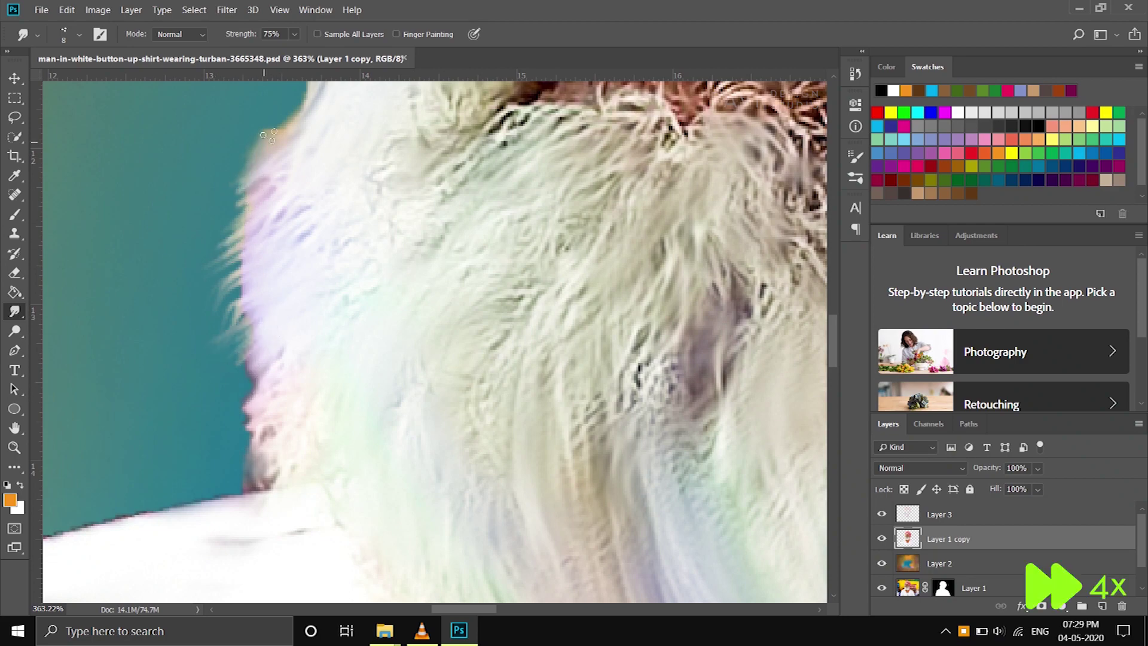
- Smudge strands down the beard edge and at the beard-neck edge
{"action": "scroll", "coordinate": [251, 269], "scroll_direction": "down", "scroll_amount": 3}
{"action": "scroll", "coordinate": [275, 373], "scroll_direction": "up", "scroll_amount": 3}
{"action": "left_click_drag", "start_coordinate": [275, 374], "coordinate": [289, 441]}
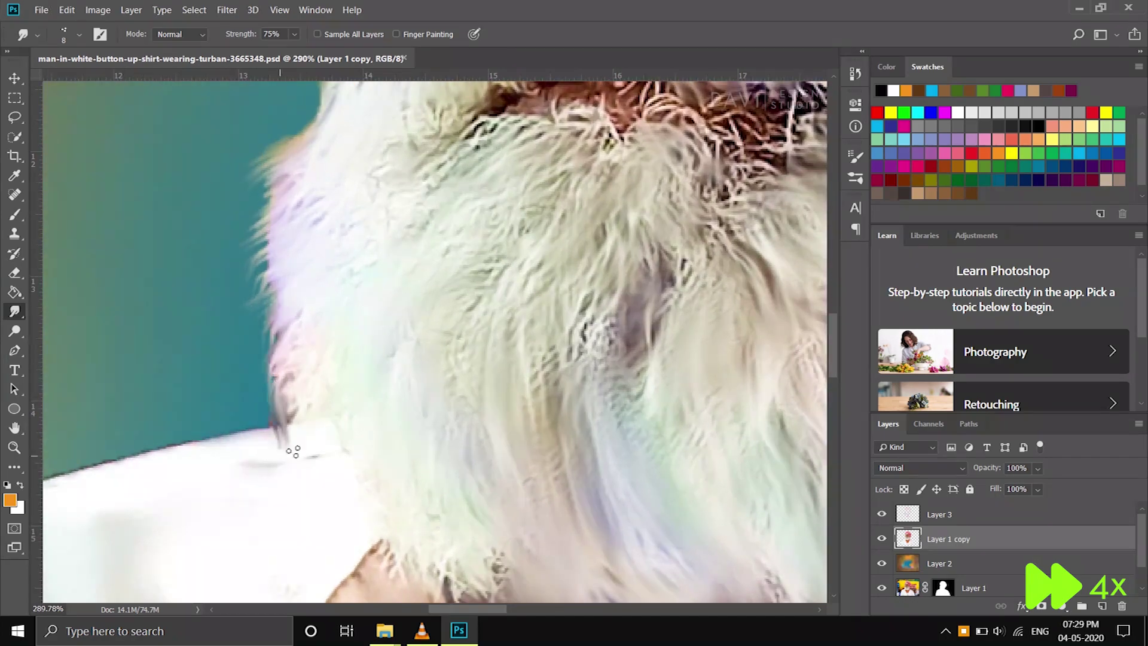
{"action": "scroll", "coordinate": [200, 312], "scroll_direction": "down", "scroll_amount": 3}
{"action": "scroll", "coordinate": [237, 154], "scroll_direction": "up", "scroll_amount": 3}
{"action": "scroll", "coordinate": [419, 497], "scroll_direction": "down", "scroll_amount": 3}
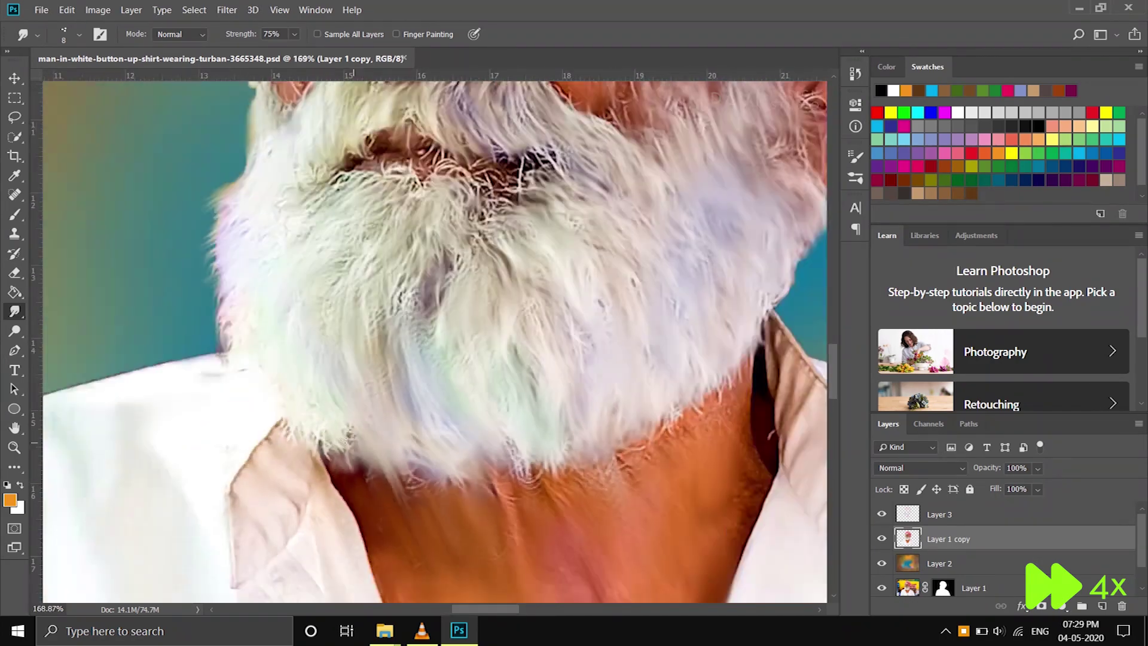
{"action": "scroll", "coordinate": [310, 462], "scroll_direction": "up", "scroll_amount": 3}
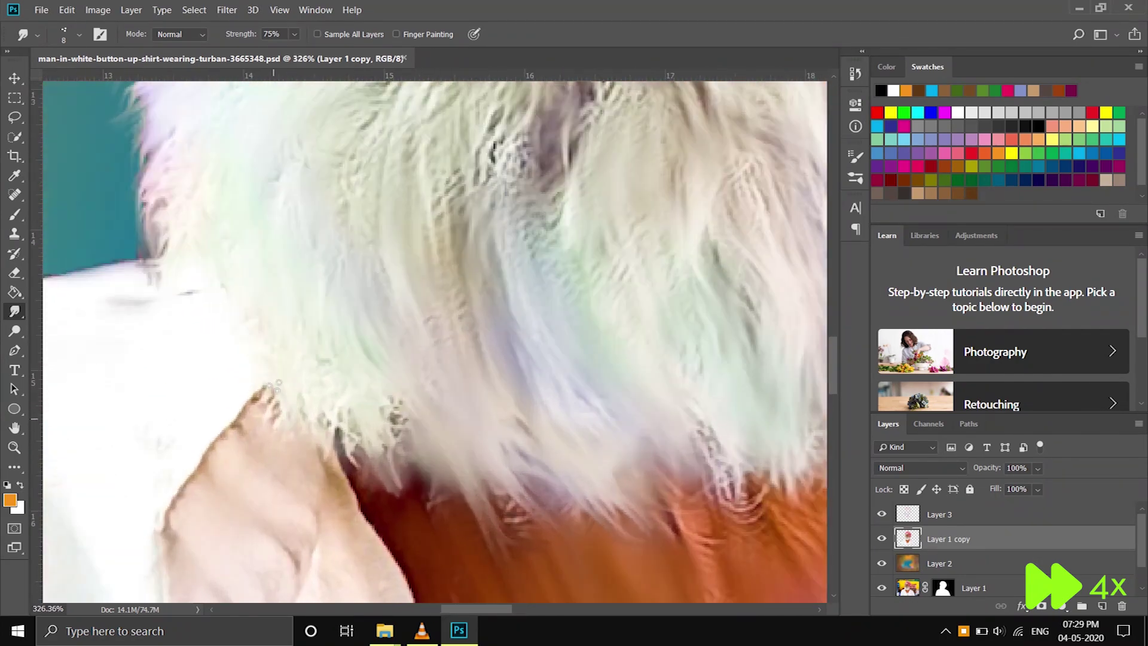
{"action": "scroll", "coordinate": [210, 445], "scroll_direction": "down", "scroll_amount": 2}
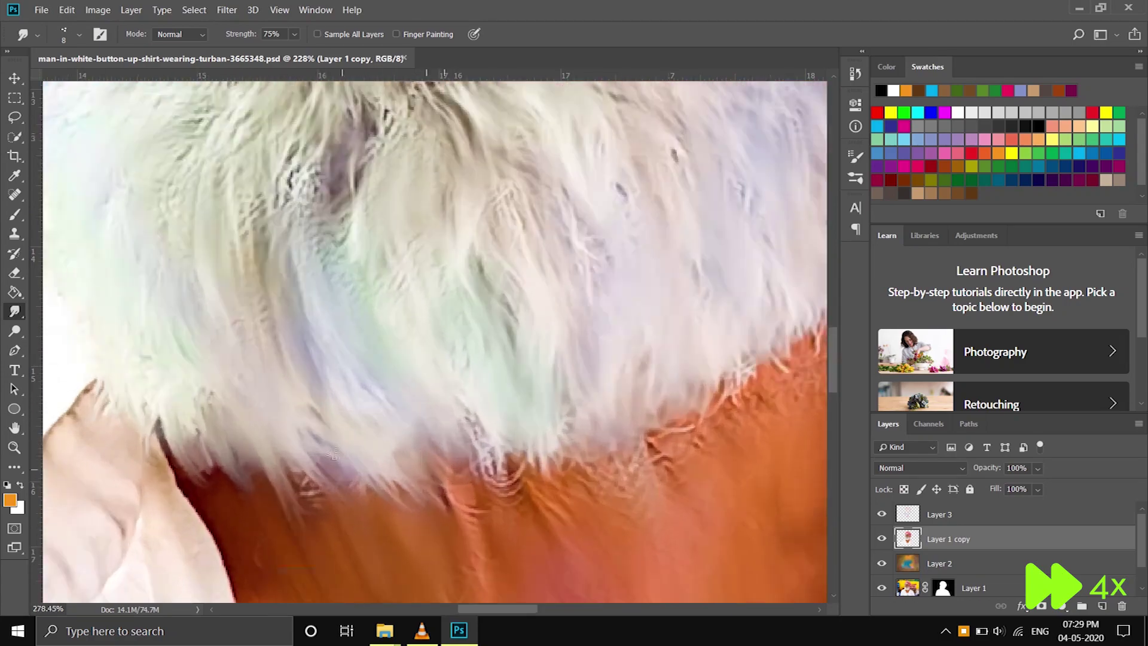
{"action": "scroll", "coordinate": [505, 514], "scroll_direction": "down", "scroll_amount": 3}
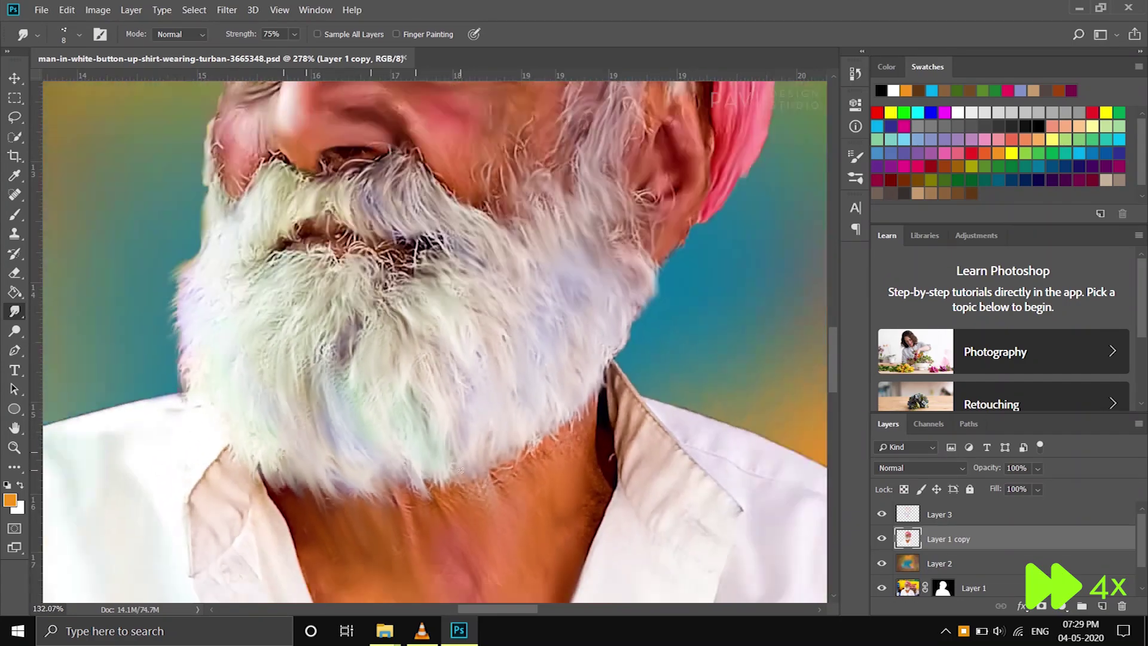
{"action": "scroll", "coordinate": [401, 502], "scroll_direction": "up", "scroll_amount": 2}
{"action": "left_click_drag", "start_coordinate": [458, 509], "coordinate": [513, 462]}
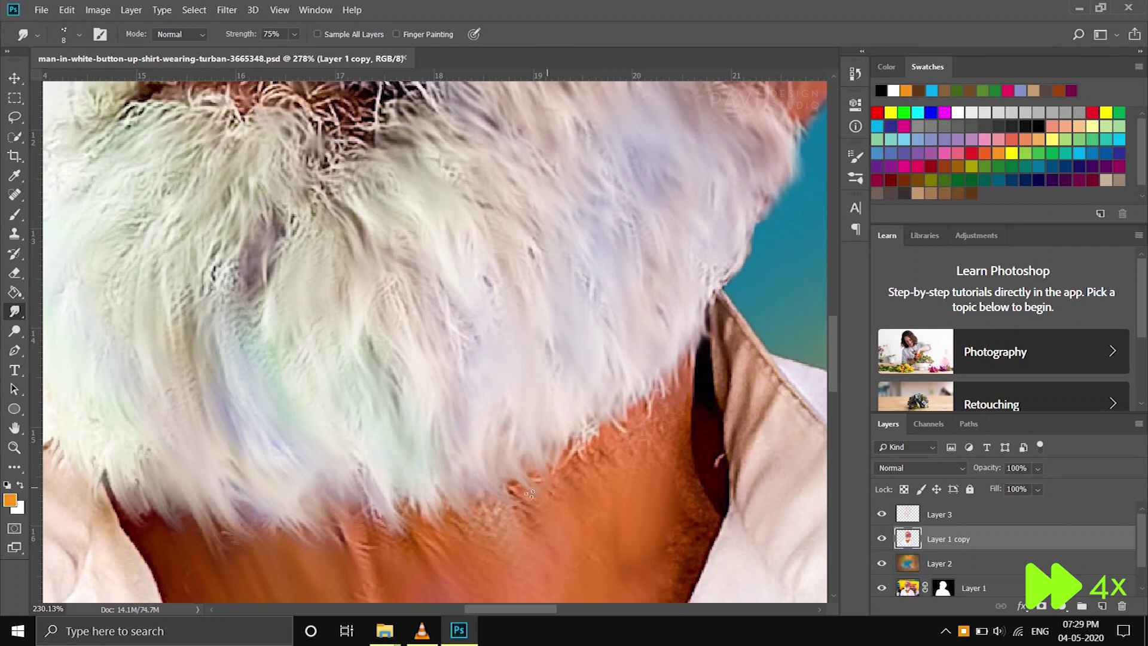
{"action": "scroll", "coordinate": [546, 484], "scroll_direction": "down", "scroll_amount": 1}
{"action": "scroll", "coordinate": [358, 389], "scroll_direction": "down", "scroll_amount": 2}
{"action": "scroll", "coordinate": [250, 293], "scroll_direction": "down", "scroll_amount": 3}
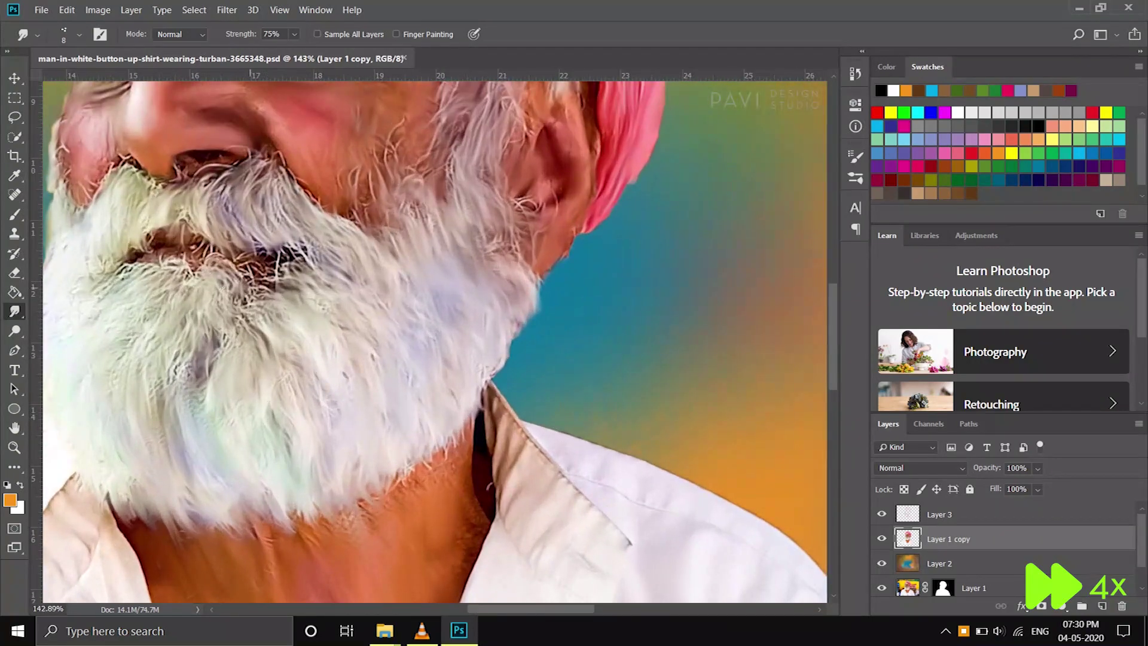
{"action": "scroll", "coordinate": [250, 293], "scroll_direction": "up", "scroll_amount": 5}
{"action": "mouse_move", "coordinate": [275, 251]}
{"action": "left_mouse_down"}
{"action": "mouse_move", "coordinate": [538, 242]}
{"action": "mouse_move", "coordinate": [598, 269]}
{"action": "left_mouse_up"}
- Smear hairs across the middle beard, left edge, cheek and around the mouth
{"action": "scroll", "coordinate": [622, 269], "scroll_direction": "down", "scroll_amount": 1}
{"action": "scroll", "coordinate": [622, 269], "scroll_direction": "down", "scroll_amount": 2}
{"action": "mouse_move", "coordinate": [779, 405]}
{"action": "left_mouse_down"}
{"action": "mouse_move", "coordinate": [564, 218]}
{"action": "mouse_move", "coordinate": [454, 179]}
{"action": "left_mouse_up"}
{"action": "scroll", "coordinate": [651, 284], "scroll_direction": "down", "scroll_amount": 2}
{"action": "scroll", "coordinate": [431, 243], "scroll_direction": "up", "scroll_amount": 3}
{"action": "mouse_move", "coordinate": [389, 295]}
{"action": "left_mouse_down"}
{"action": "mouse_move", "coordinate": [387, 406]}
{"action": "mouse_move", "coordinate": [359, 489]}
{"action": "left_mouse_up"}
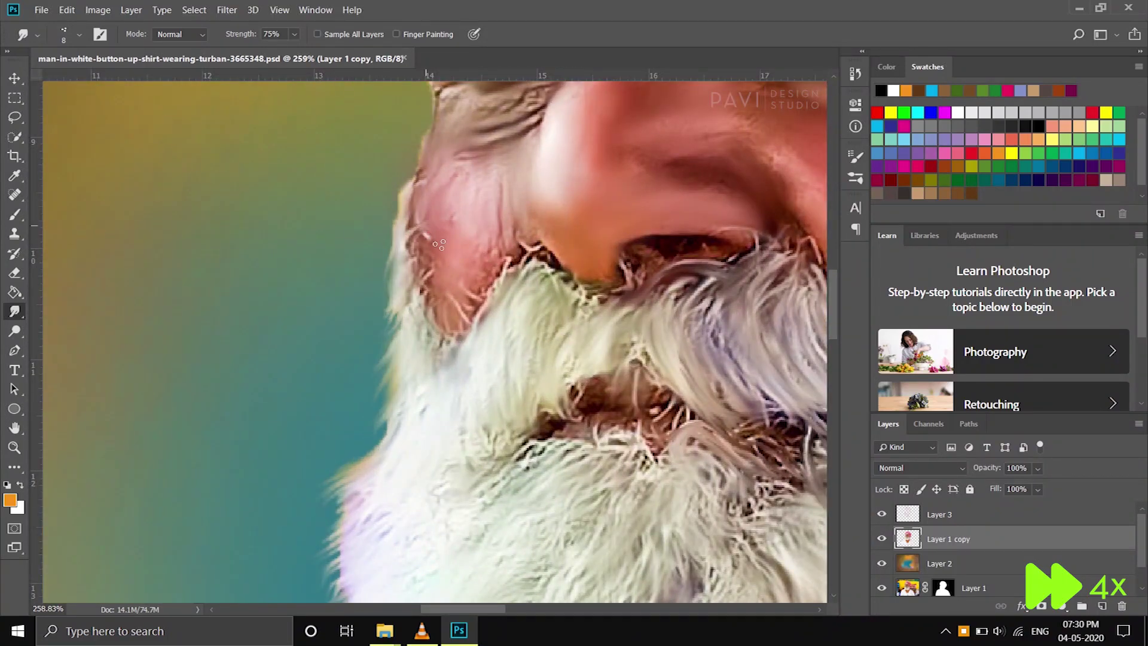
{"action": "left_click_drag", "start_coordinate": [476, 356], "coordinate": [535, 278]}
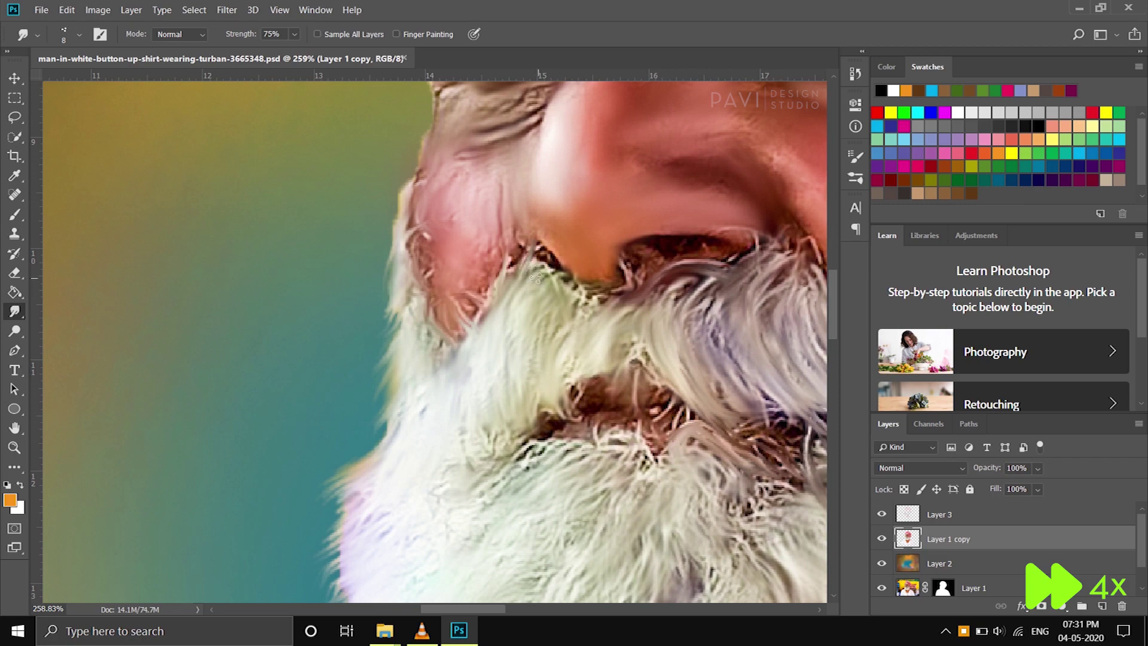
{"action": "left_click_drag", "start_coordinate": [480, 403], "coordinate": [608, 430]}
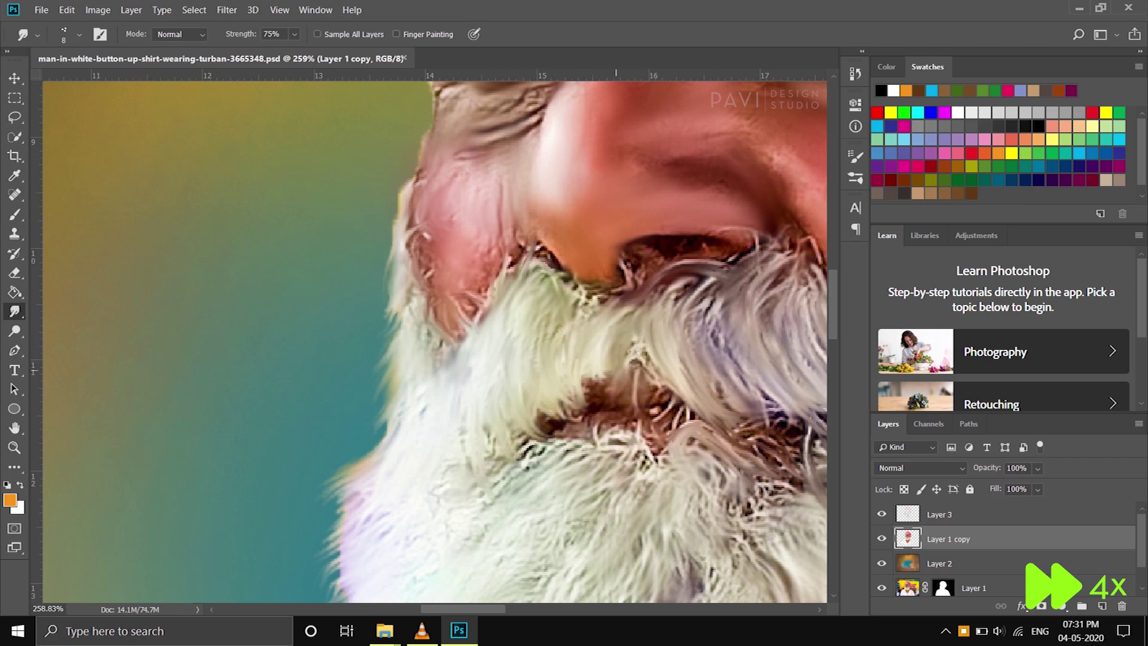
- Smudge beard hair upward into painterly strokes along the lower beard edge
{"action": "scroll", "coordinate": [377, 324], "scroll_direction": "down", "scroll_amount": 5}
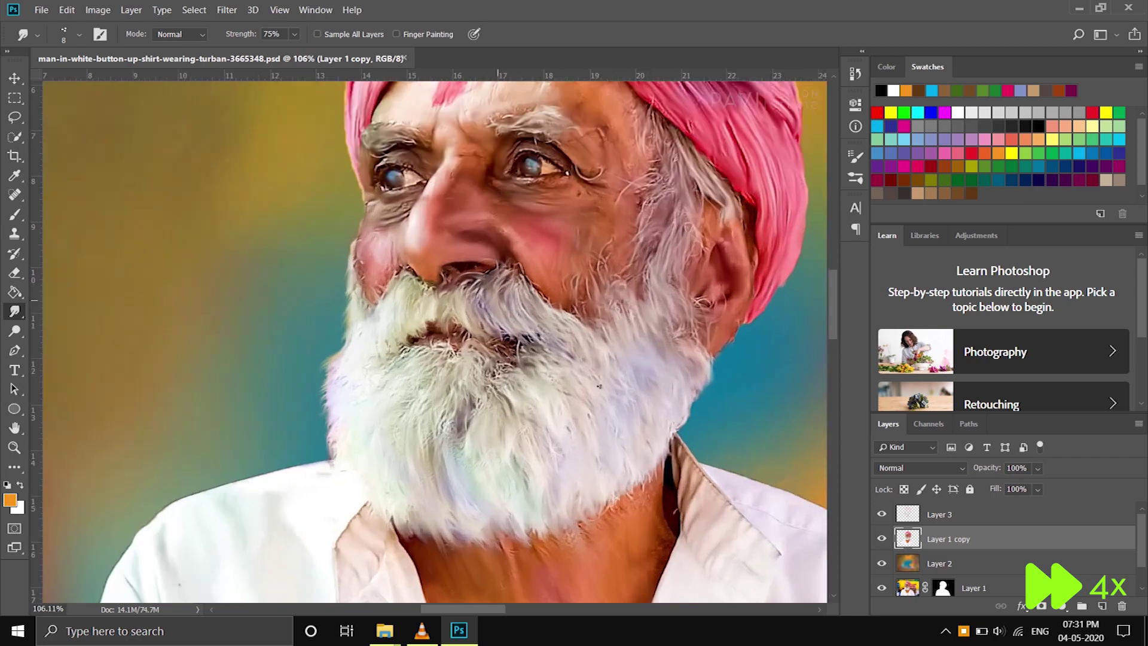
{"action": "scroll", "coordinate": [377, 325], "scroll_direction": "up", "scroll_amount": 4}
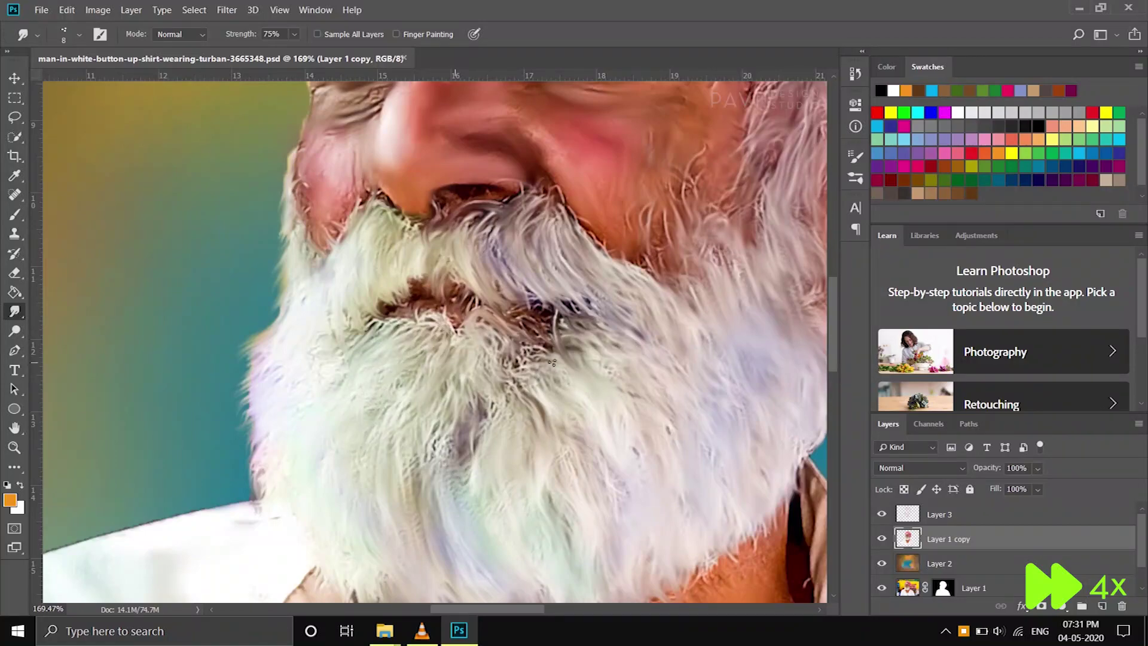
{"action": "scroll", "coordinate": [552, 362], "scroll_direction": "down", "scroll_amount": 4}
{"action": "scroll", "coordinate": [478, 377], "scroll_direction": "up", "scroll_amount": 6}
{"action": "scroll", "coordinate": [419, 389], "scroll_direction": "down", "scroll_amount": 3}
{"action": "scroll", "coordinate": [394, 397], "scroll_direction": "up", "scroll_amount": 2}
{"action": "left_click_drag", "start_coordinate": [394, 397], "coordinate": [400, 376]}
{"action": "scroll", "coordinate": [428, 342], "scroll_direction": "down", "scroll_amount": 2}
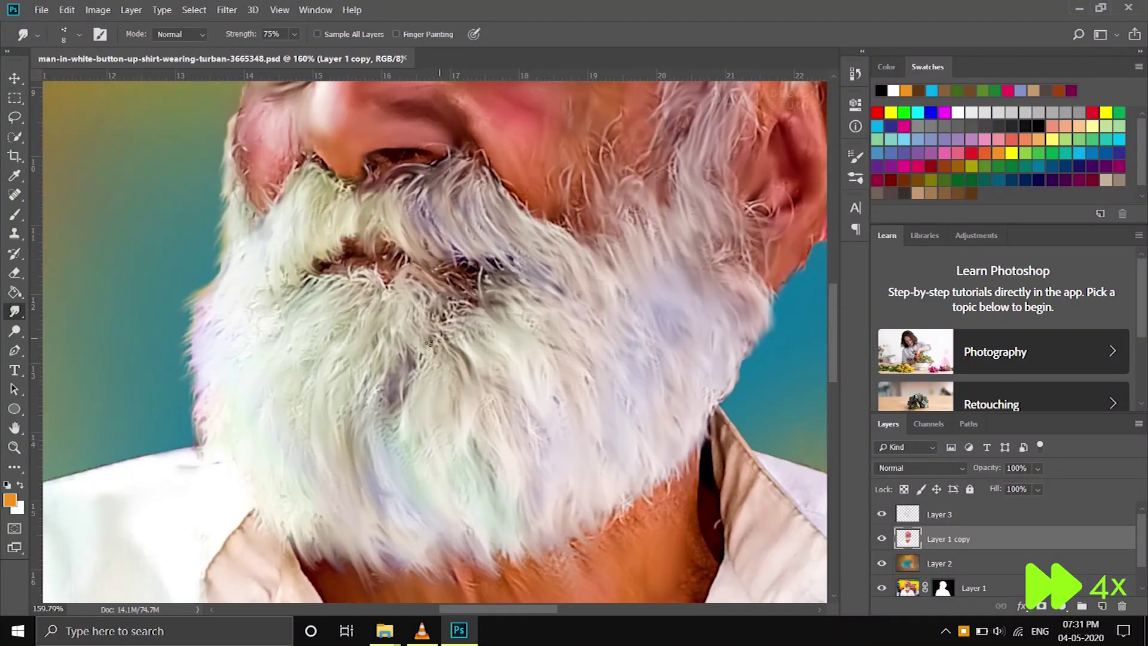
{"action": "left_click_drag", "start_coordinate": [398, 405], "coordinate": [422, 325]}
{"action": "scroll", "coordinate": [451, 305], "scroll_direction": "up", "scroll_amount": 4}
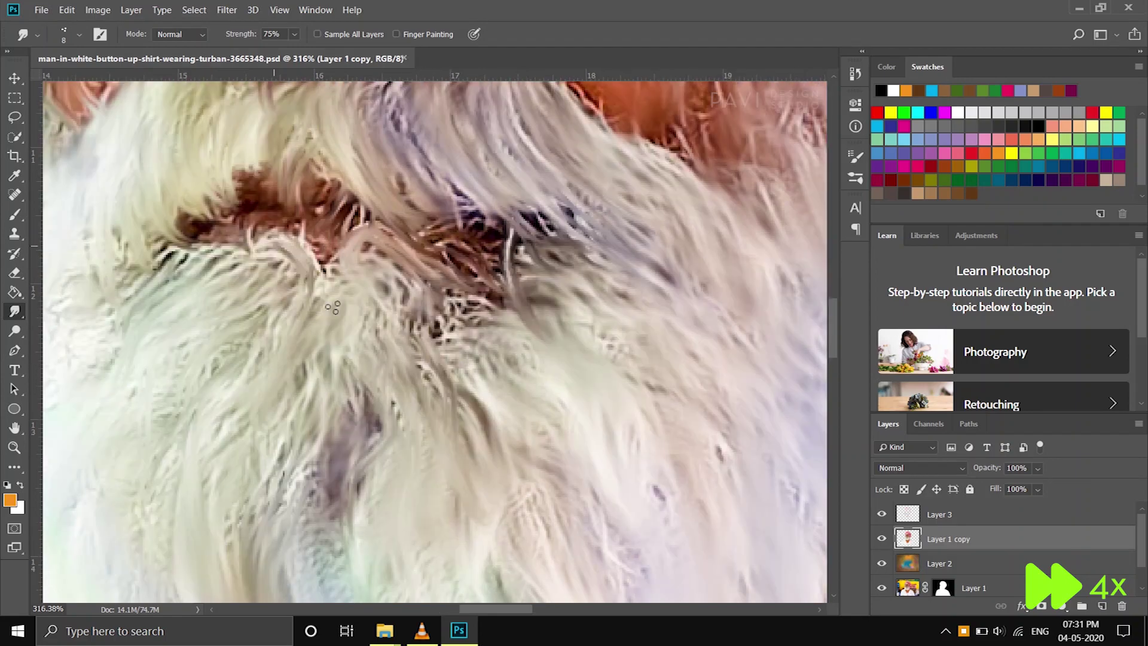
{"action": "scroll", "coordinate": [493, 324], "scroll_direction": "down", "scroll_amount": 4}
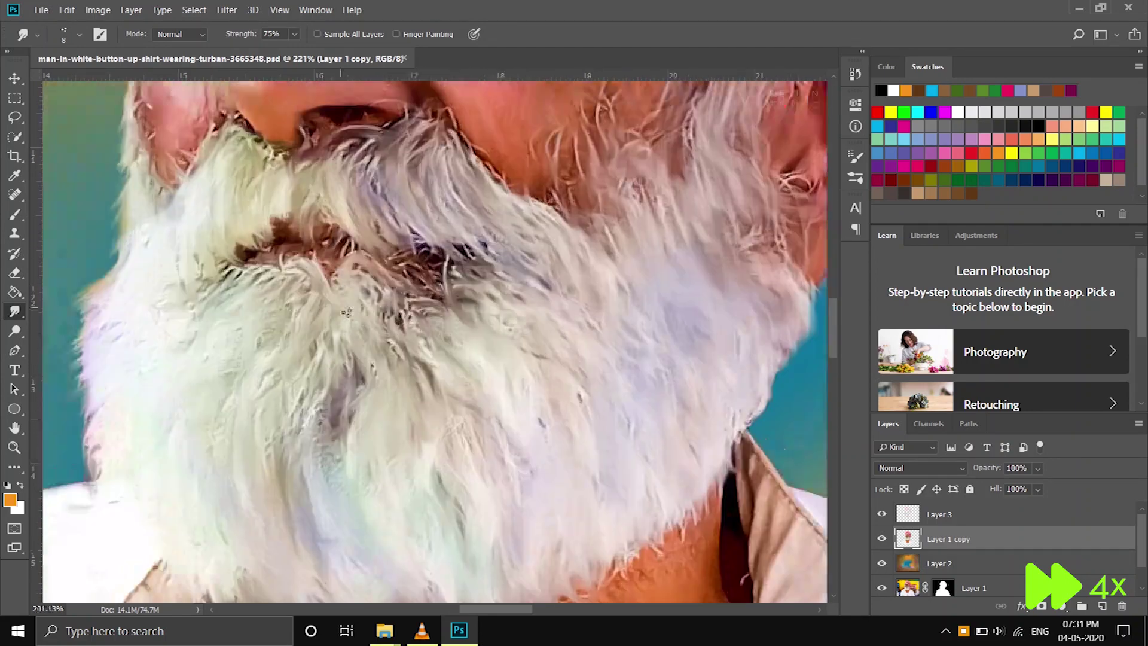
{"action": "scroll", "coordinate": [413, 468], "scroll_direction": "up", "scroll_amount": 1}
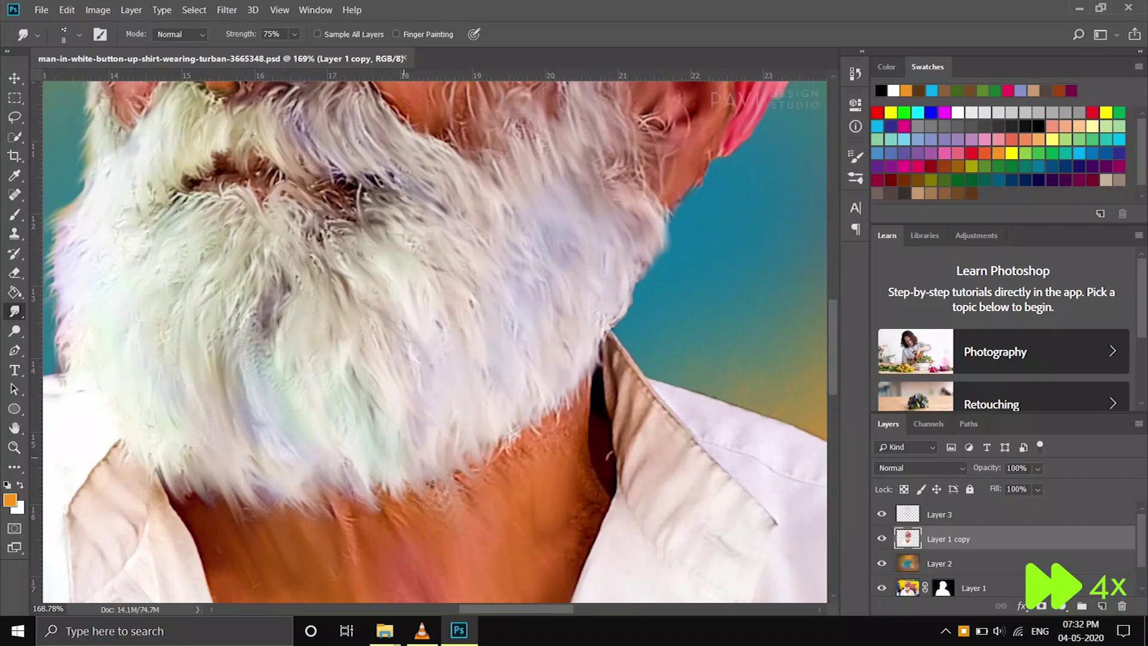
{"action": "scroll", "coordinate": [472, 418], "scroll_direction": "up", "scroll_amount": 2}
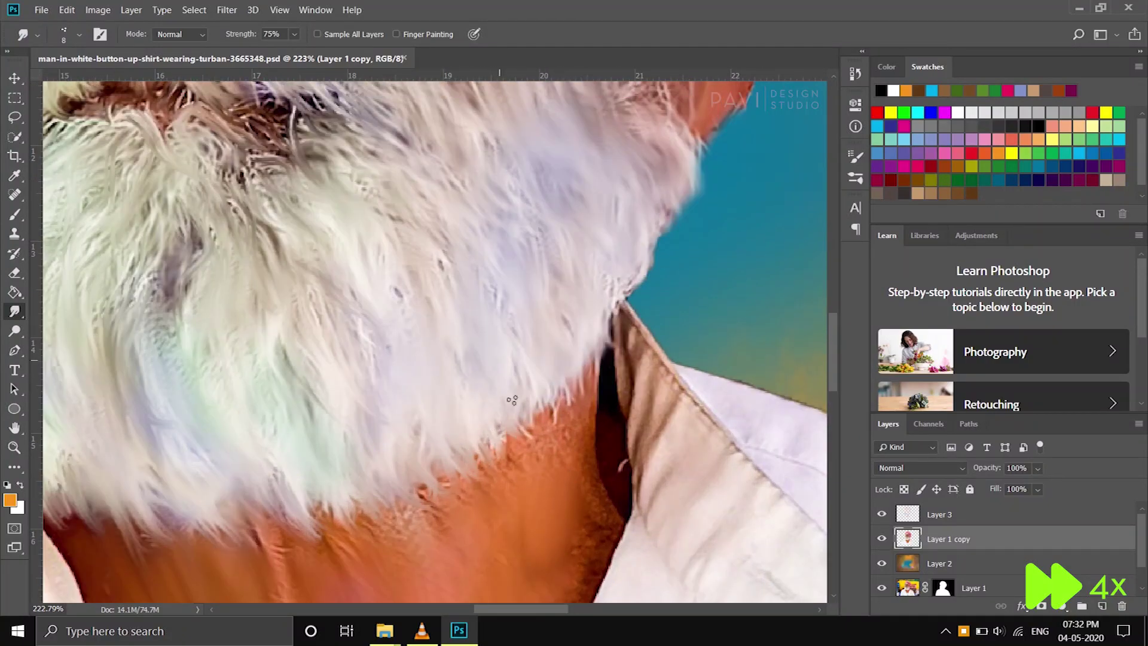
{"action": "mouse_move", "coordinate": [547, 392]}
{"action": "left_mouse_down"}
{"action": "mouse_move", "coordinate": [568, 390]}
{"action": "mouse_move", "coordinate": [634, 281]}
{"action": "left_mouse_up"}
- Pull the remaining beard-edge strands out into the blue background
{"action": "scroll", "coordinate": [223, 244], "scroll_direction": "down", "scroll_amount": 4}
{"action": "scroll", "coordinate": [223, 244], "scroll_direction": "up", "scroll_amount": 3}
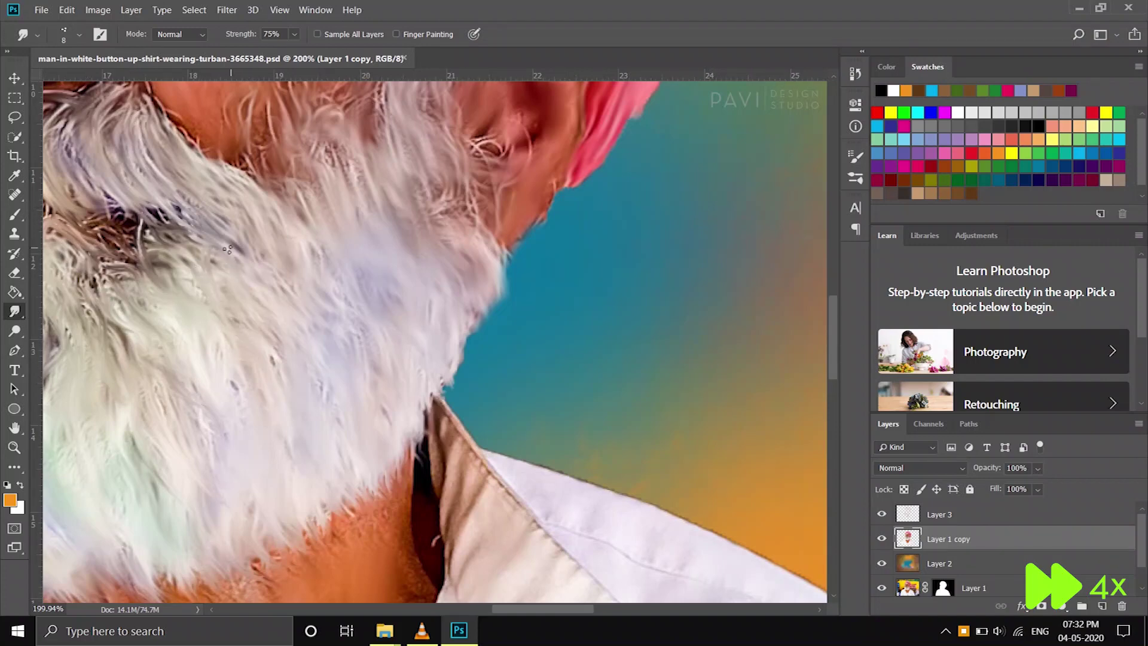
{"action": "left_click_drag", "start_coordinate": [475, 325], "coordinate": [463, 376]}
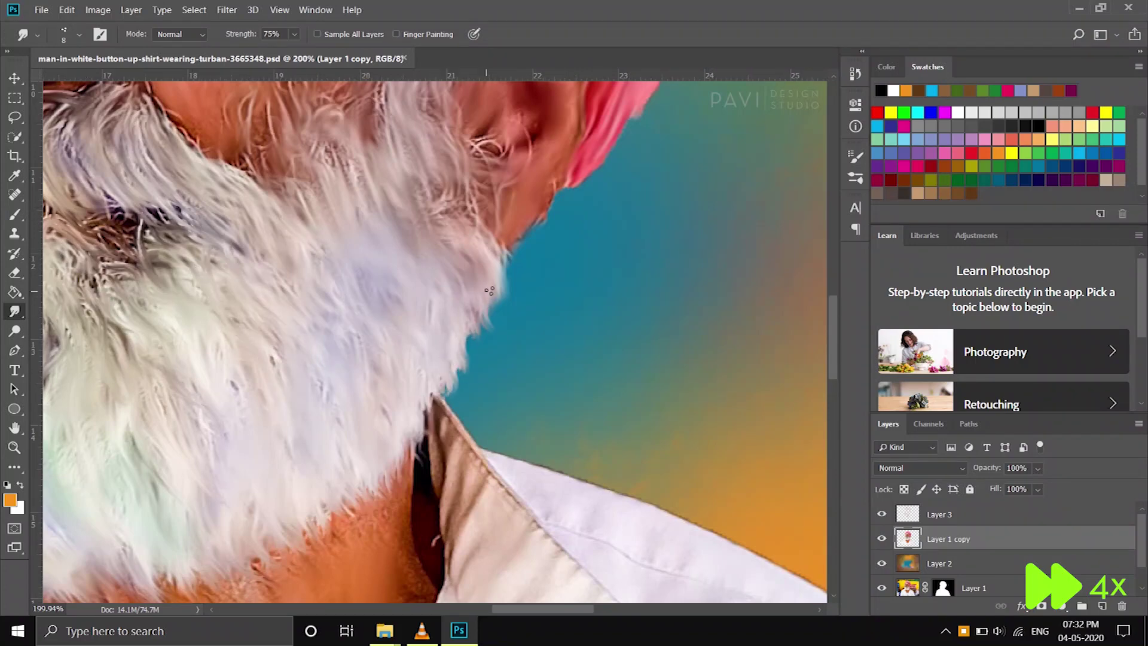
{"action": "left_click_drag", "start_coordinate": [459, 187], "coordinate": [496, 222]}
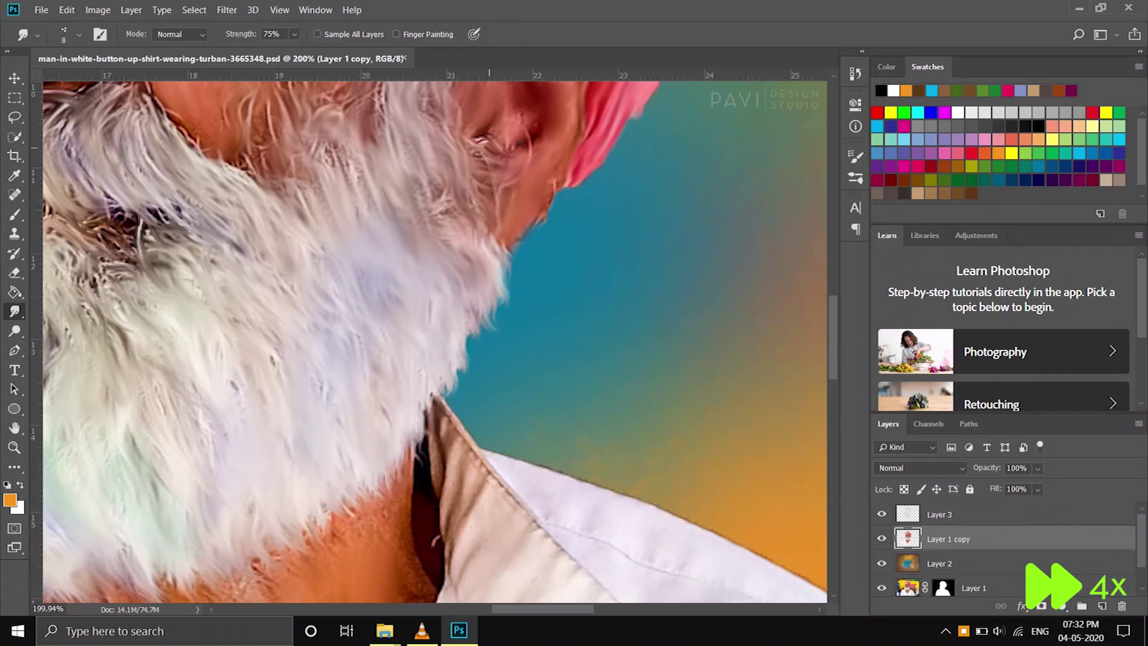
{"action": "scroll", "coordinate": [513, 151], "scroll_direction": "down", "scroll_amount": 5}
{"action": "scroll", "coordinate": [496, 137], "scroll_direction": "up", "scroll_amount": 4}
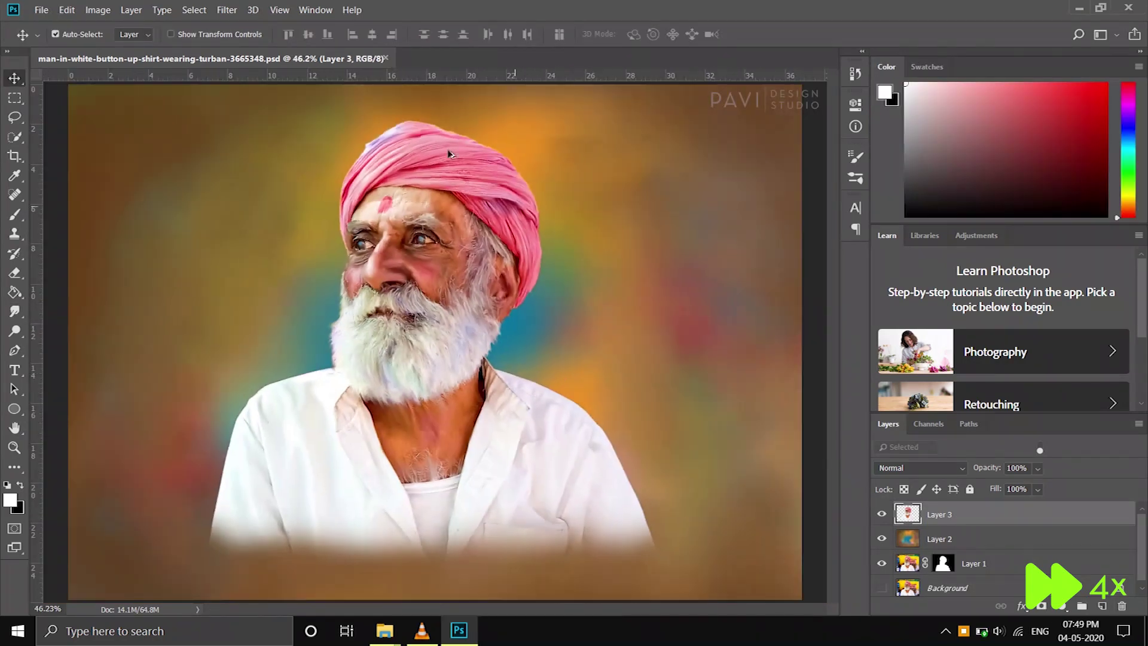
- Return to the Smudge tool with a 30 px soft brush
{"action": "scroll", "coordinate": [450, 154], "scroll_direction": "up", "scroll_amount": 5}
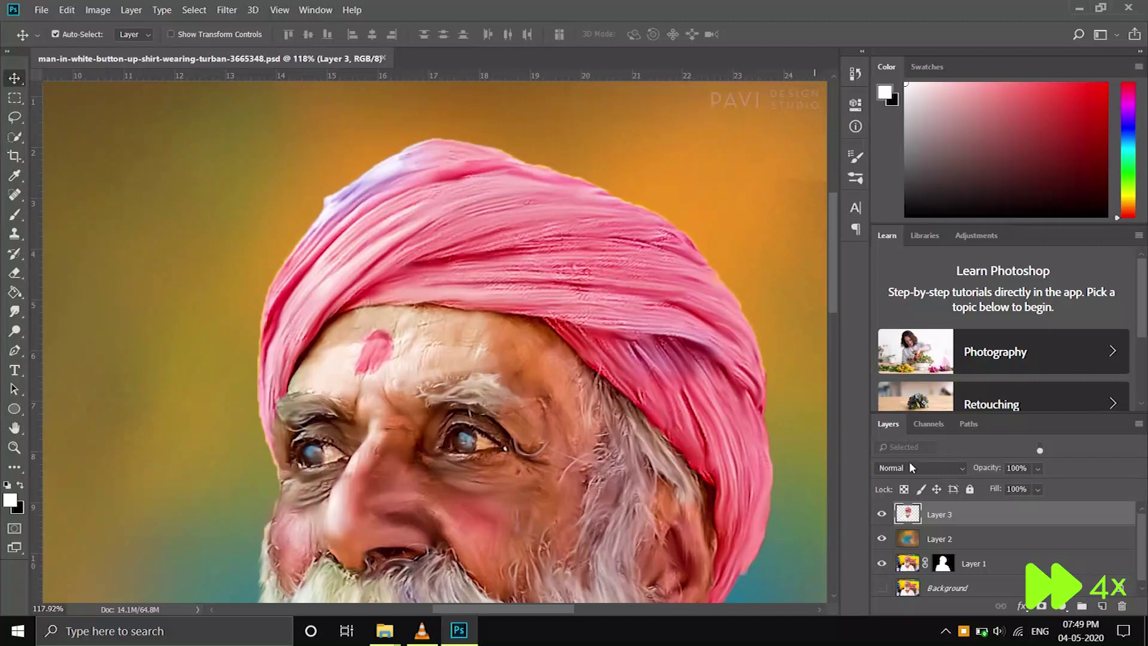
{"action": "left_click", "coordinate": [15, 311]}
{"action": "scroll", "coordinate": [329, 170], "scroll_direction": "up", "scroll_amount": 1}
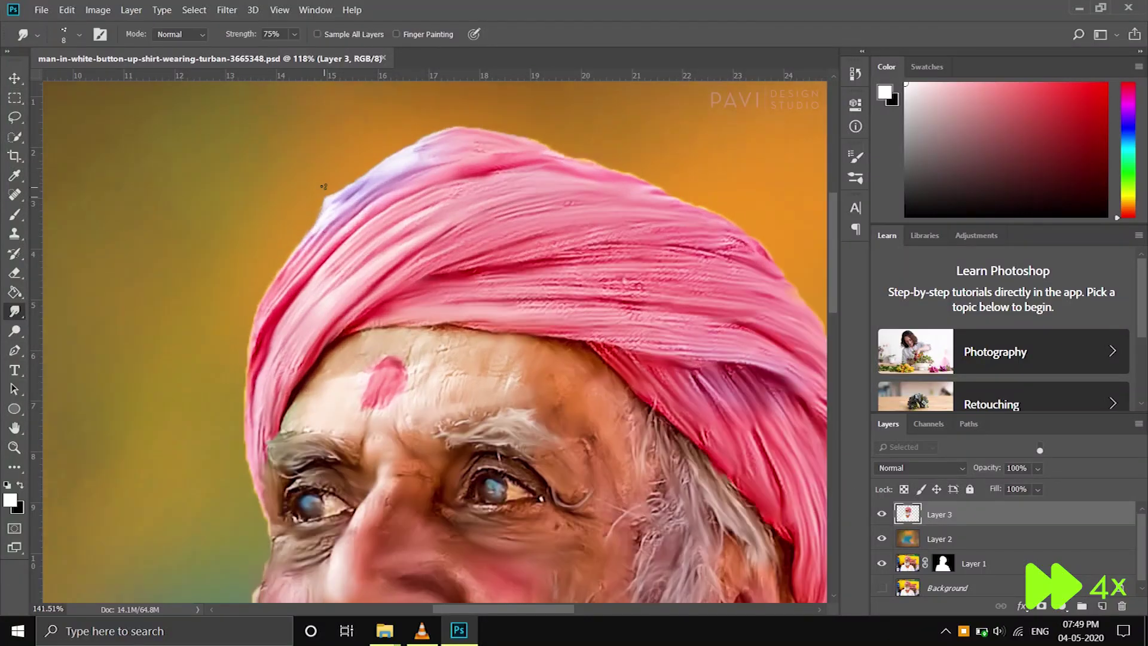
{"action": "scroll", "coordinate": [329, 171], "scroll_direction": "up", "scroll_amount": 3}
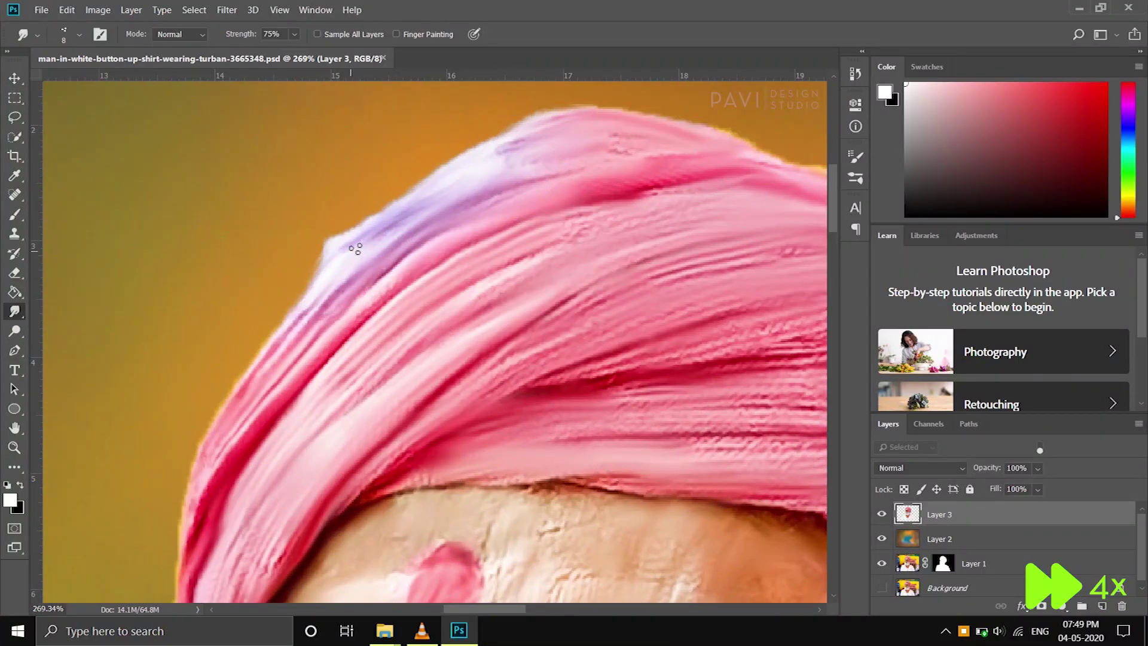
{"action": "left_click", "coordinate": [79, 35]}
{"action": "scroll", "coordinate": [66, 180], "scroll_direction": "up", "scroll_amount": 3}
{"action": "double_click", "coordinate": [66, 180]}
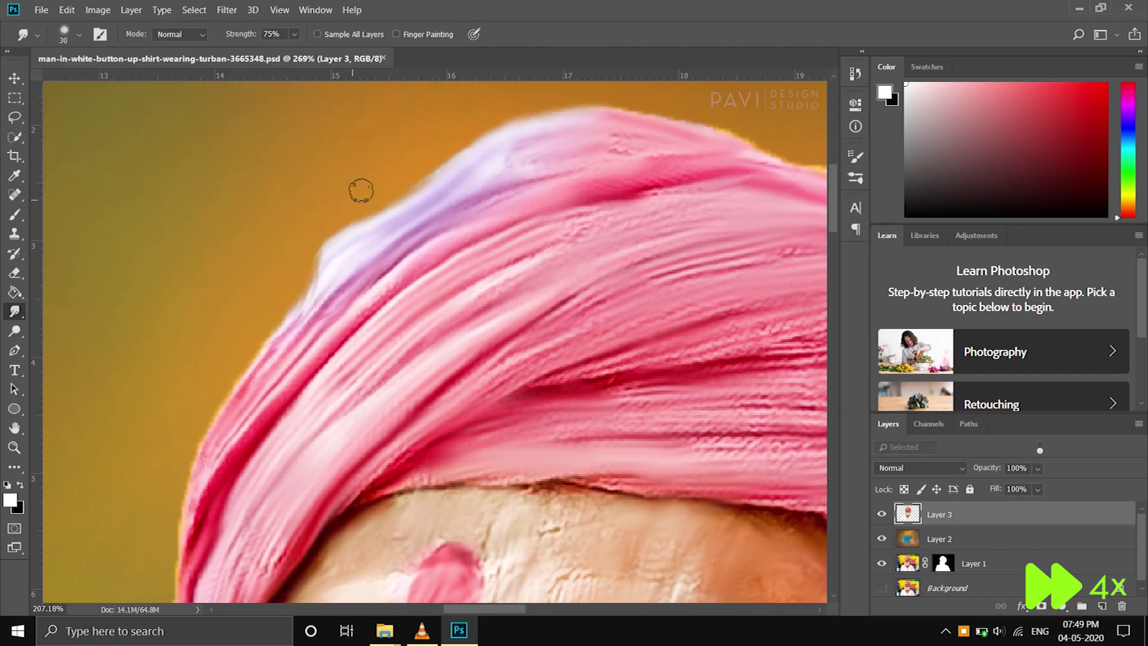
- Smudge the top edge of the pink turban into the orange background
{"action": "scroll", "coordinate": [359, 187], "scroll_direction": "down", "scroll_amount": 1}
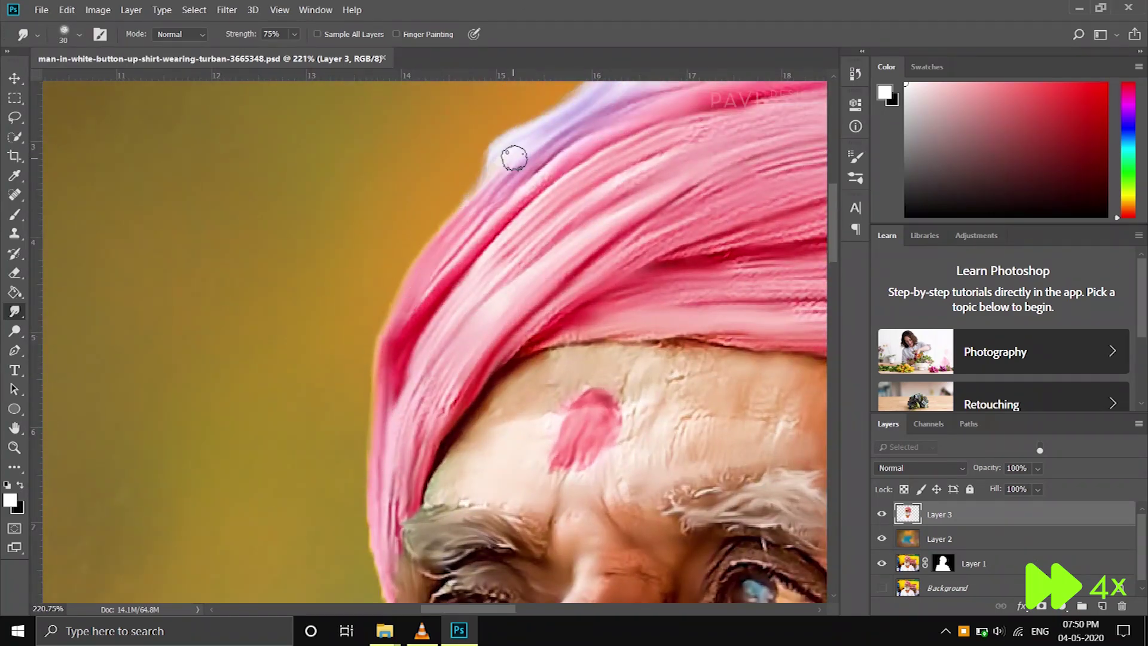
{"action": "scroll", "coordinate": [508, 180], "scroll_direction": "down", "scroll_amount": 3}
{"action": "scroll", "coordinate": [499, 436], "scroll_direction": "down", "scroll_amount": 5}
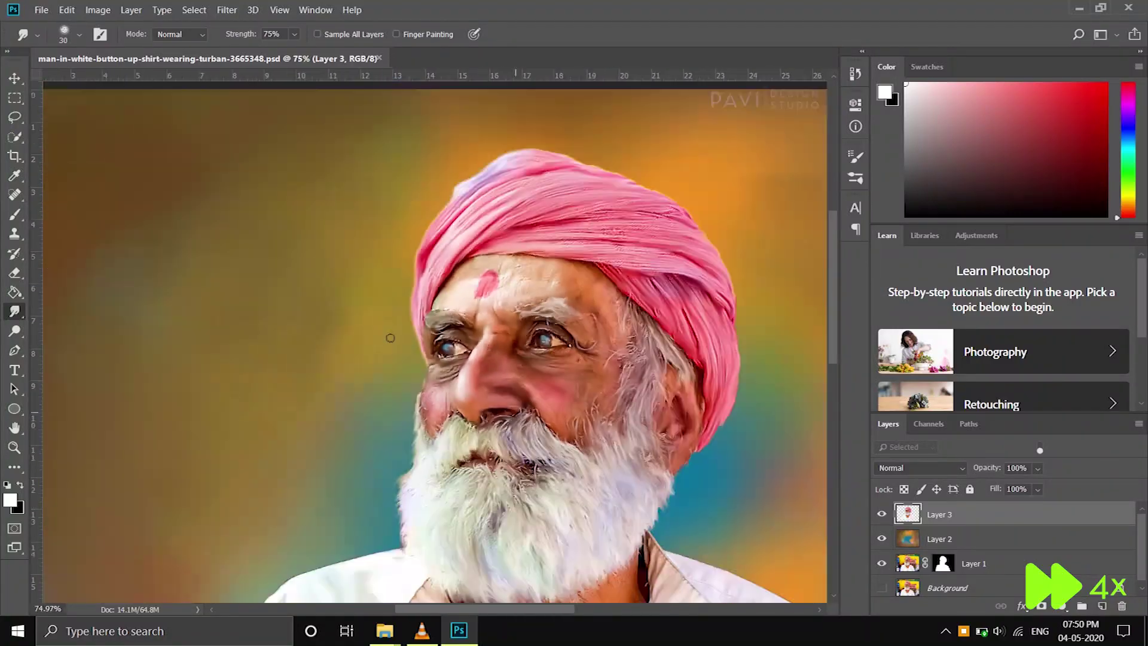
{"action": "scroll", "coordinate": [389, 333], "scroll_direction": "up", "scroll_amount": 3}
{"action": "scroll", "coordinate": [359, 251], "scroll_direction": "up", "scroll_amount": 1}
{"action": "scroll", "coordinate": [434, 294], "scroll_direction": "up", "scroll_amount": 2}
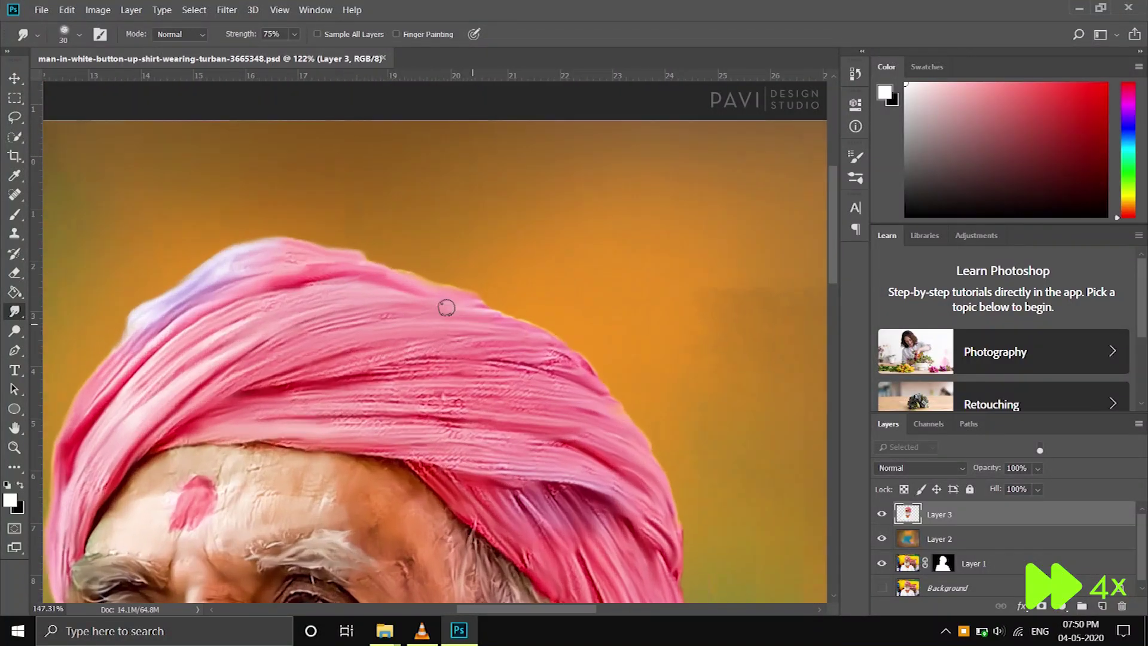
{"action": "scroll", "coordinate": [442, 304], "scroll_direction": "up", "scroll_amount": 1}
{"action": "mouse_move", "coordinate": [404, 312]}
{"action": "left_mouse_down"}
{"action": "mouse_move", "coordinate": [531, 353]}
{"action": "mouse_move", "coordinate": [431, 311]}
{"action": "mouse_move", "coordinate": [619, 405]}
{"action": "left_mouse_up"}
- Lower smudge strength to 48% and enlarge the brush to 40 px
{"action": "scroll", "coordinate": [418, 311], "scroll_direction": "down", "scroll_amount": 2}
{"action": "key", "text": "4"}
{"action": "key", "text": "8"}
{"action": "scroll", "coordinate": [590, 395], "scroll_direction": "down", "scroll_amount": 1}
{"action": "scroll", "coordinate": [544, 315], "scroll_direction": "up", "scroll_amount": 4}
{"action": "scroll", "coordinate": [433, 342], "scroll_direction": "up", "scroll_amount": 2}
{"action": "scroll", "coordinate": [432, 343], "scroll_direction": "down", "scroll_amount": 3}
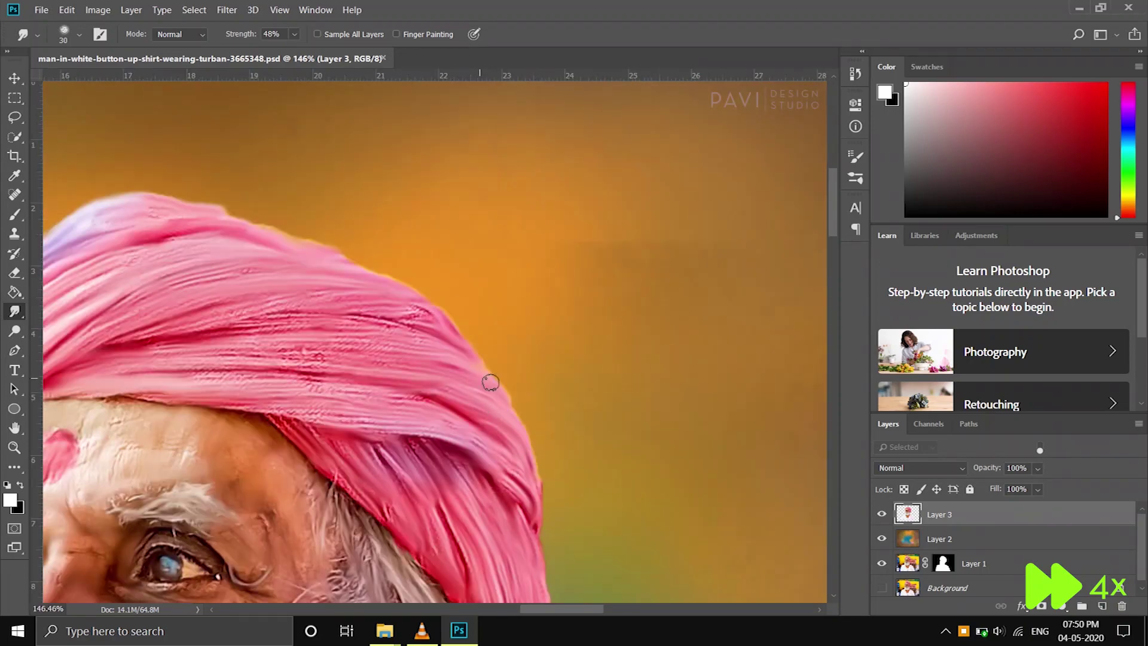
{"action": "scroll", "coordinate": [562, 523], "scroll_direction": "down", "scroll_amount": 1}
{"action": "scroll", "coordinate": [588, 315], "scroll_direction": "up", "scroll_amount": 1}
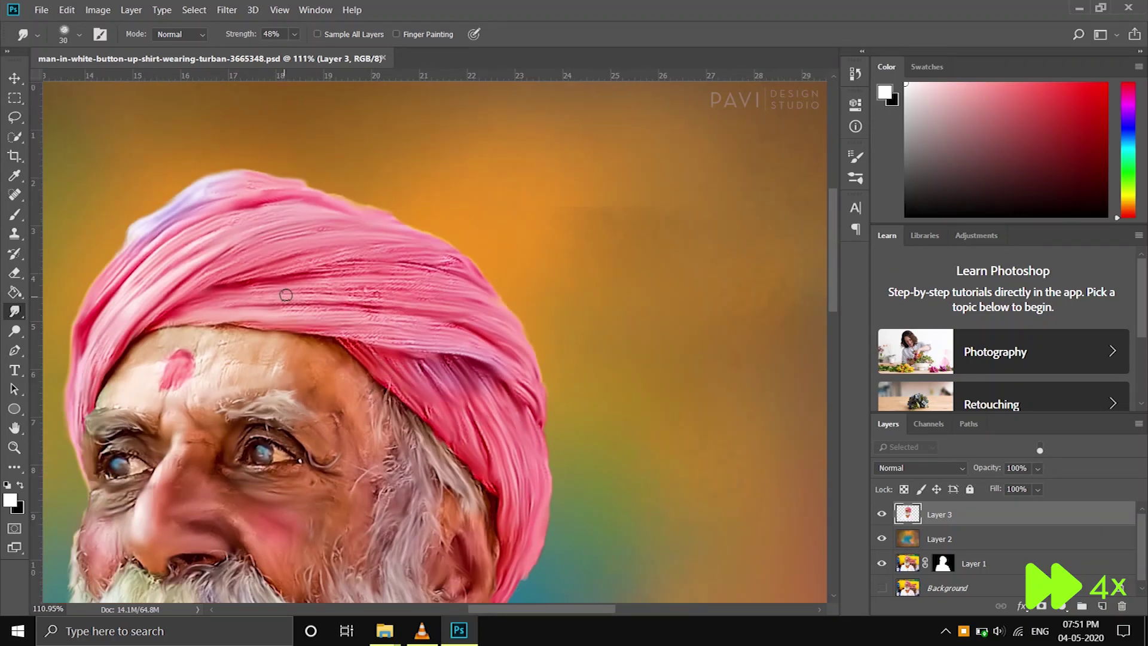
{"action": "scroll", "coordinate": [425, 269], "scroll_direction": "up", "scroll_amount": 4}
{"action": "key", "text": "bracketright"}
{"action": "scroll", "coordinate": [599, 323], "scroll_direction": "down", "scroll_amount": 5}
{"action": "scroll", "coordinate": [515, 329], "scroll_direction": "up", "scroll_amount": 2}
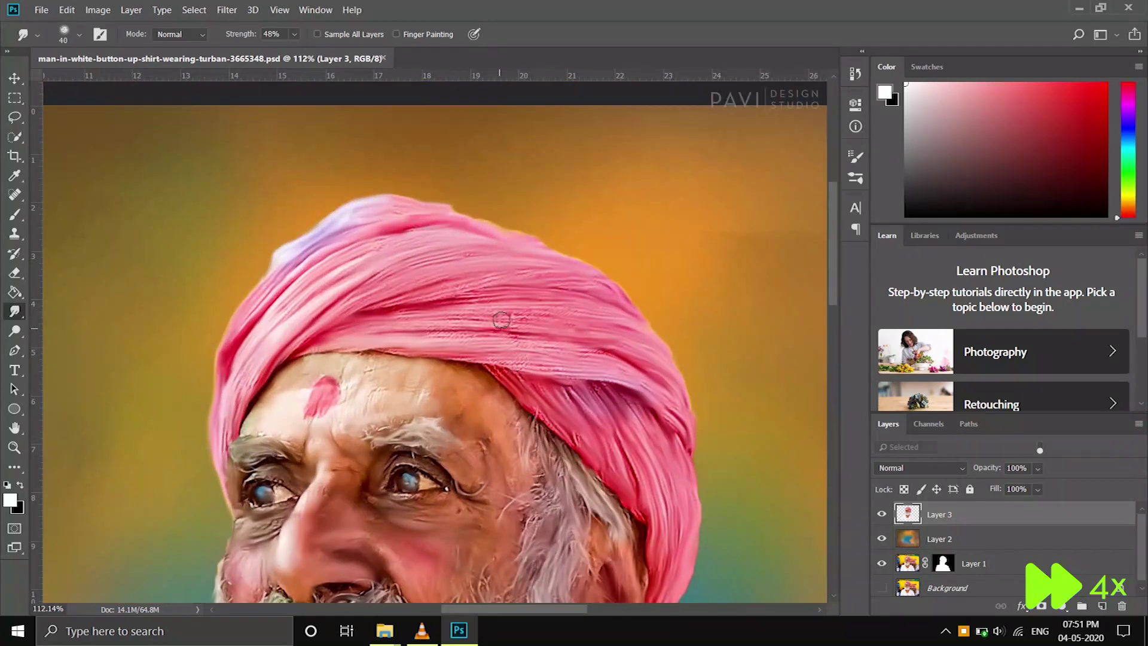
- Finish smudging by switching to the Move tool
{"action": "key", "text": "v"}
{"action": "scroll", "coordinate": [368, 245], "scroll_direction": "down", "scroll_amount": 5}
{"action": "scroll", "coordinate": [383, 246], "scroll_direction": "up", "scroll_amount": 1}
{"action": "scroll", "coordinate": [383, 245], "scroll_direction": "down", "scroll_amount": 1}
{"action": "scroll", "coordinate": [407, 189], "scroll_direction": "up", "scroll_amount": 1}
{"action": "scroll", "coordinate": [407, 189], "scroll_direction": "up", "scroll_amount": 2}
{"action": "scroll", "coordinate": [402, 184], "scroll_direction": "up", "scroll_amount": 1}
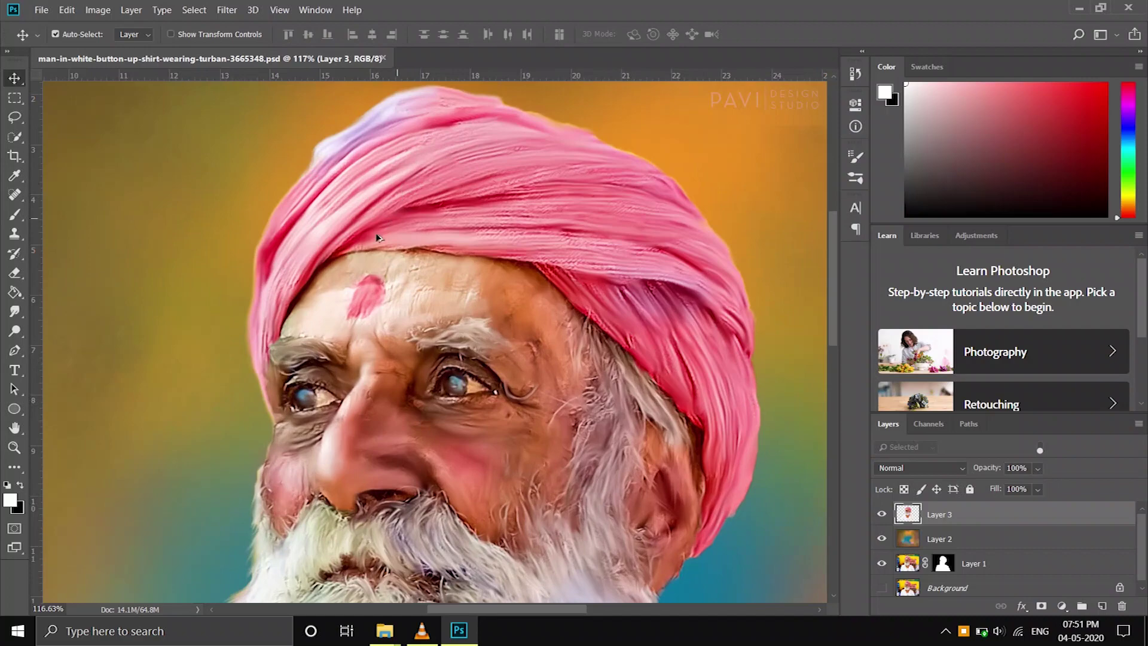
- Zoom out to view the whole portrait and save the PSD with Ctrl+S
{"action": "scroll", "coordinate": [42, 181], "scroll_direction": "up", "scroll_amount": 1}
{"action": "scroll", "coordinate": [376, 205], "scroll_direction": "down", "scroll_amount": 2}
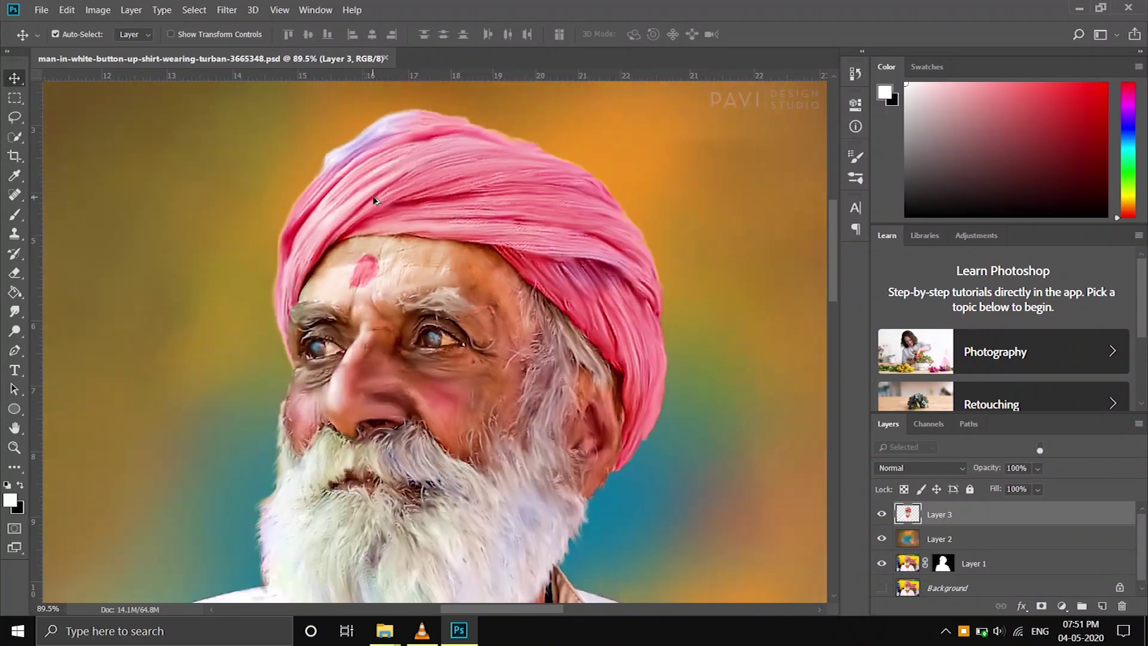
{"action": "scroll", "coordinate": [375, 205], "scroll_direction": "down", "scroll_amount": 1}
{"action": "scroll", "coordinate": [376, 205], "scroll_direction": "down", "scroll_amount": 1}
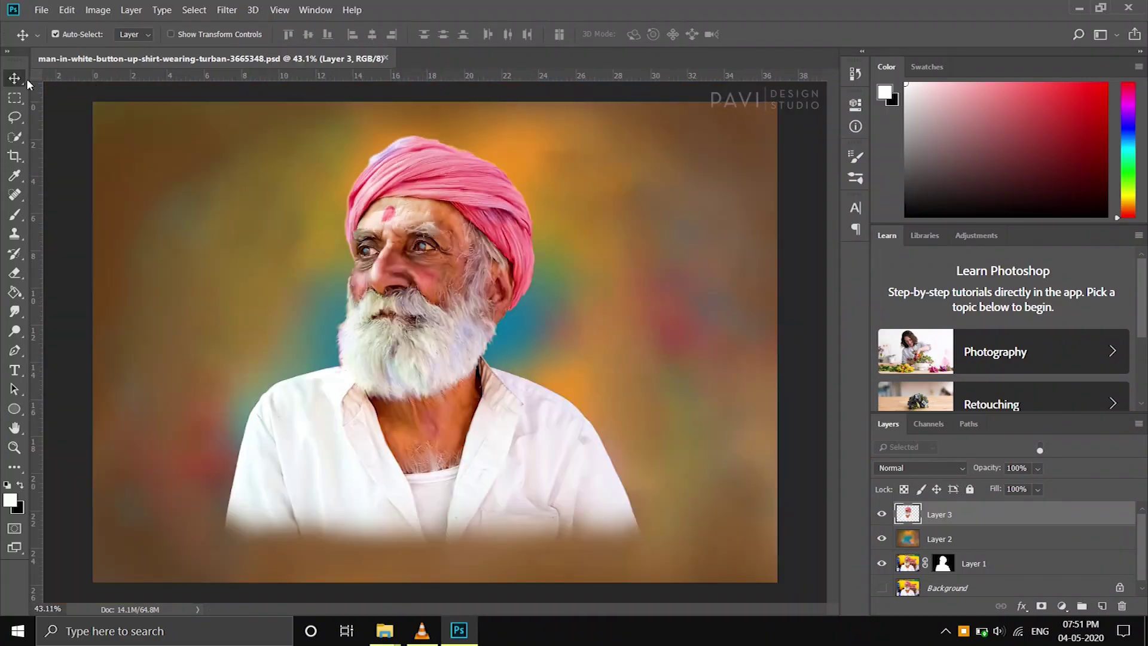
{"action": "key", "text": "ctrl+s"}
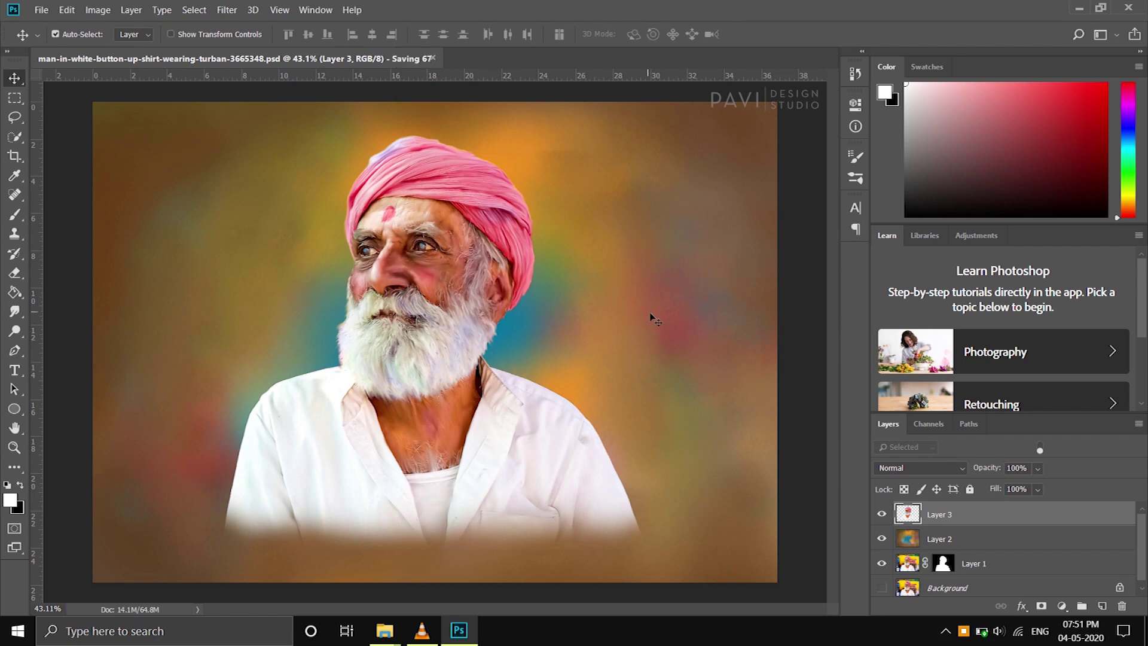